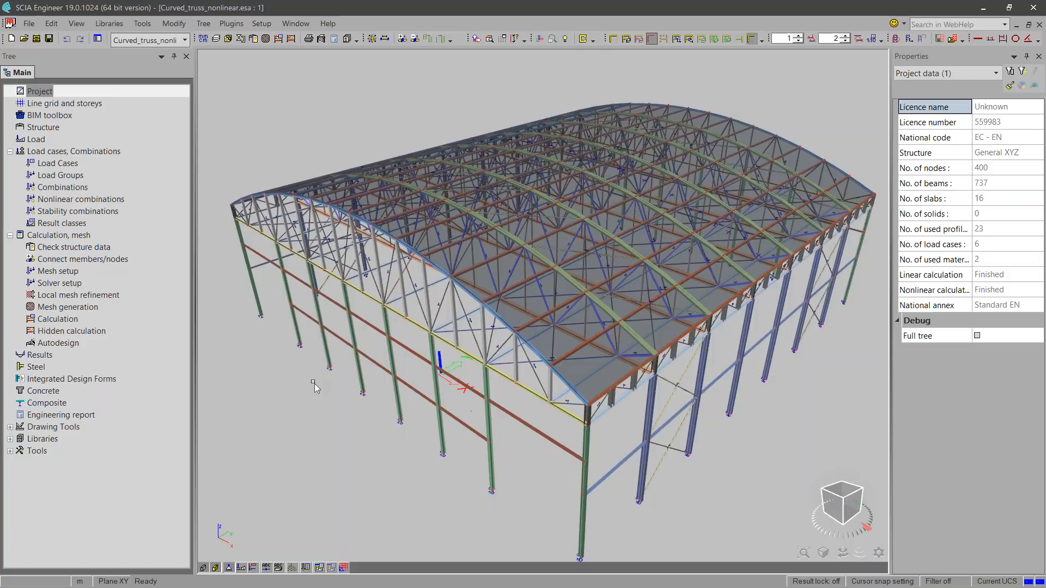
# - Select the first inner truss bottom chord B1 and open the 1D deformations results for beams
pyautogui.click(55, 357)
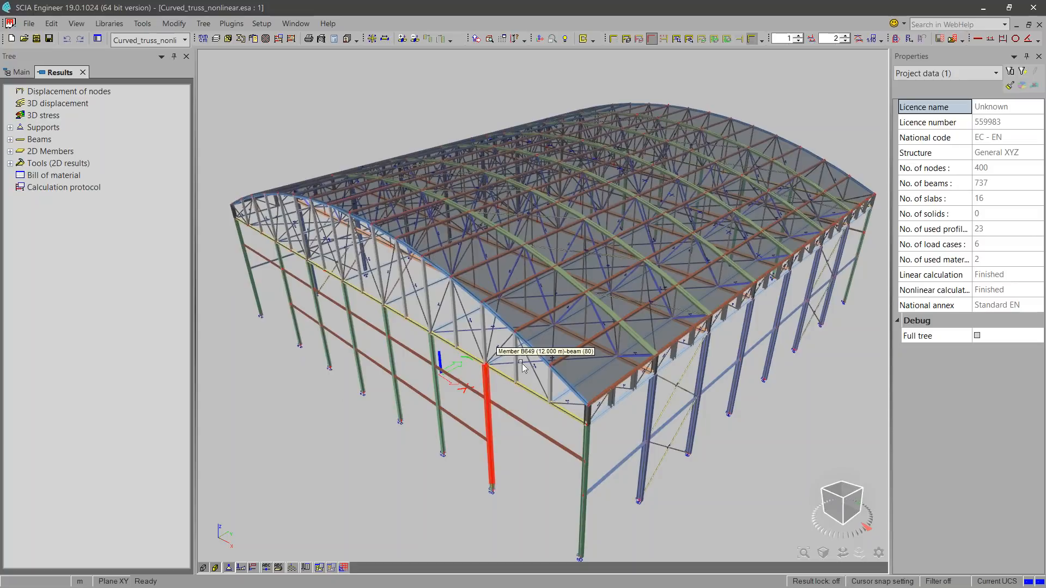
pyautogui.click(516, 308)
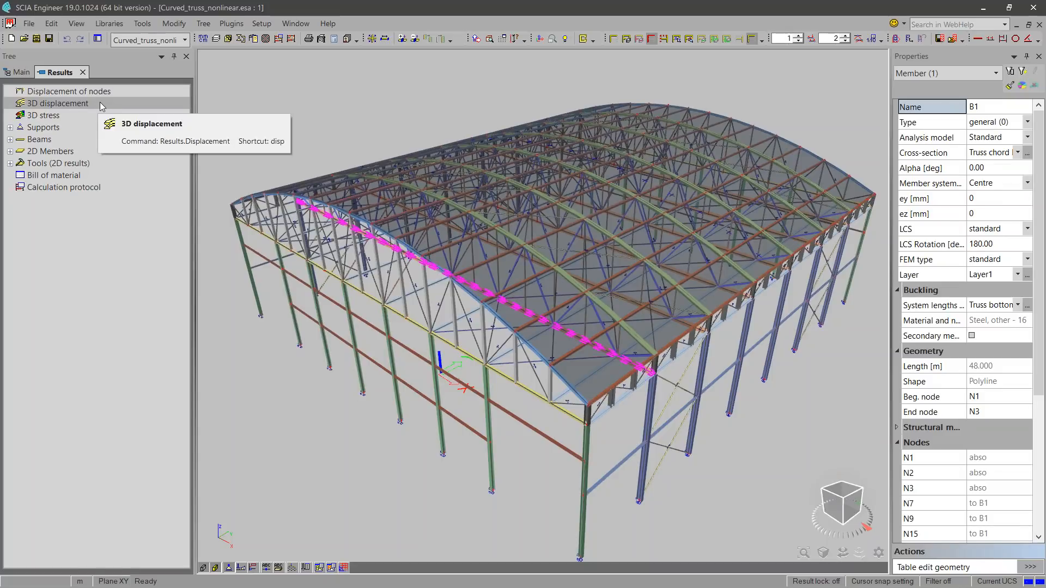
pyautogui.click(10, 140)
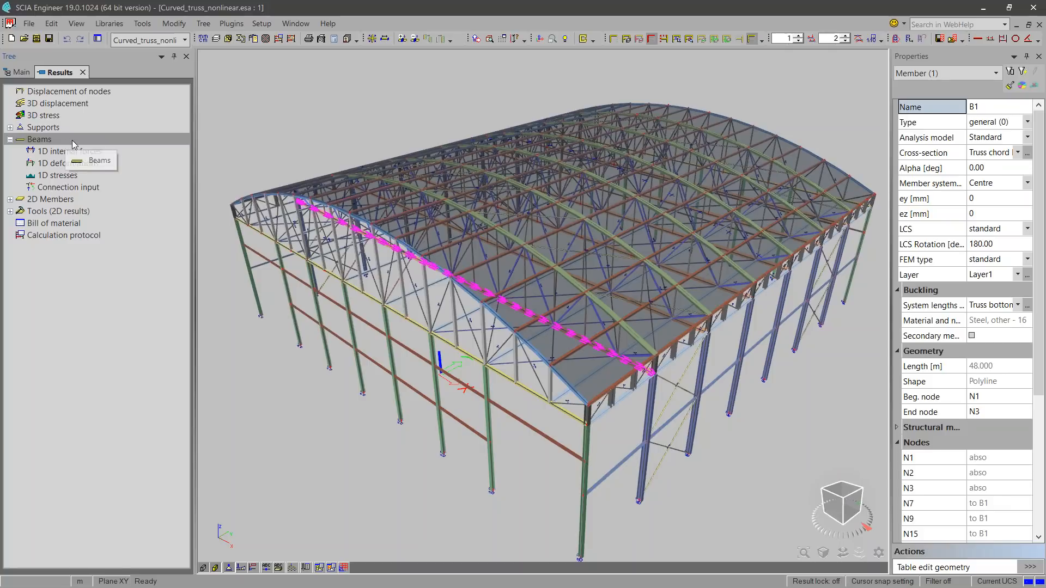
pyautogui.click(68, 164)
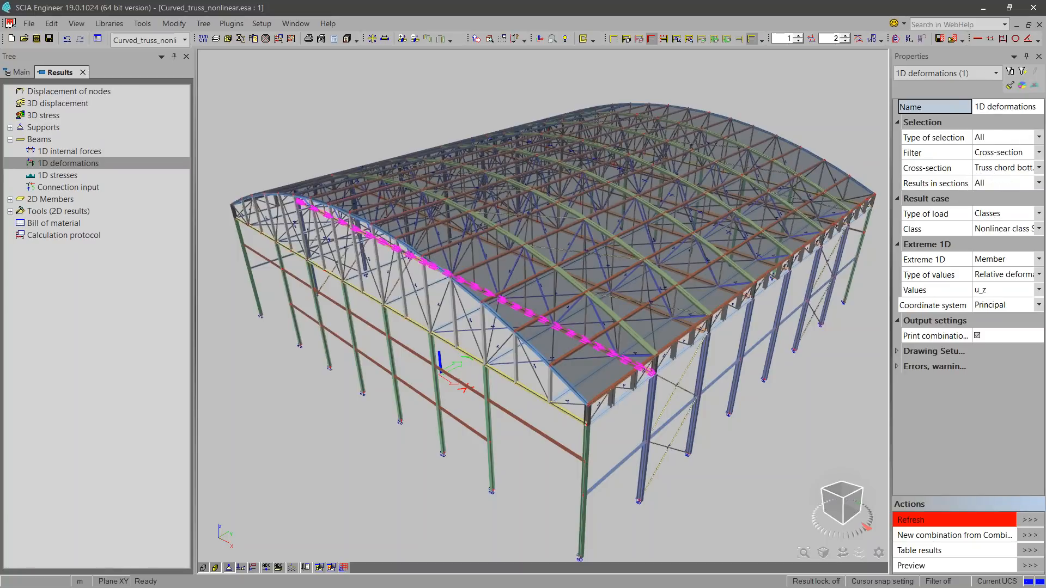
# - Select all members sharing the cross-section of bottom chord B1, and return to the 1D deformations settings
pyautogui.click(936, 74)
pyautogui.click(930, 97)
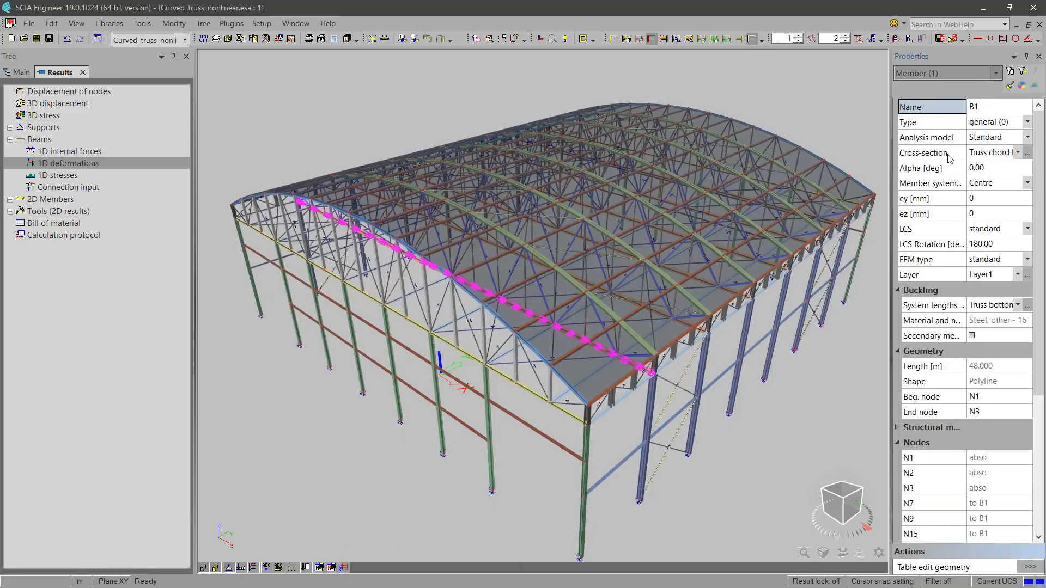
pyautogui.click(1024, 76)
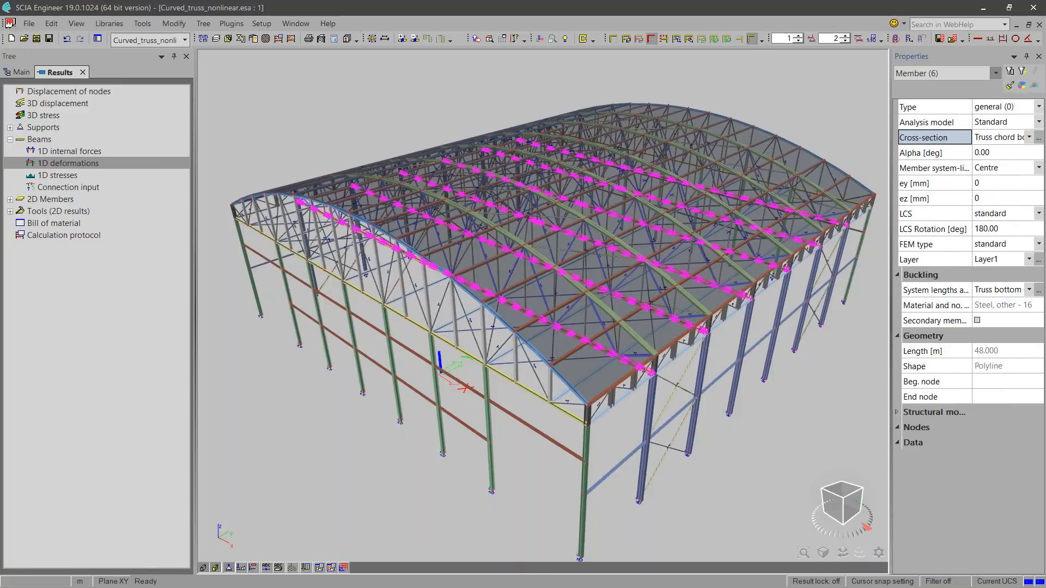
pyautogui.click(956, 75)
pyautogui.click(953, 87)
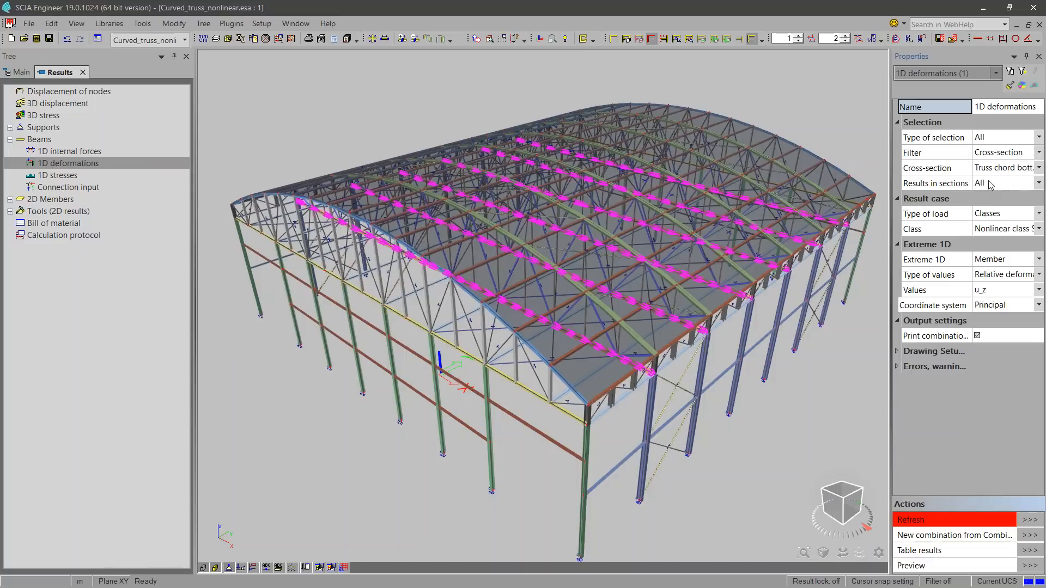
# - Show the chords' 1D deformations for combination SLS-Char (auto), with Extreme 1D as Member and value type Deformations
pyautogui.click(1005, 214)
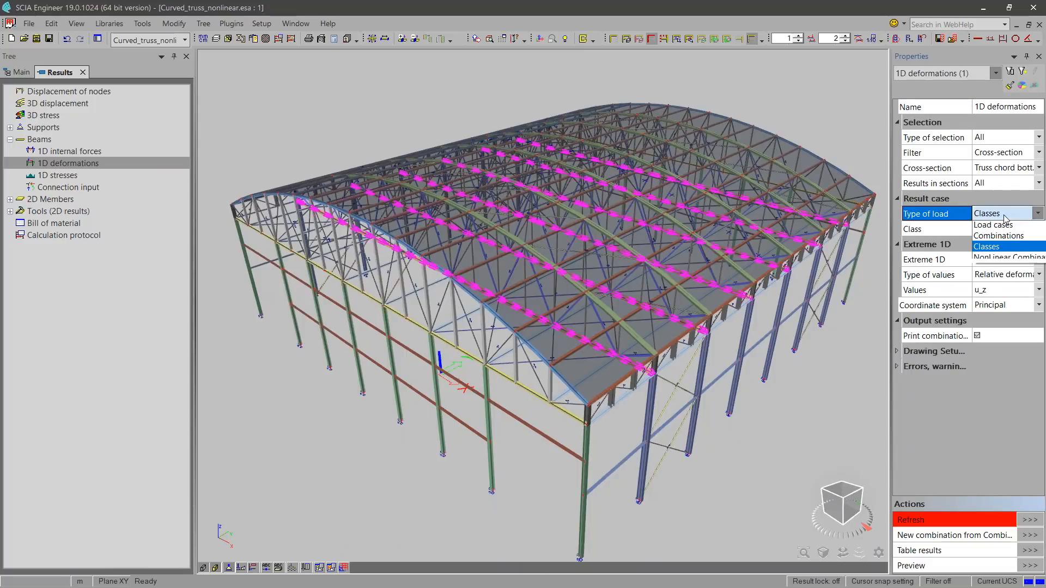
pyautogui.click(997, 244)
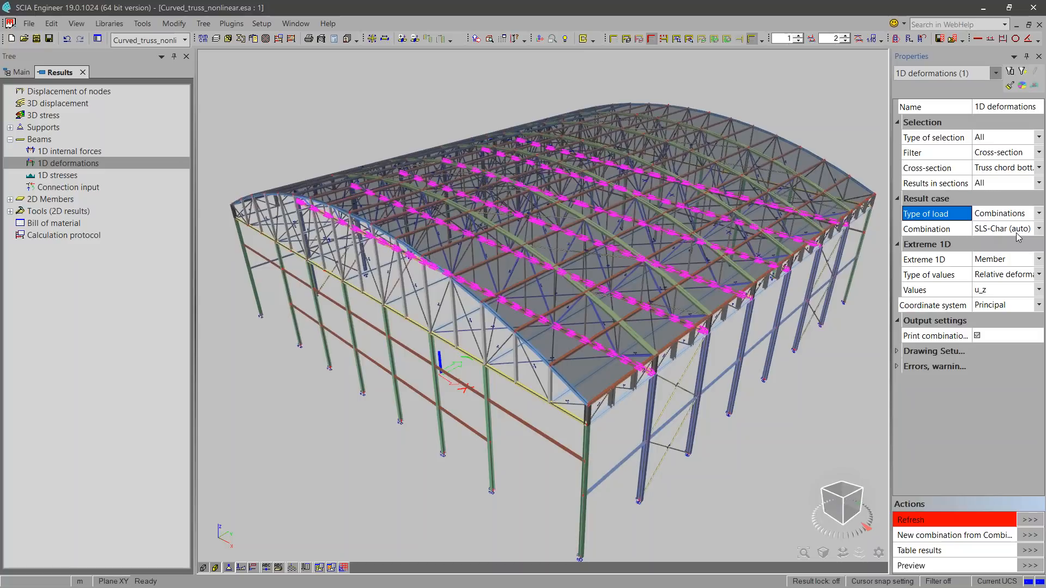
pyautogui.click(1007, 260)
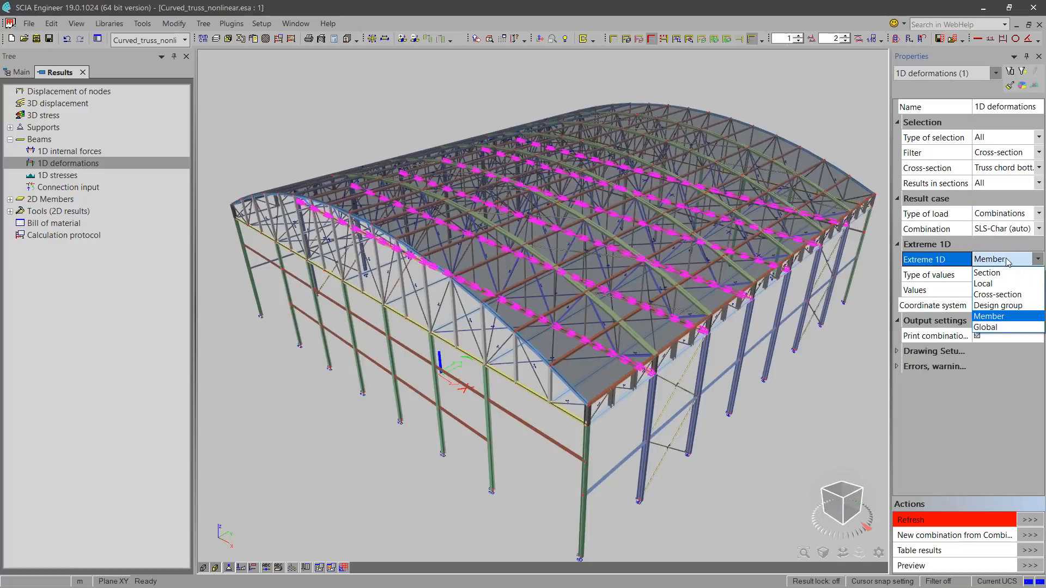
pyautogui.click(1006, 261)
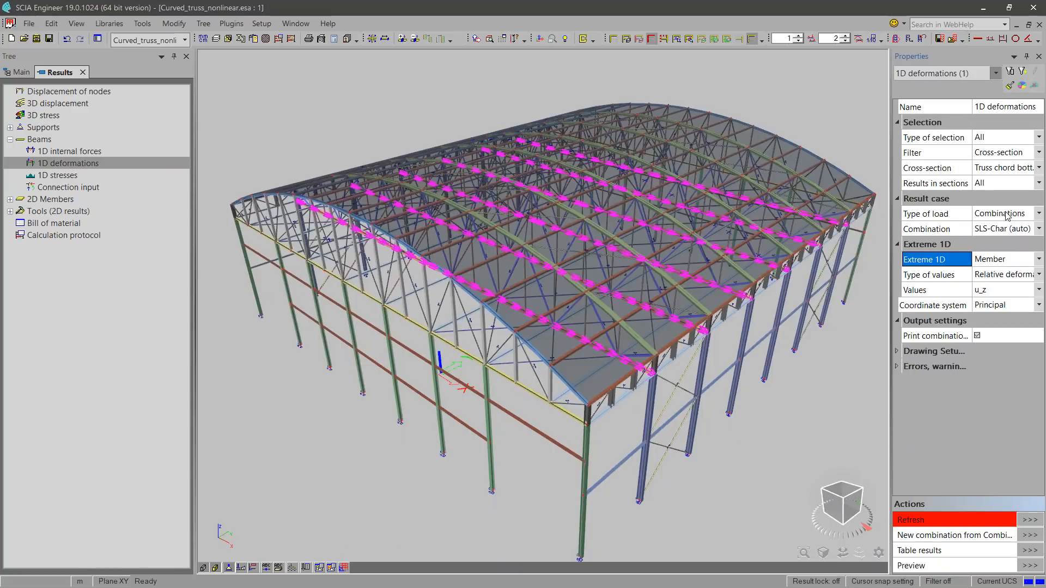
pyautogui.click(1004, 275)
pyautogui.click(1002, 288)
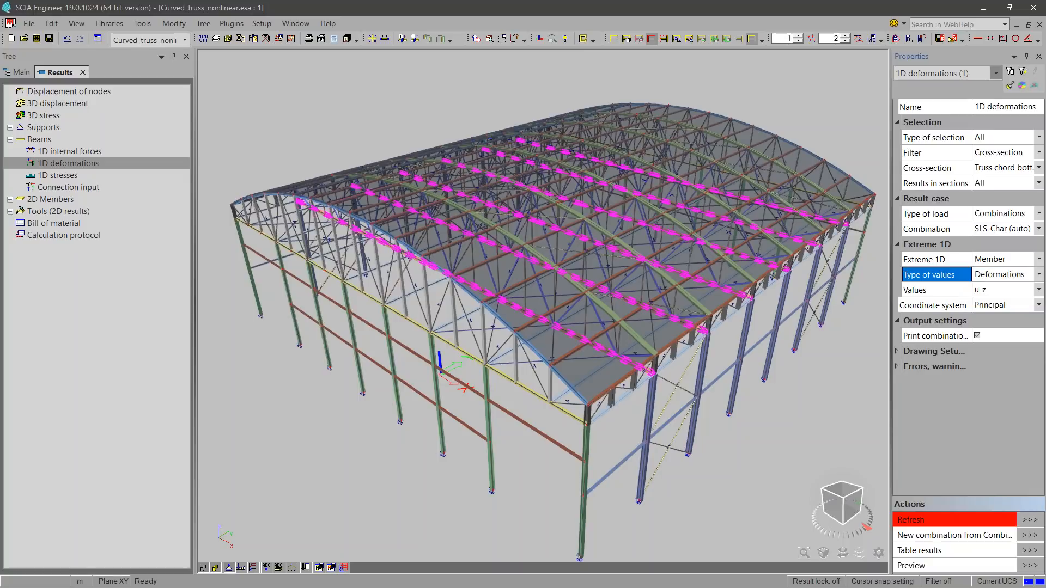
pyautogui.click(1031, 520)
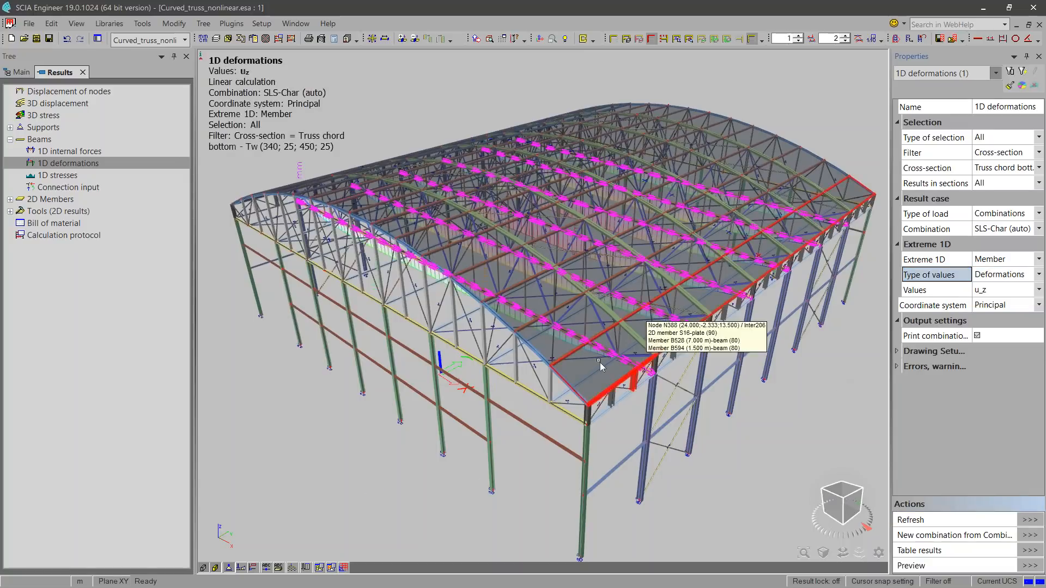
# - Turn on member activity to isolate the truss bottom chords and refresh the 1D deformation diagrams
pyautogui.keyDown('ctrl'); pyautogui.moveTo(769, 420); pyautogui.dragTo(764, 407, button='right'); pyautogui.keyUp('ctrl')
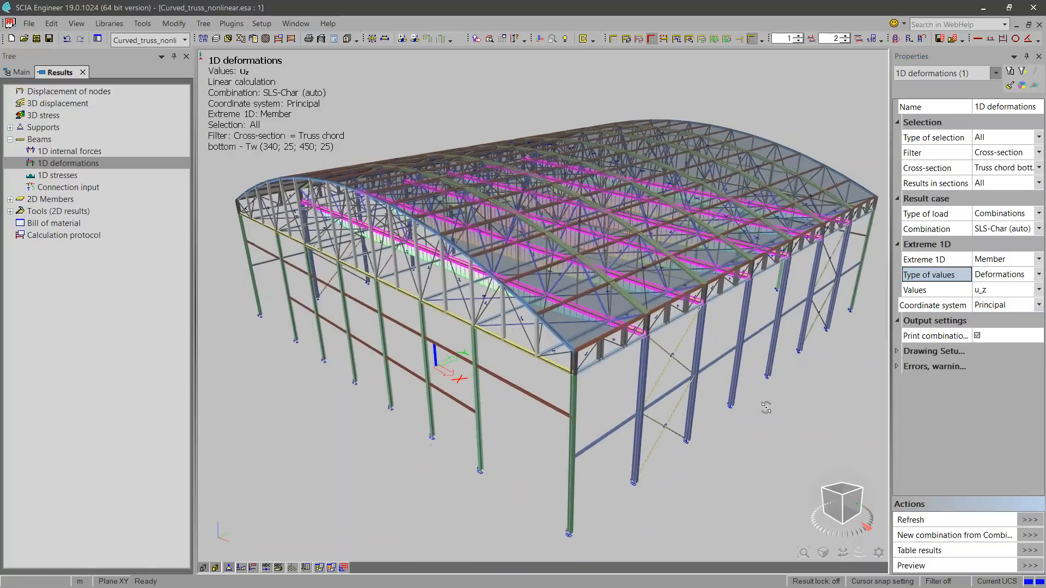
pyautogui.click(615, 39)
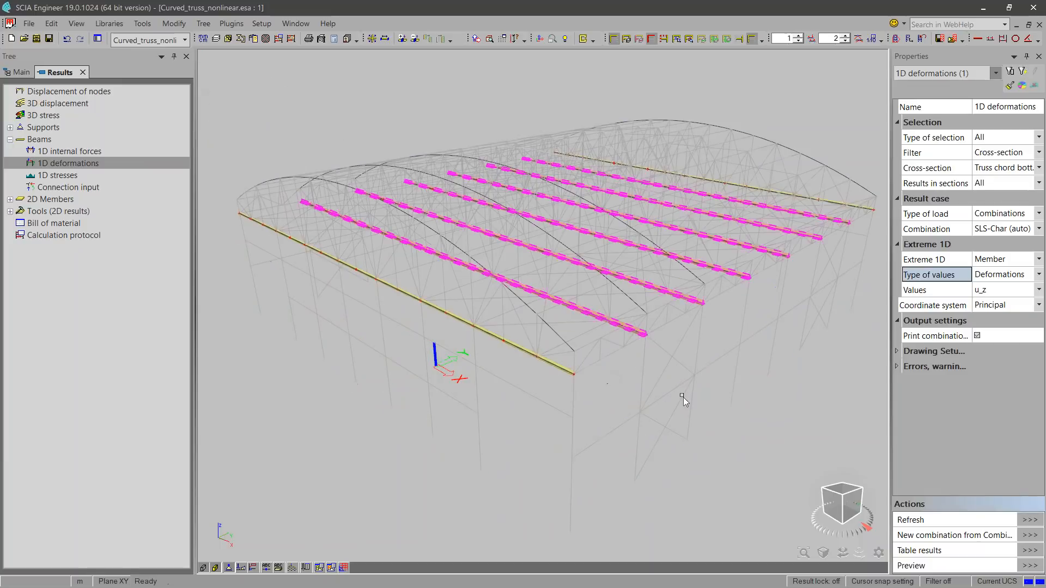
pyautogui.click(1030, 520)
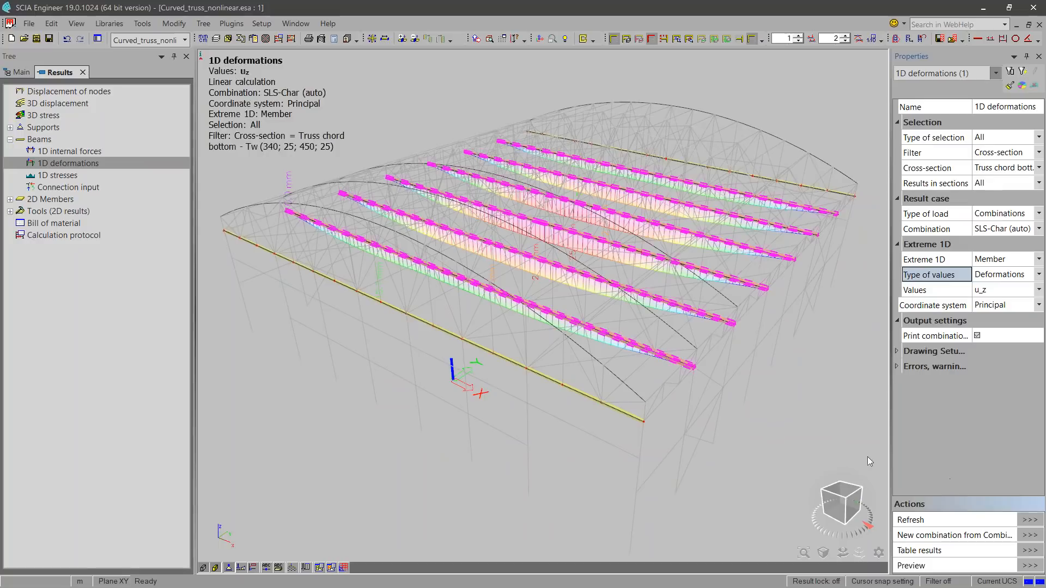
# - Clear the member selection and switch off surface rendering to examine the deformation diagrams along the bottom chords
pyautogui.keyDown('shift'); pyautogui.moveTo(808, 462); pyautogui.dragTo(798, 466, button='right'); pyautogui.keyUp('shift')
pyautogui.press('Escape')
pyautogui.click(203, 568)
pyautogui.scroll(5, 682, 381)
pyautogui.moveTo(746, 411); pyautogui.dragTo(652, 376, button='middle')
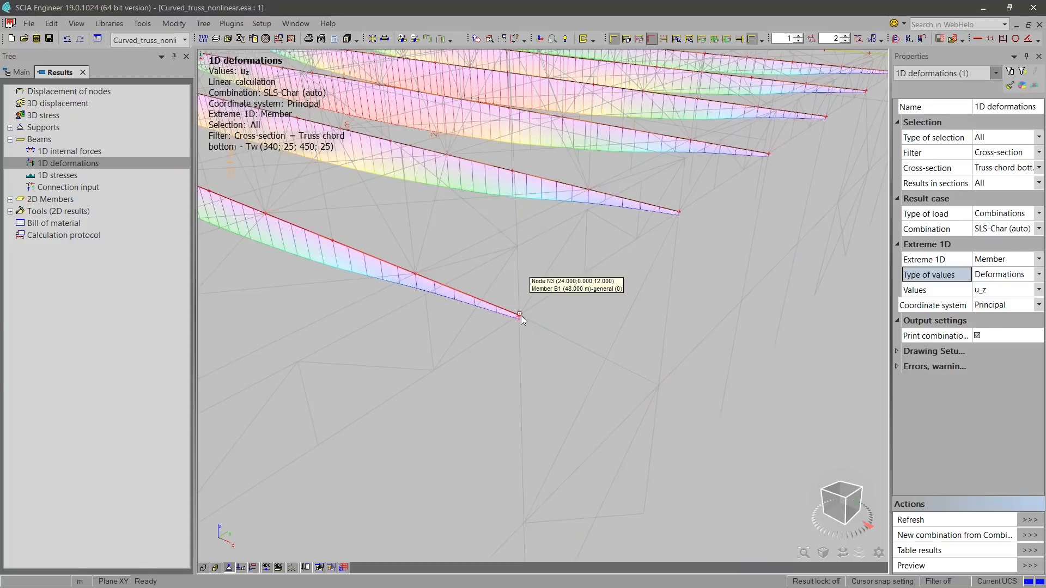
pyautogui.scroll(-2, 564, 366)
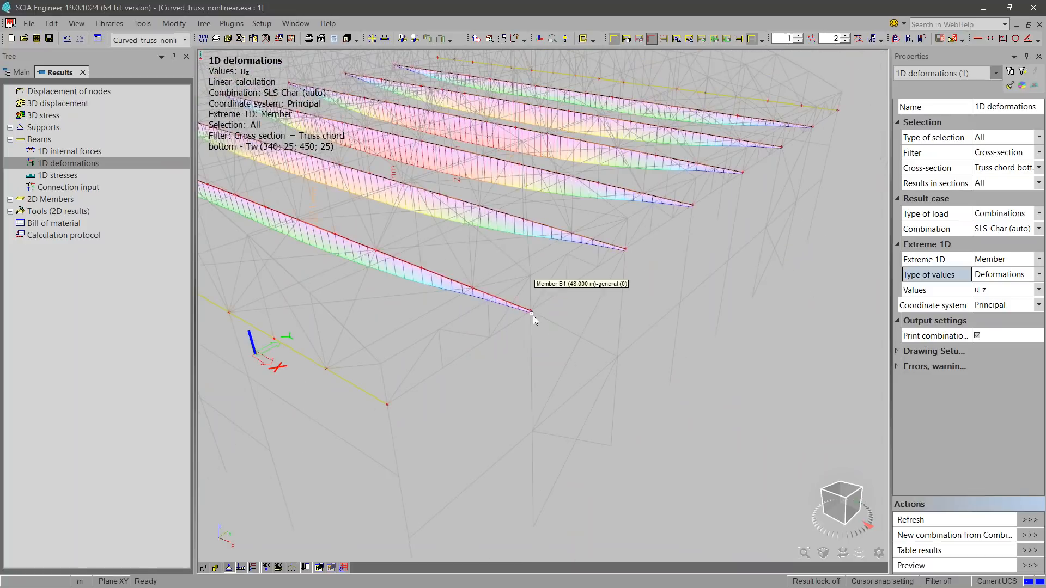
pyautogui.scroll(5, 537, 322)
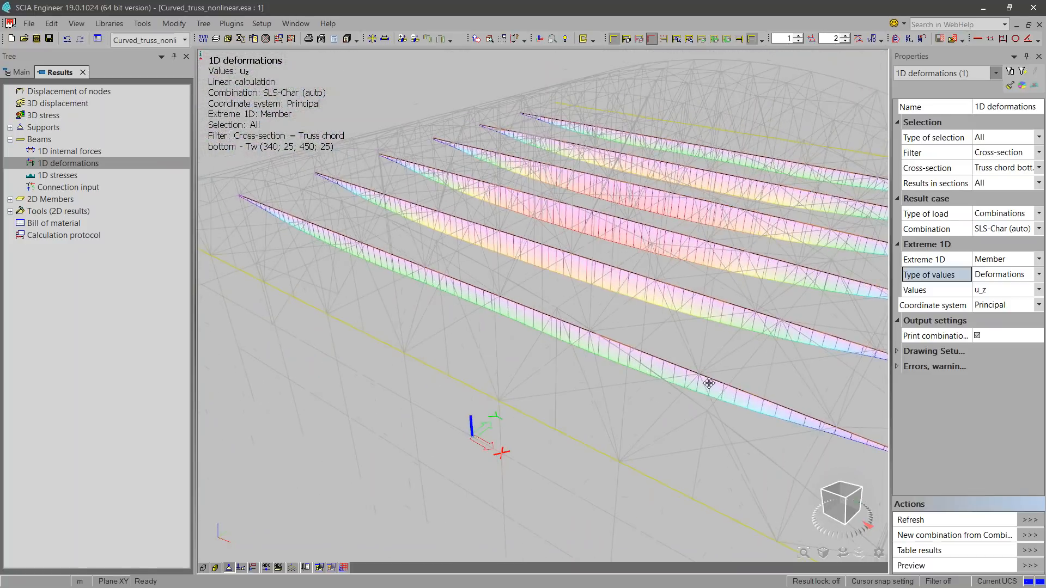
pyautogui.scroll(-3, 584, 329)
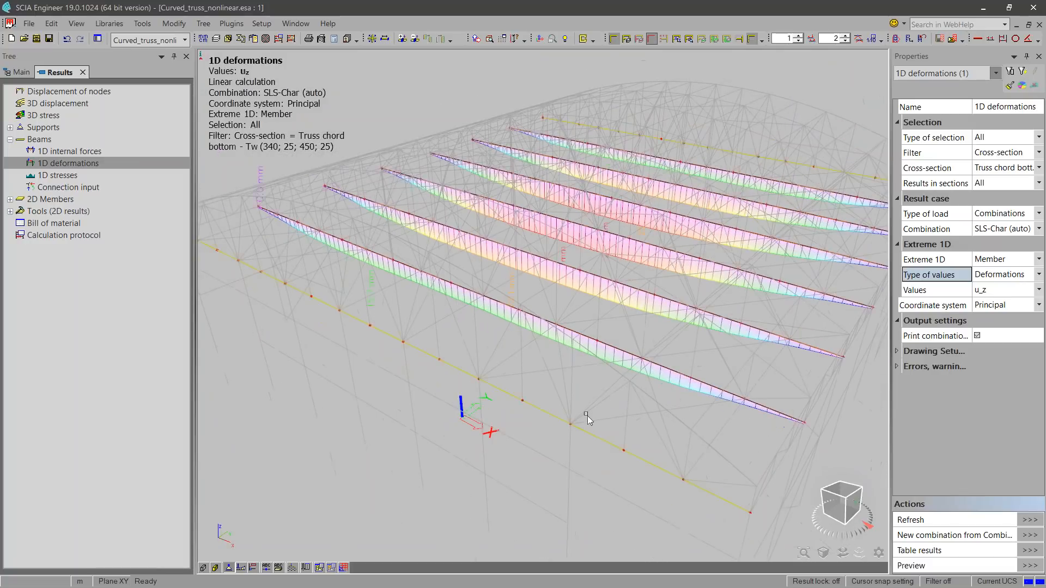
# - Change the type of values to Relative deformation and refresh the diagrams on the bottom chords
pyautogui.click(1038, 274)
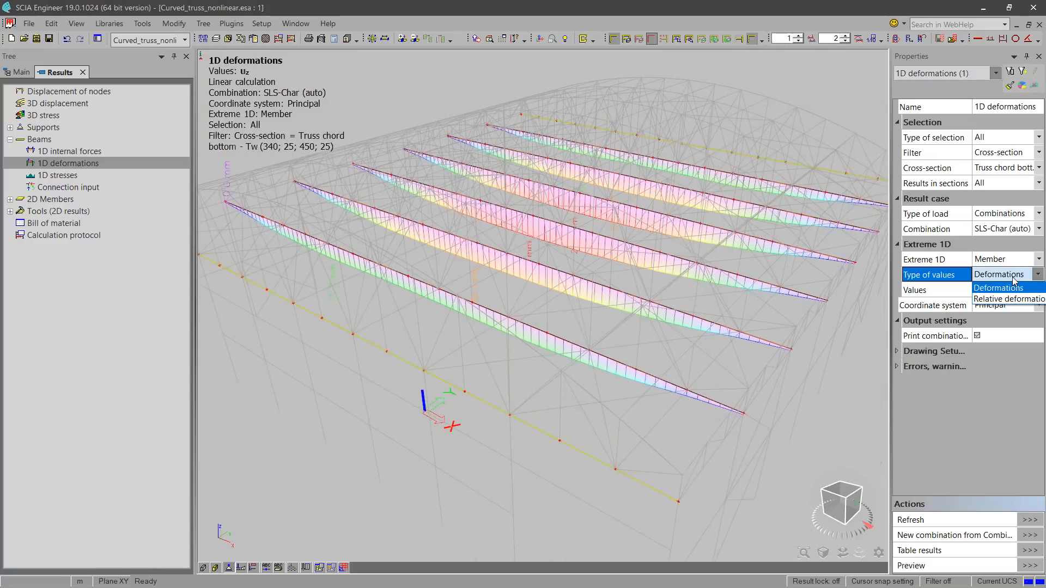
pyautogui.click(994, 300)
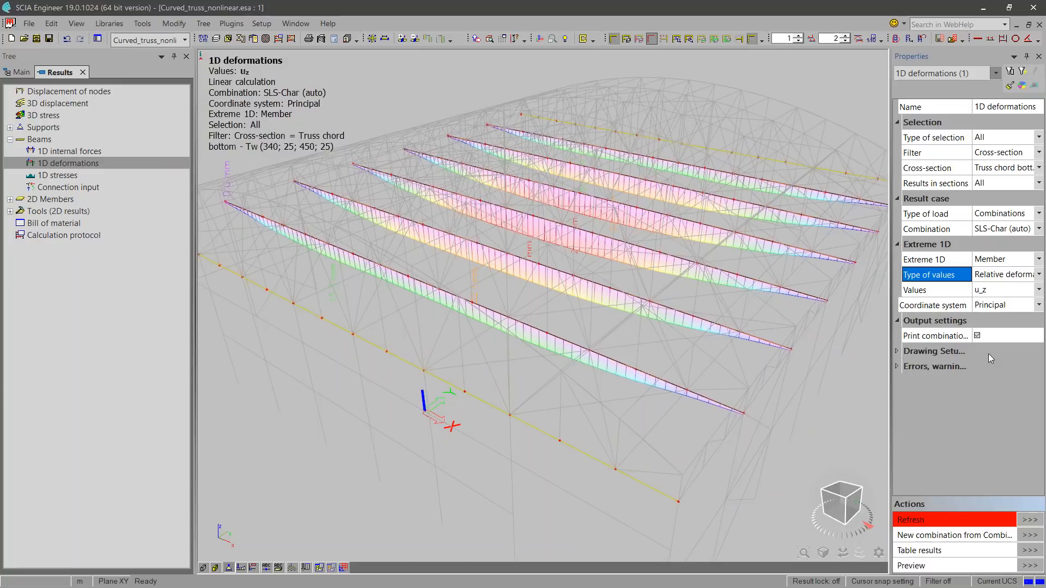
pyautogui.click(1030, 520)
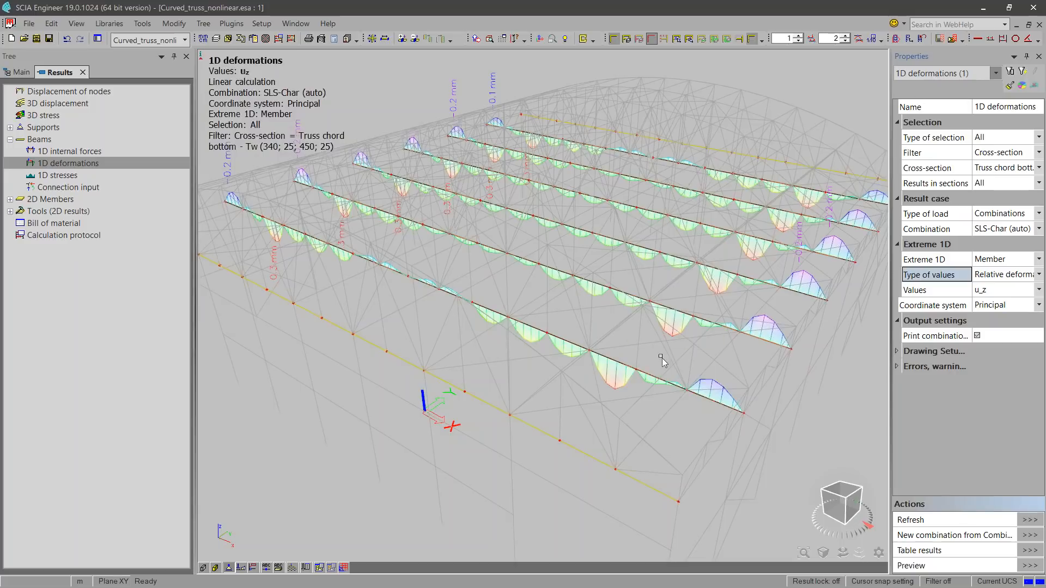
# - Check which members share the system lengths setting of bottom chord B1 by selecting them, and clear that selection
pyautogui.click(667, 381)
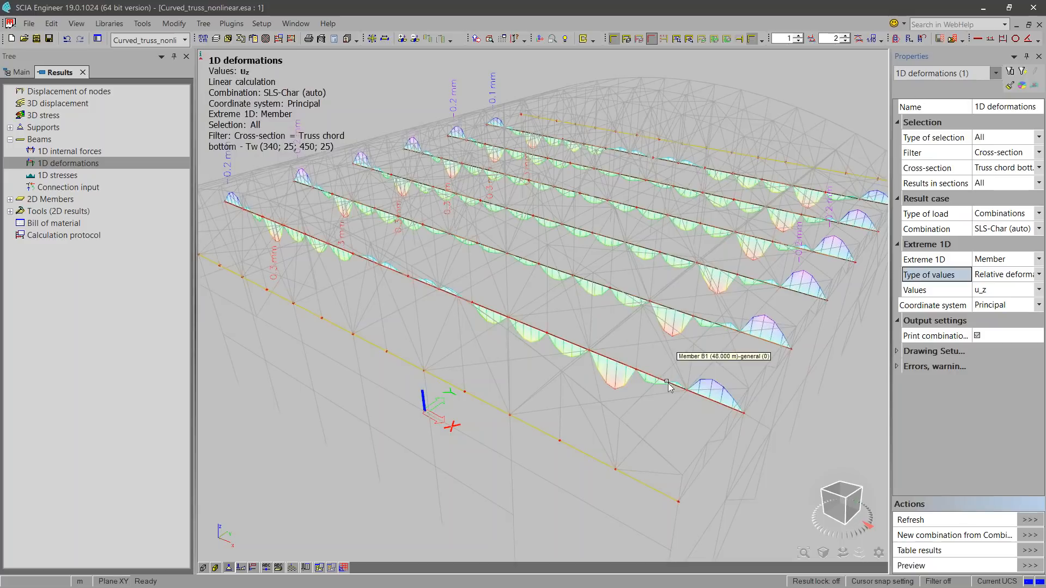
pyautogui.click(927, 73)
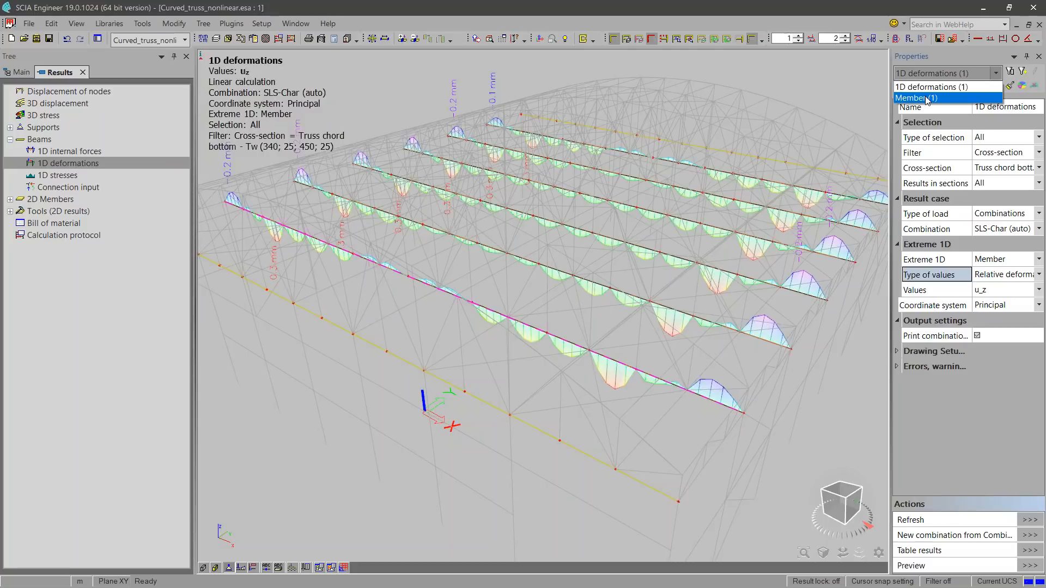
pyautogui.click(927, 97)
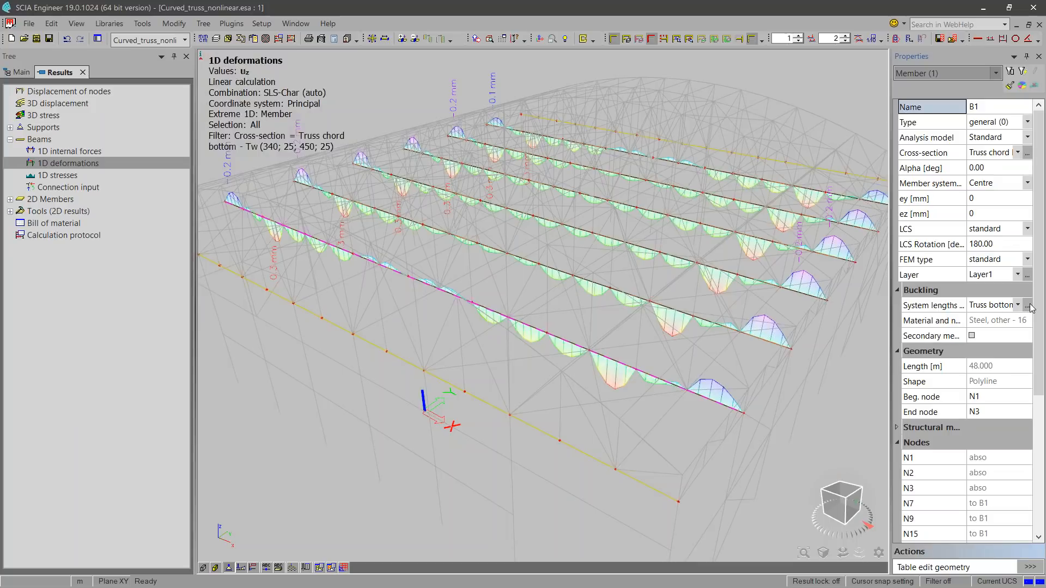
pyautogui.click(953, 306)
pyautogui.click(1022, 71)
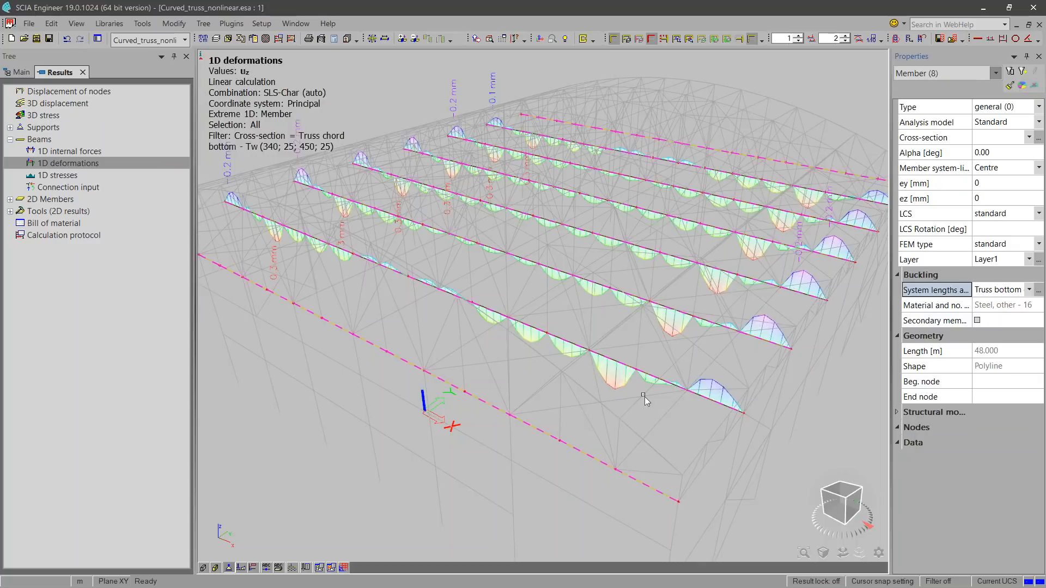
pyautogui.press('Escape')
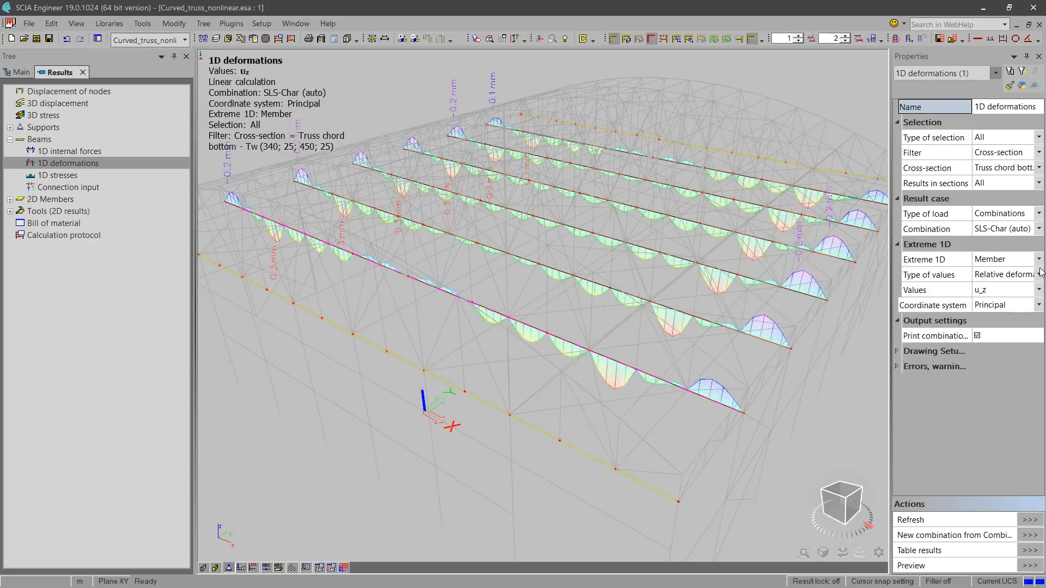
# - Open the system lengths and buckling settings of bottom chord B1 and review its z-z buckling and z deflection spans
pyautogui.click(926, 73)
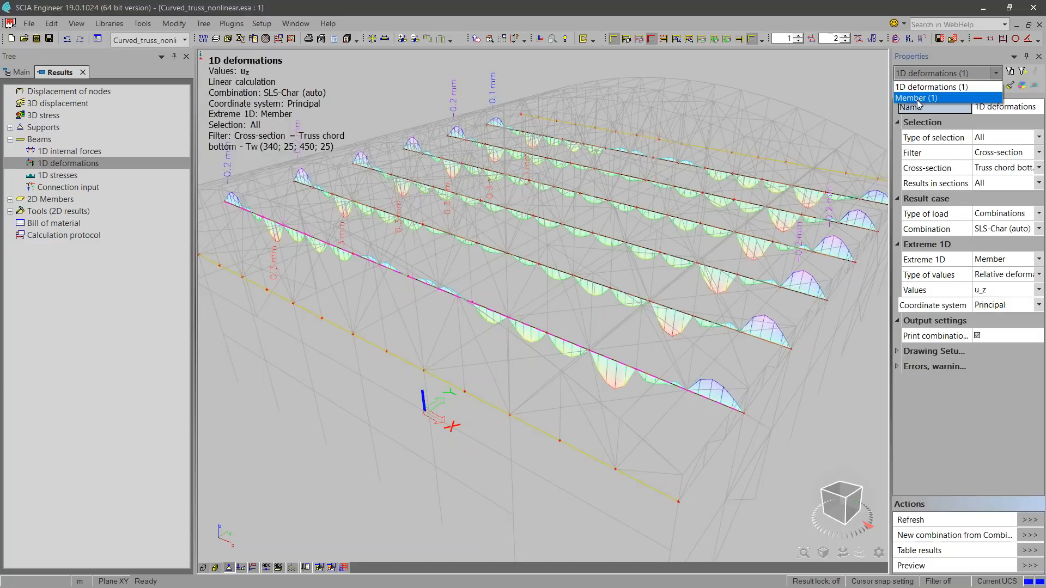
pyautogui.click(917, 98)
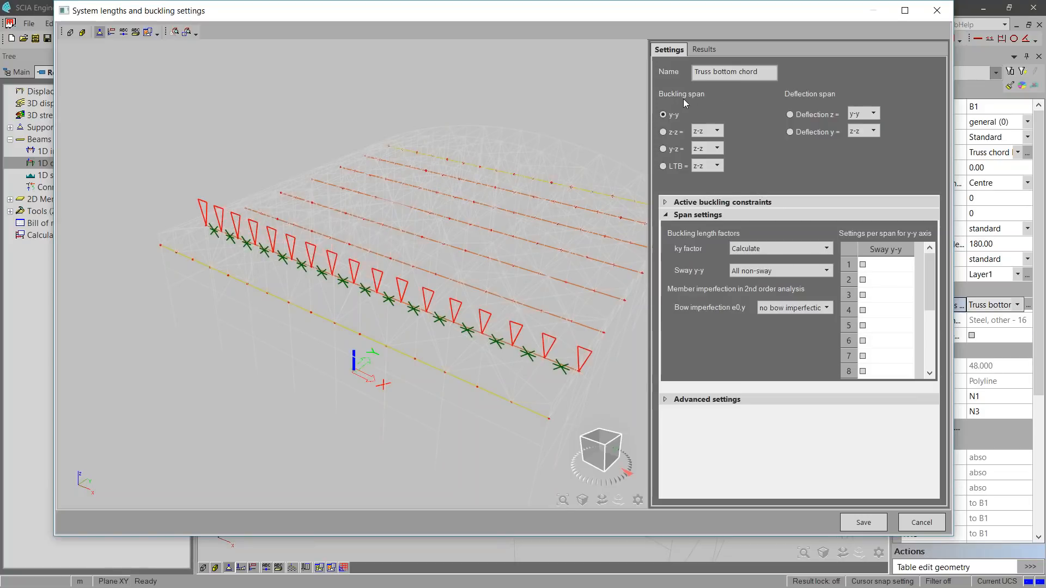
pyautogui.click(663, 133)
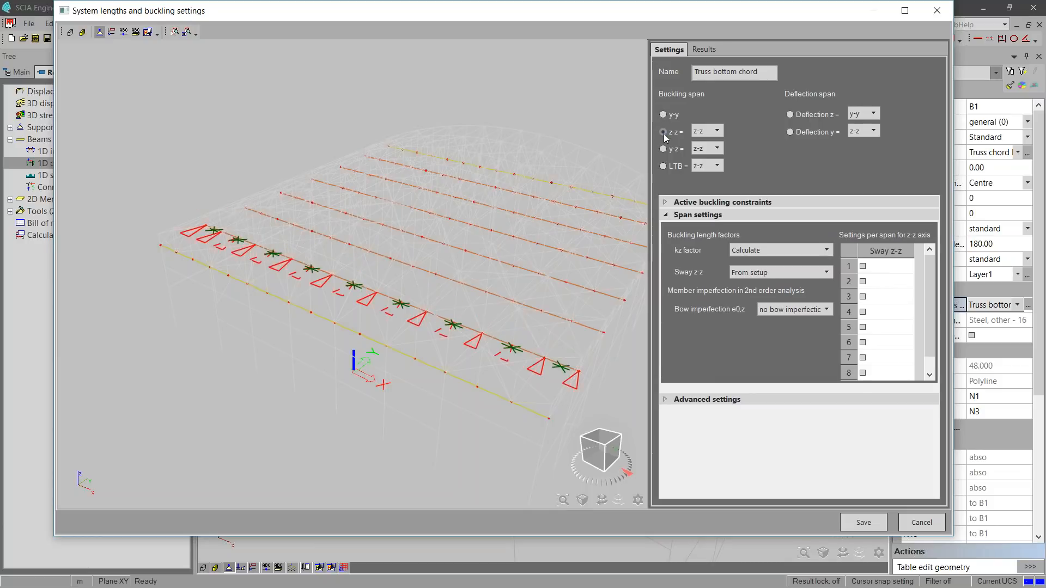
pyautogui.click(803, 118)
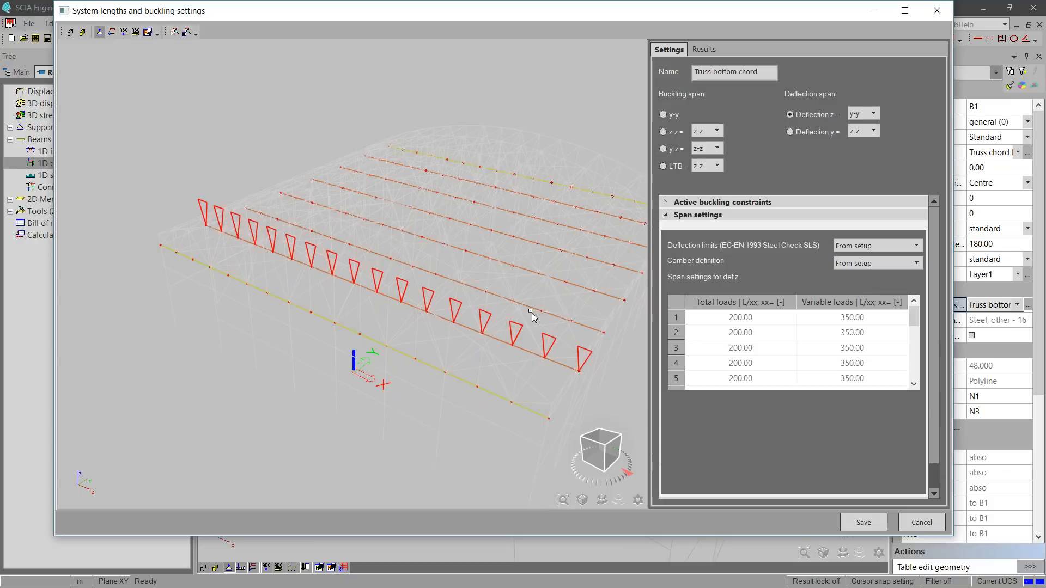
# - Set the Deflection z span of the Truss bottom chord settings to def z and show the active buckling constraints
pyautogui.click(874, 114)
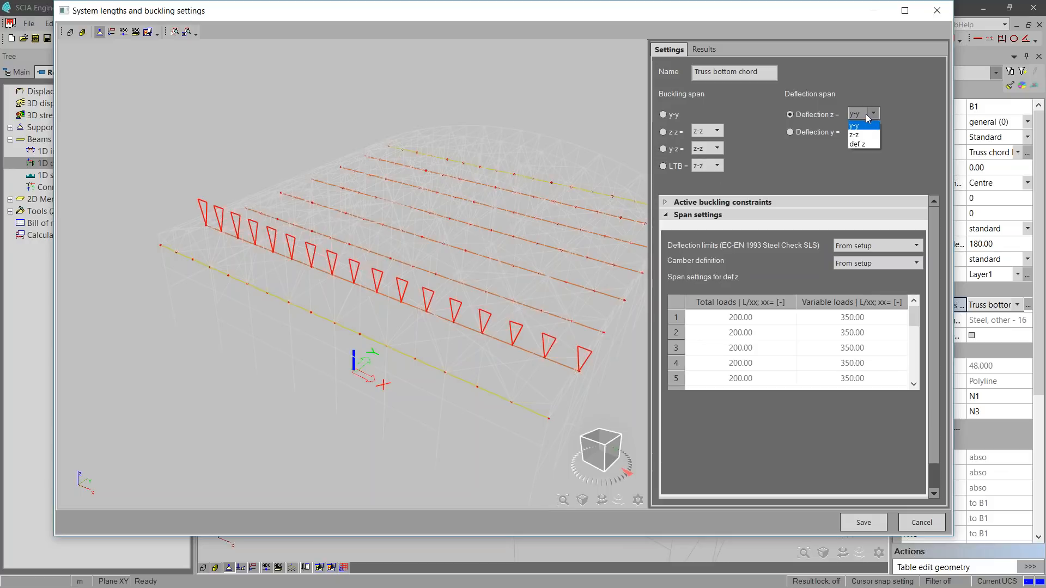
pyautogui.click(865, 144)
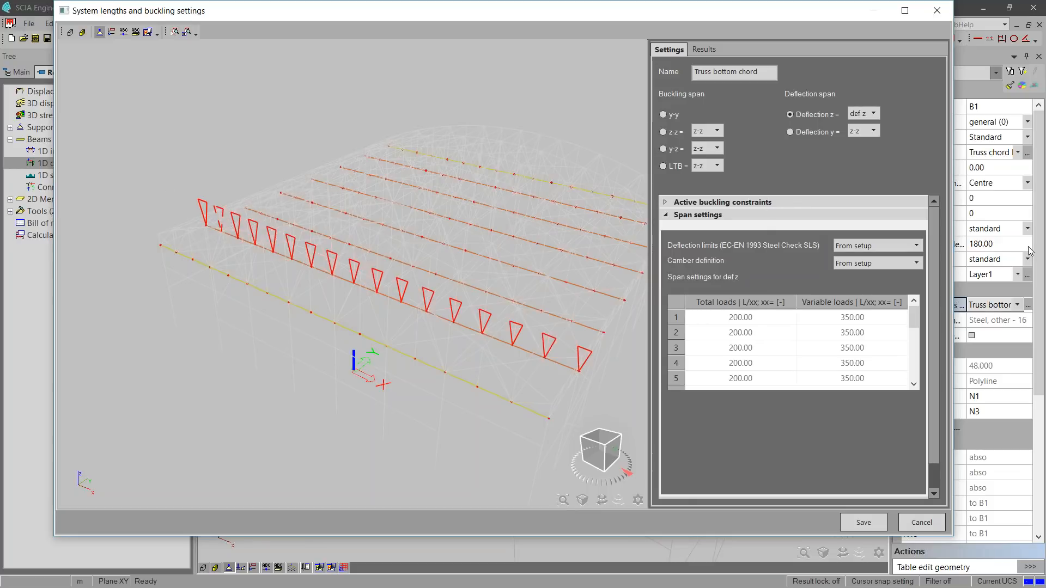
pyautogui.click(763, 201)
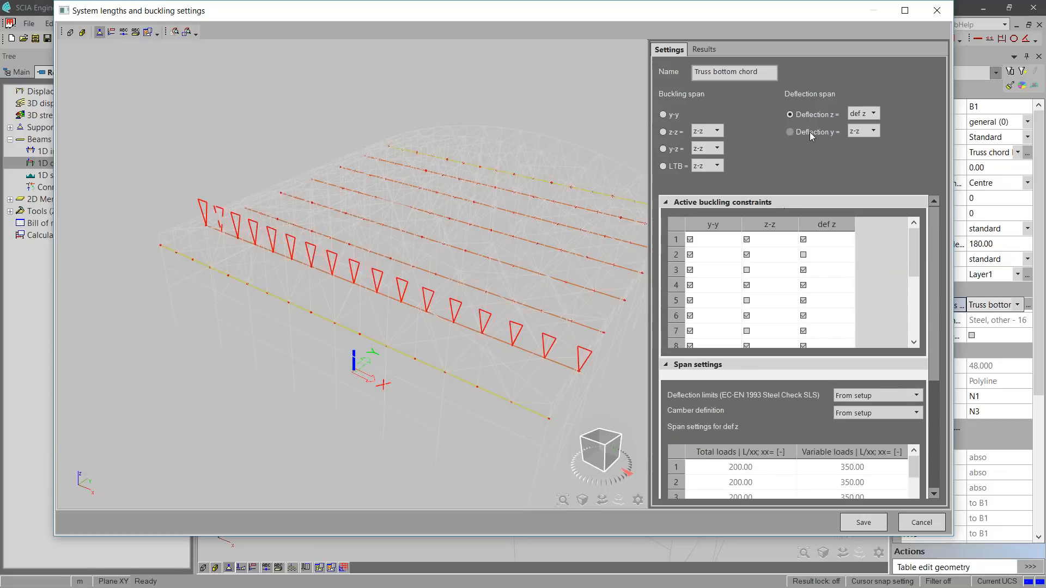
# - Set the Deflection y span to def y and clear the def z constraints at intermediate nodes 2 to 16, keeping nodes 1 and 17
pyautogui.click(854, 131)
pyautogui.click(860, 162)
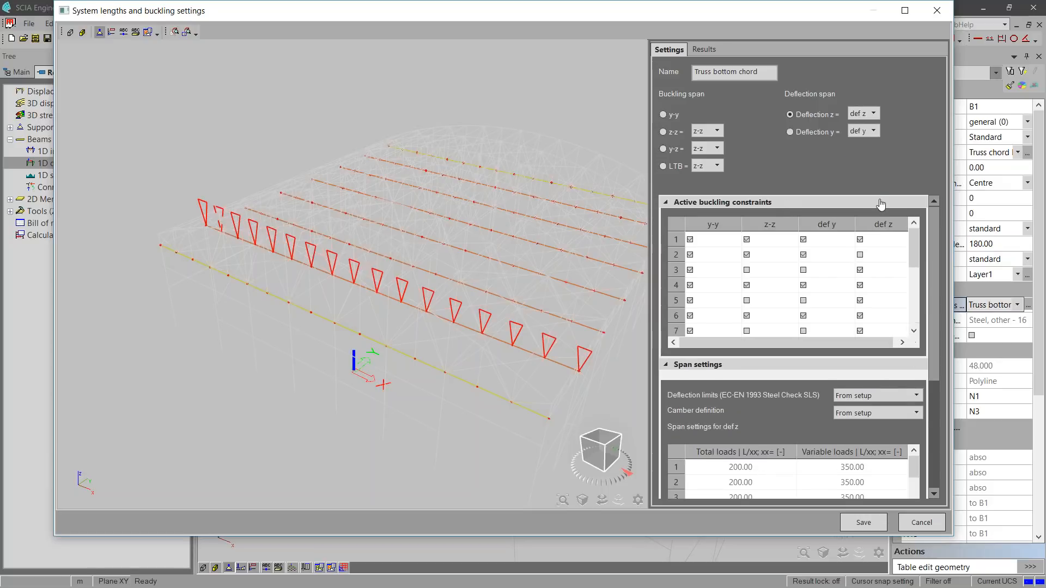
pyautogui.click(874, 256)
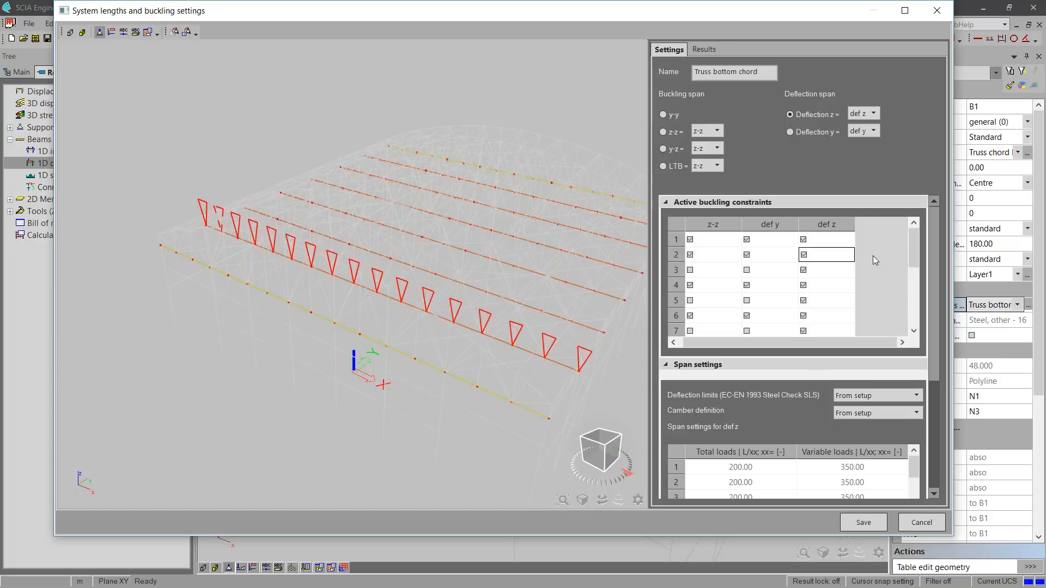
pyautogui.click(817, 270)
pyautogui.click(815, 285)
pyautogui.click(814, 301)
pyautogui.click(812, 315)
pyautogui.click(814, 330)
pyautogui.scroll(-2, 820, 333)
pyautogui.click(809, 240)
pyautogui.click(814, 255)
pyautogui.click(822, 285)
pyautogui.click(821, 269)
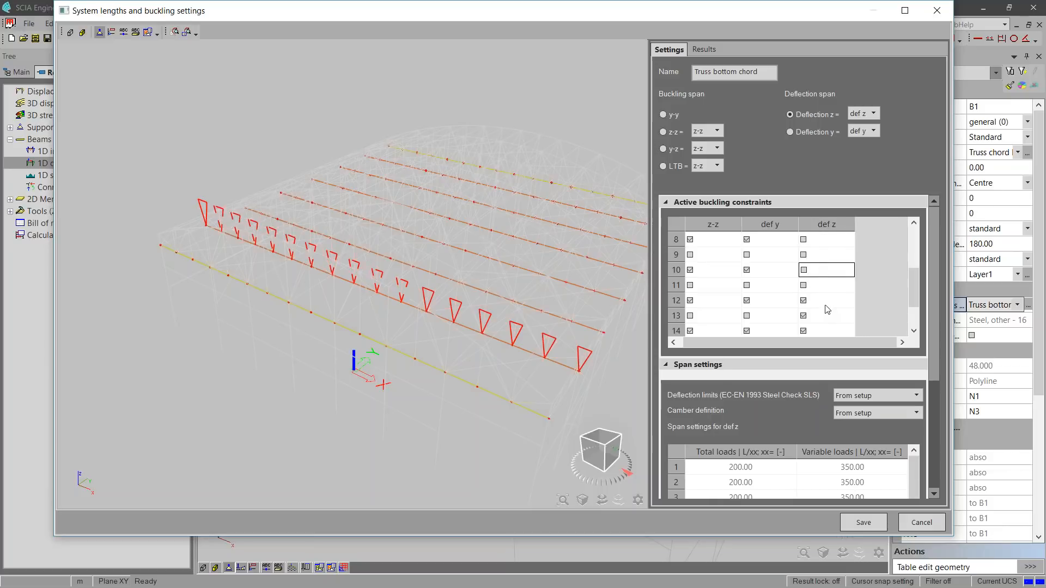
pyautogui.click(825, 304)
pyautogui.click(825, 319)
pyautogui.scroll(-1, 825, 319)
pyautogui.click(826, 290)
pyautogui.click(827, 303)
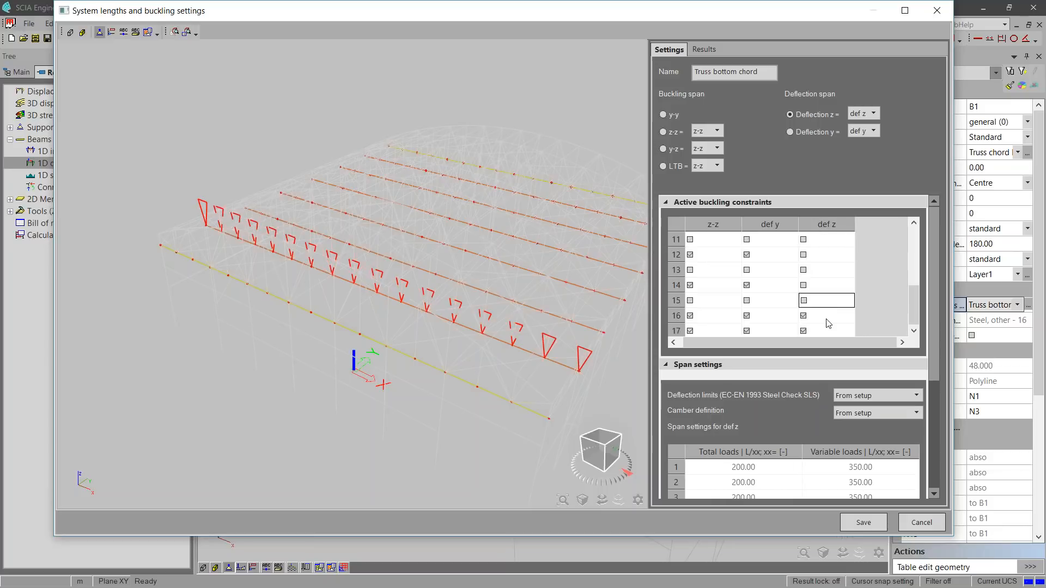
pyautogui.click(826, 317)
pyautogui.scroll(-1, 826, 318)
pyautogui.scroll(4, 826, 306)
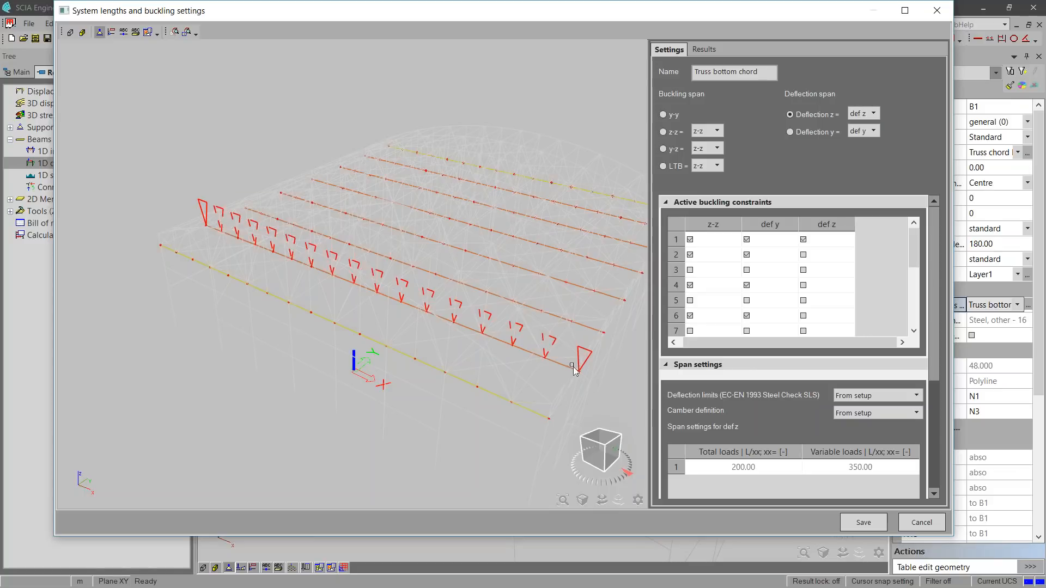
# - Display the Deflection y span and clear its remaining def y constraints at the intermediate nodes, keeping only nodes 1 and 17
pyautogui.click(812, 132)
pyautogui.click(810, 256)
pyautogui.click(811, 285)
pyautogui.click(814, 316)
pyautogui.scroll(-1, 817, 310)
pyautogui.click(815, 302)
pyautogui.click(815, 329)
pyautogui.scroll(-2, 814, 329)
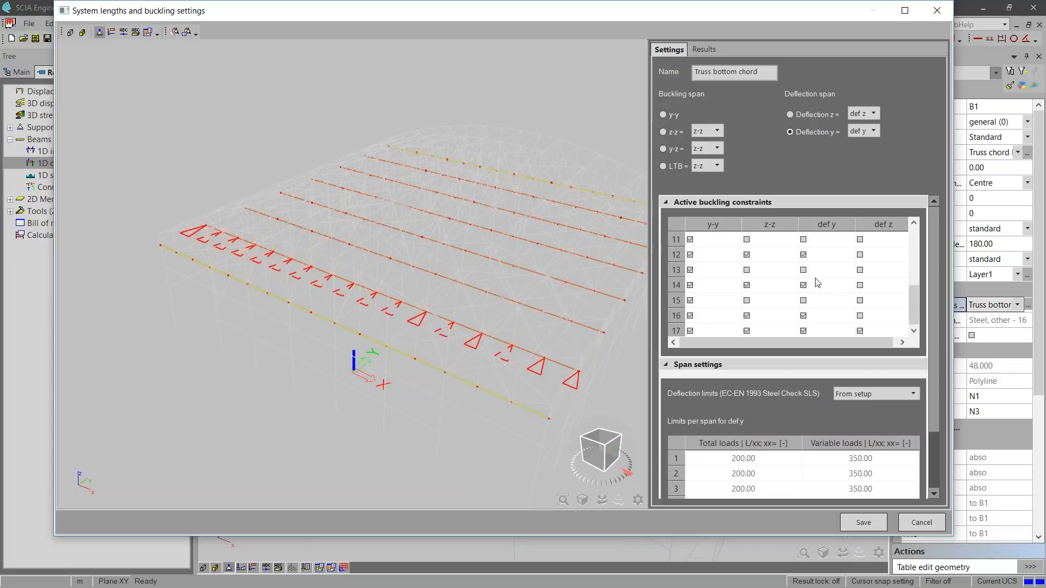
pyautogui.click(814, 255)
pyautogui.click(817, 286)
pyautogui.click(817, 316)
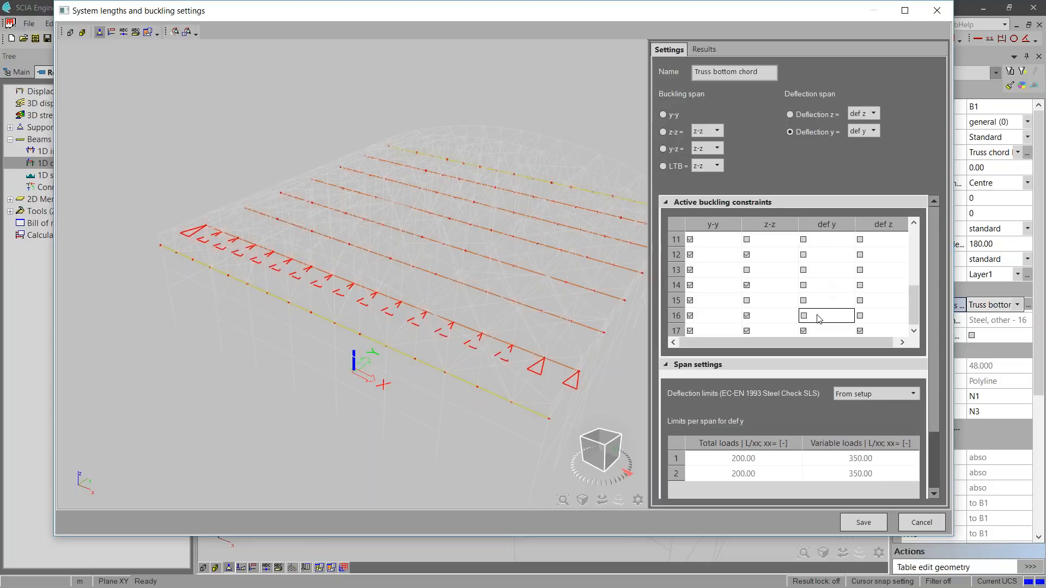
pyautogui.scroll(-1, 819, 318)
# - Compare the y-y buckling span with the Deflection z span, and save the Truss bottom chord settings
pyautogui.click(671, 115)
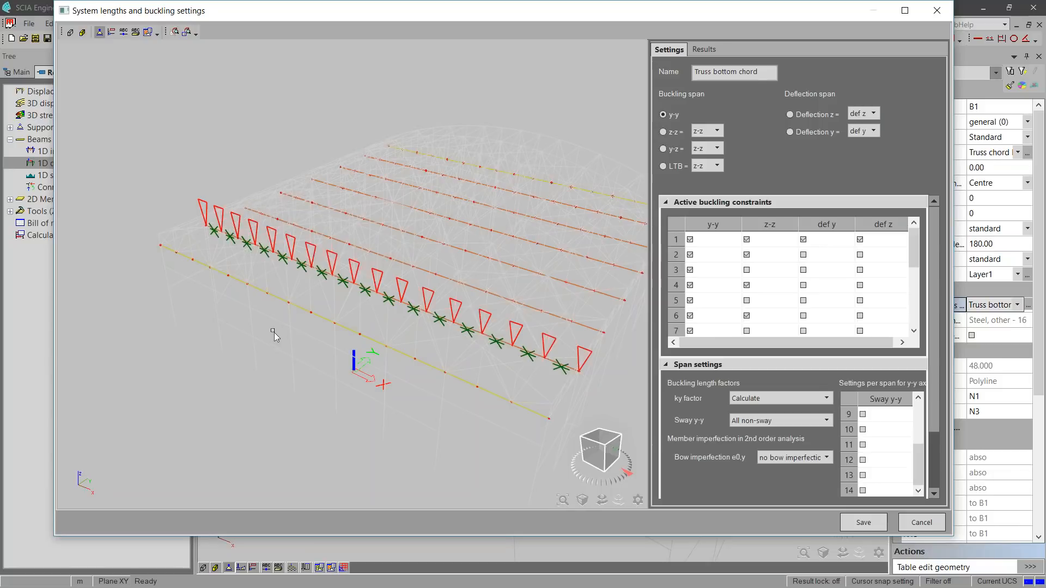
pyautogui.click(827, 116)
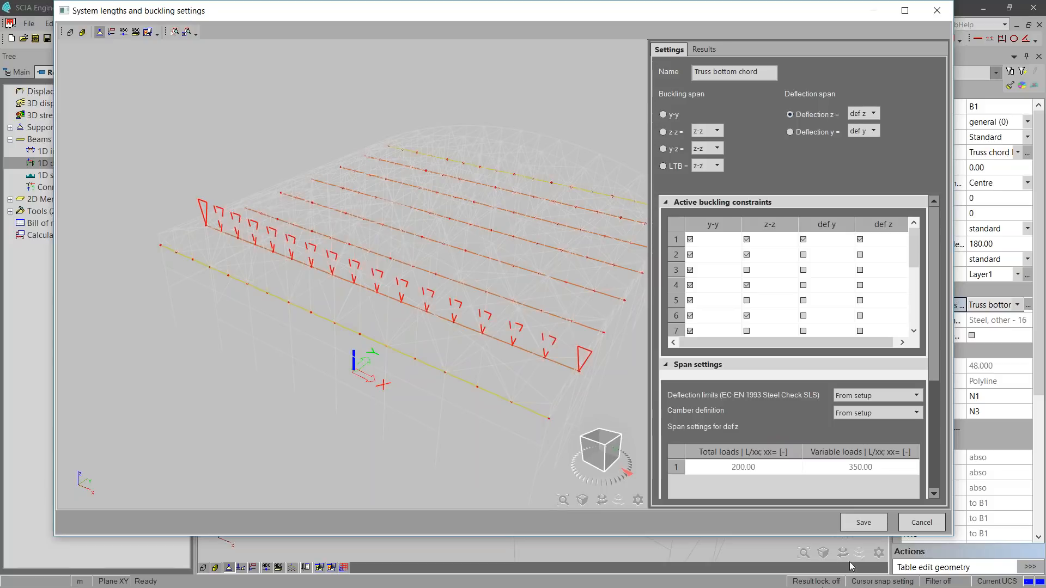
pyautogui.click(862, 522)
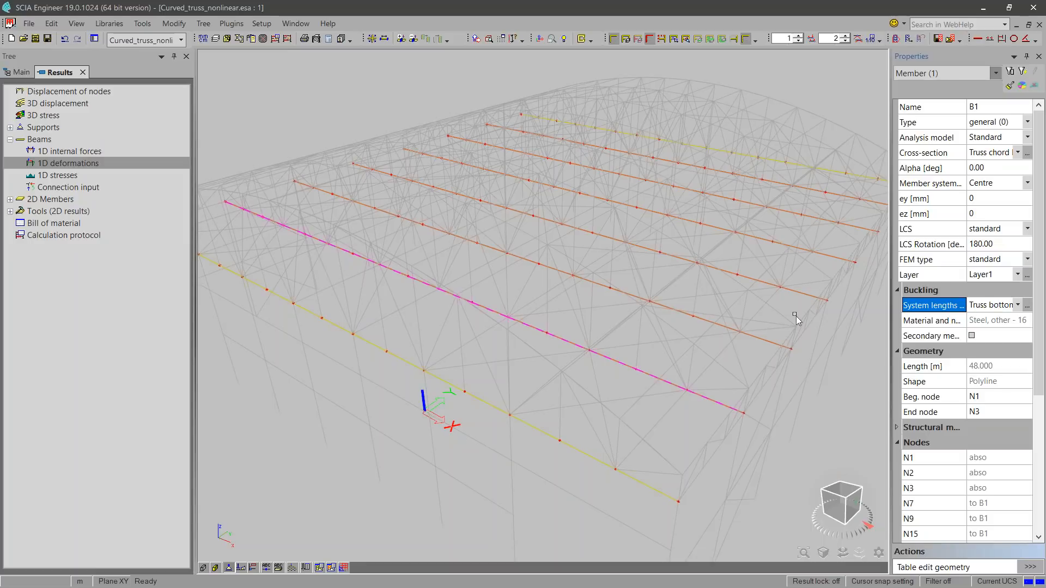
# - Turn the result lock on and refresh the relative u_z 1D deformation diagrams of the bottom chords
pyautogui.click(817, 581)
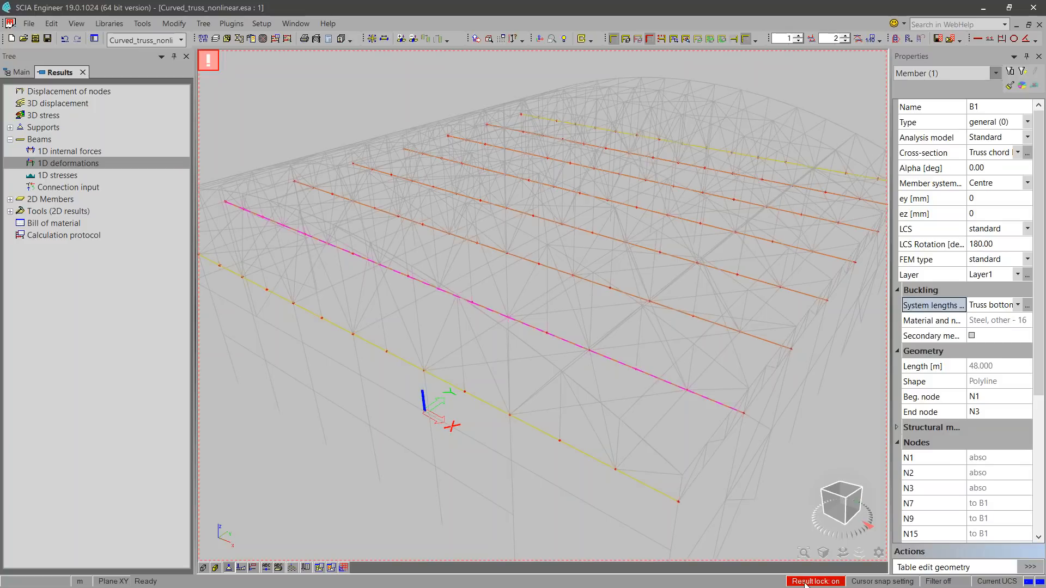
pyautogui.moveTo(212, 62)
pyautogui.click(927, 73)
pyautogui.click(928, 88)
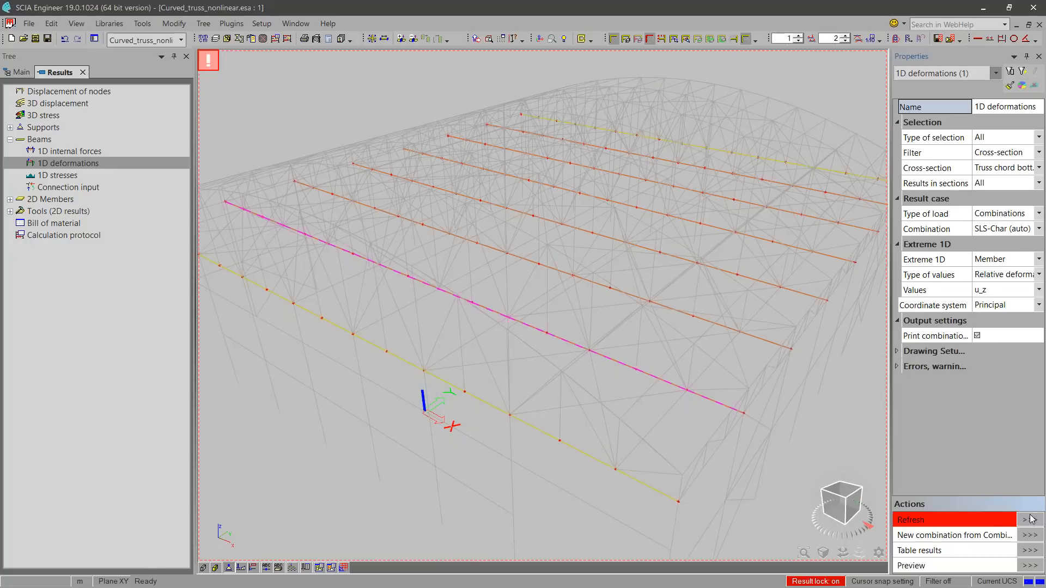
pyautogui.click(1030, 520)
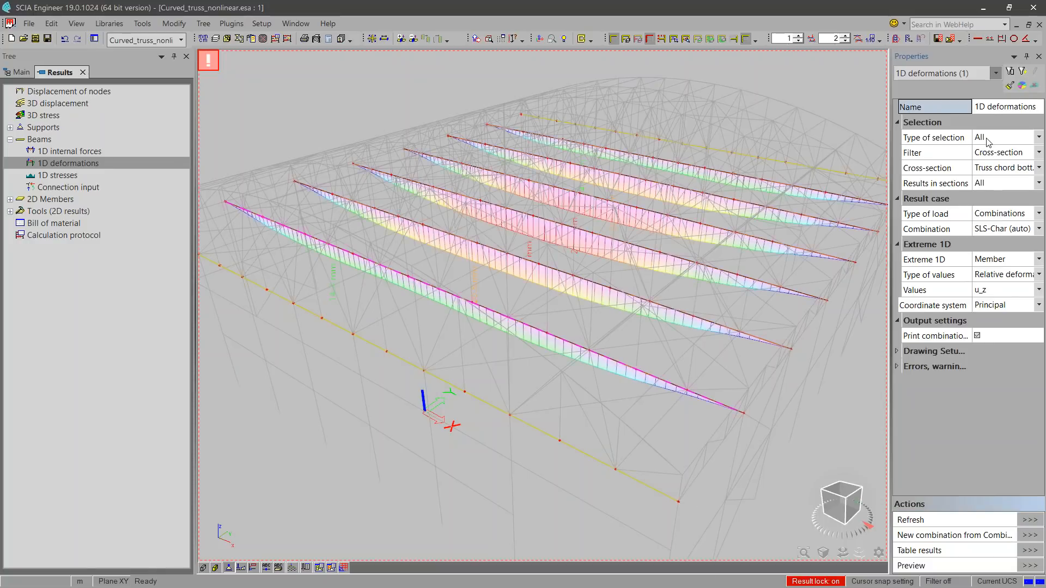
# - Set the 1D deformations filter to No, refresh the diagrams and inspect the relative deformation along the bottom chords
pyautogui.click(1003, 153)
pyautogui.click(989, 164)
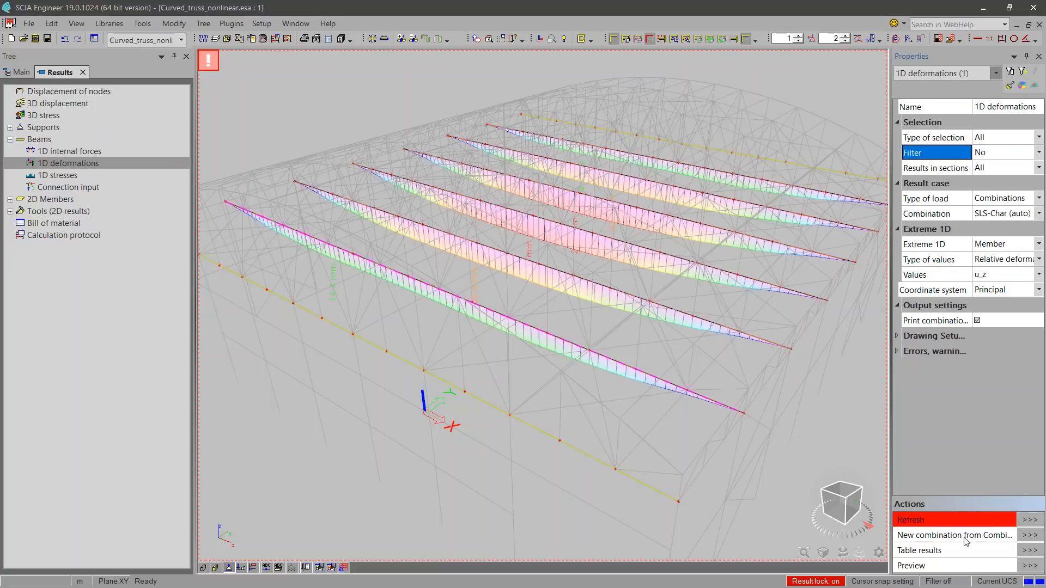
pyautogui.click(1027, 520)
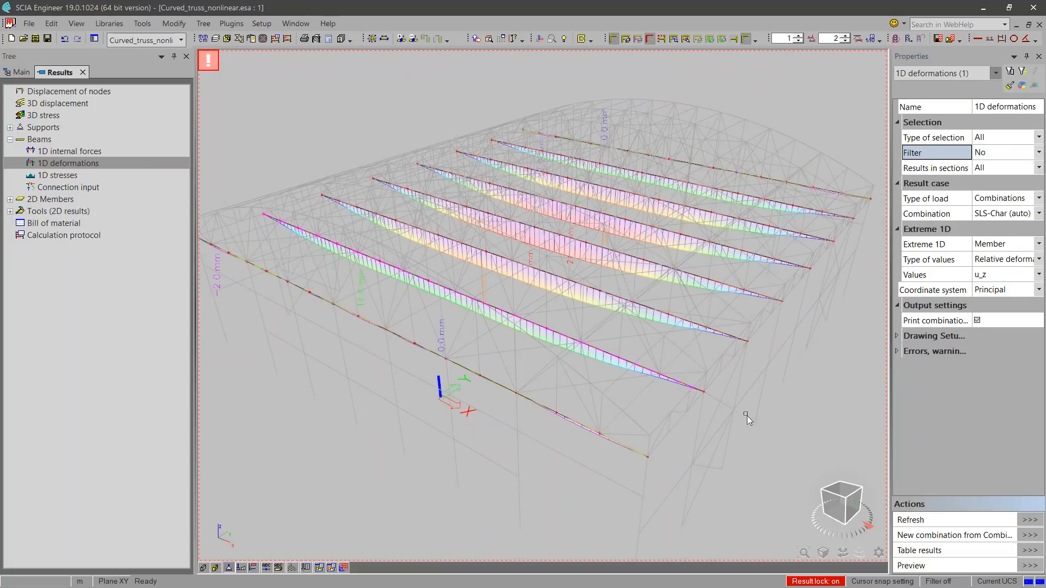
pyautogui.moveTo(744, 415); pyautogui.dragTo(770, 404, button='middle')
pyautogui.keyDown('ctrl'); pyautogui.moveTo(780, 430); pyautogui.dragTo(779, 429, button='right'); pyautogui.keyUp('ctrl')
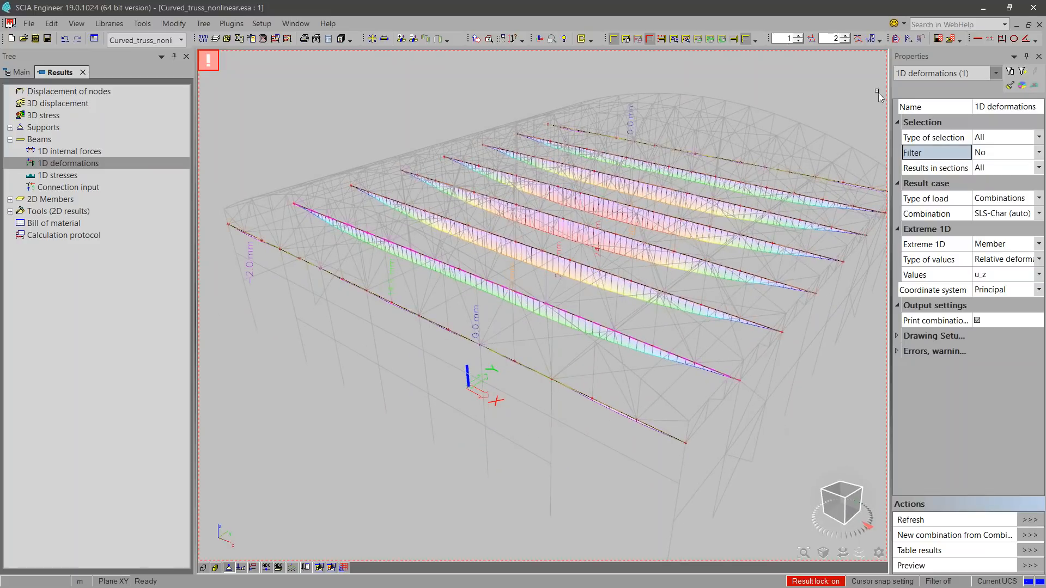
pyautogui.scroll(3, 510, 409)
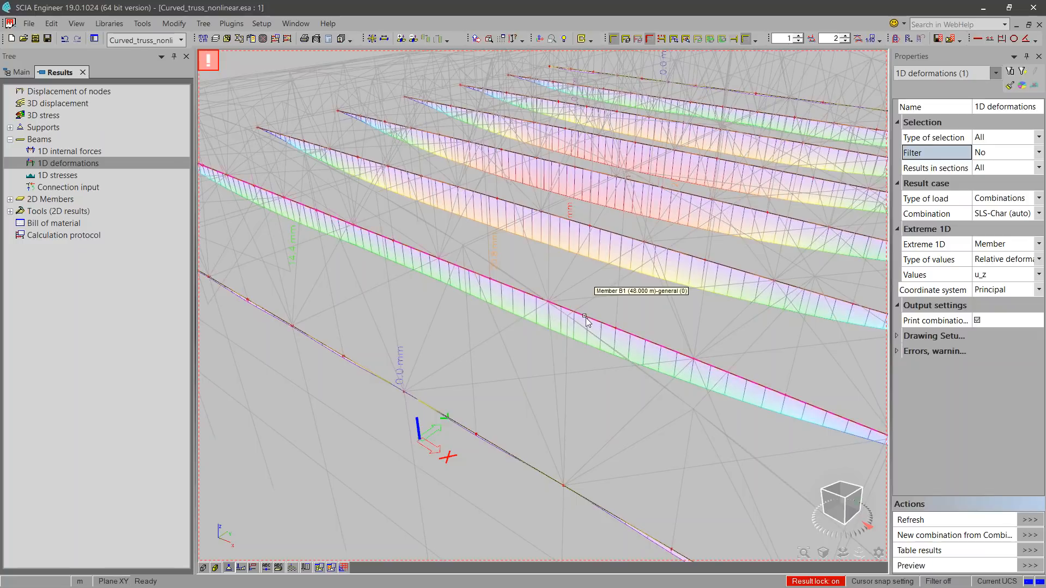
# - Leave the results and open the EC-EN 1993 Steel Check SLS for the steel beams
pyautogui.click(82, 72)
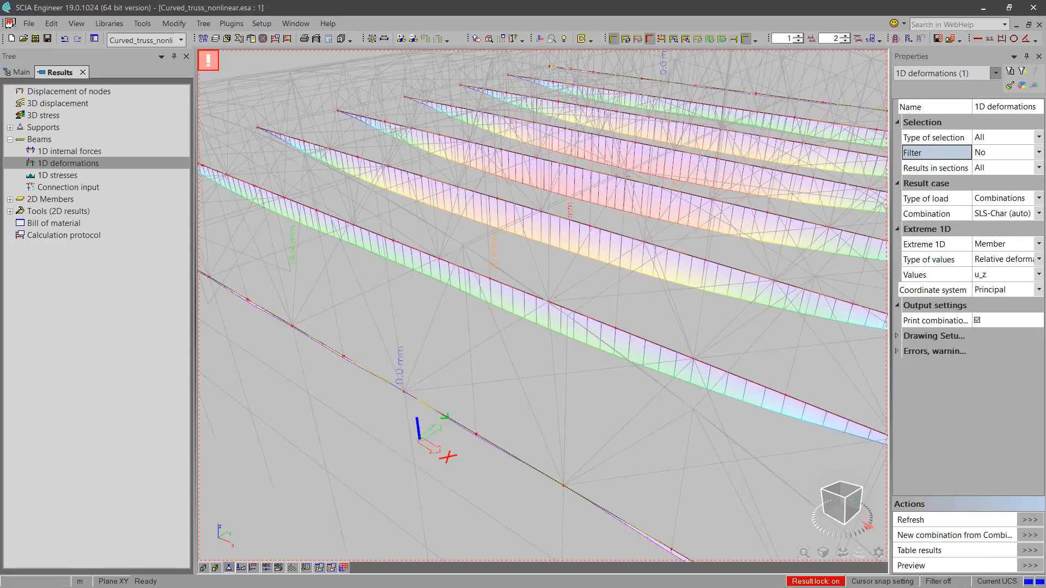
pyautogui.click(44, 368)
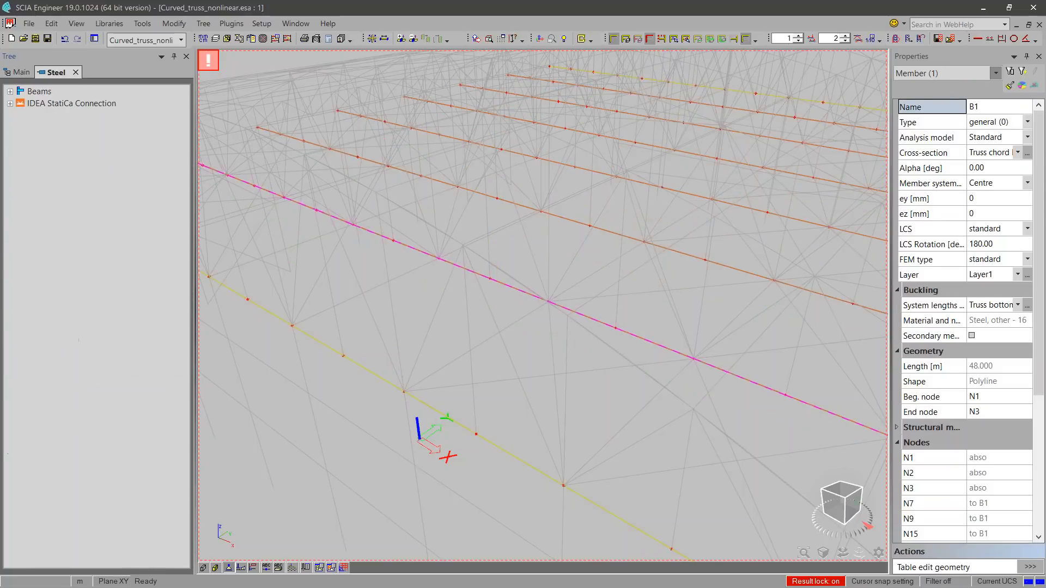
pyautogui.click(10, 91)
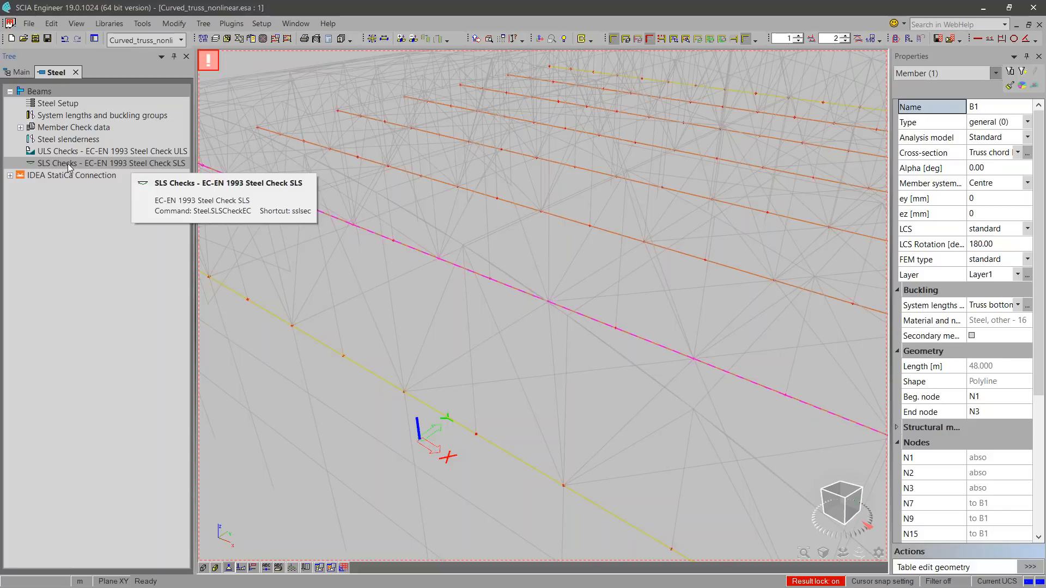
pyautogui.click(126, 165)
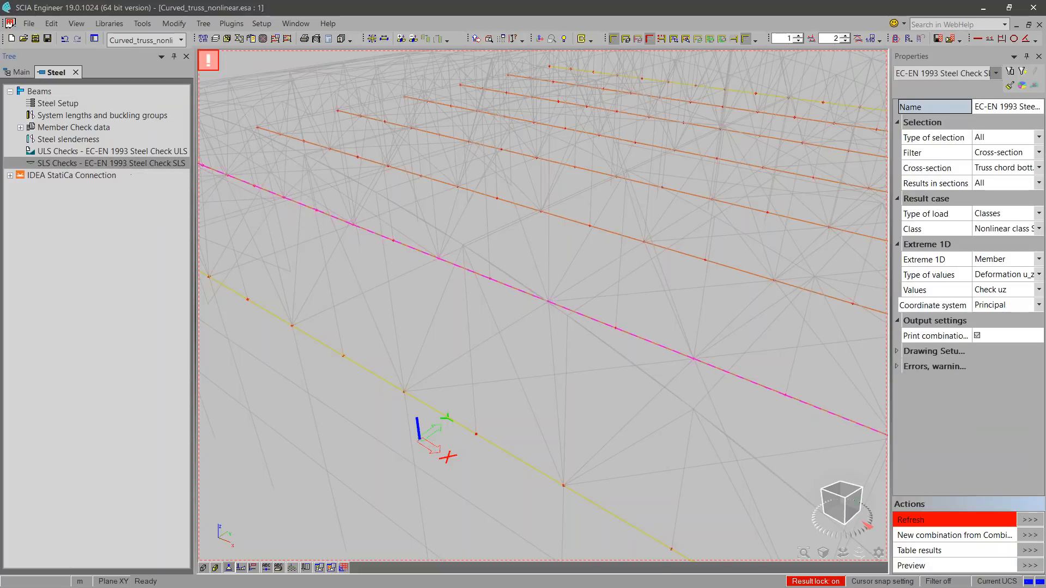
# - Set the SLS check's filter to No and its type of load to Combinations, using SLS-Char (auto)
pyautogui.click(998, 153)
pyautogui.click(987, 164)
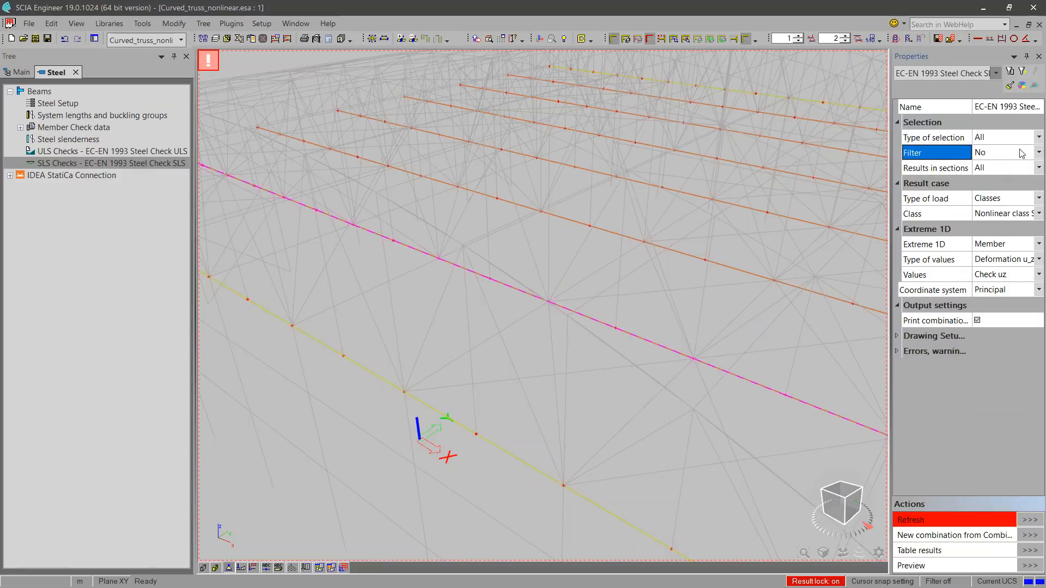
pyautogui.click(989, 204)
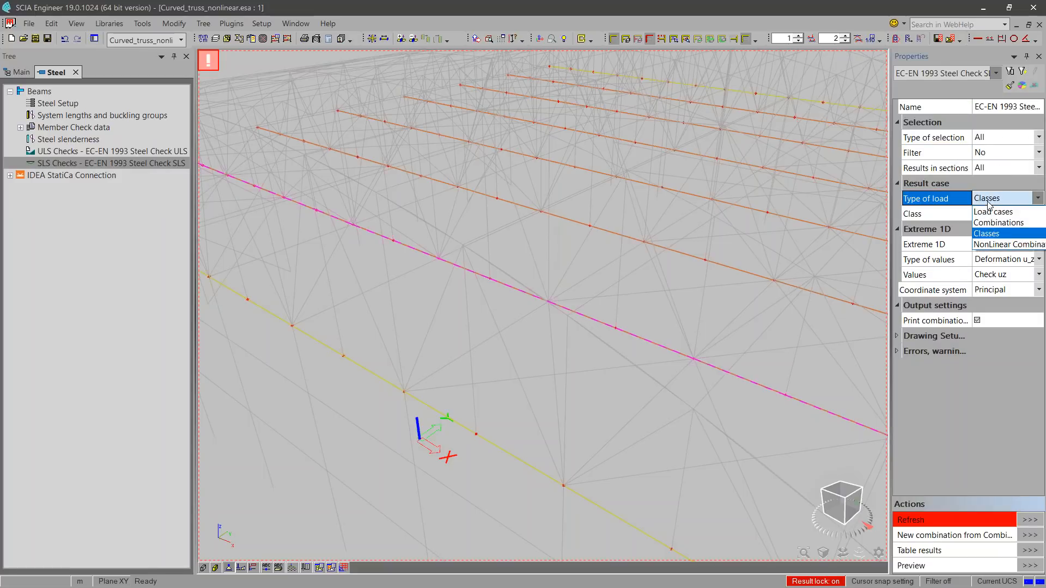
pyautogui.click(991, 216)
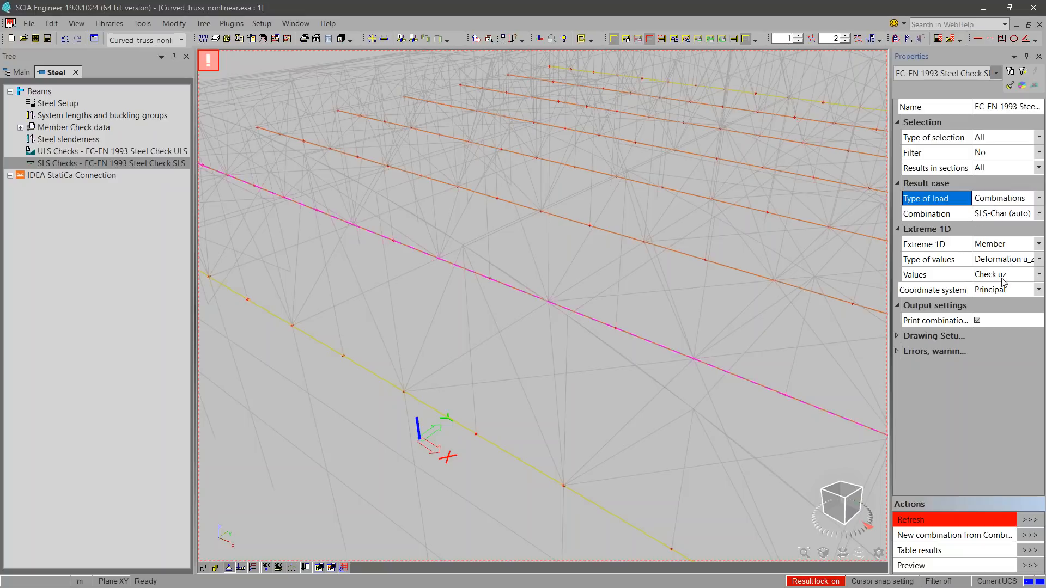
# - Select Deformation u_z as the type of values with uz,tot as the value, and refresh the SLS check diagrams
pyautogui.click(1001, 260)
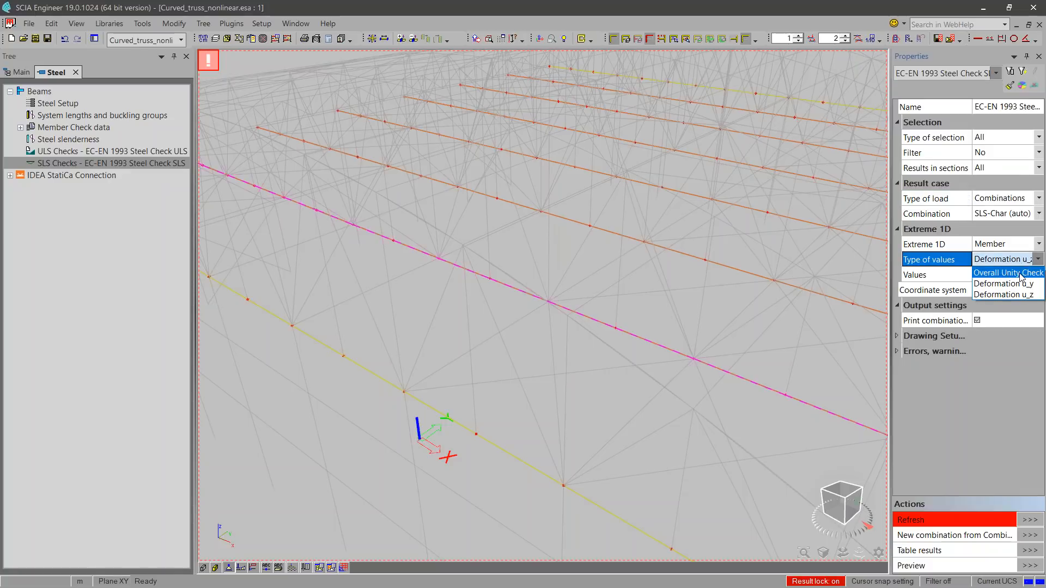
pyautogui.click(999, 295)
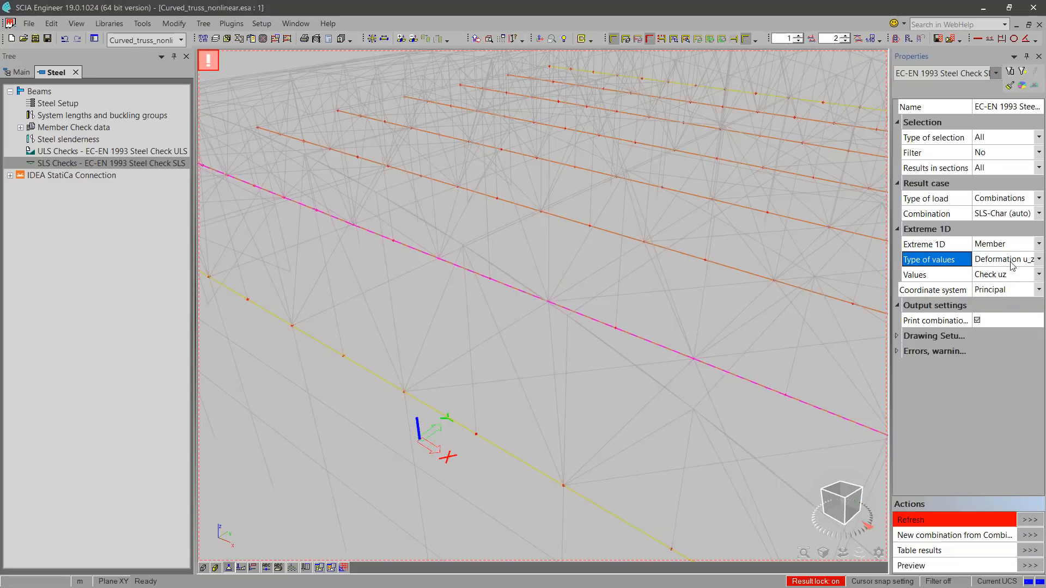
pyautogui.click(1006, 276)
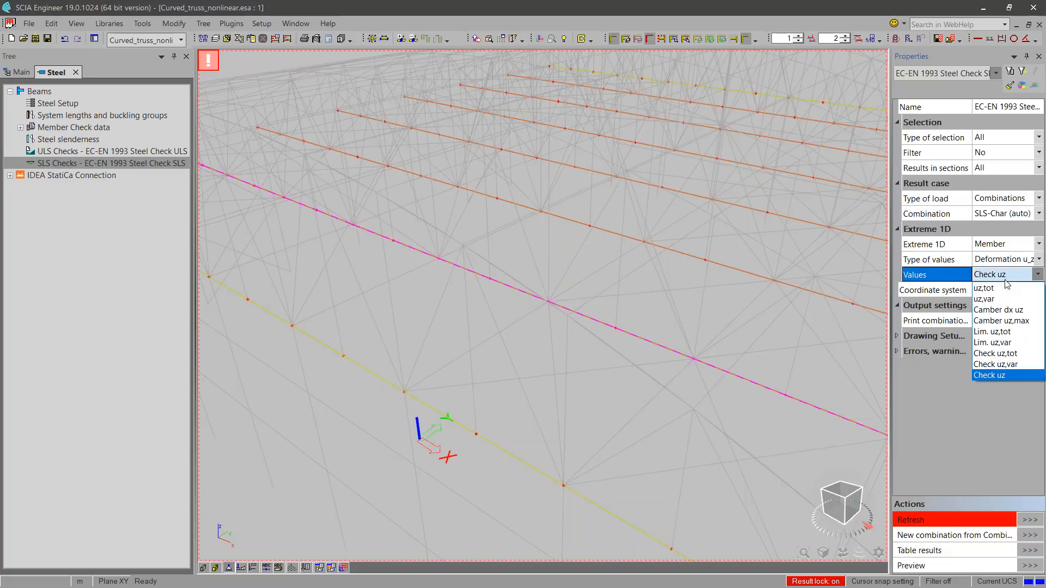
pyautogui.click(992, 289)
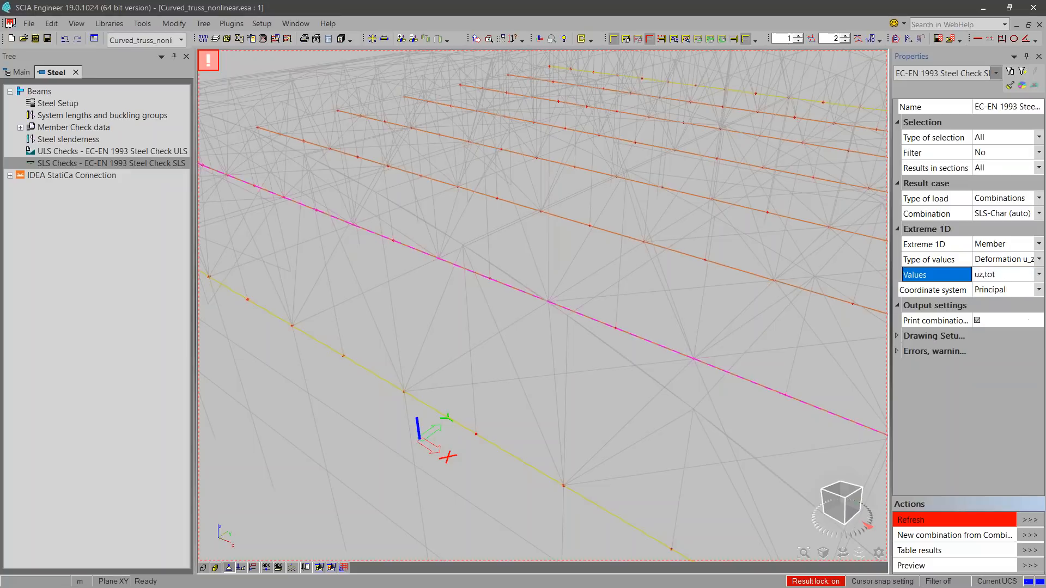
pyautogui.click(1030, 520)
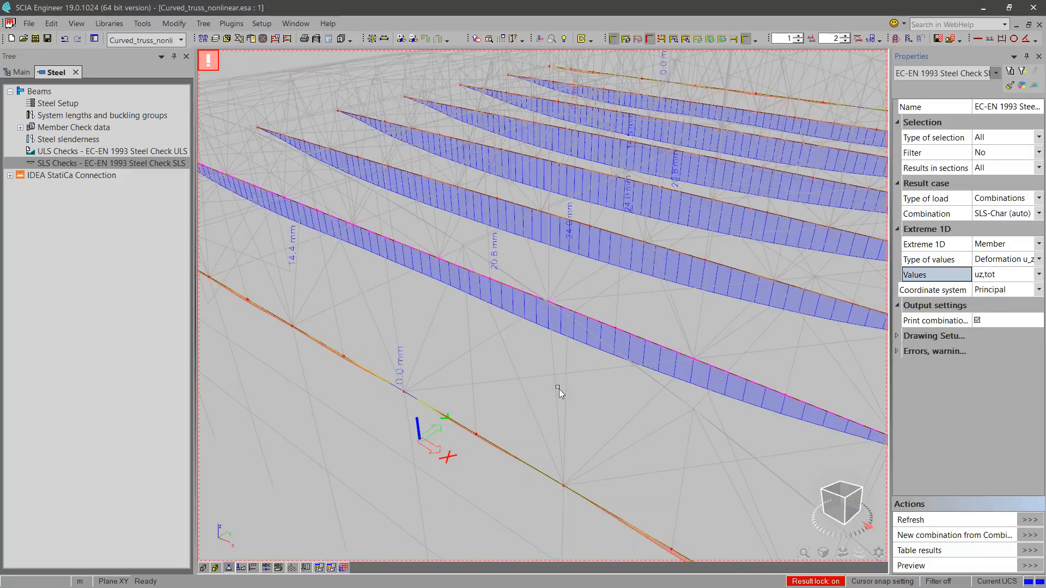
pyautogui.scroll(-3, 556, 388)
pyautogui.scroll(3, 546, 361)
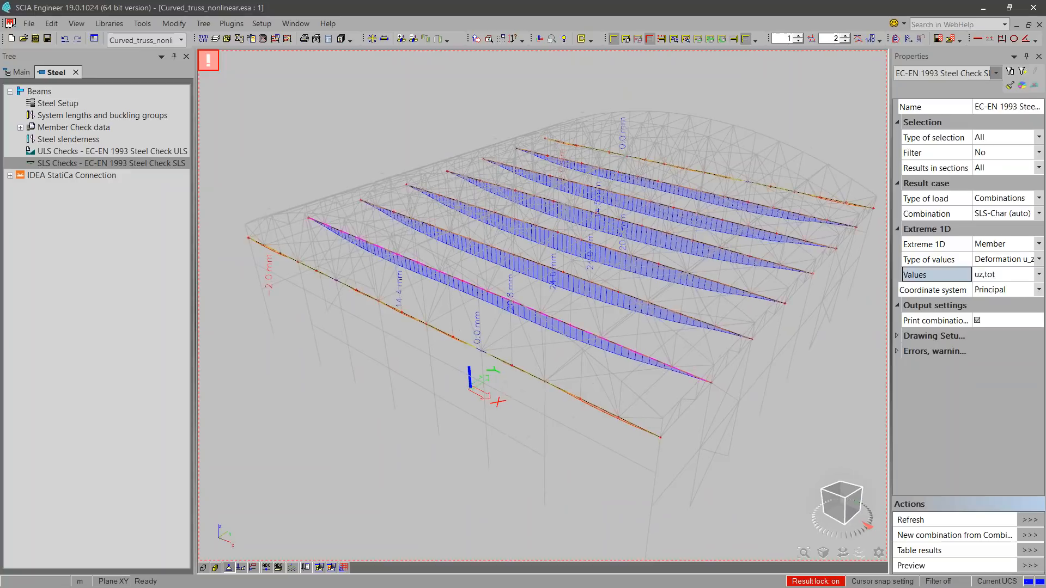
# - Change the SLS check's displayed value to uz,var and refresh the diagrams on the bottom chords
pyautogui.click(1018, 275)
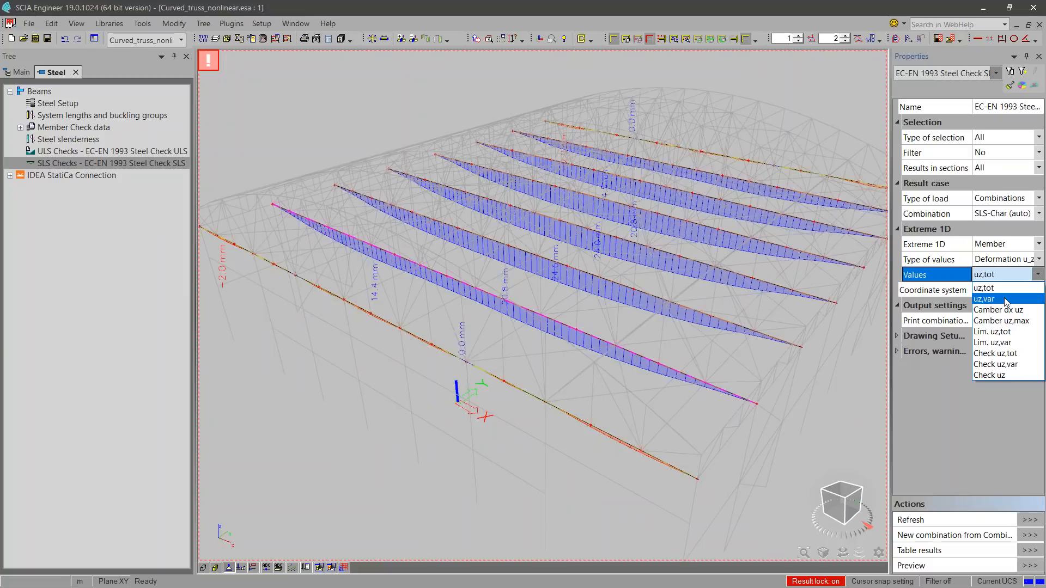
pyautogui.click(1006, 299)
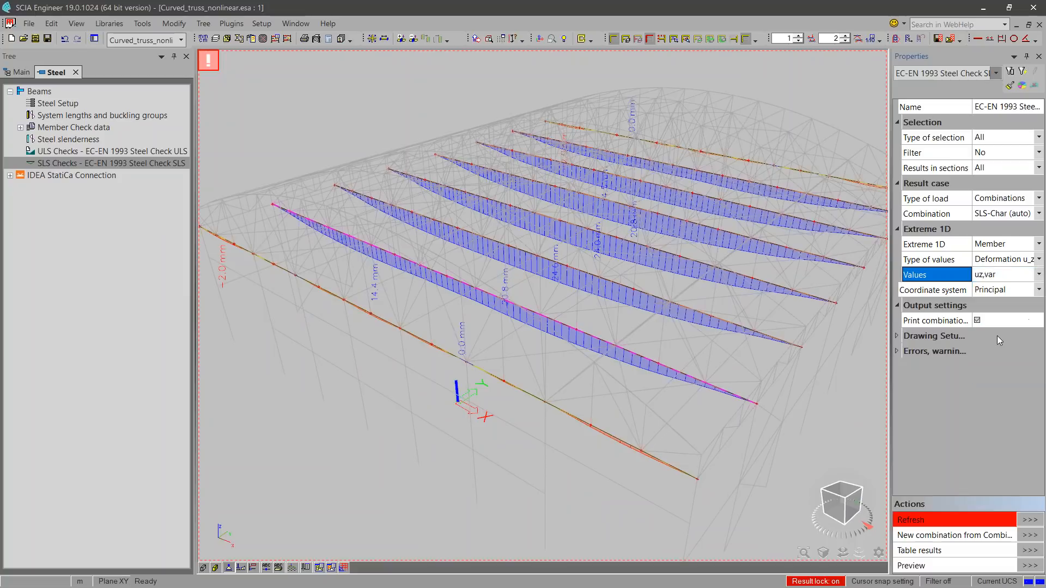
pyautogui.click(1030, 520)
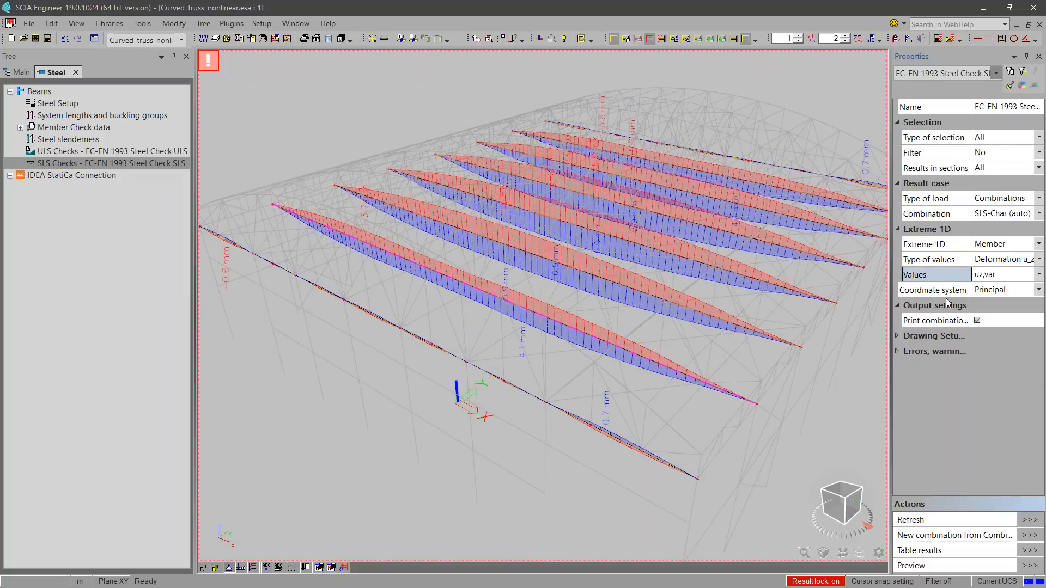
pyautogui.scroll(5, 539, 312)
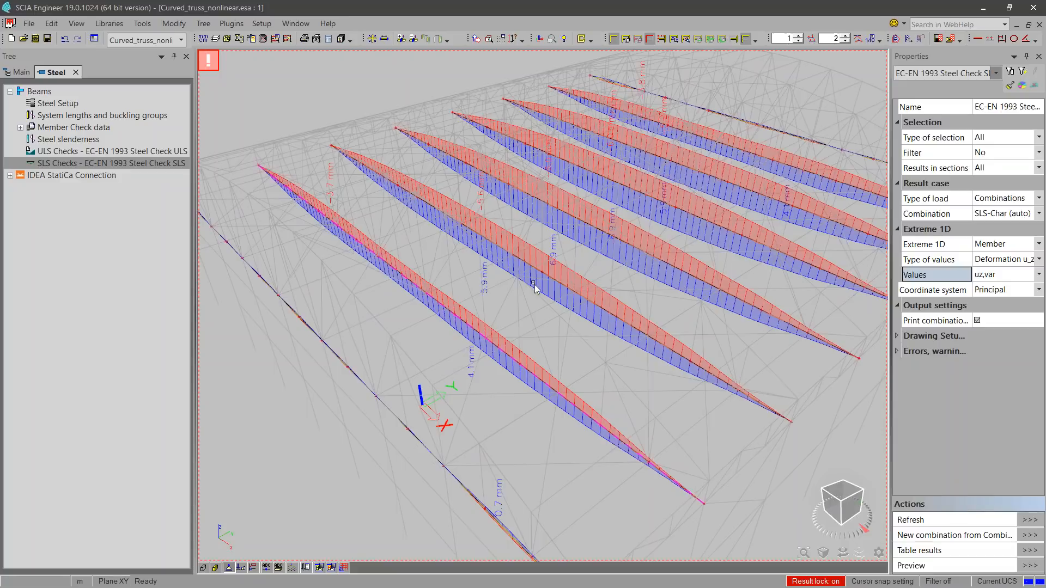
# - Set the SLS check's type of load to NonLinear Combinations
pyautogui.click(993, 201)
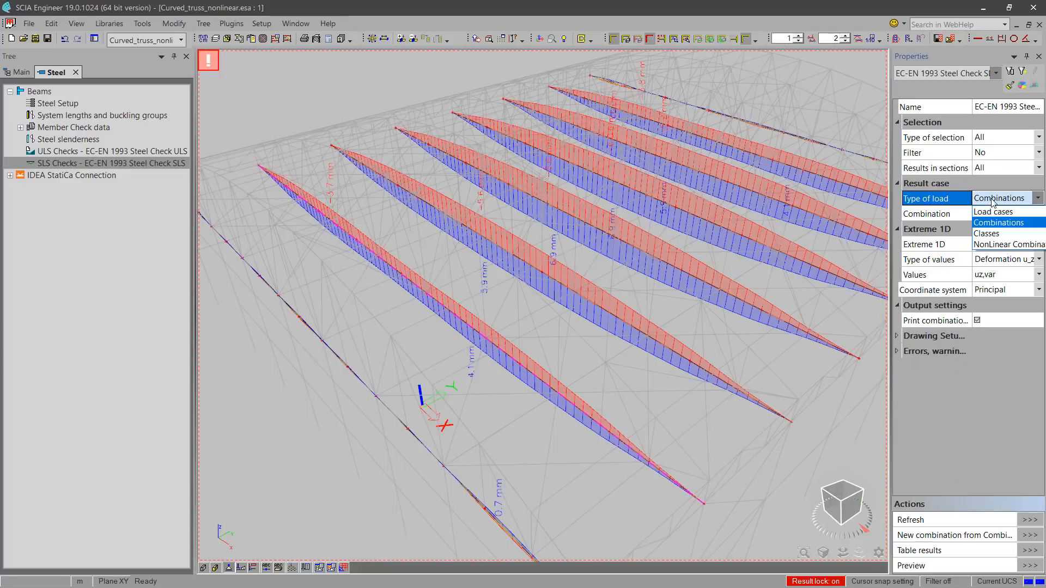
pyautogui.click(992, 245)
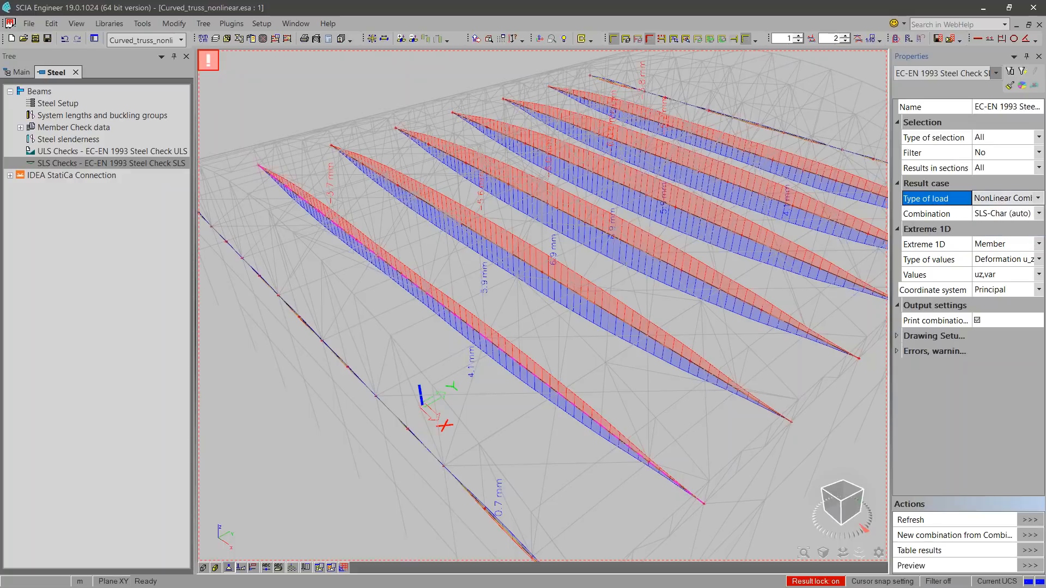
# - Review the contents of nonlinear combinations SLS1 to SLS8 and of the Nonlinear class SLS result class
pyautogui.click(18, 72)
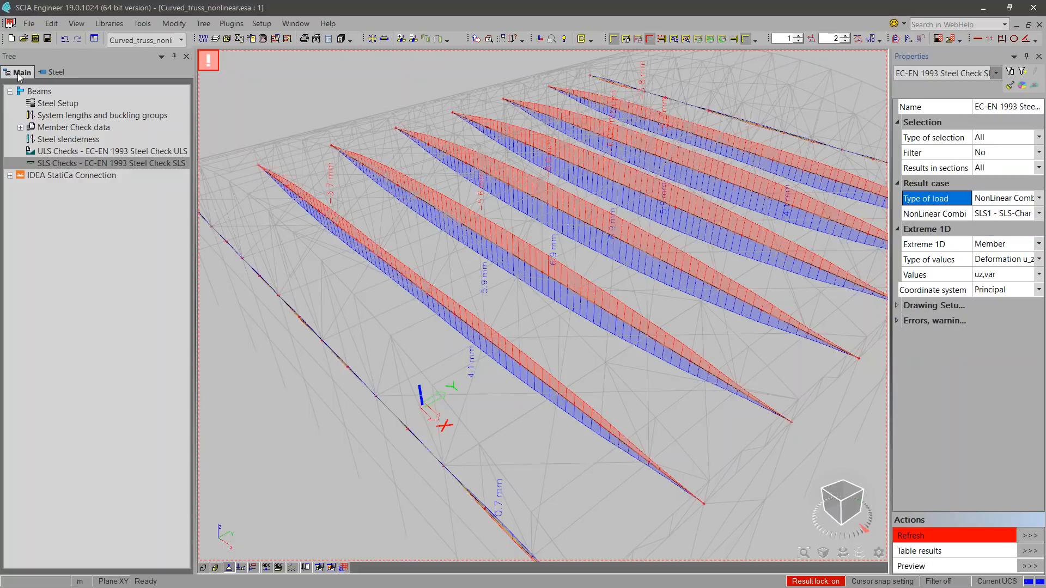
pyautogui.doubleClick(85, 201)
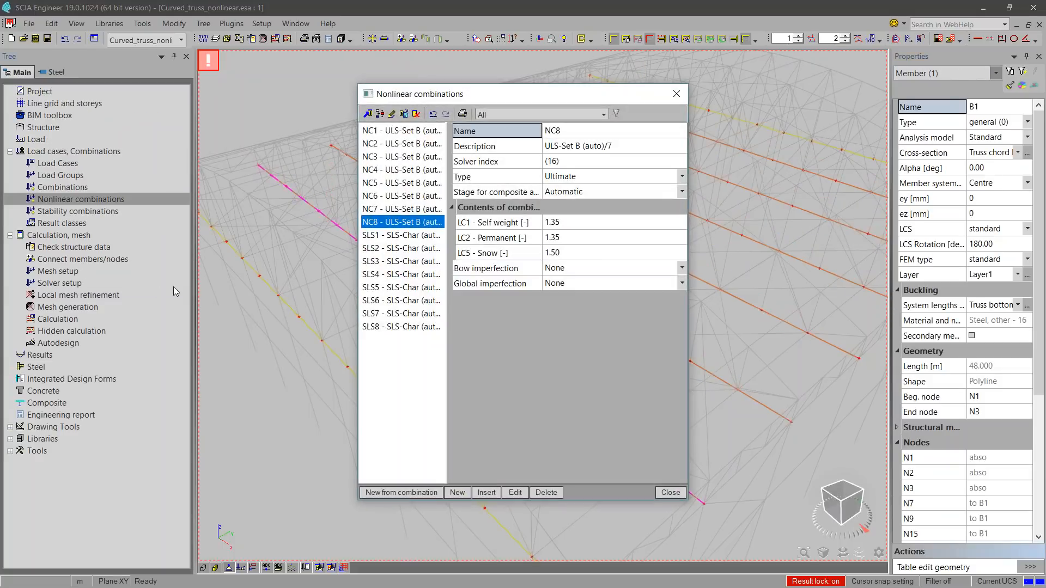
pyautogui.click(401, 236)
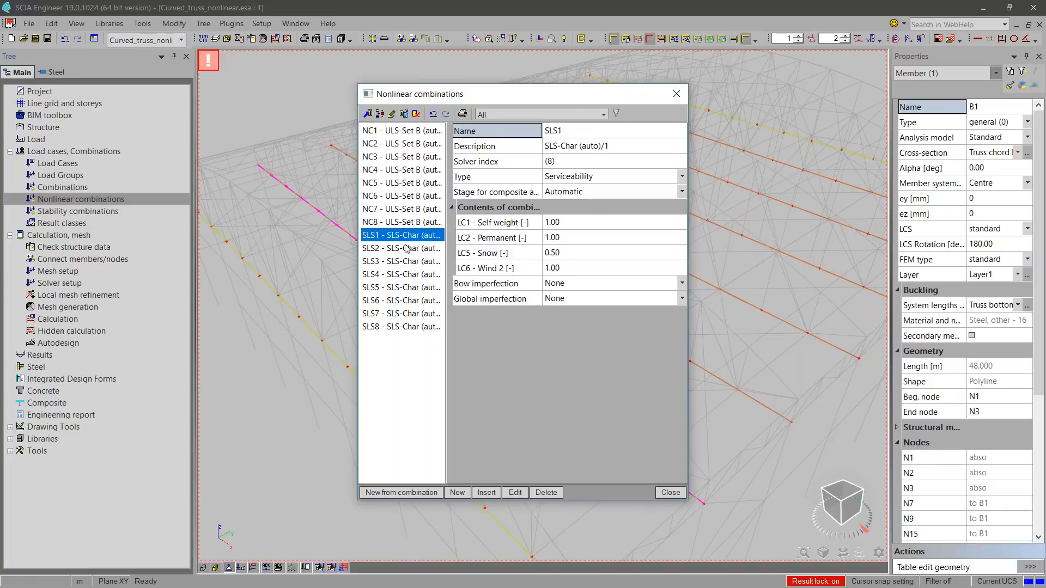
pyautogui.click(404, 247)
pyautogui.click(403, 265)
pyautogui.click(404, 290)
pyautogui.click(405, 300)
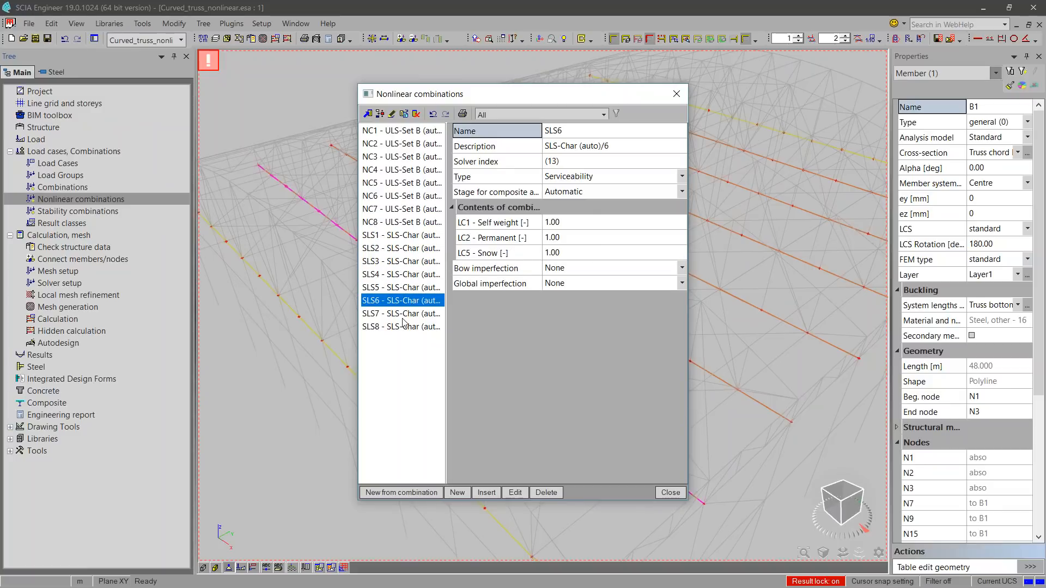
pyautogui.click(404, 314)
pyautogui.click(401, 326)
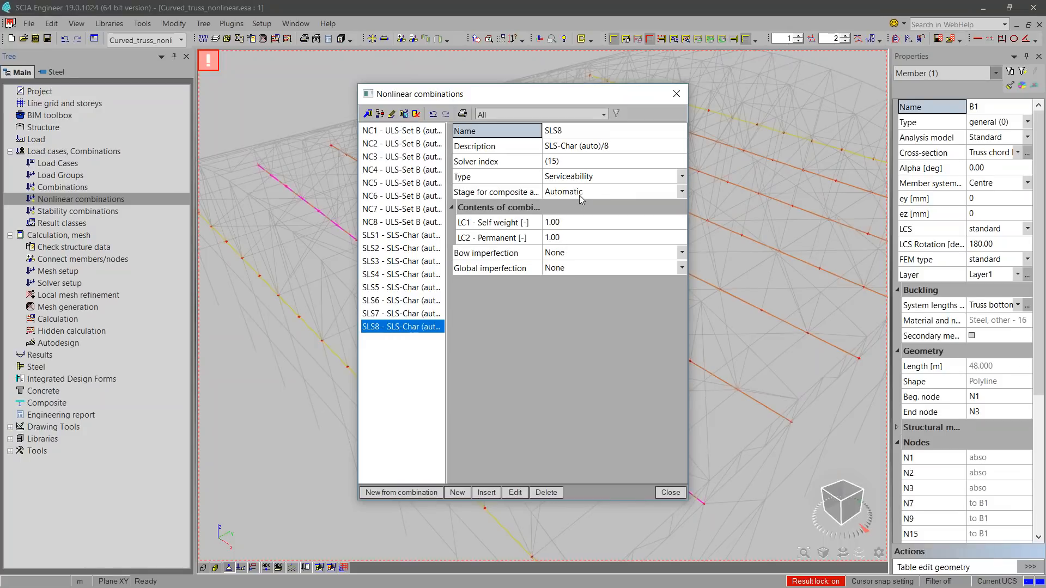
pyautogui.click(670, 493)
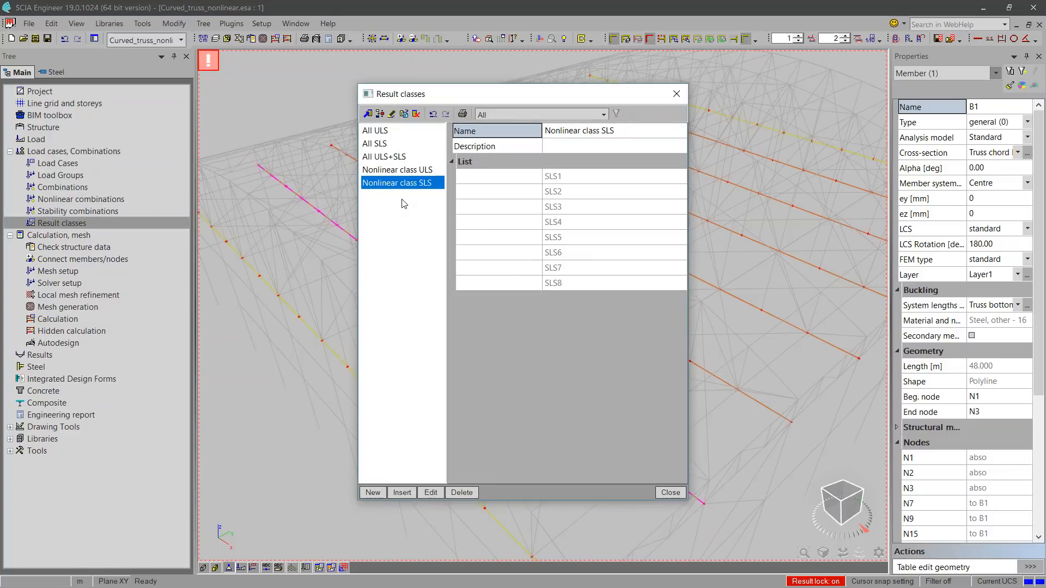
pyautogui.click(676, 94)
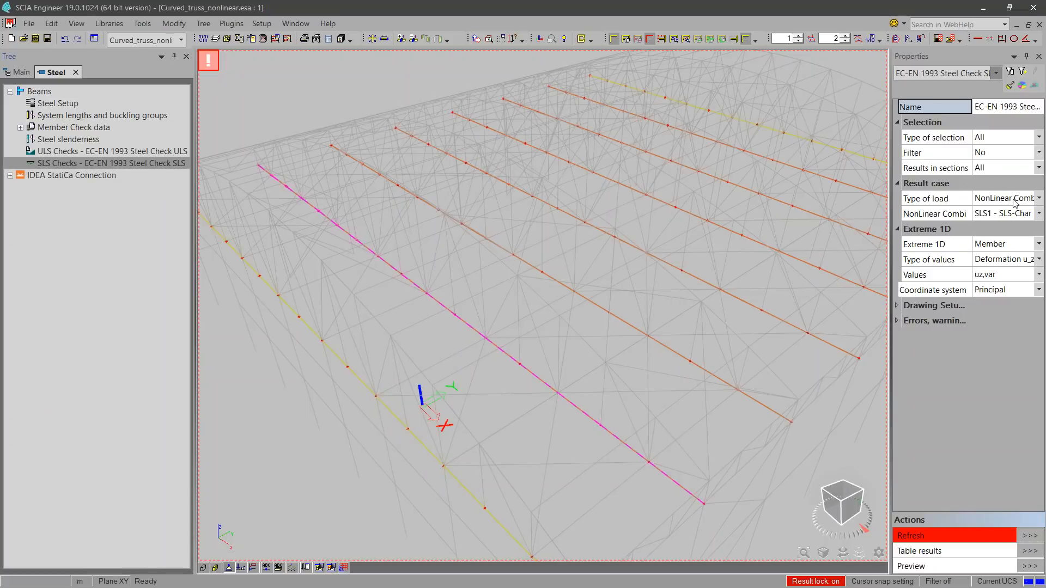
# - Refresh the steel SLS check's uz,var diagrams for nonlinear combination SLS1 and inspect them on all bottom chords
pyautogui.click(1022, 538)
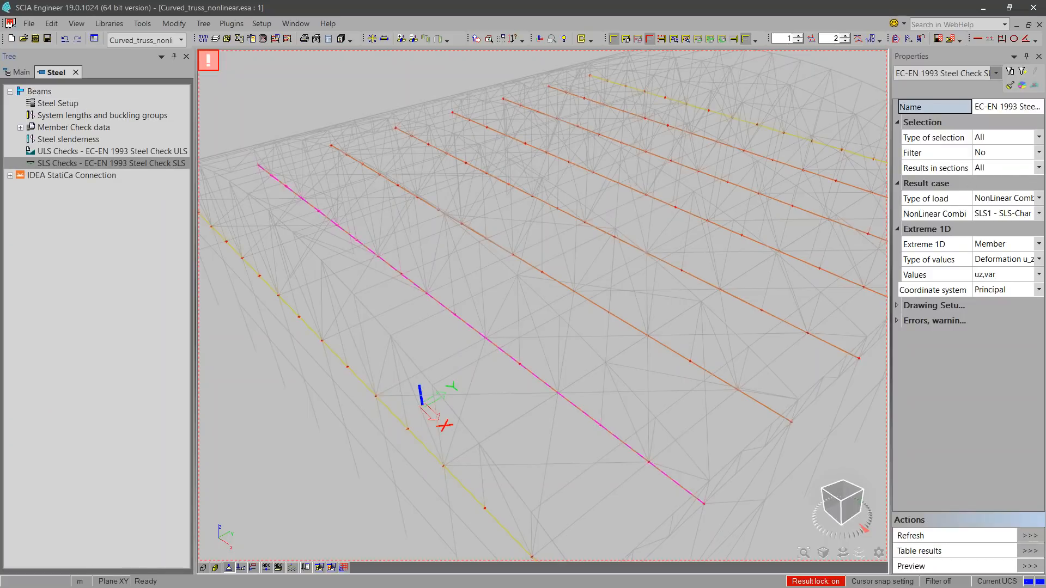
pyautogui.scroll(-2, 642, 369)
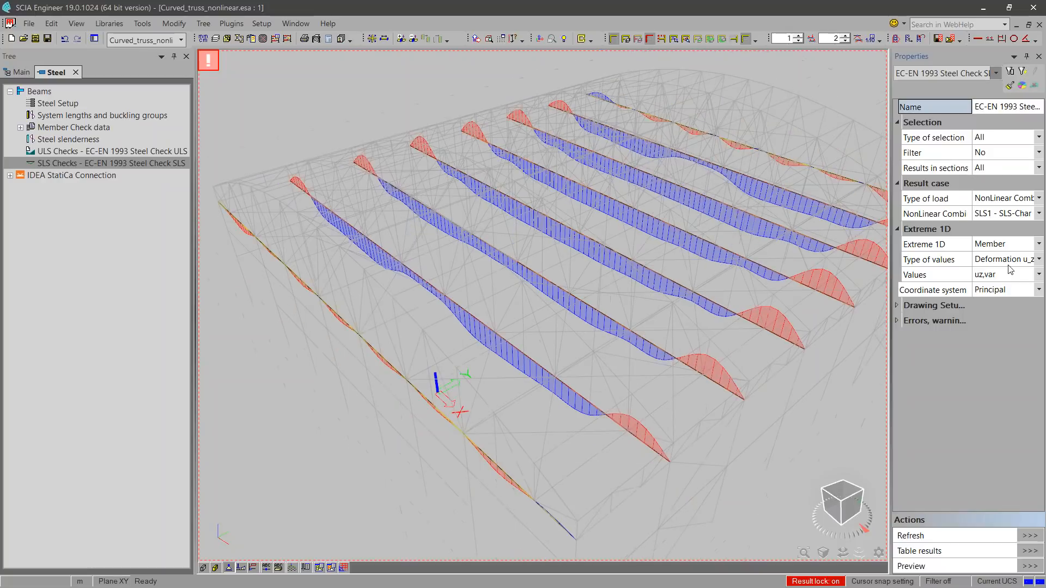
pyautogui.scroll(-1, 714, 282)
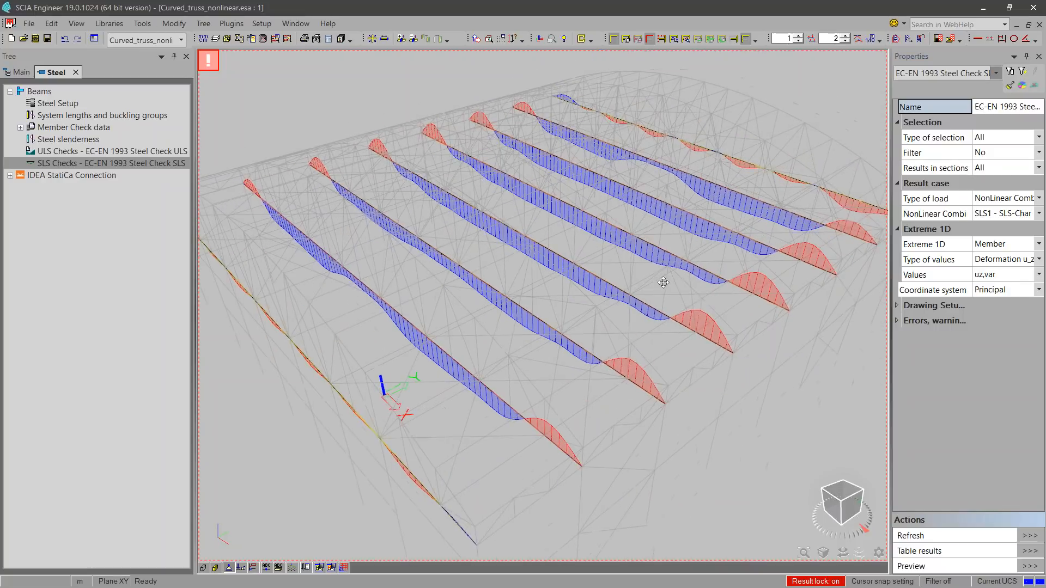
# - Show the deflection limits on the bottom chords, refreshing the diagrams for Lim. uz,tot and then for Lim. uz,var
pyautogui.click(1019, 280)
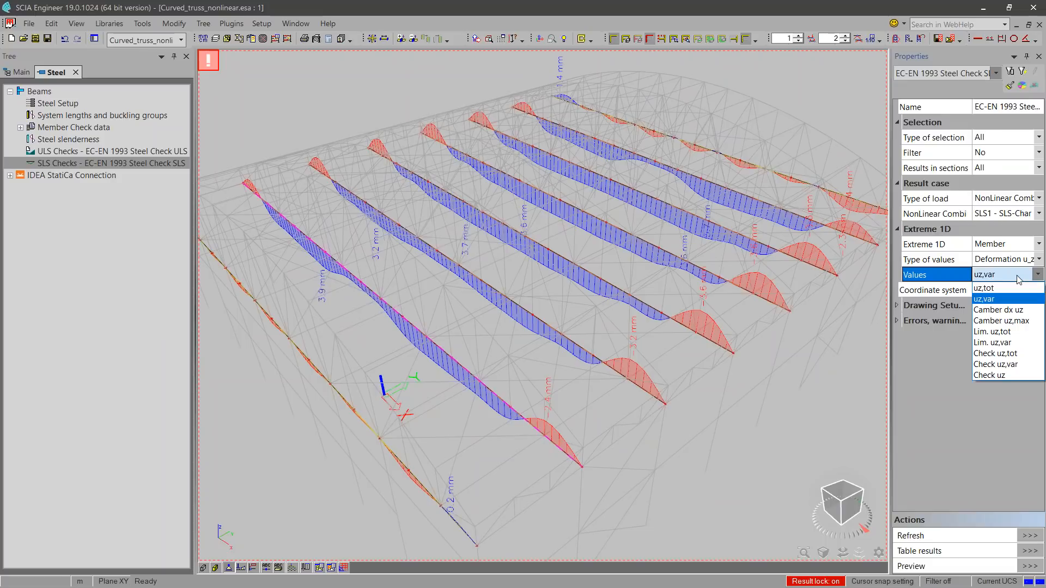
pyautogui.click(1009, 331)
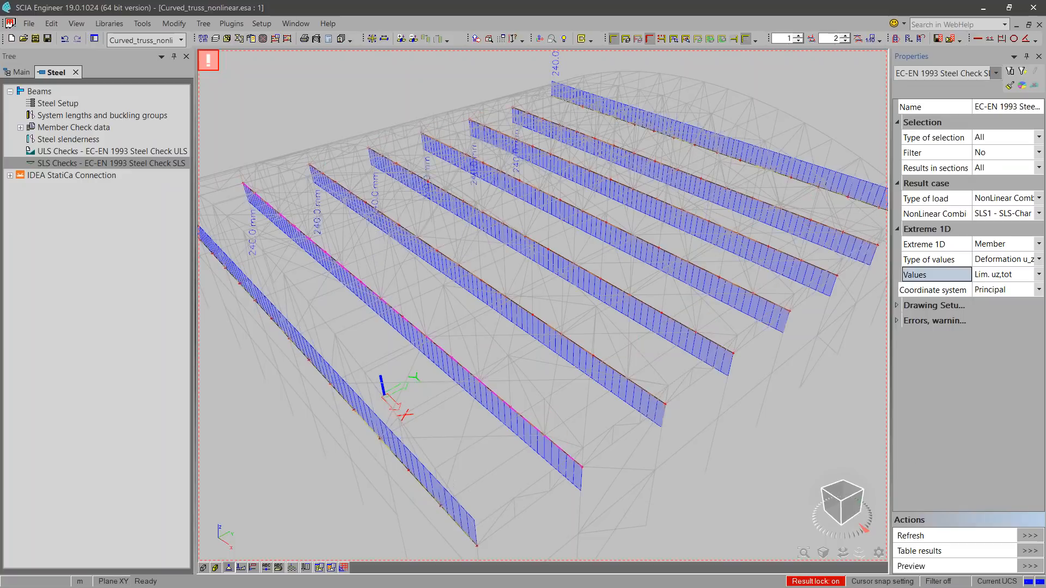
pyautogui.scroll(-3, 619, 360)
pyautogui.scroll(3, 493, 347)
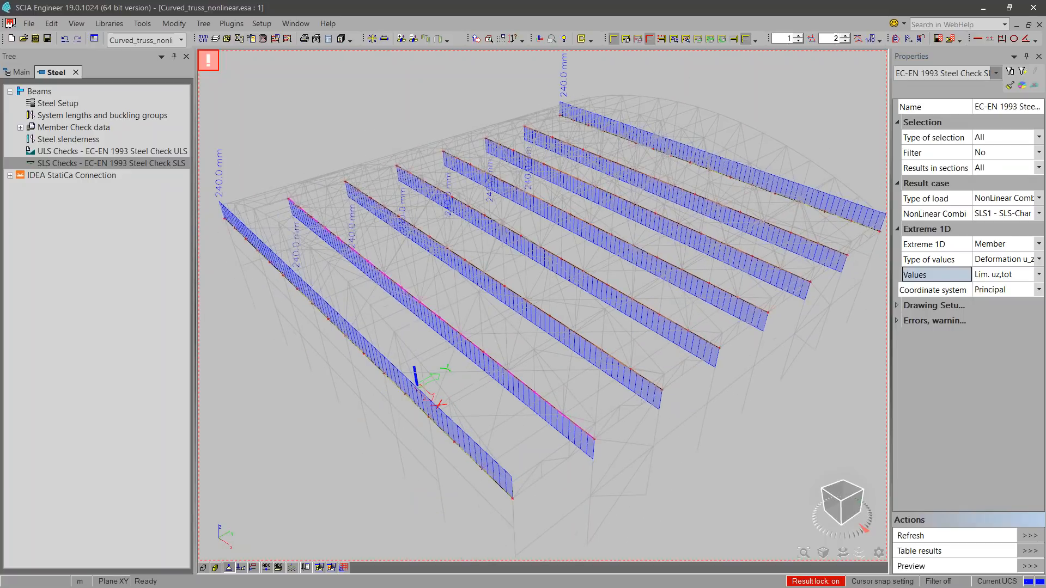
pyautogui.click(1000, 276)
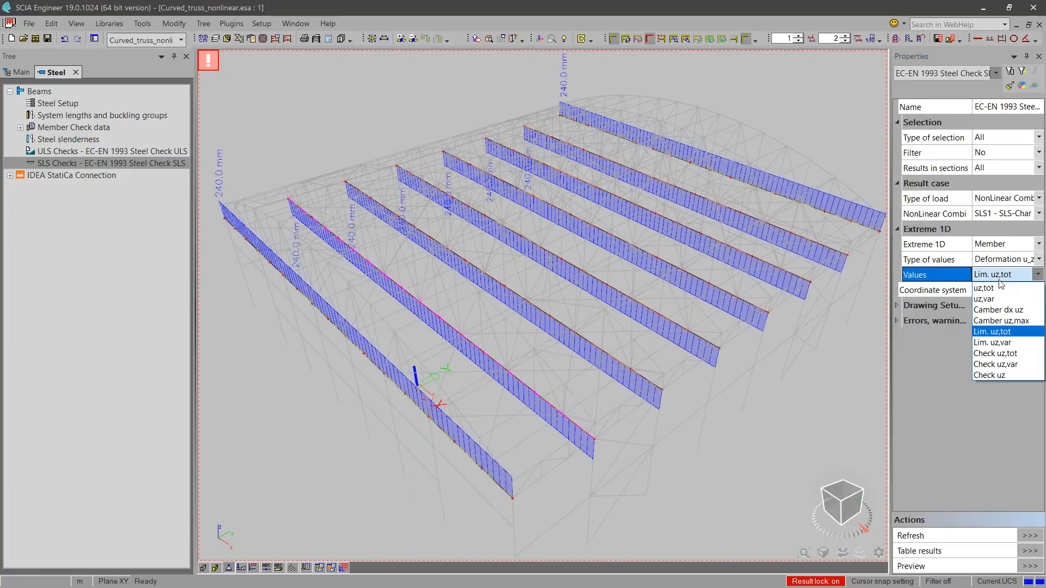
pyautogui.click(1002, 348)
pyautogui.click(1031, 537)
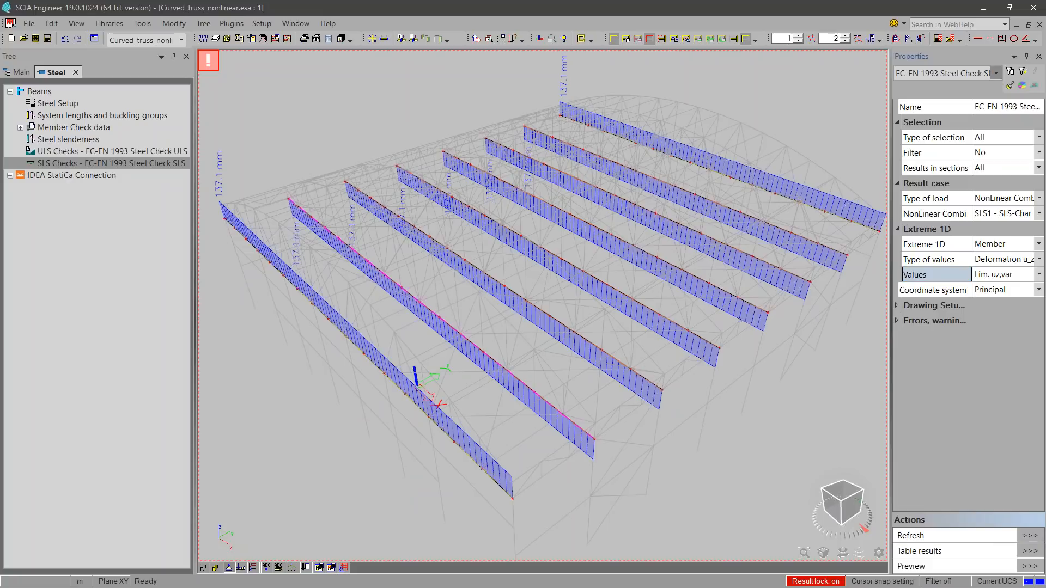
# - Set the Steel Setup's in-plane SLS deflection limits (def z) to 500 for total loads and 750 for variable loads
pyautogui.doubleClick(53, 104)
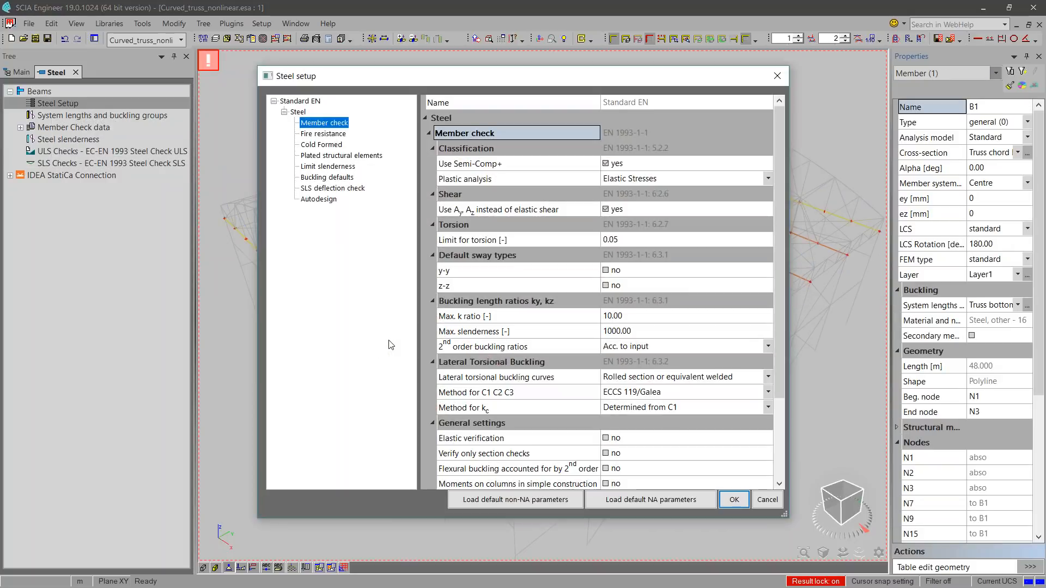
pyautogui.click(334, 188)
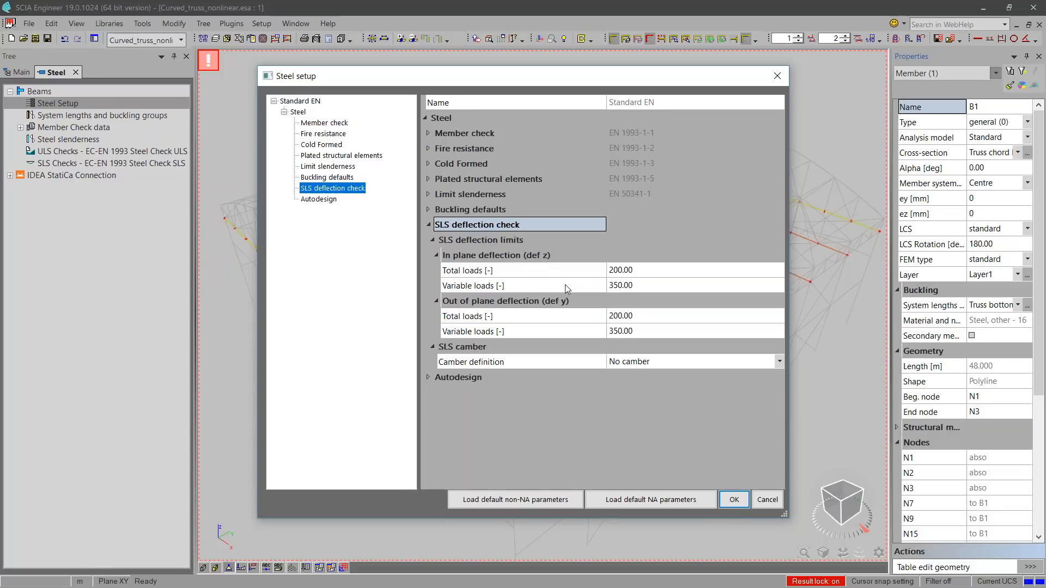
pyautogui.click(646, 271)
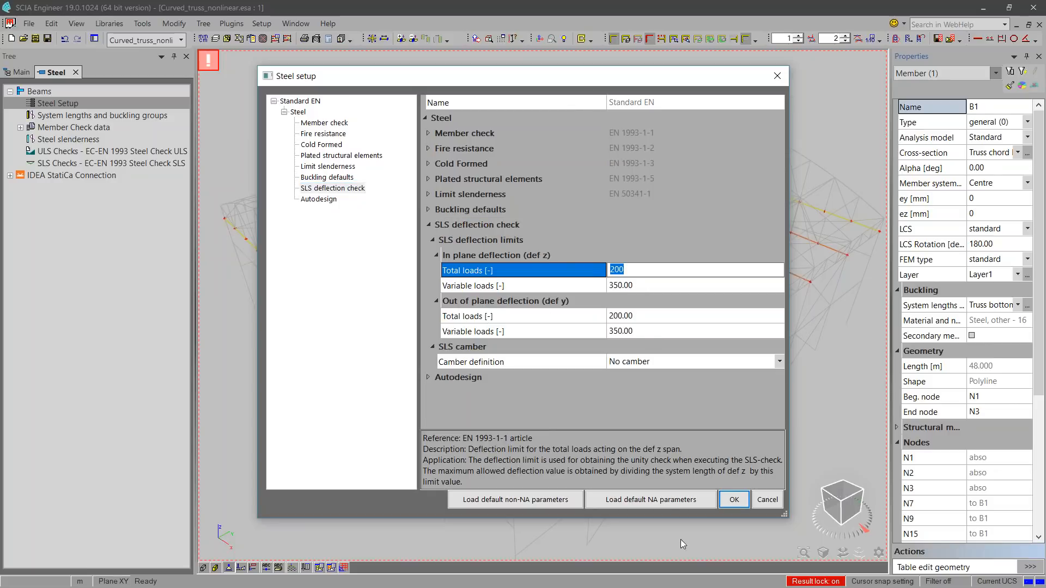
pyautogui.moveTo(644, 90); pyautogui.dragTo(671, 108)
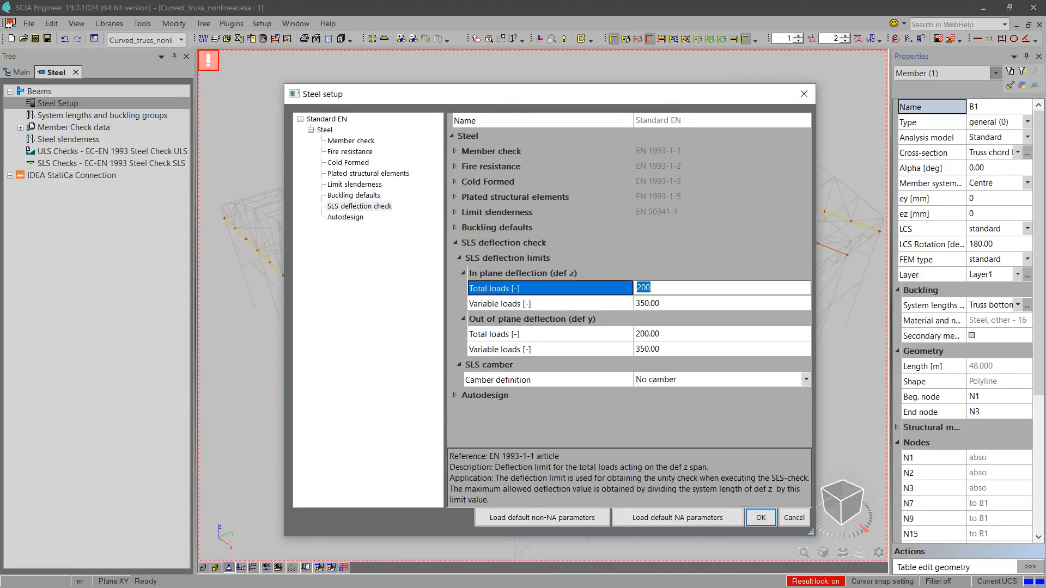
pyautogui.write('500')
pyautogui.press('Tab')
pyautogui.write('750')
pyautogui.press('Tab')
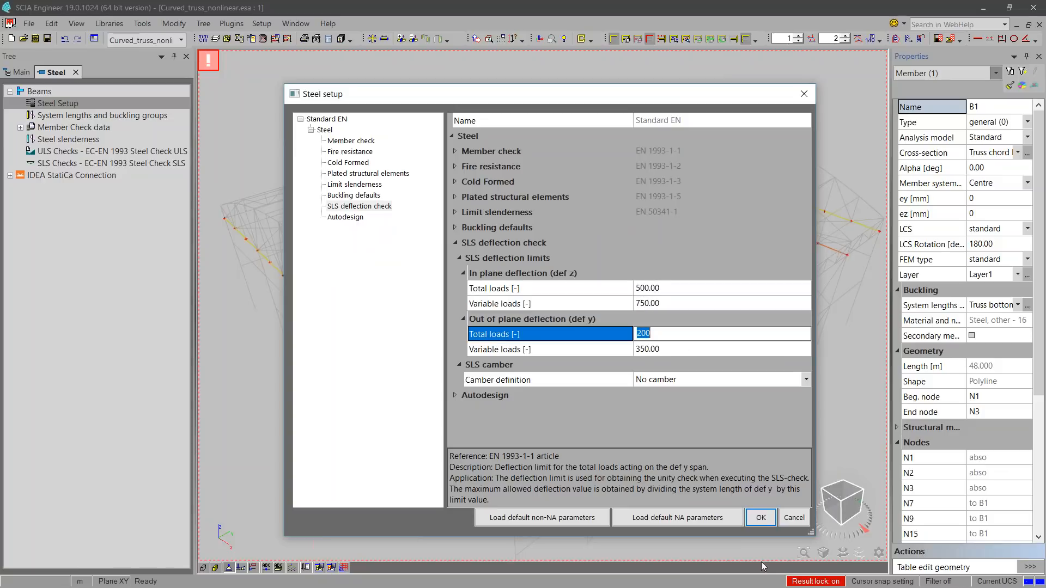
pyautogui.click(761, 517)
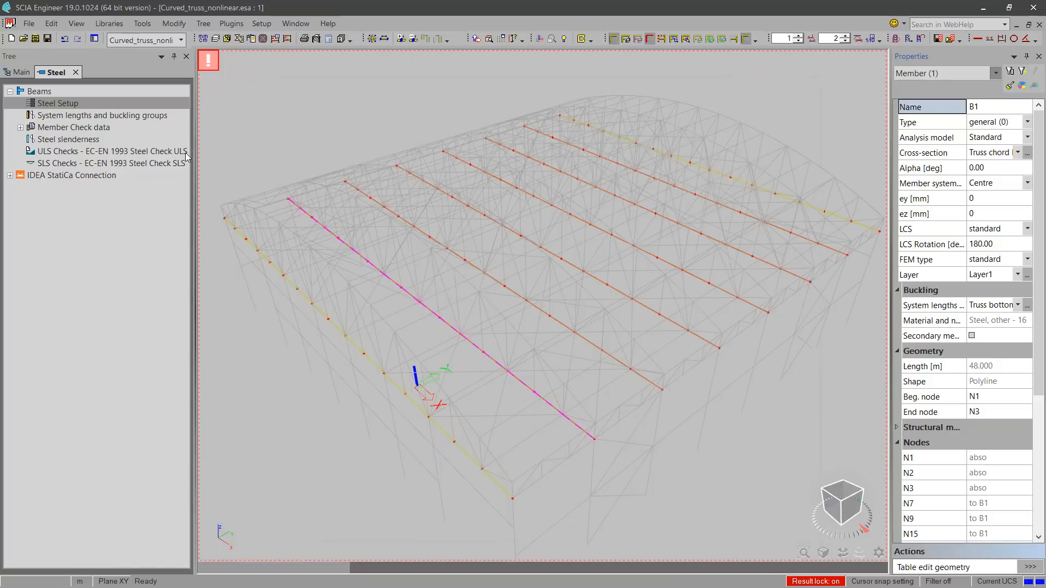
# - Return to the EC-EN 1993 Steel Check SLS and refresh the diagrams with Check uz as the displayed value
pyautogui.click(100, 164)
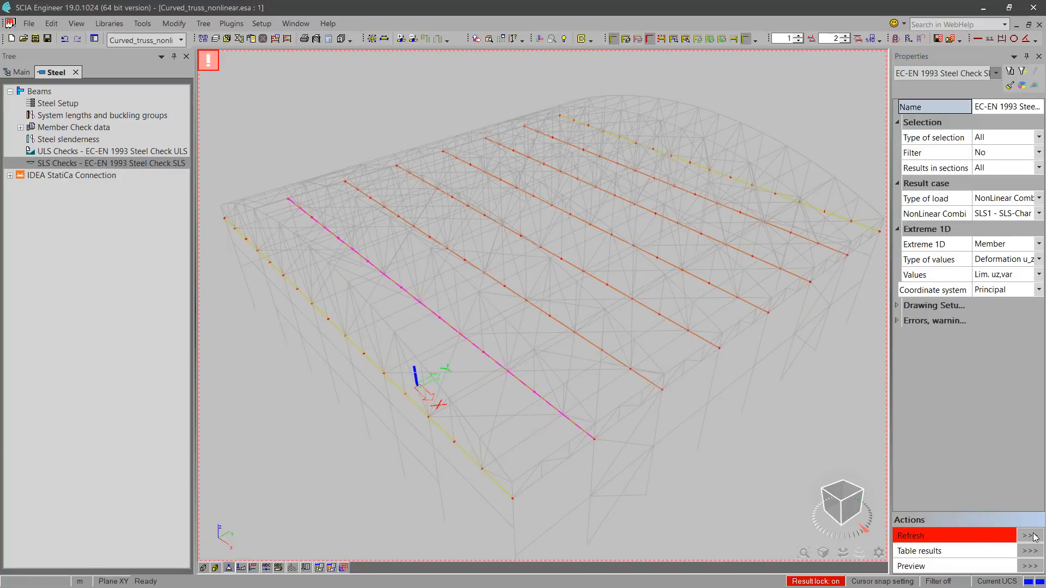
pyautogui.click(1007, 277)
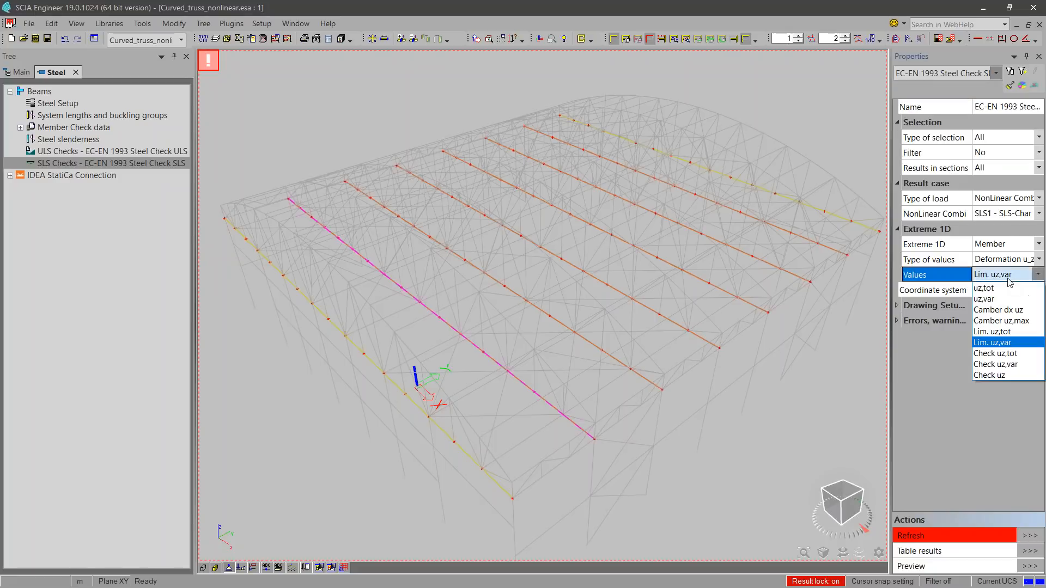
pyautogui.click(1008, 375)
pyautogui.click(1029, 536)
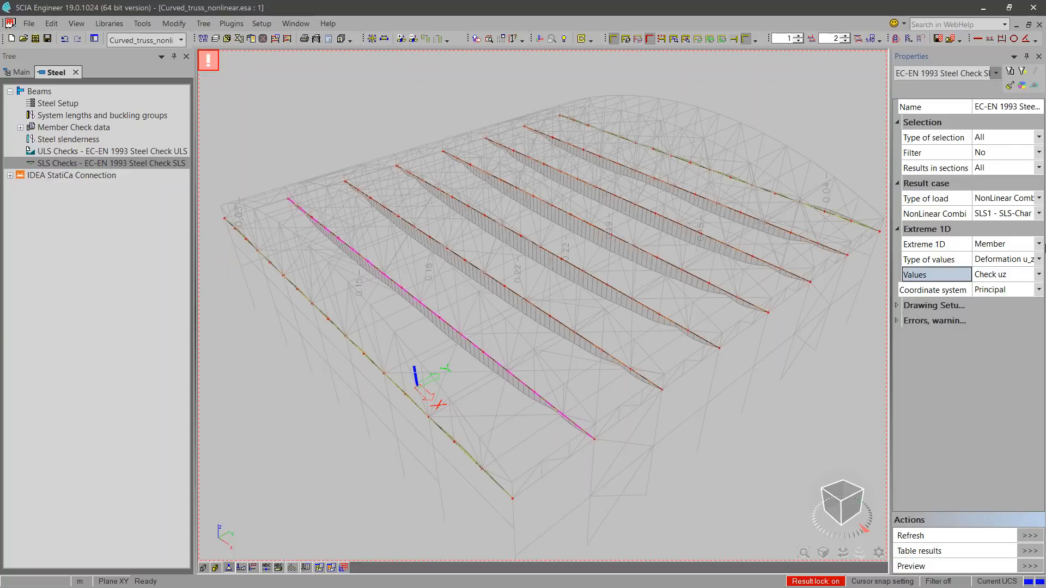
# - Display the separate unity checks on the bottom chords, refreshing for Check uz,tot and then for Check uz,var
pyautogui.click(1004, 276)
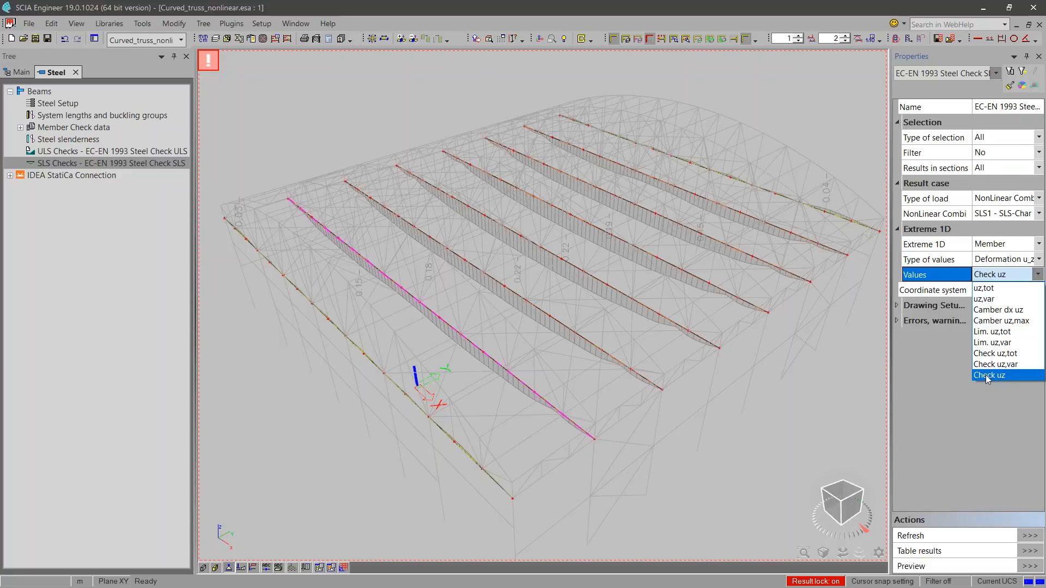
pyautogui.click(994, 353)
pyautogui.click(1030, 536)
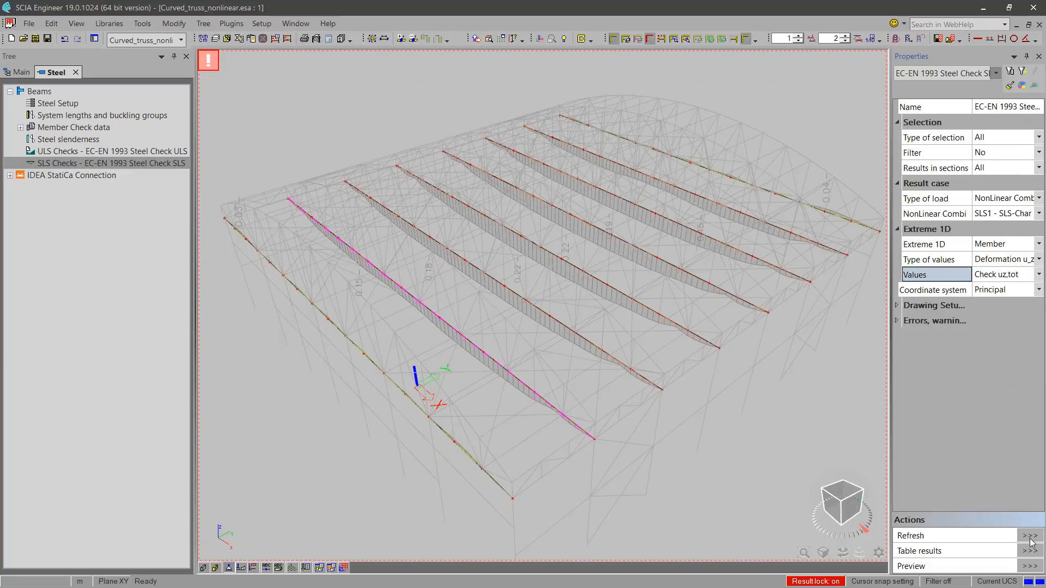
pyautogui.click(1005, 276)
pyautogui.click(1008, 372)
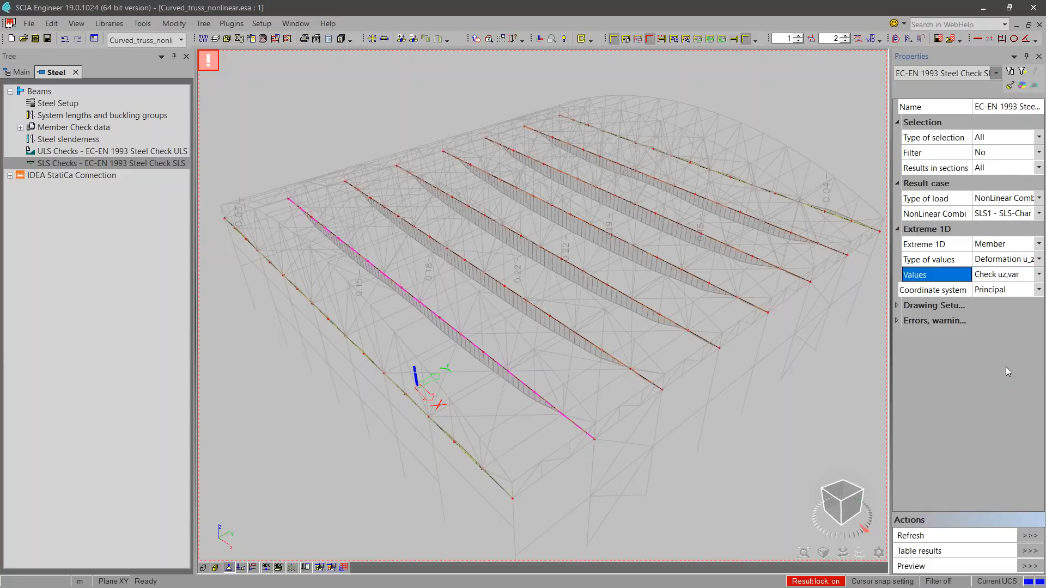
pyautogui.click(1035, 541)
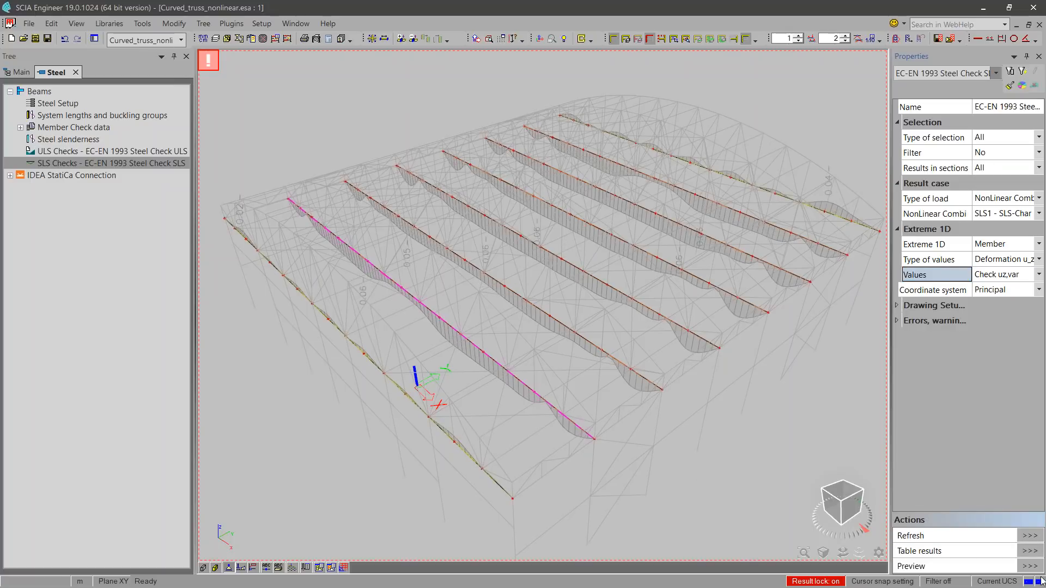
# - Open the SLS check's table results and replace all existing result tables with one newly generated table
pyautogui.click(1034, 553)
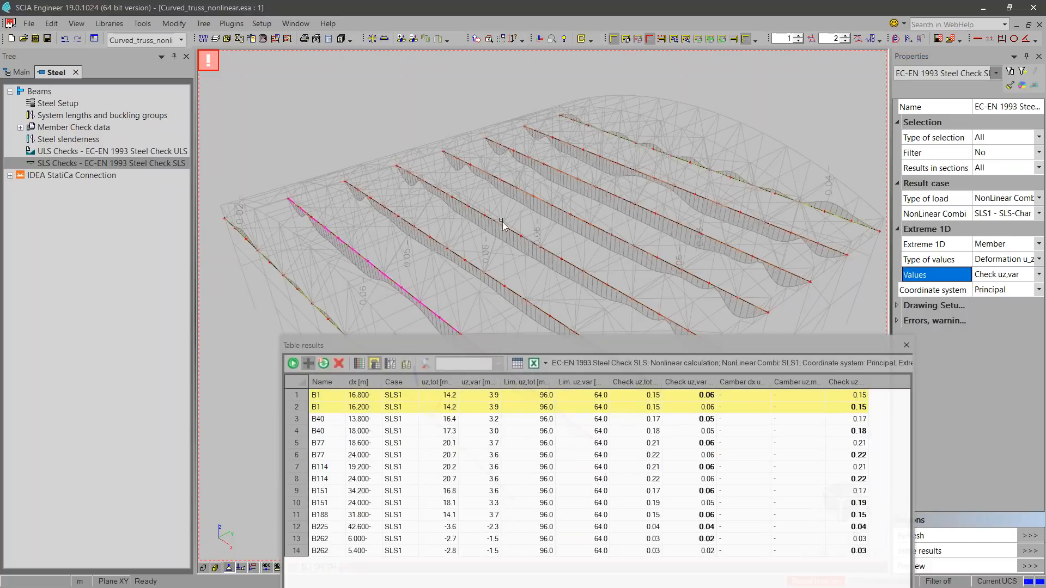
pyautogui.moveTo(501, 345); pyautogui.dragTo(447, 253)
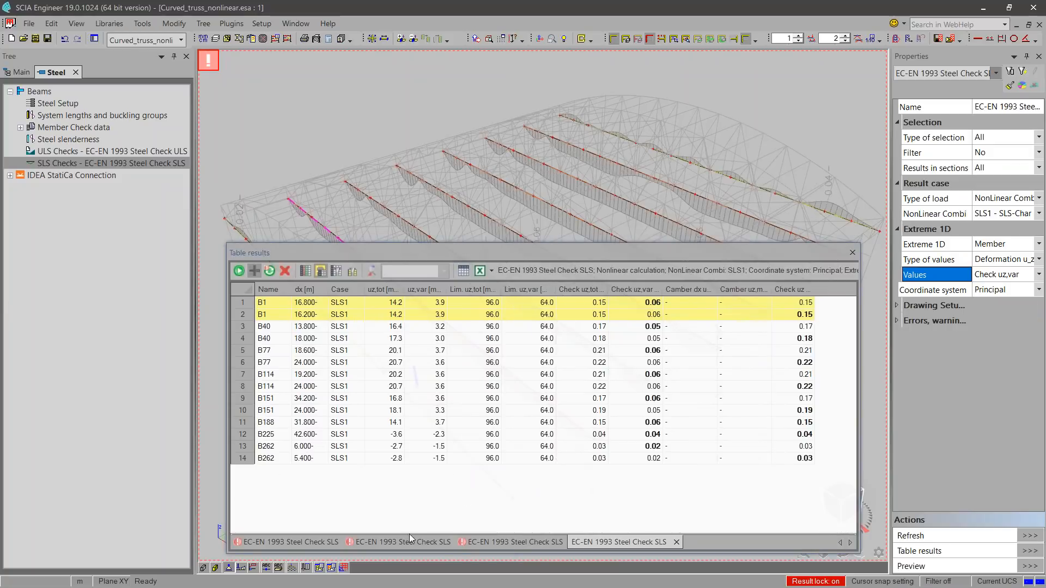
pyautogui.click(285, 271)
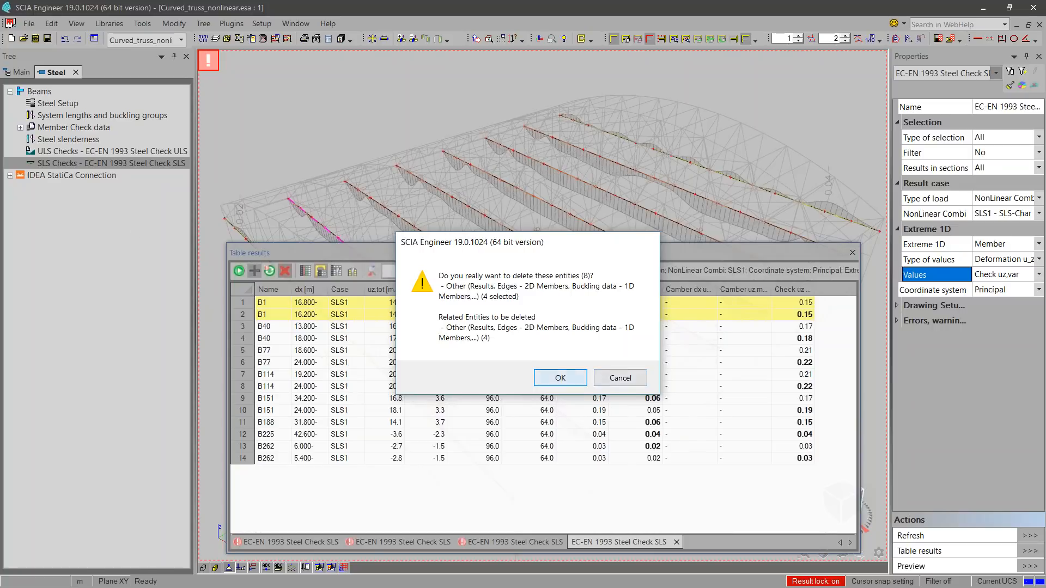
pyautogui.click(560, 377)
pyautogui.click(243, 274)
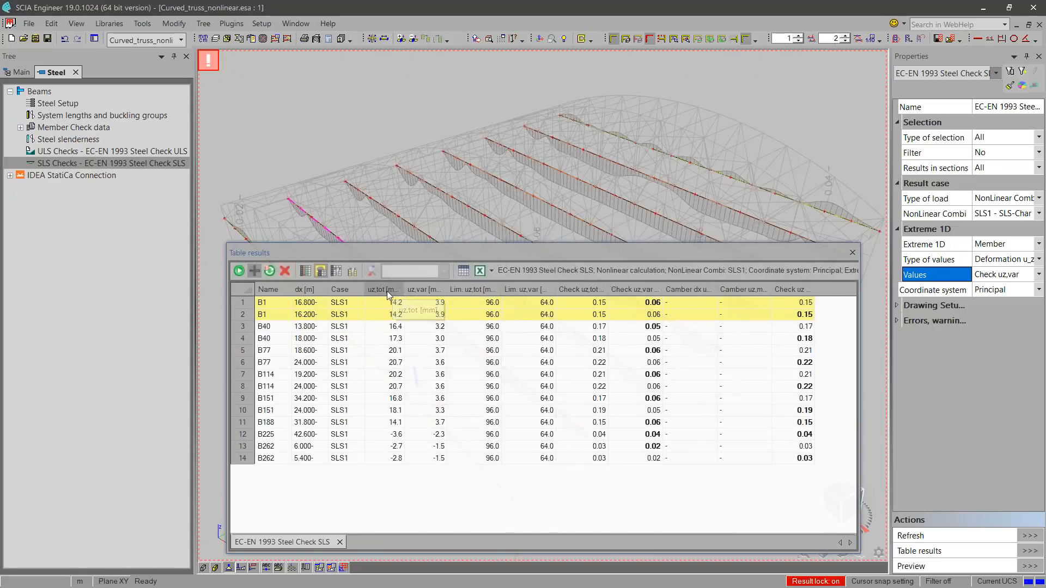
# - Move the Lim. uz,tot column directly after the uz,tot column in the results table
pyautogui.moveTo(475, 286); pyautogui.dragTo(405, 287)
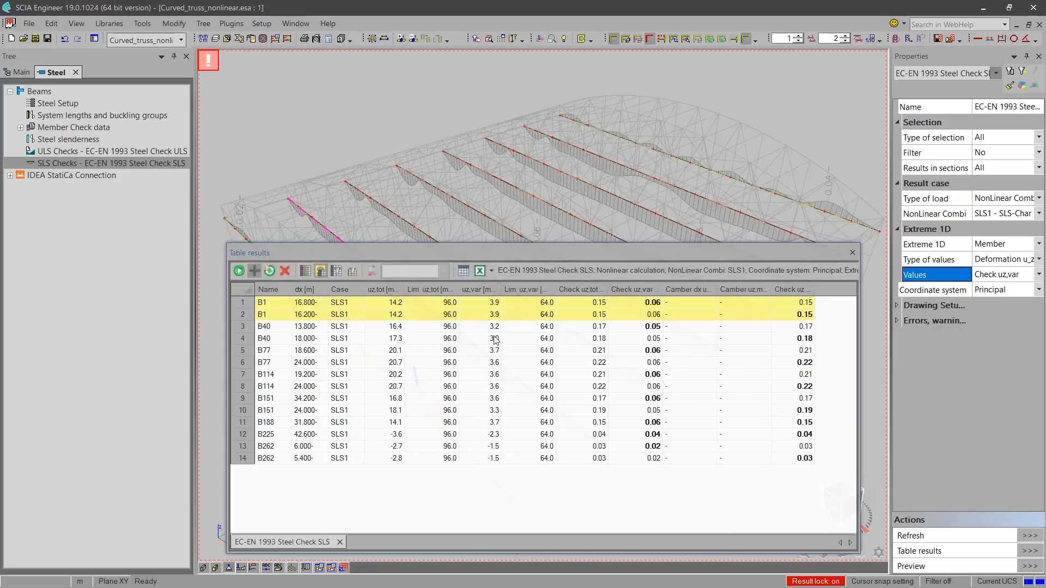
# - Move the Check uz,tot column directly after the Lim. uz,tot column and close the table results
pyautogui.moveTo(580, 289); pyautogui.dragTo(468, 288)
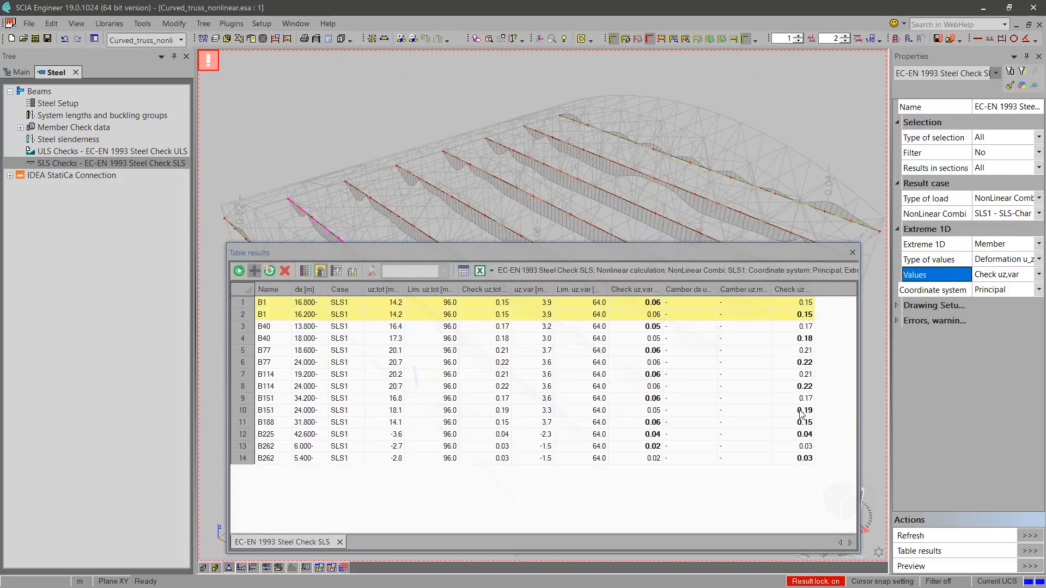
pyautogui.click(850, 254)
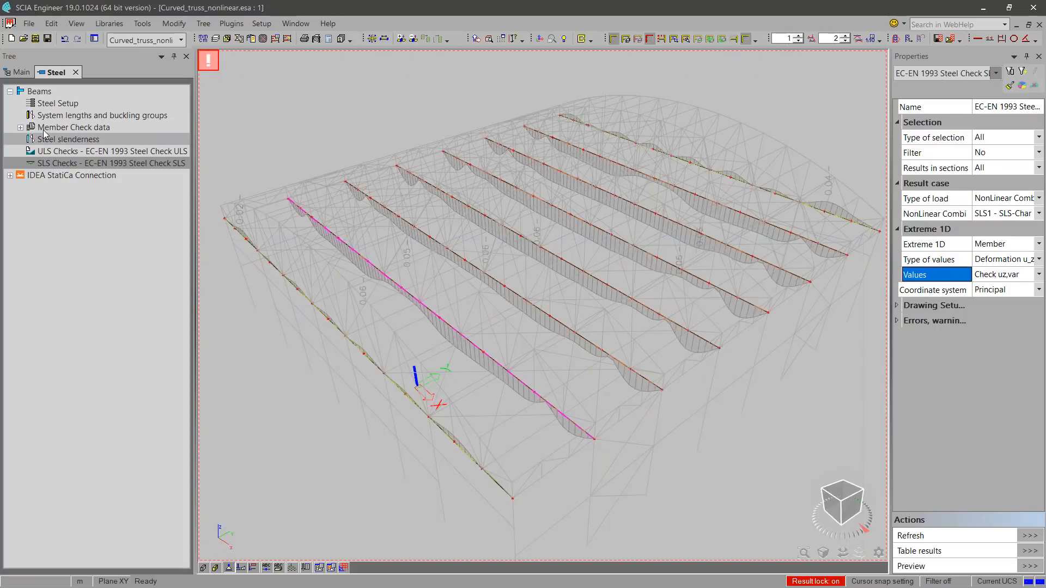
# - Restore the default non-NA parameters in the Steel setup, including its SLS deflection limits
pyautogui.click(57, 103)
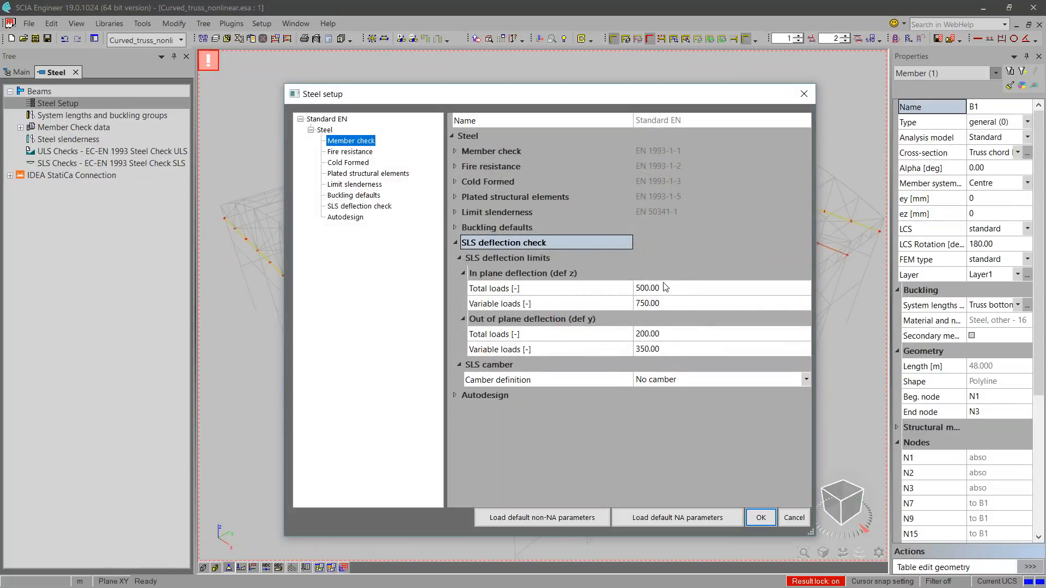
pyautogui.click(542, 517)
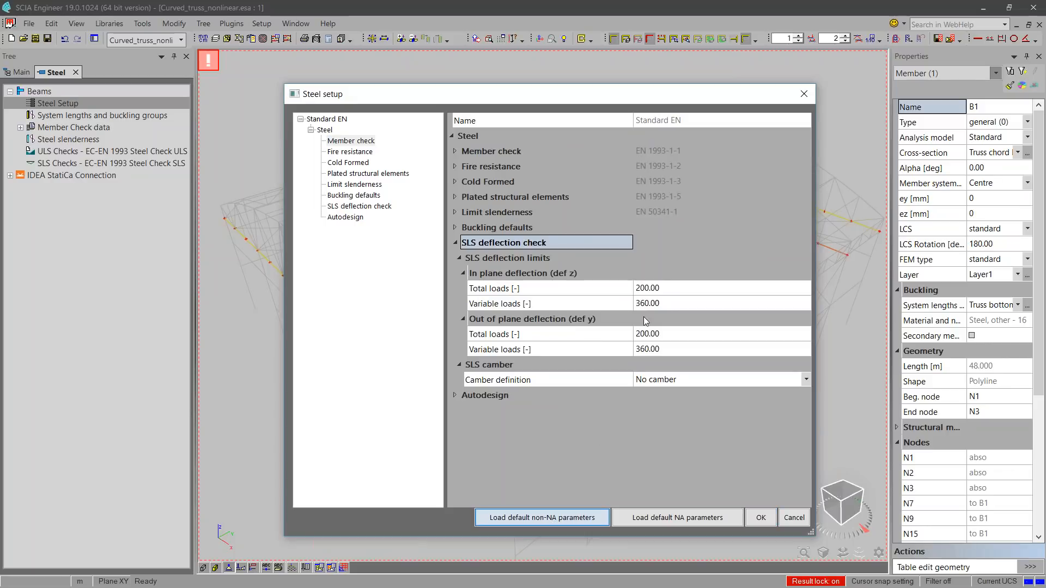
pyautogui.click(761, 518)
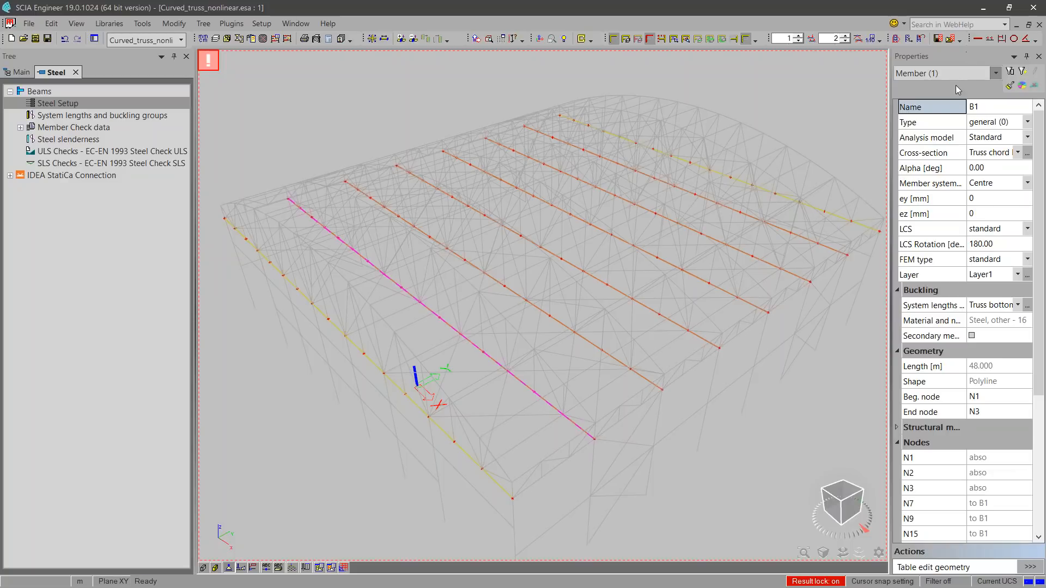
# - Open member B1's system lengths and buckling settings and reapply the Deflection z limits from the setup
pyautogui.click(1027, 307)
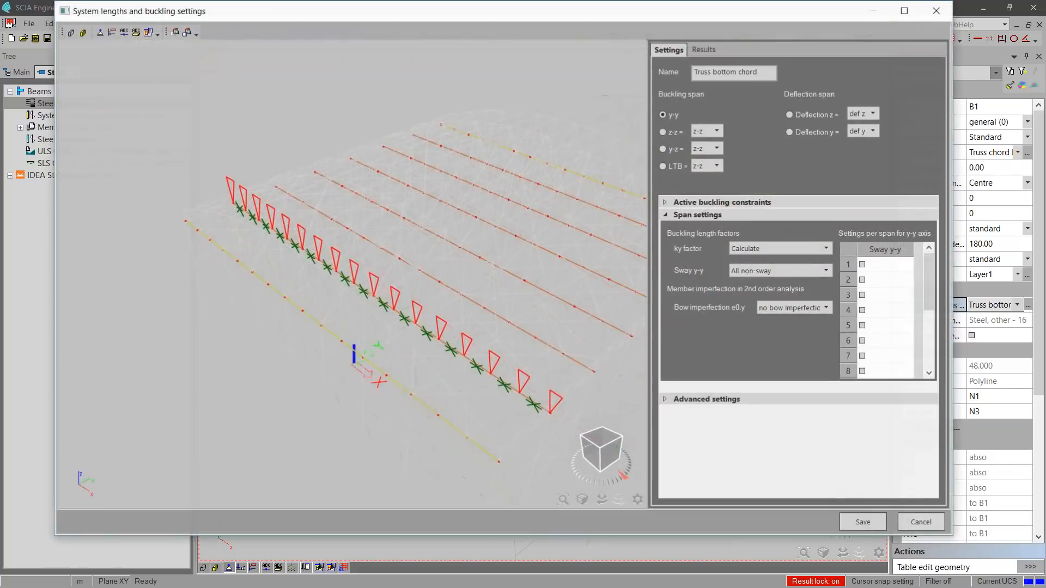
pyautogui.click(805, 113)
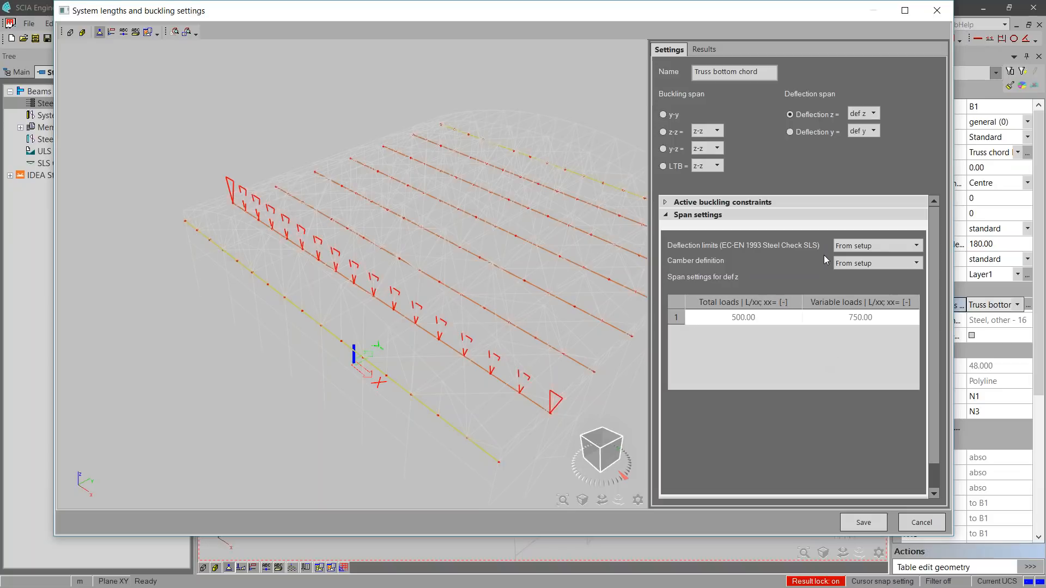
pyautogui.click(900, 245)
pyautogui.click(899, 245)
pyautogui.click(861, 244)
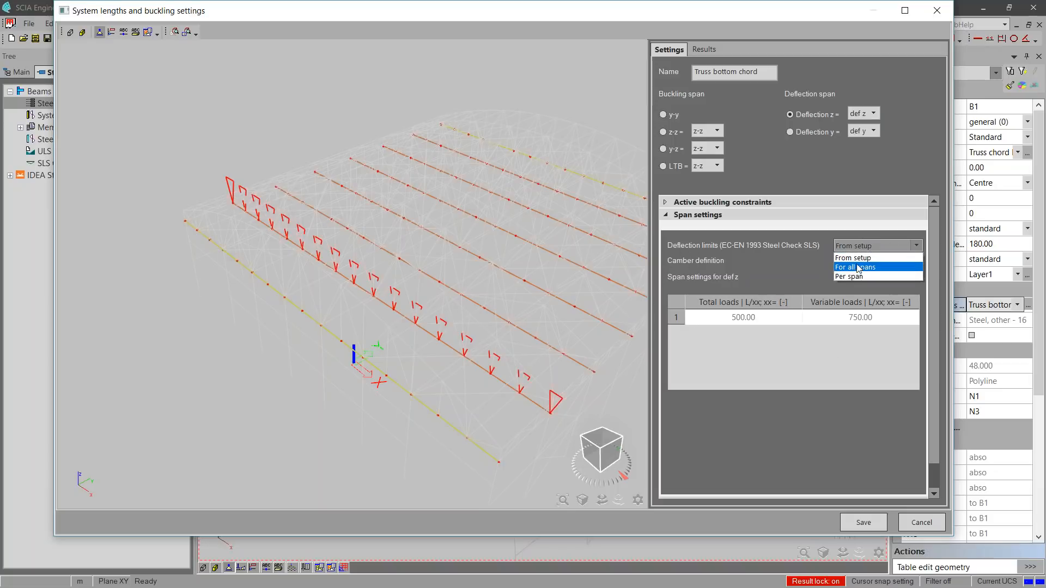
pyautogui.click(857, 258)
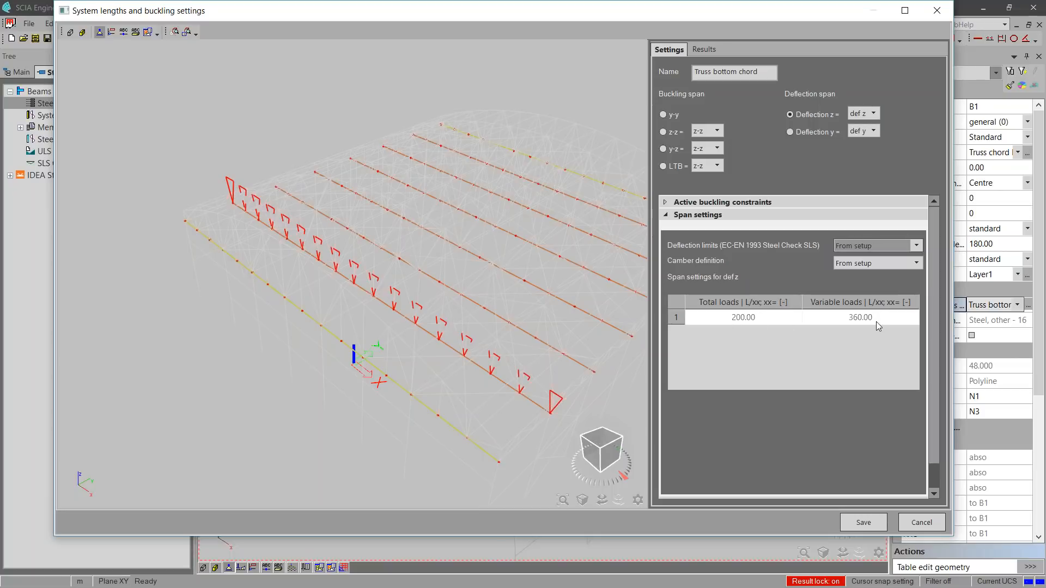
# - Define the Deflection z limits for all spans as 1000 for total loads and 1500 for variable loads, keeping the camber from setup
pyautogui.click(853, 246)
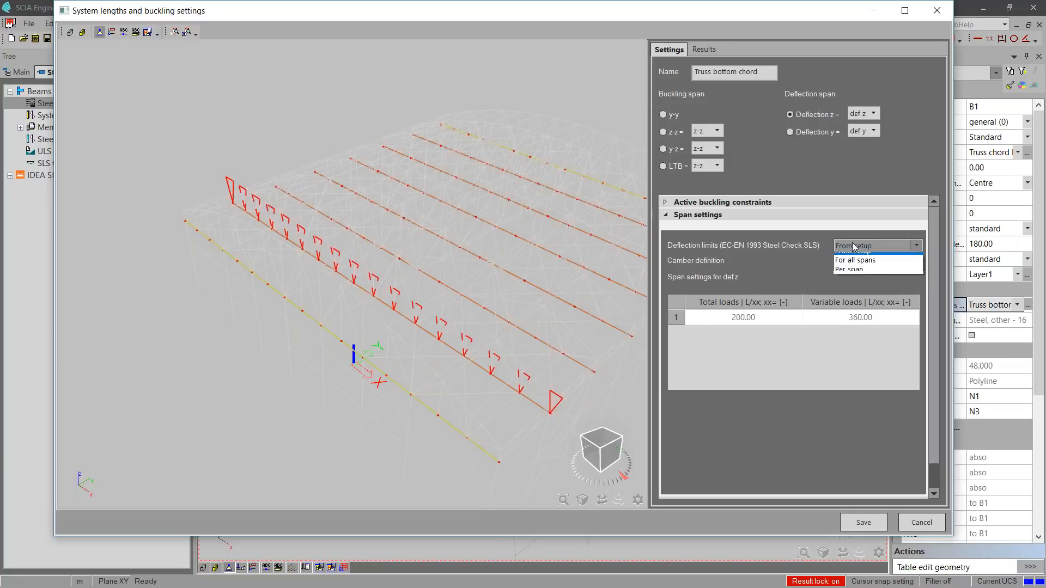
pyautogui.click(840, 267)
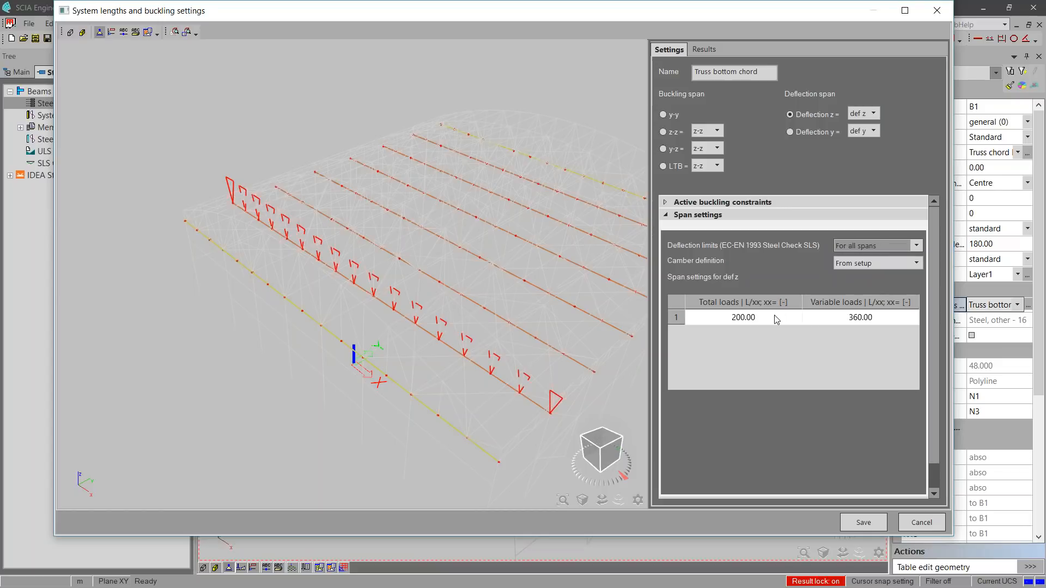
pyautogui.click(773, 318)
pyautogui.write('1000')
pyautogui.click(887, 317)
pyautogui.write('1500')
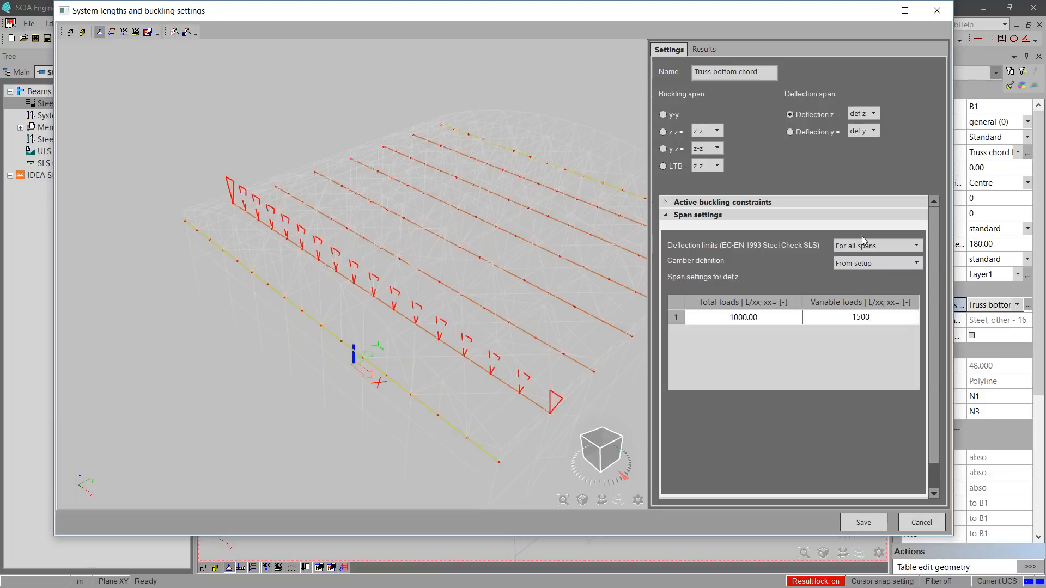
pyautogui.click(850, 265)
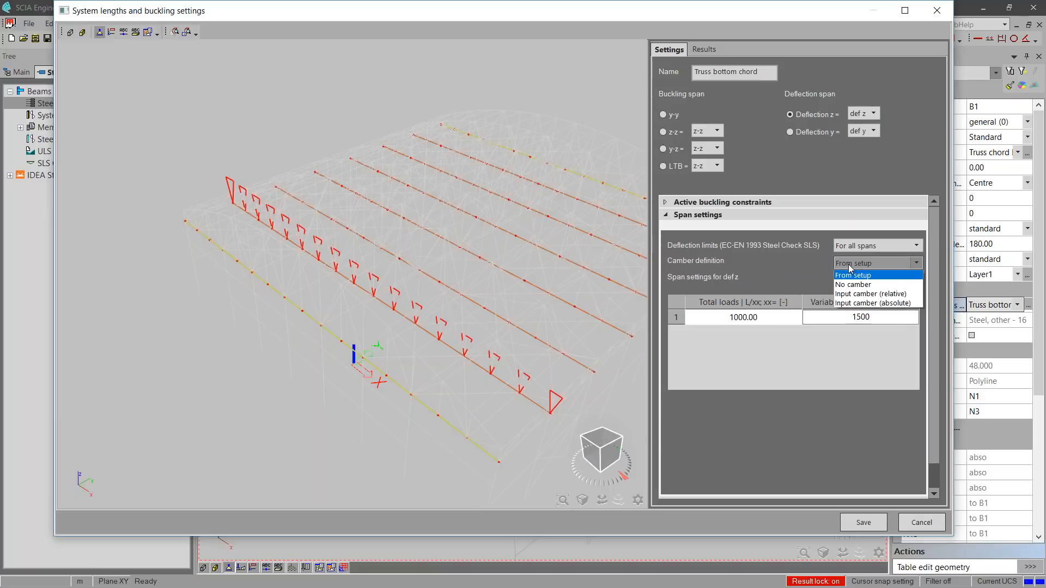
pyautogui.click(800, 263)
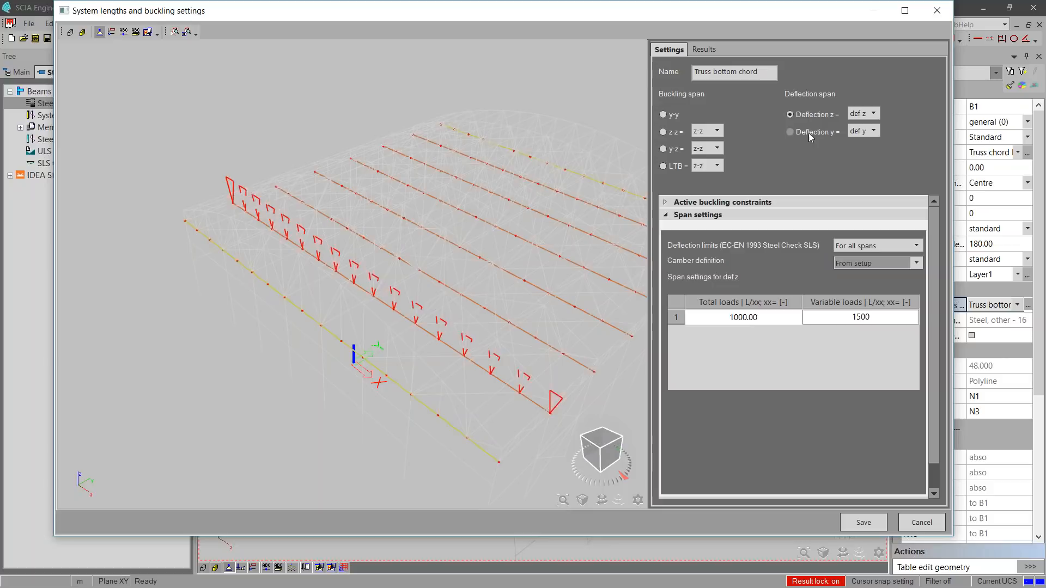
# - Define the Deflection y limits for all spans as 1000 for total loads and 1500 for variable loads, and save the settings
pyautogui.click(810, 134)
pyautogui.click(853, 245)
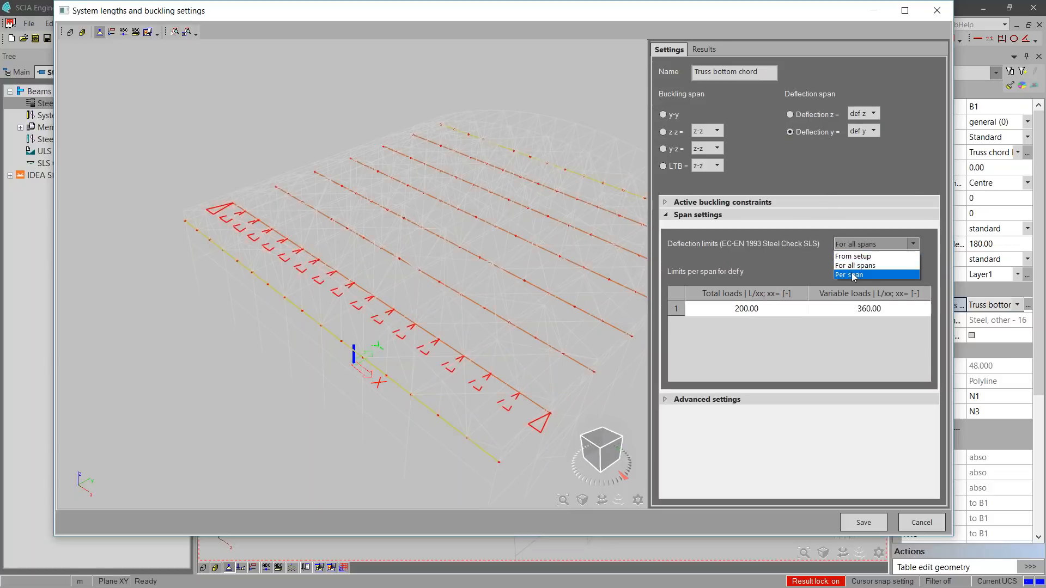
pyautogui.click(854, 265)
pyautogui.click(754, 314)
pyautogui.write('1000')
pyautogui.press('Tab')
pyautogui.write('1500')
pyautogui.click(772, 312)
pyautogui.click(855, 527)
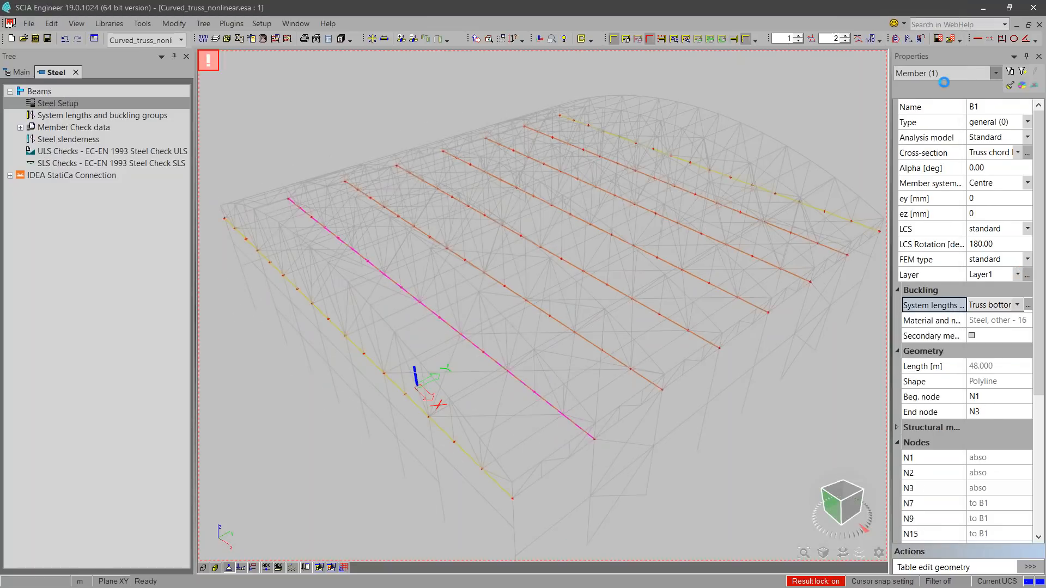
# - Return to the EC-EN 1993 SLS check and refresh the diagrams for Check uz,var and for Check uz
pyautogui.click(109, 163)
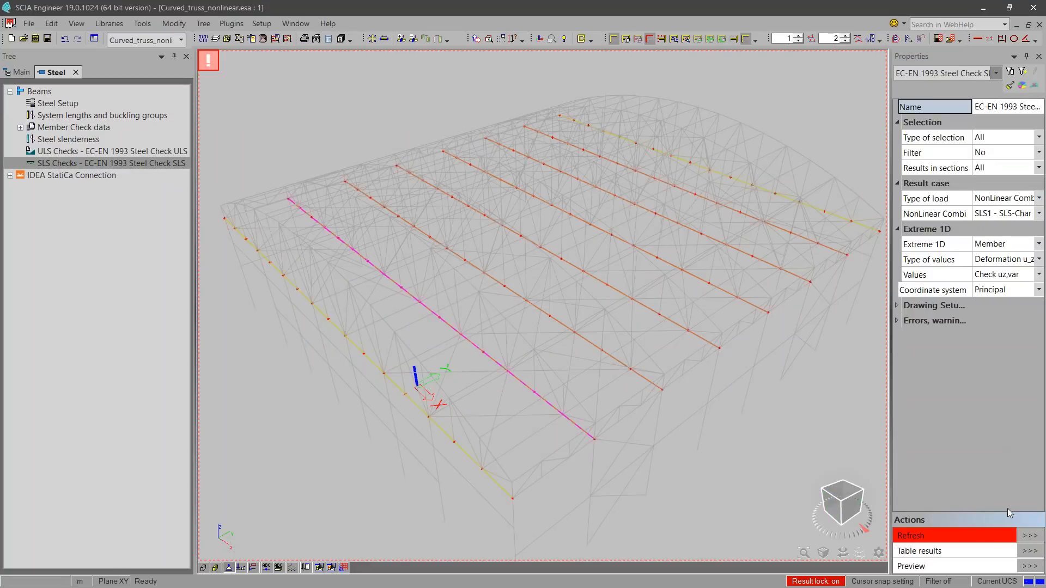
pyautogui.click(1030, 537)
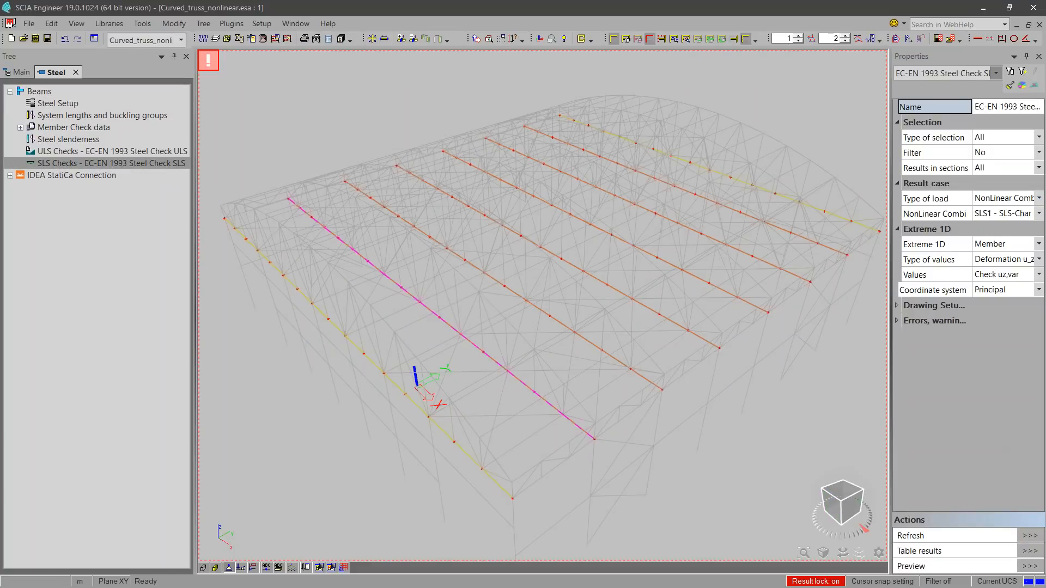
pyautogui.click(1017, 275)
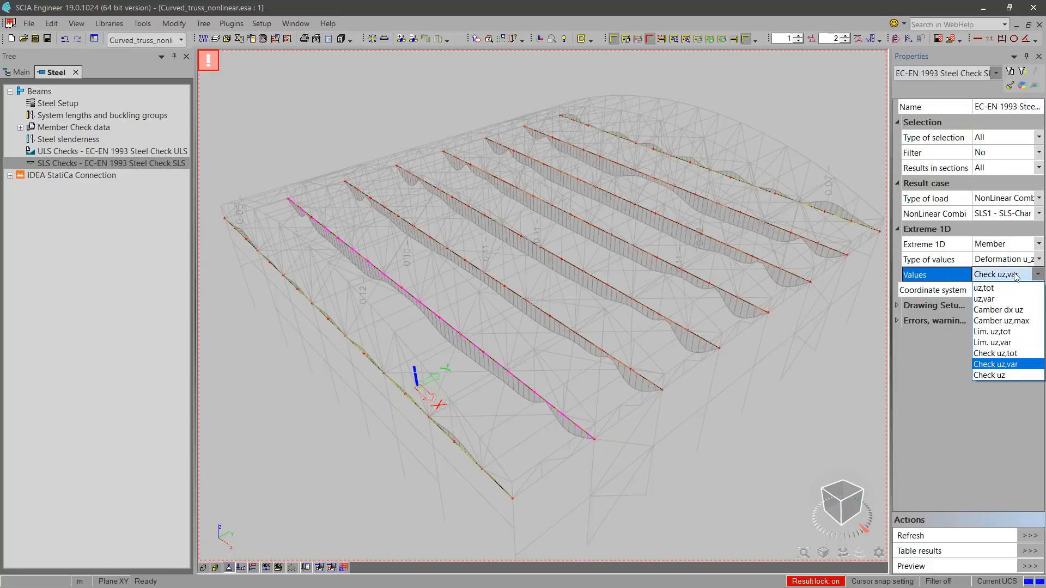
pyautogui.click(1008, 374)
pyautogui.click(1030, 537)
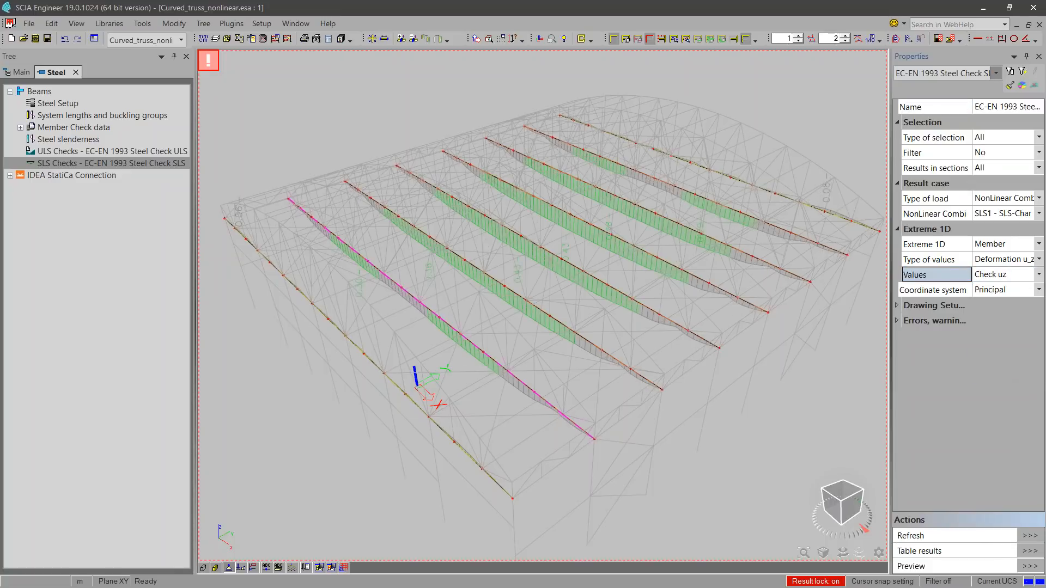
# - Display Check uz,tot on the bottom chords and refresh the SLS check diagrams
pyautogui.click(1005, 279)
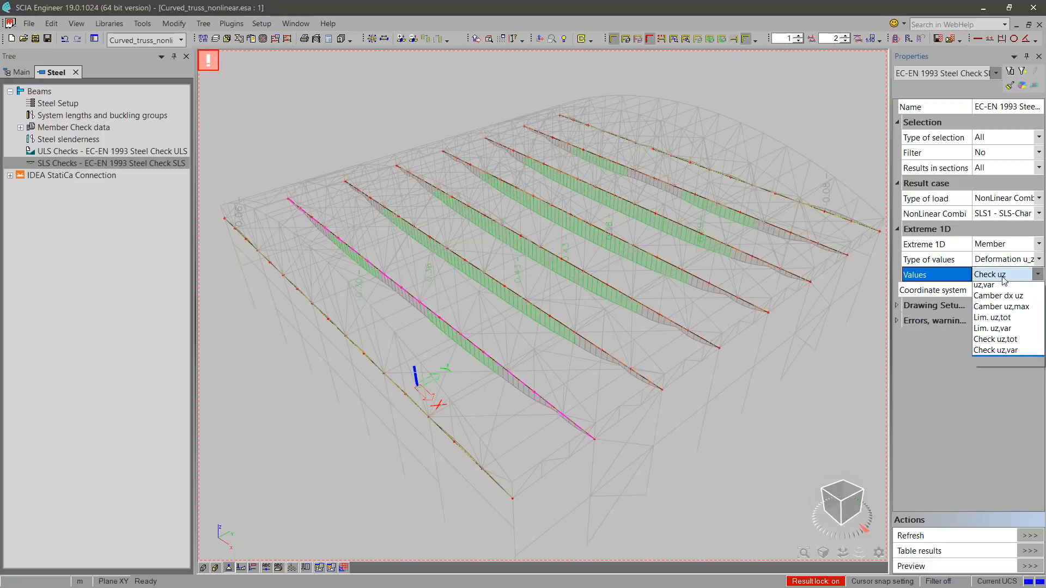
pyautogui.click(994, 353)
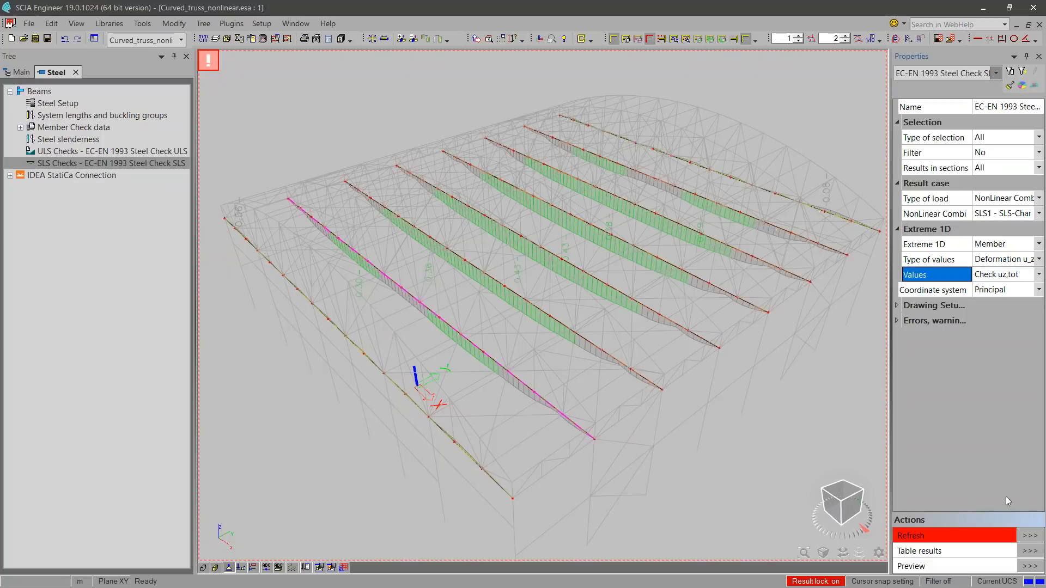
pyautogui.click(1028, 536)
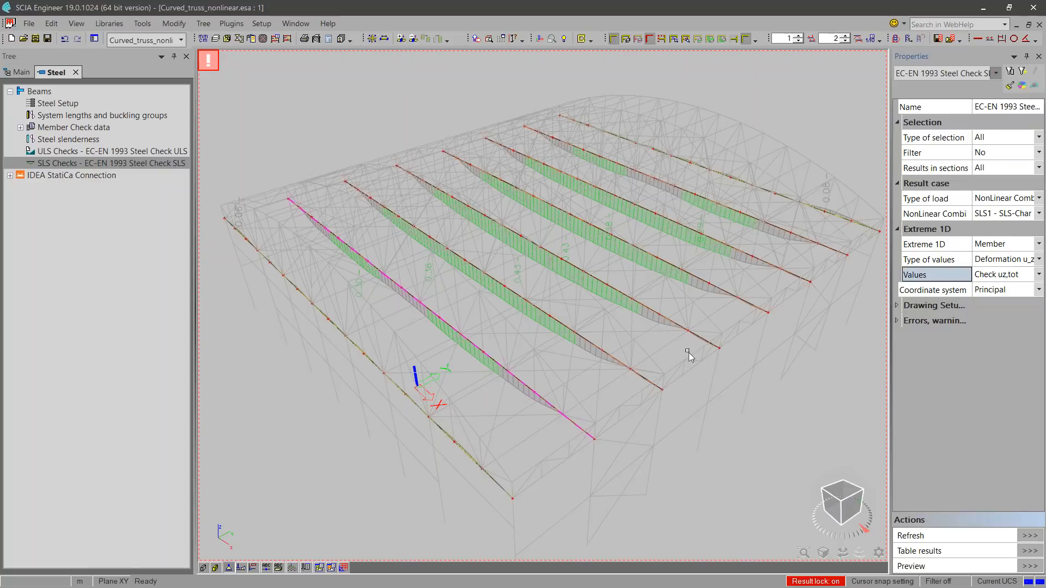
# - Reopen member B1's Truss bottom chord settings and give Deflection z an absolute input camber of 20 mm
pyautogui.click(970, 73)
pyautogui.click(948, 92)
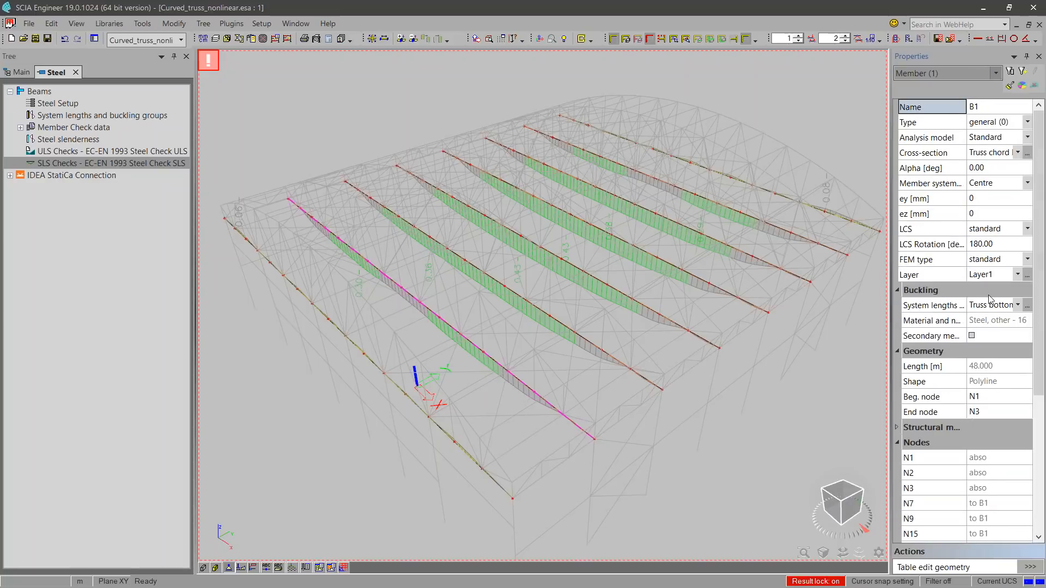
pyautogui.click(1029, 306)
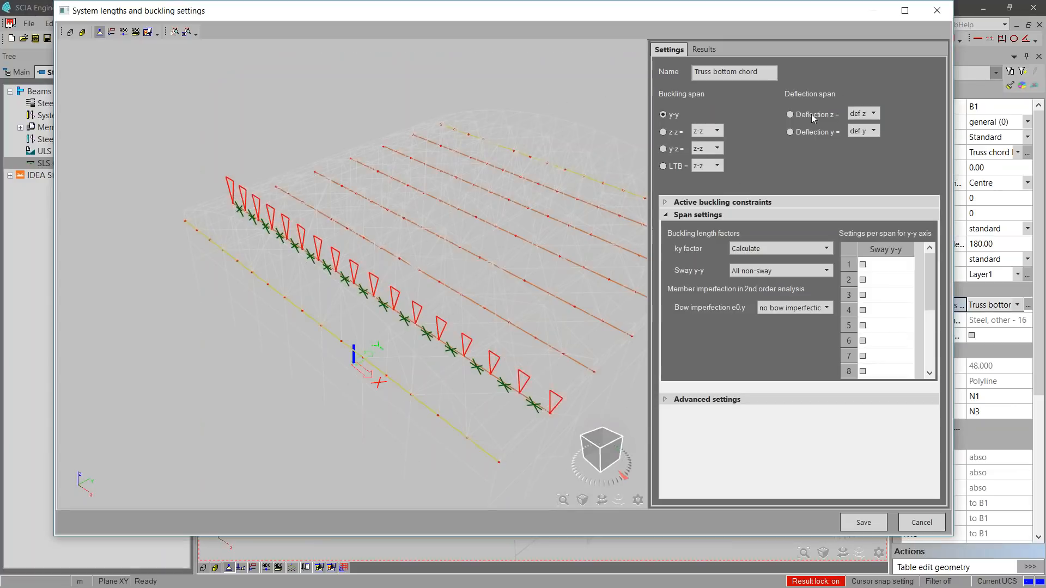
pyautogui.click(790, 114)
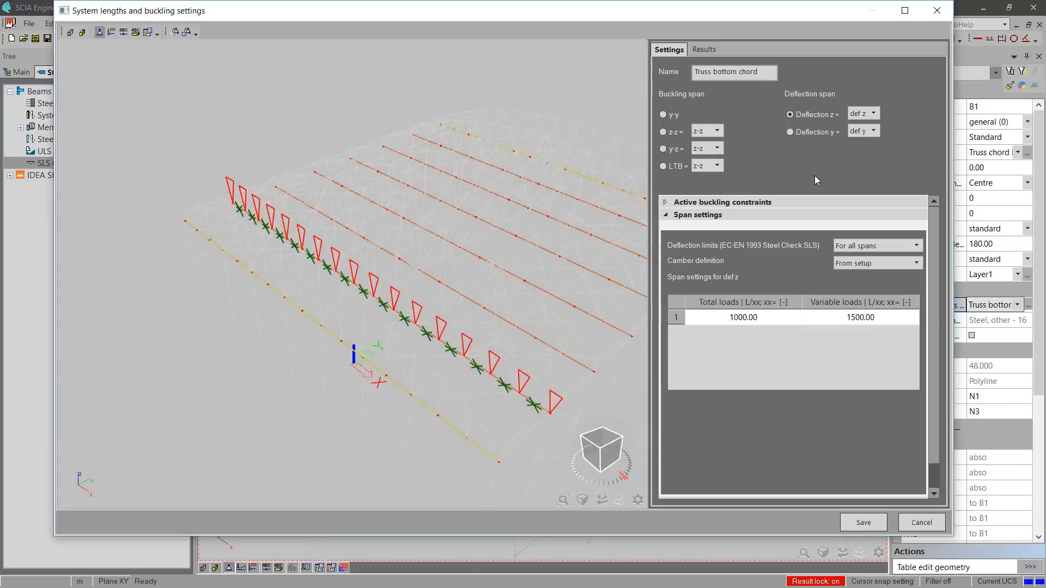
pyautogui.click(872, 264)
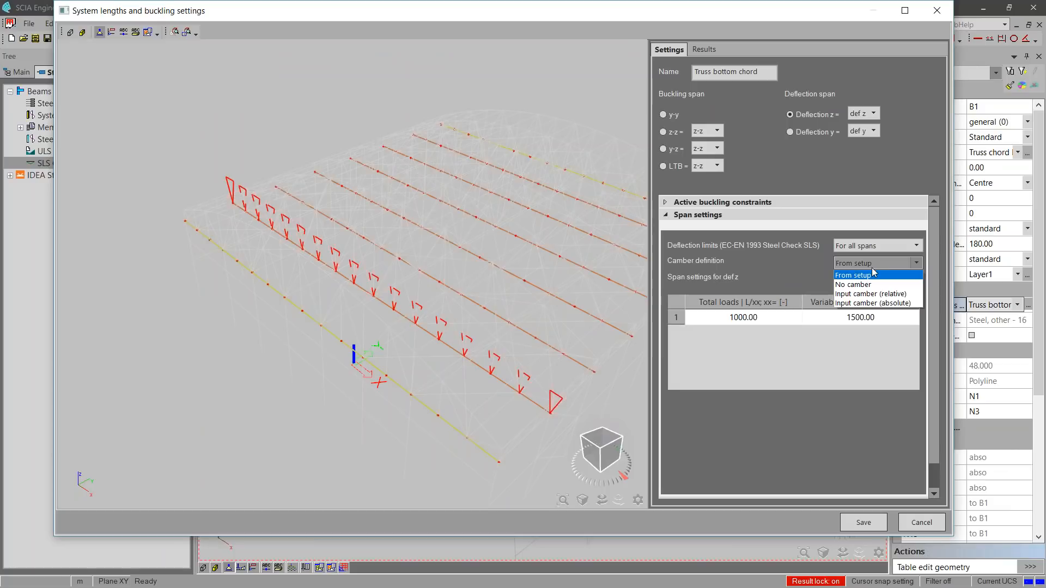
pyautogui.click(874, 303)
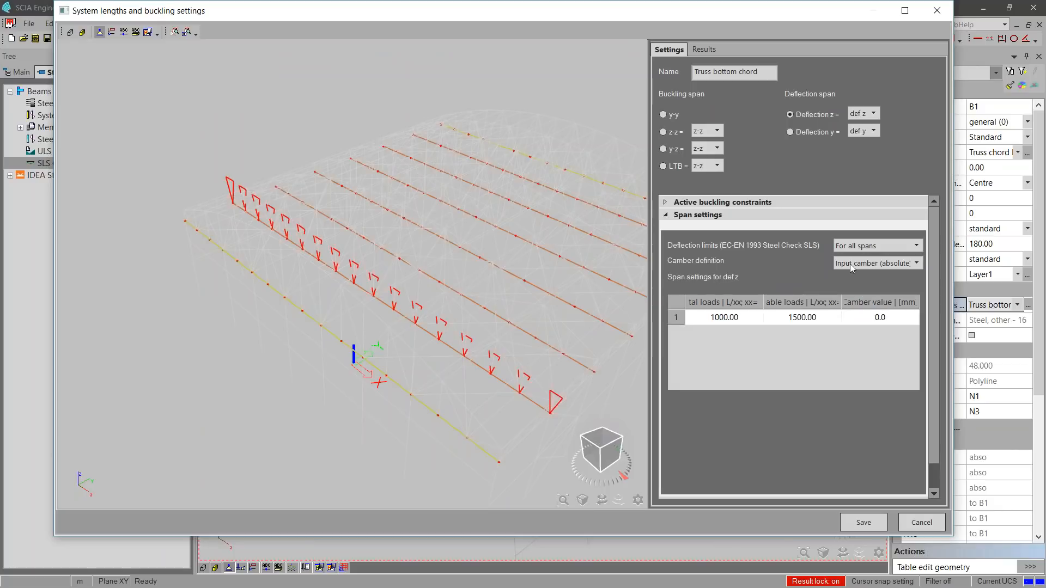
pyautogui.click(869, 265)
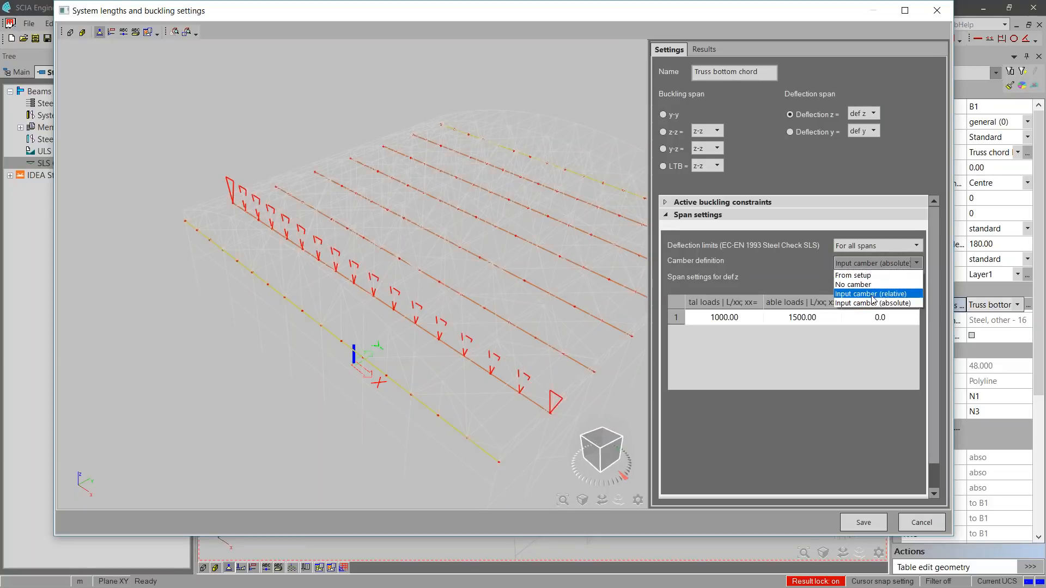
pyautogui.click(875, 265)
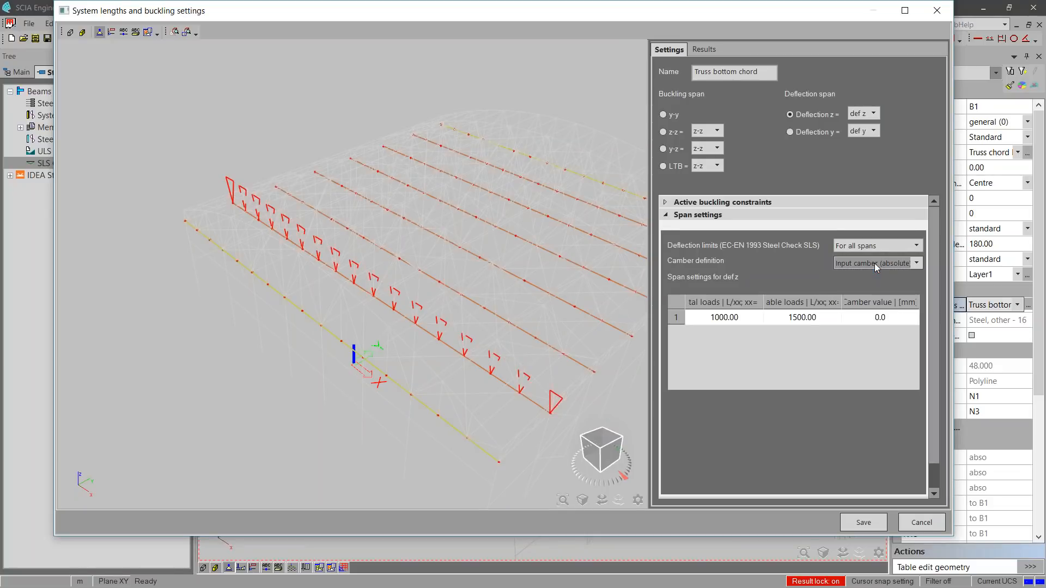
pyautogui.doubleClick(886, 319)
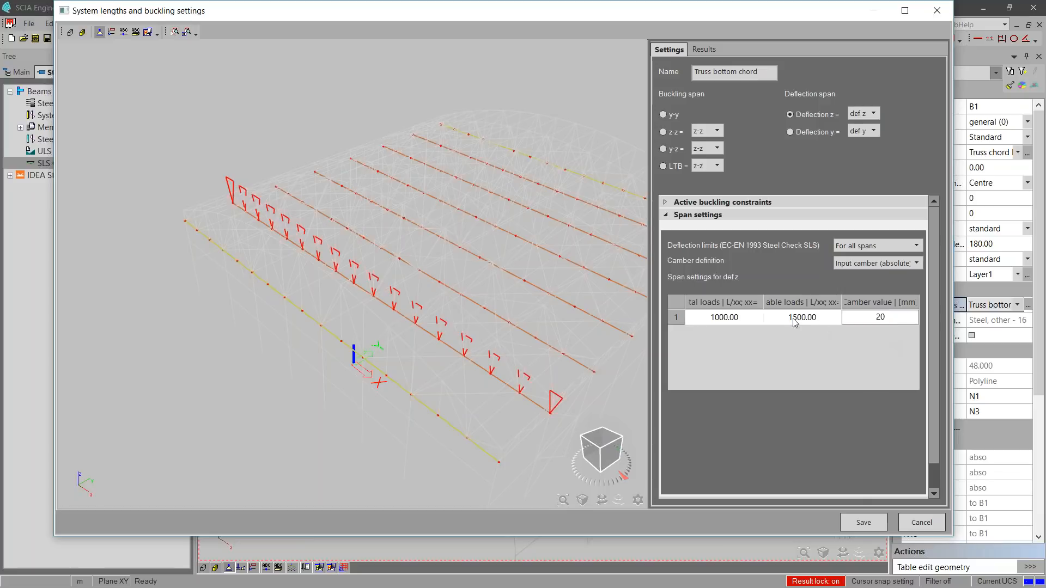
pyautogui.press('Tab')
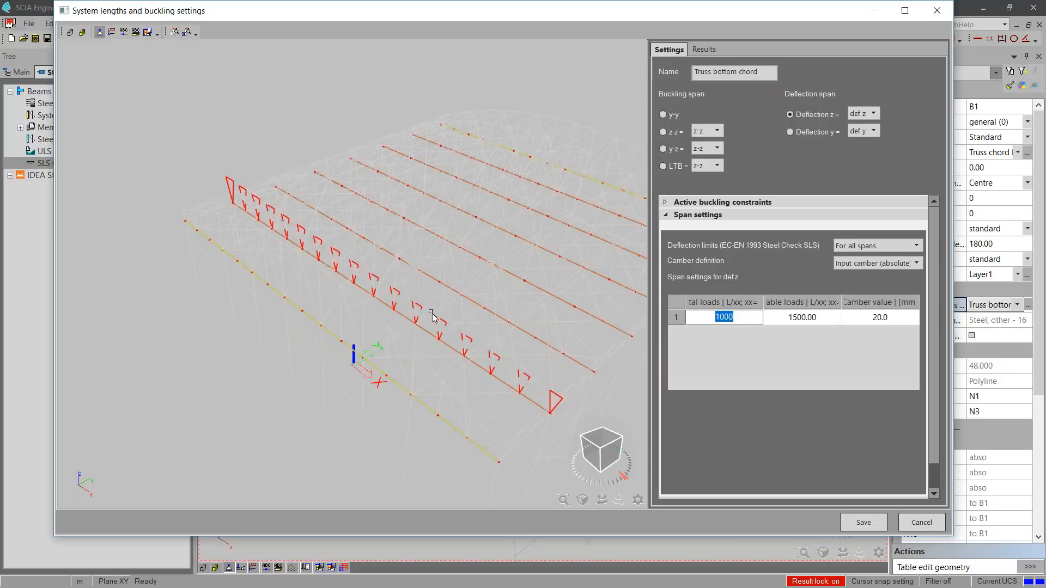
# - Show the local axes of 1D members in the settings preview and examine the bottom chord's axis directions up close
pyautogui.click(147, 33)
pyautogui.click(529, 337)
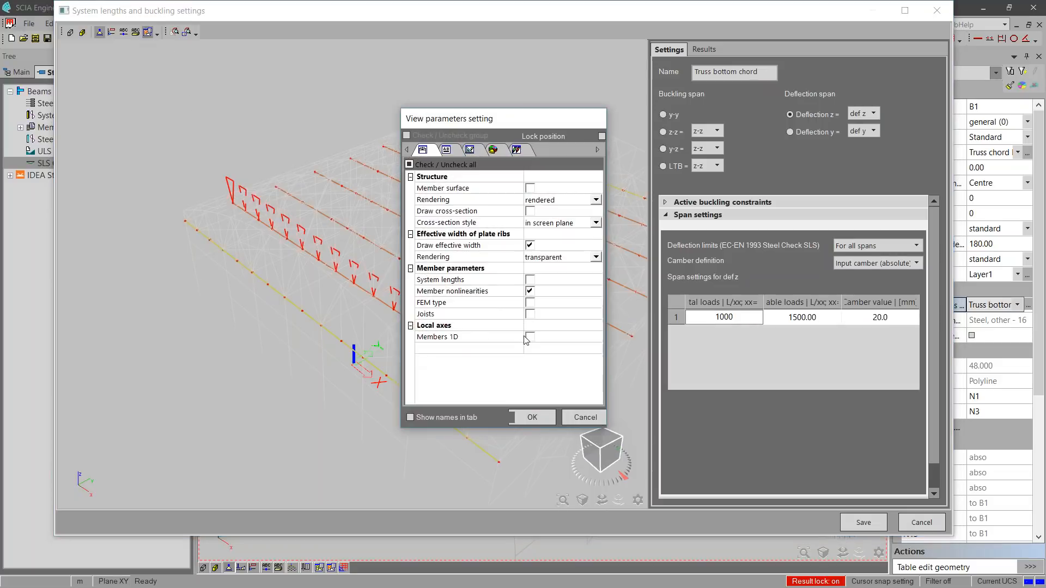
pyautogui.click(533, 418)
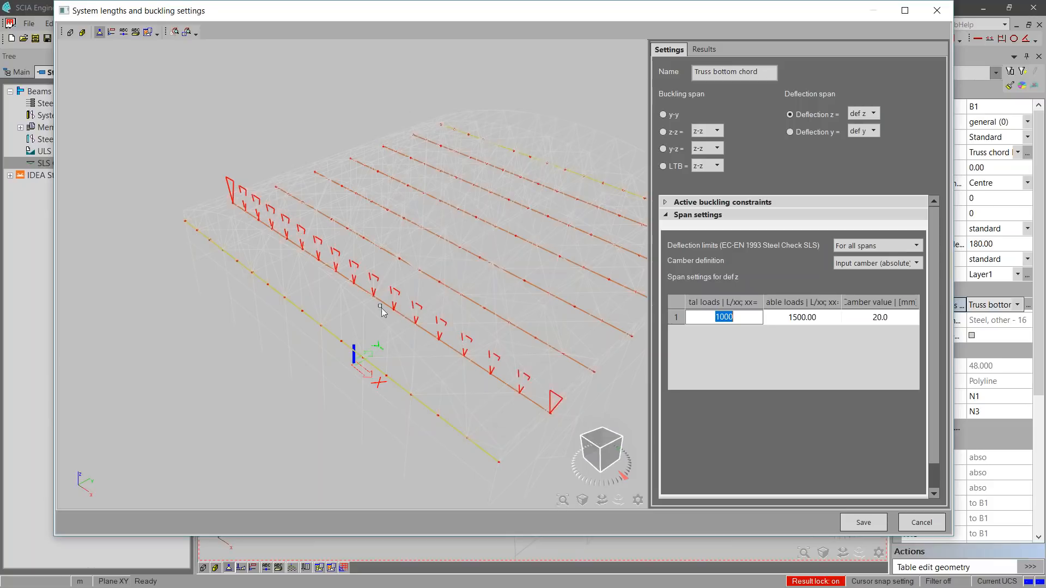
pyautogui.scroll(5, 175, 175)
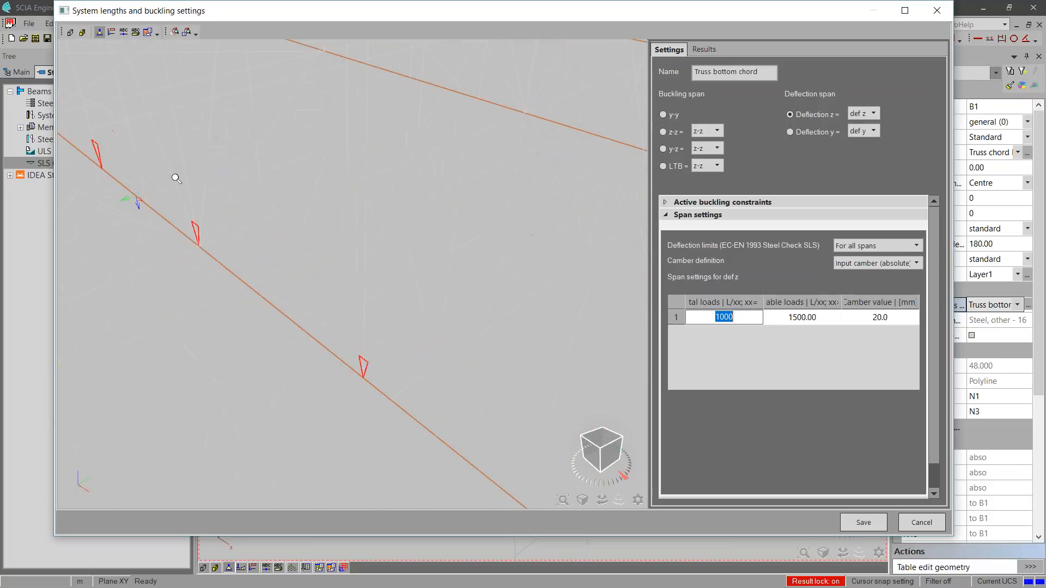
# - Set the Deflection z camber value of the Truss bottom chord to -20 mm and save the settings
pyautogui.moveTo(198, 201); pyautogui.dragTo(239, 204, button='middle')
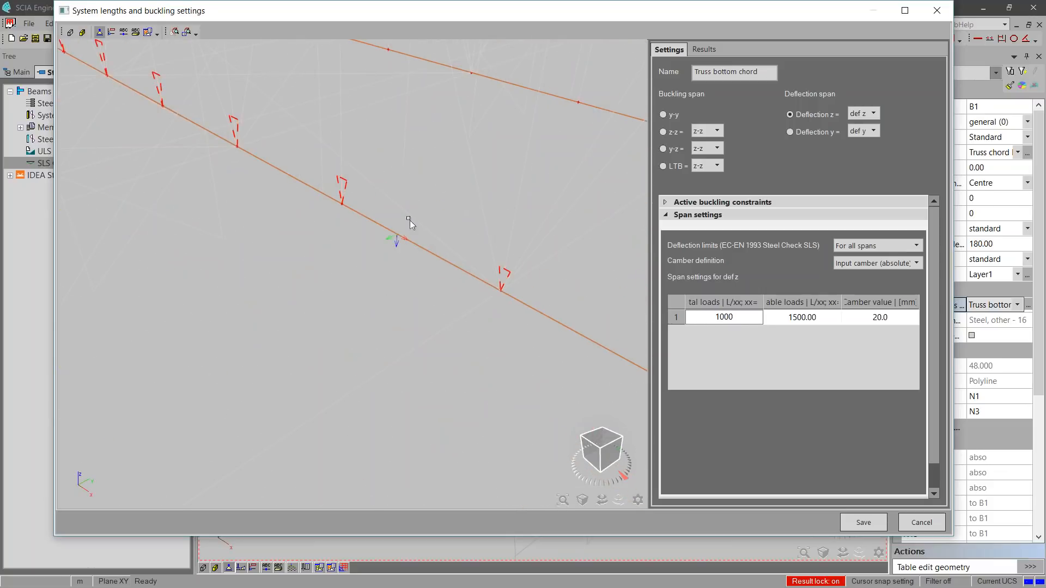
pyautogui.scroll(-5, 452, 343)
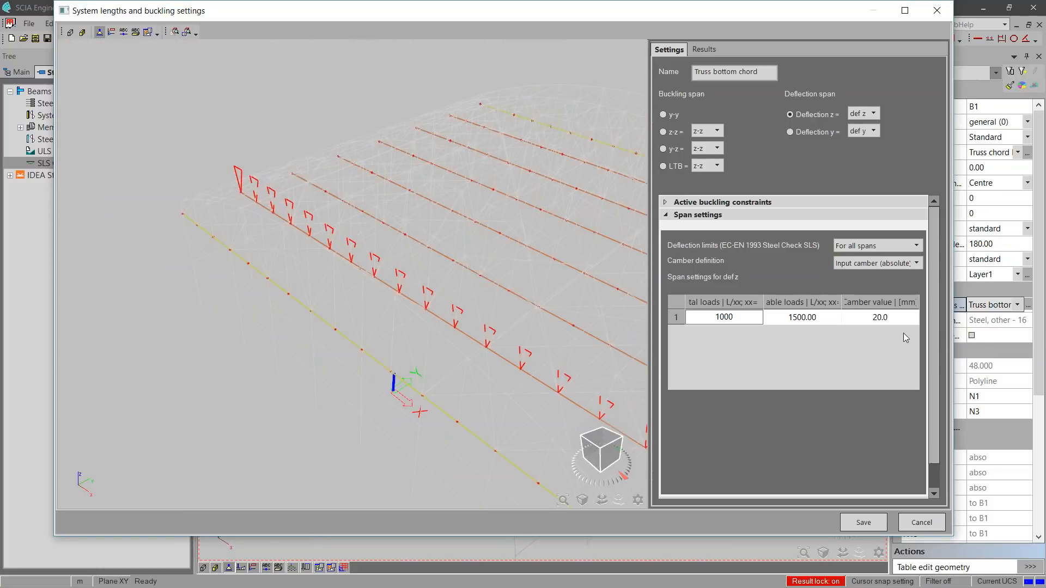
pyautogui.click(877, 317)
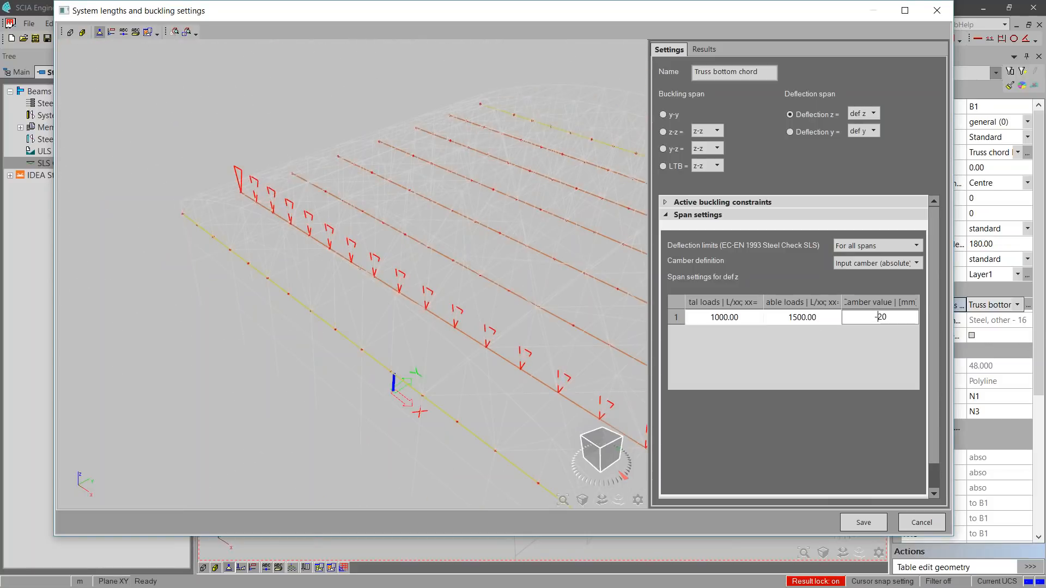
pyautogui.click(829, 320)
pyautogui.click(863, 522)
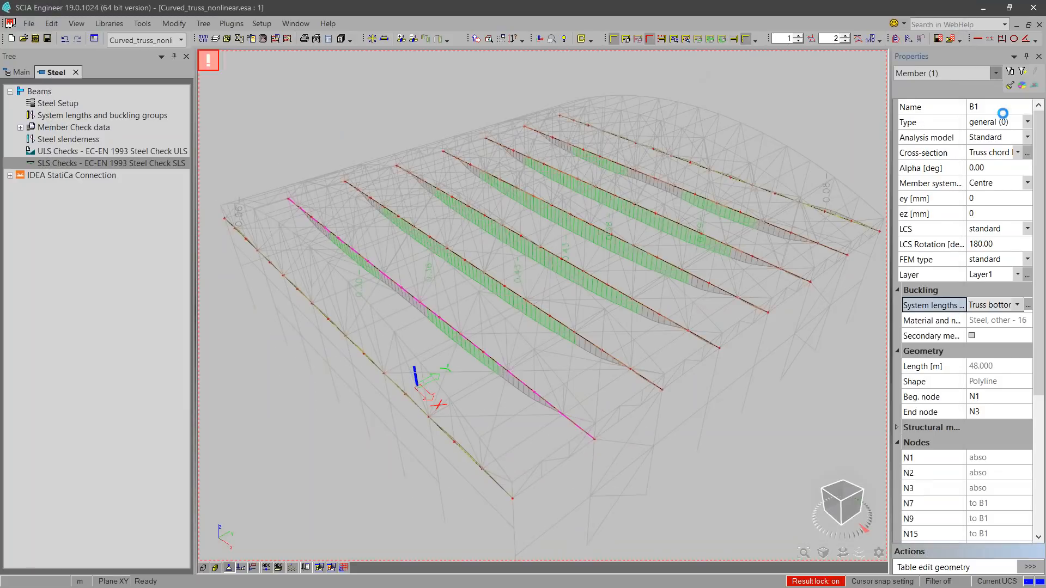
# - Return to the EC-EN 1993 SLS check properties, select Camber dx uz as the displayed values and refresh the diagrams
pyautogui.click(953, 73)
pyautogui.click(953, 87)
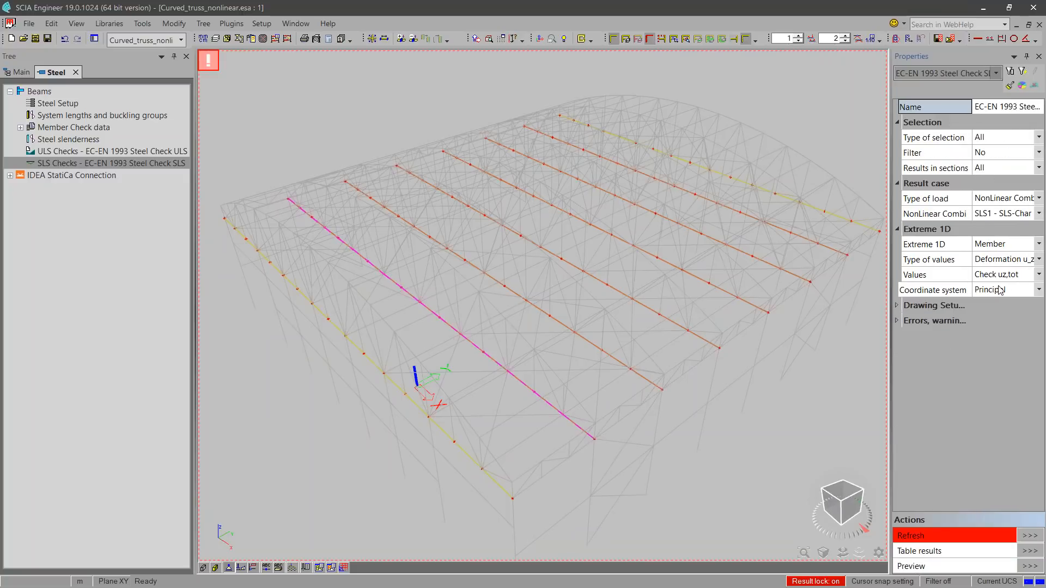
pyautogui.click(1010, 275)
pyautogui.click(1012, 277)
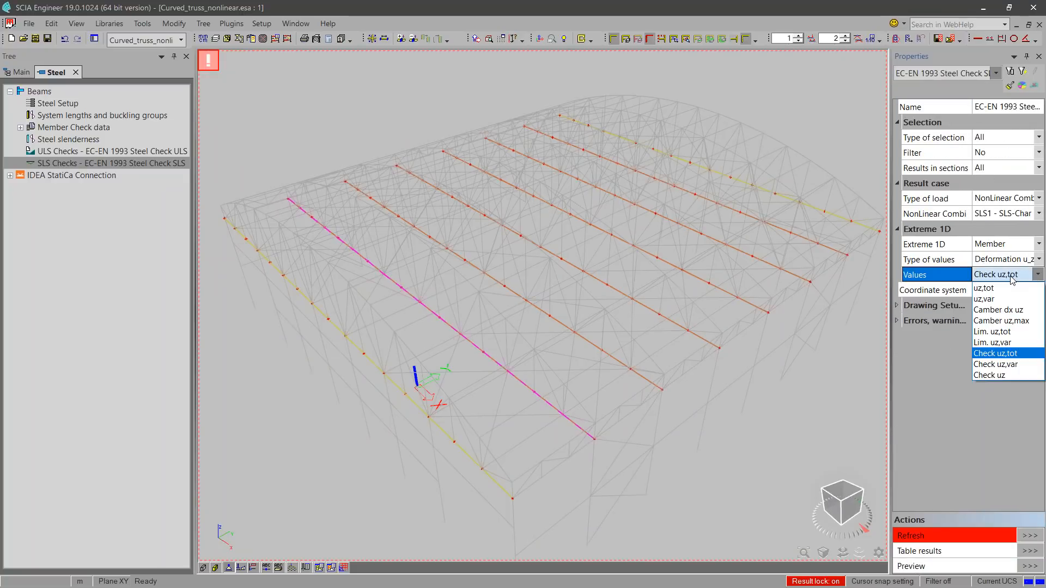
pyautogui.click(1015, 354)
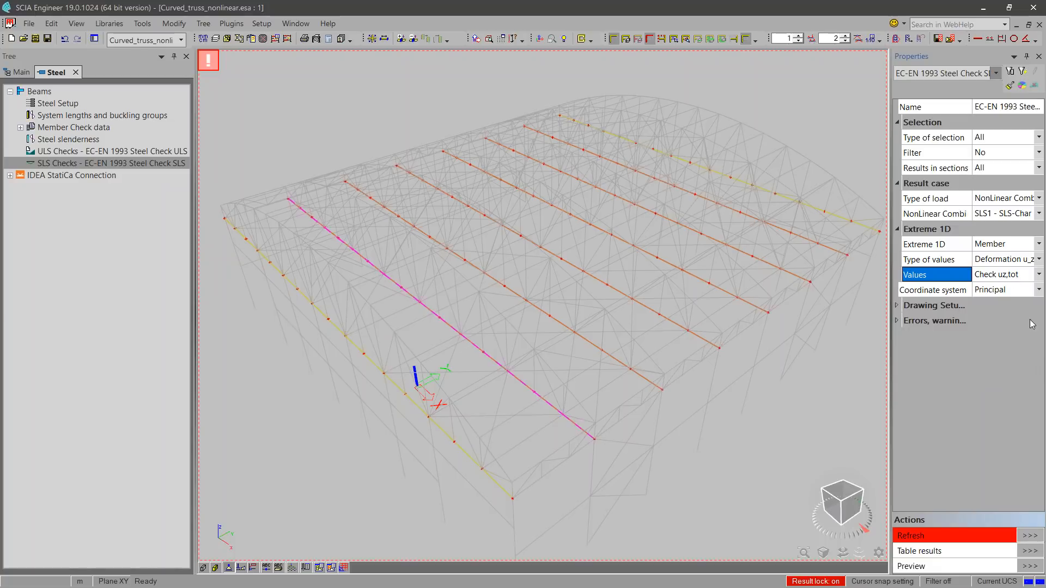
pyautogui.click(1005, 275)
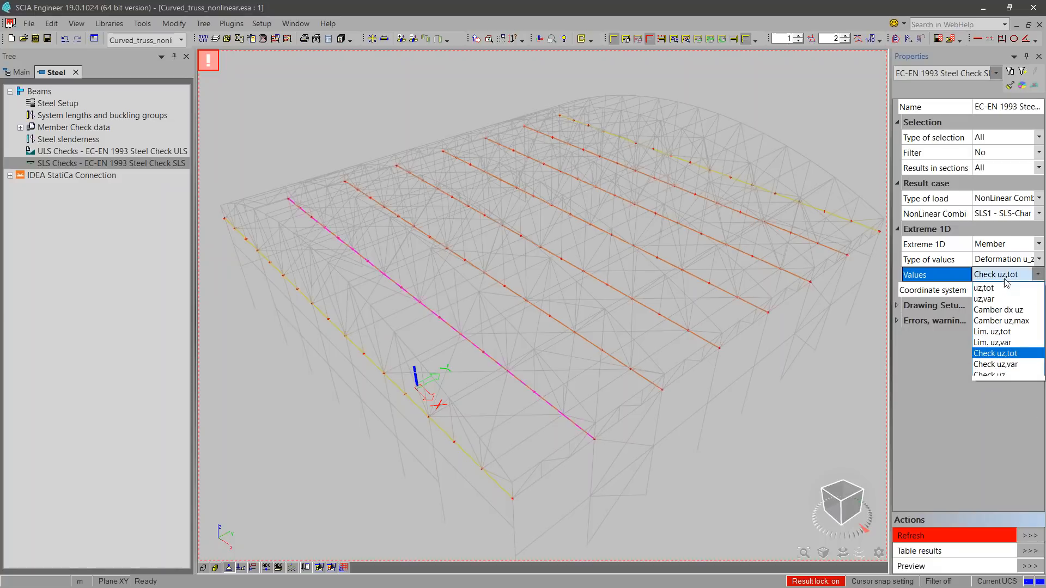
pyautogui.click(999, 310)
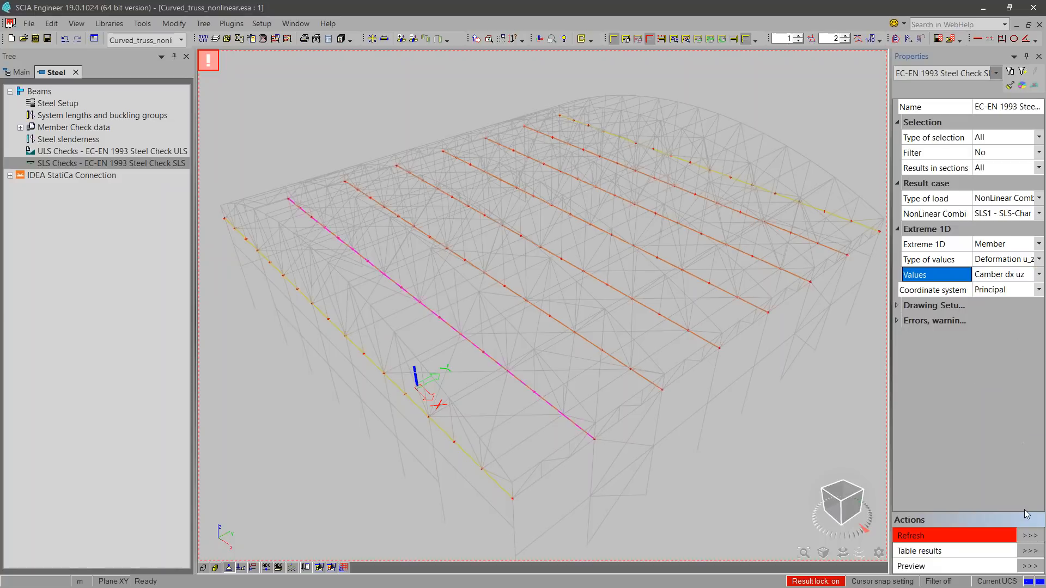
pyautogui.click(1029, 539)
# - Examine the camber diagrams on the bottom chords and look up the LCS rotation in member B1's properties
pyautogui.keyDown('ctrl'); pyautogui.moveTo(684, 373); pyautogui.dragTo(700, 406, button='right'); pyautogui.keyUp('ctrl')
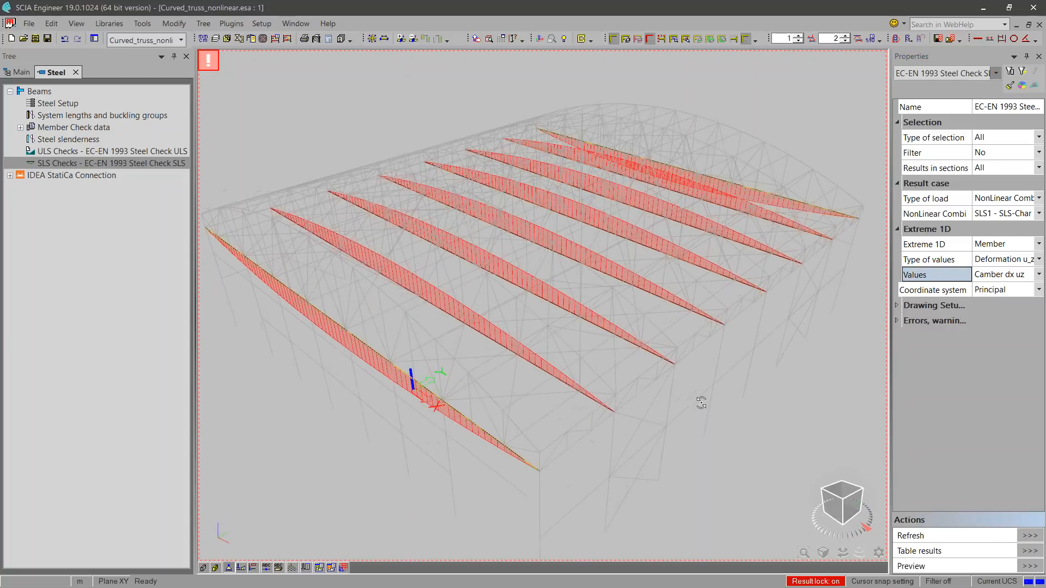
pyautogui.doubleClick(538, 370)
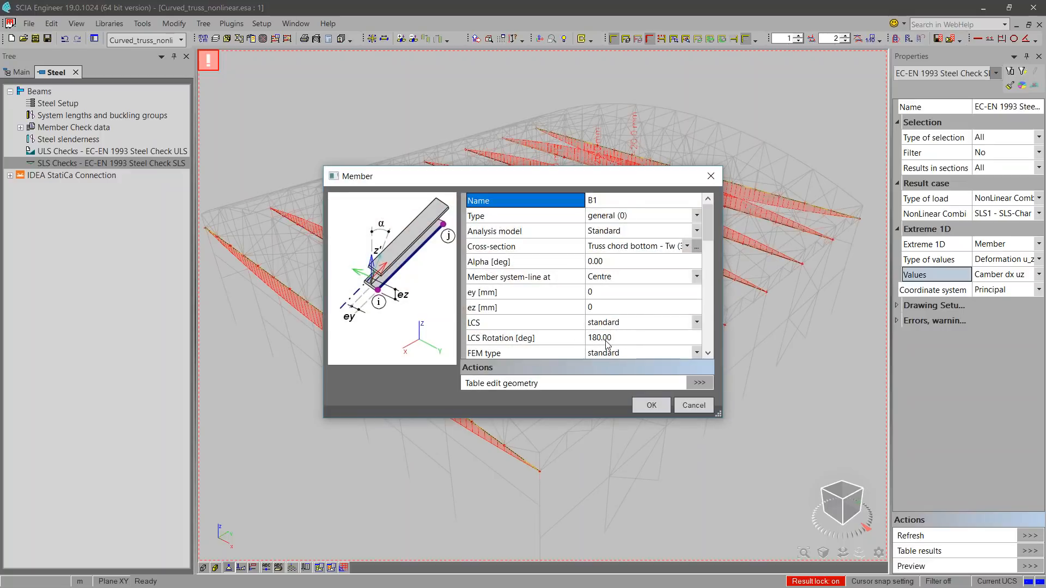
pyautogui.click(709, 404)
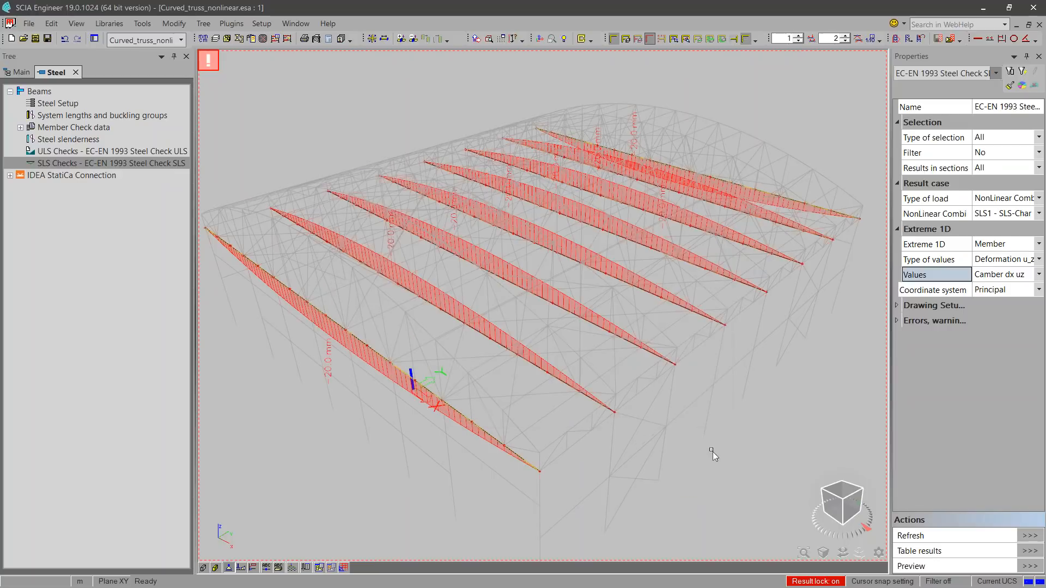
# - Copy the Truss bottom chord buckling group and set the copy's camber value for all spans to 20 mm
pyautogui.doubleClick(60, 116)
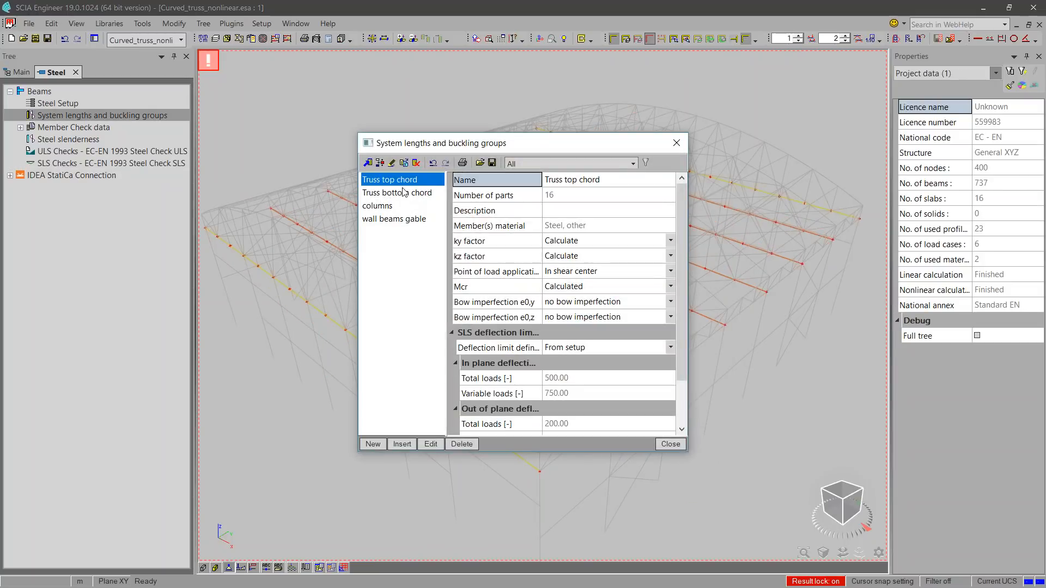
pyautogui.click(403, 192)
pyautogui.click(405, 164)
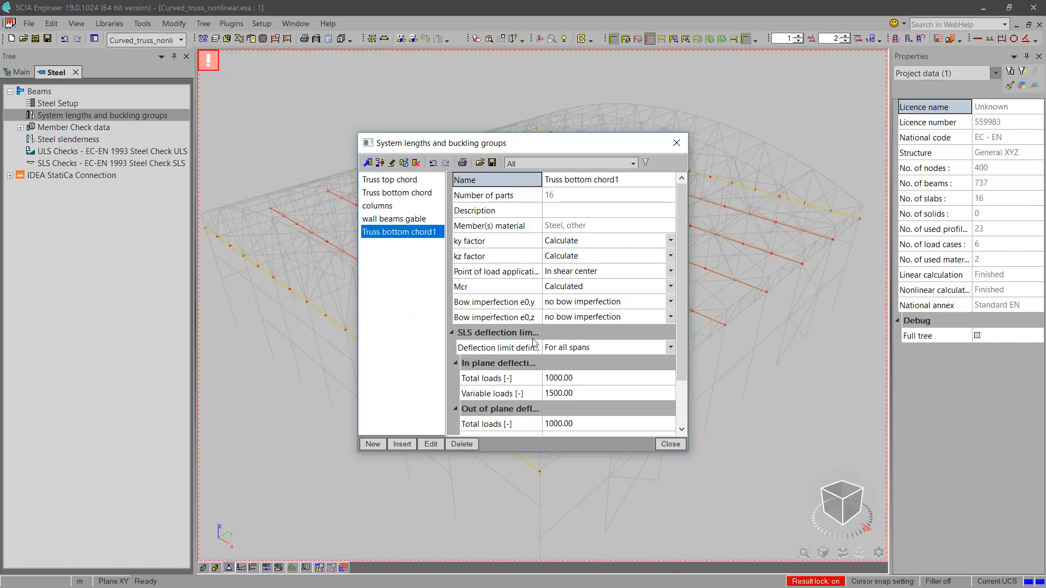
pyautogui.scroll(-3, 543, 310)
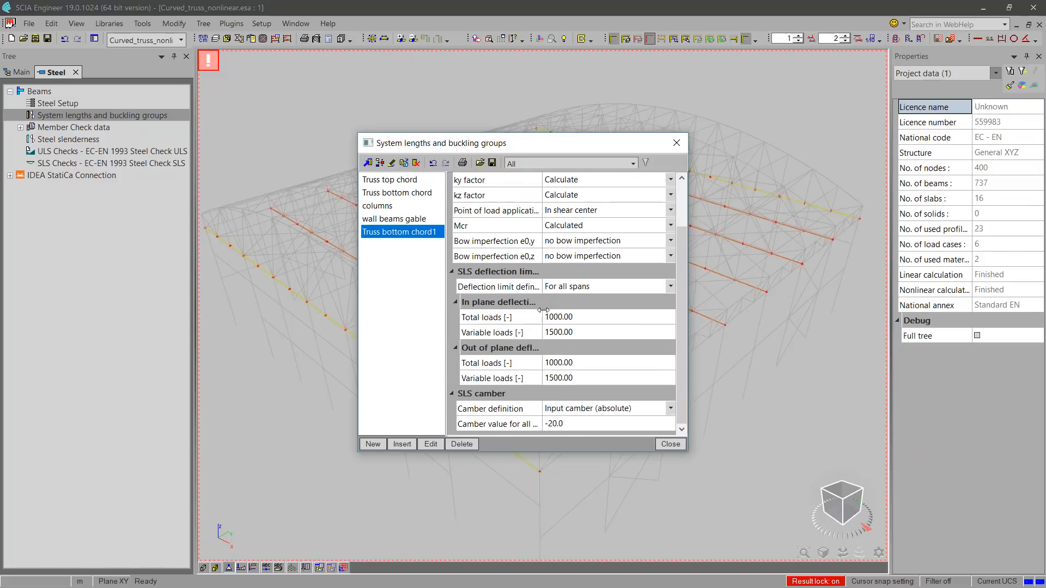
pyautogui.click(564, 425)
pyautogui.press('BackSpace')
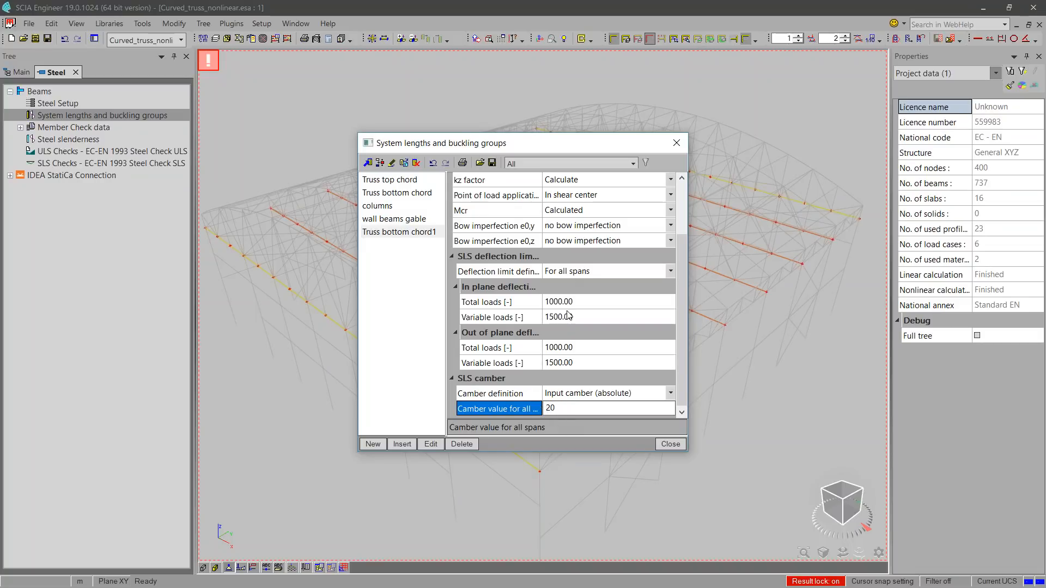
pyautogui.click(519, 395)
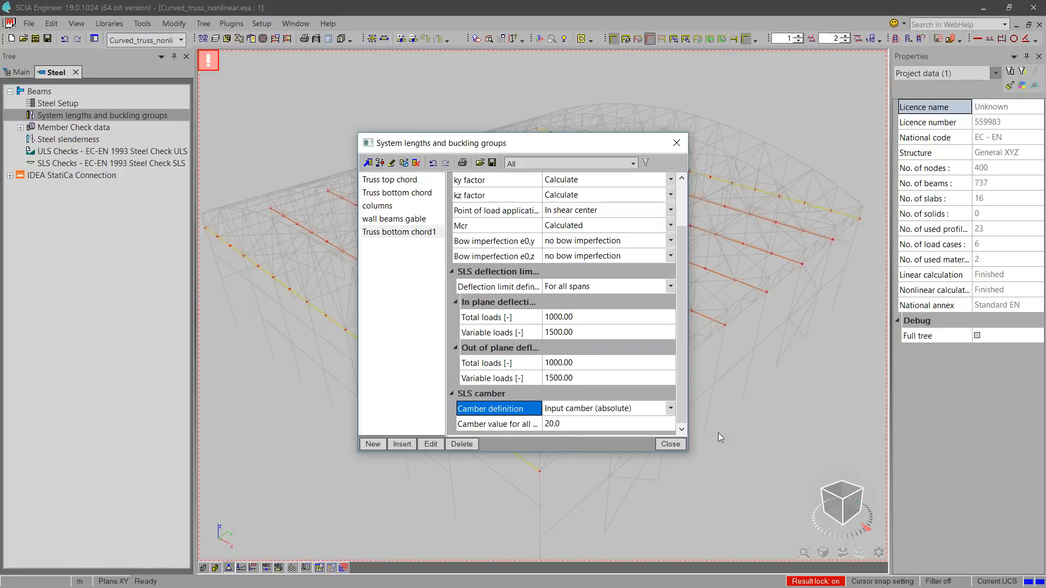
pyautogui.click(678, 443)
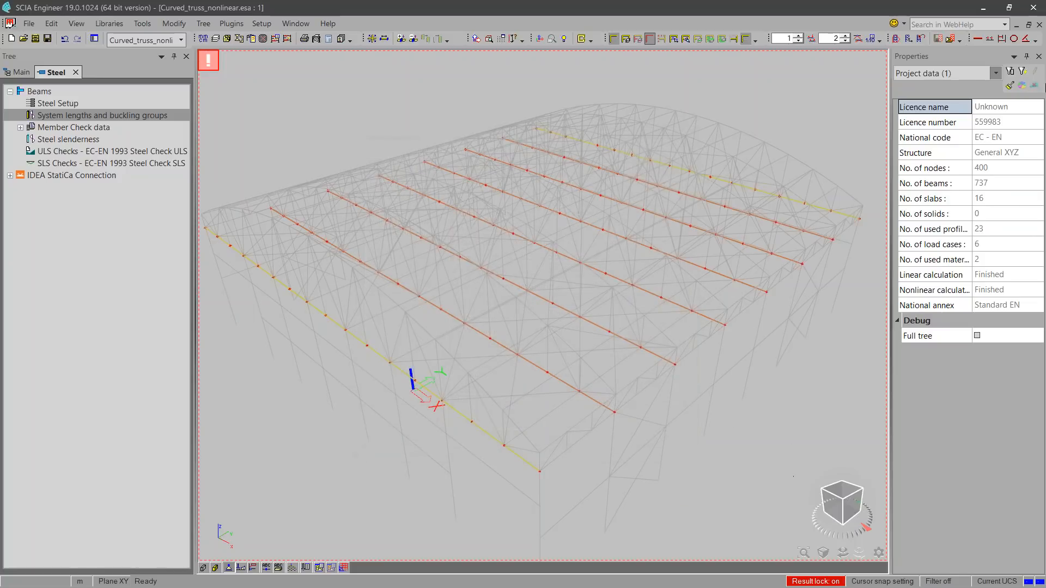
# - Assign the Truss bottom chord1 buckling group to the bottom chords of the two outermost gable trusses
pyautogui.click(948, 73)
pyautogui.click(929, 81)
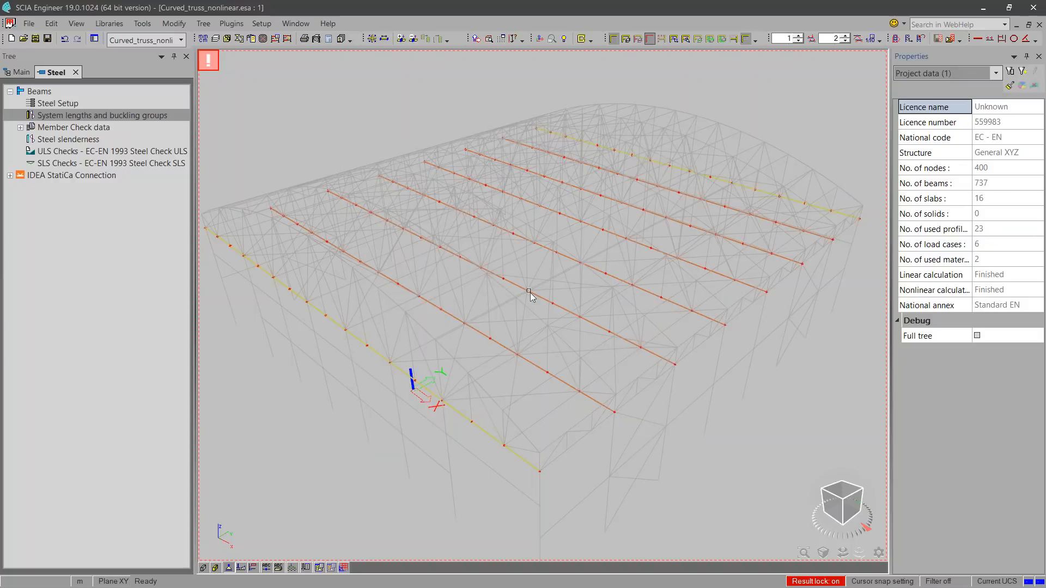
pyautogui.click(407, 289)
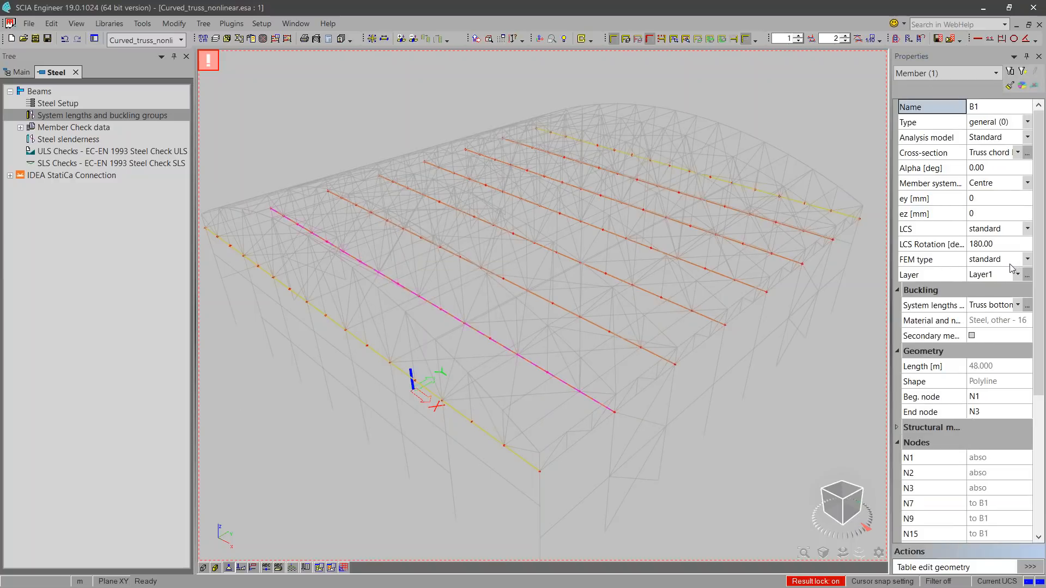
pyautogui.press('Escape')
pyautogui.click(375, 351)
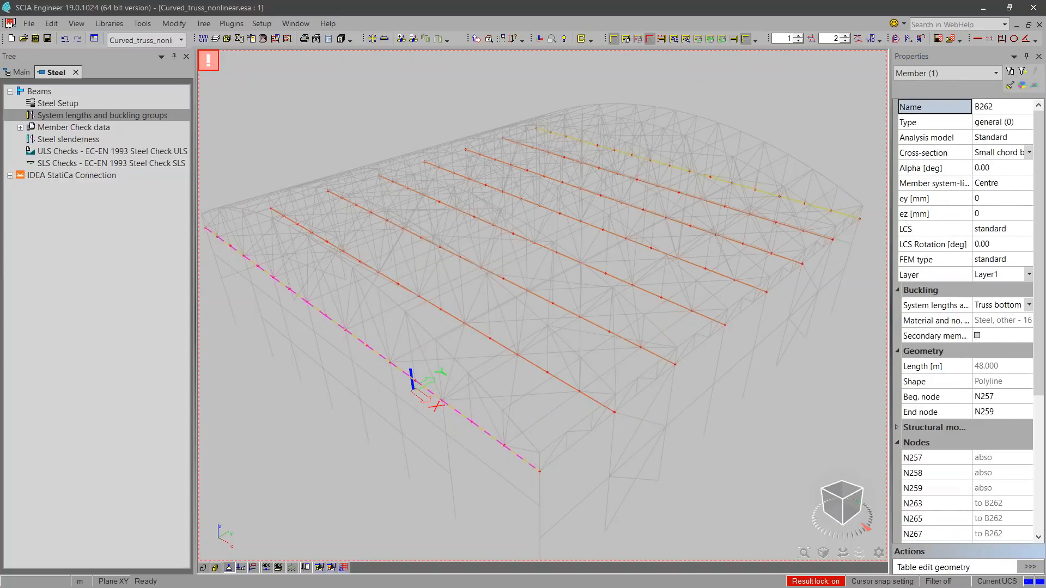
pyautogui.click(724, 188)
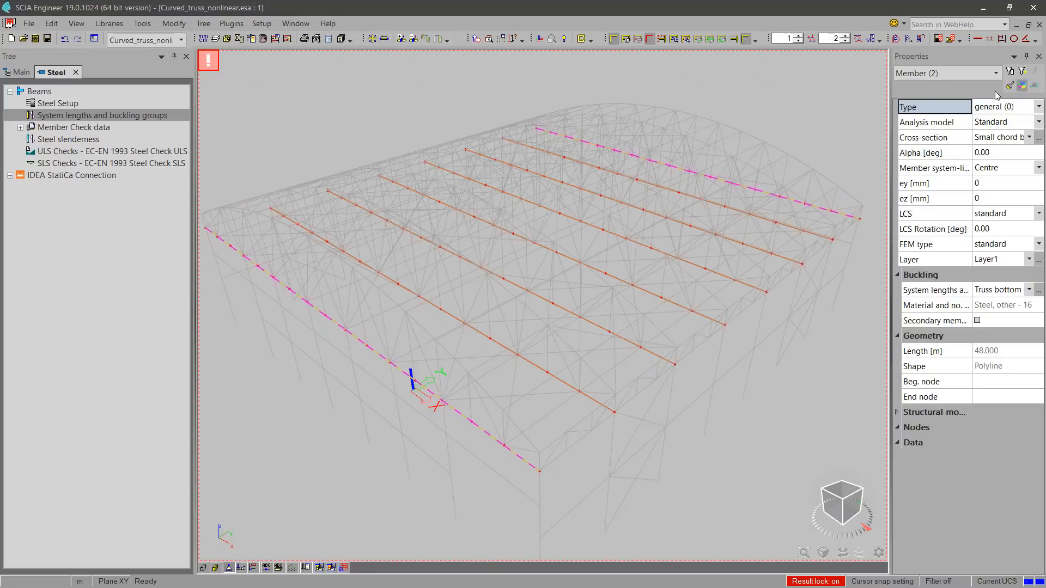
pyautogui.click(999, 292)
pyautogui.click(1005, 336)
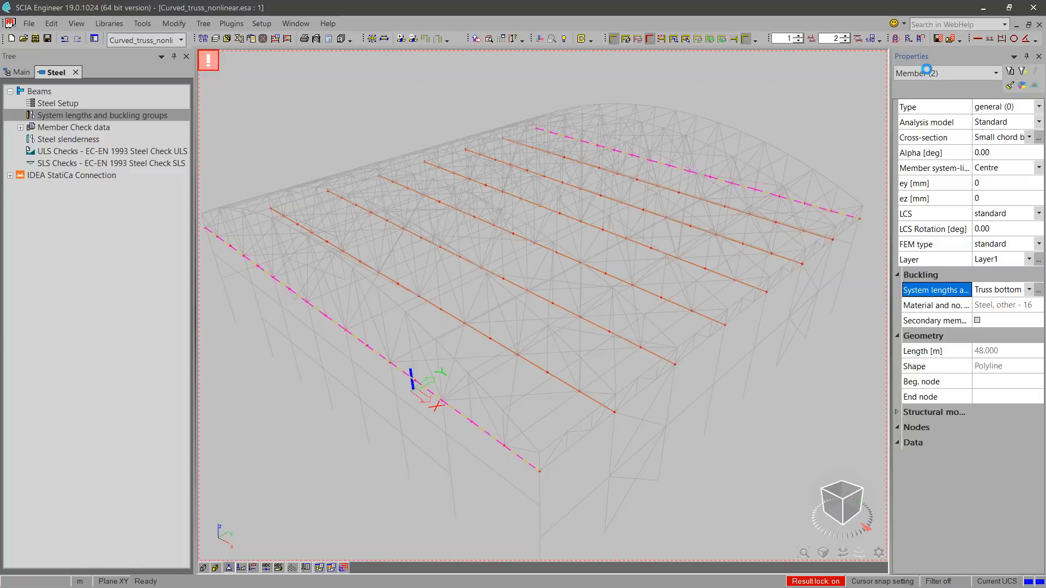
# - Reopen the EC-EN 1993 SLS check and refresh the Camber dx uz diagrams on all bottom chords
pyautogui.click(144, 163)
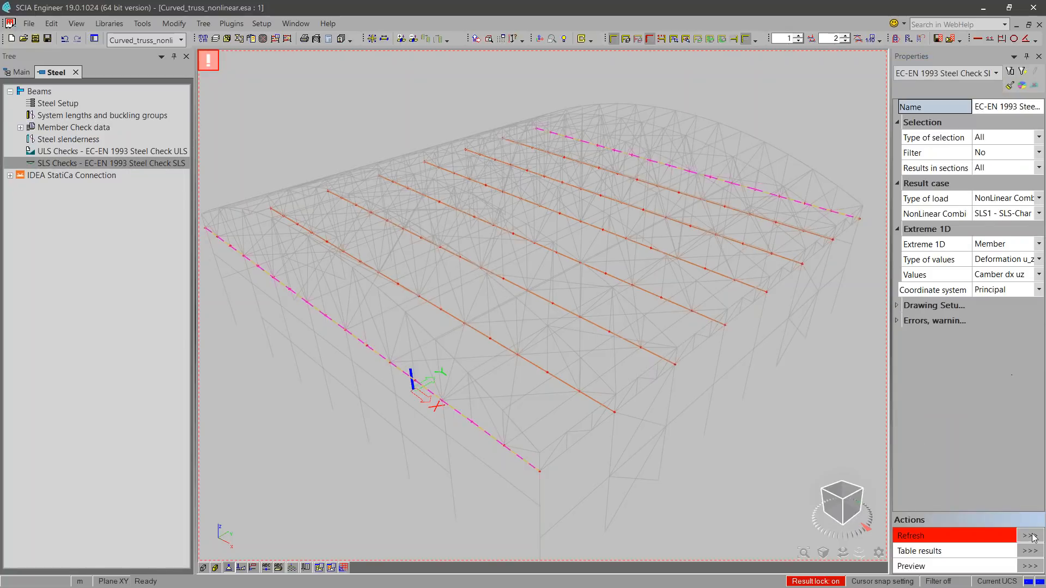
pyautogui.click(1030, 536)
pyautogui.moveTo(752, 408)
pyautogui.keyDown('ctrl'); pyautogui.mouseDown(button='right')
pyautogui.moveTo(741, 416)
pyautogui.moveTo(753, 412)
pyautogui.mouseUp(button='right'); pyautogui.keyUp('ctrl')
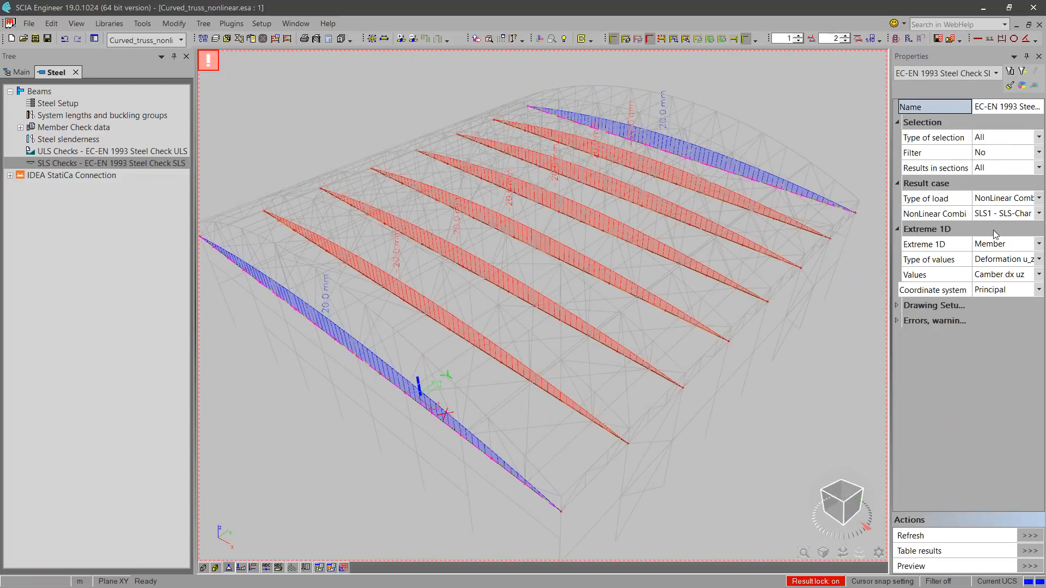
# - Refresh the SLS check for Check uz and review the members in the results table, sorted by maximum camber
pyautogui.click(1001, 274)
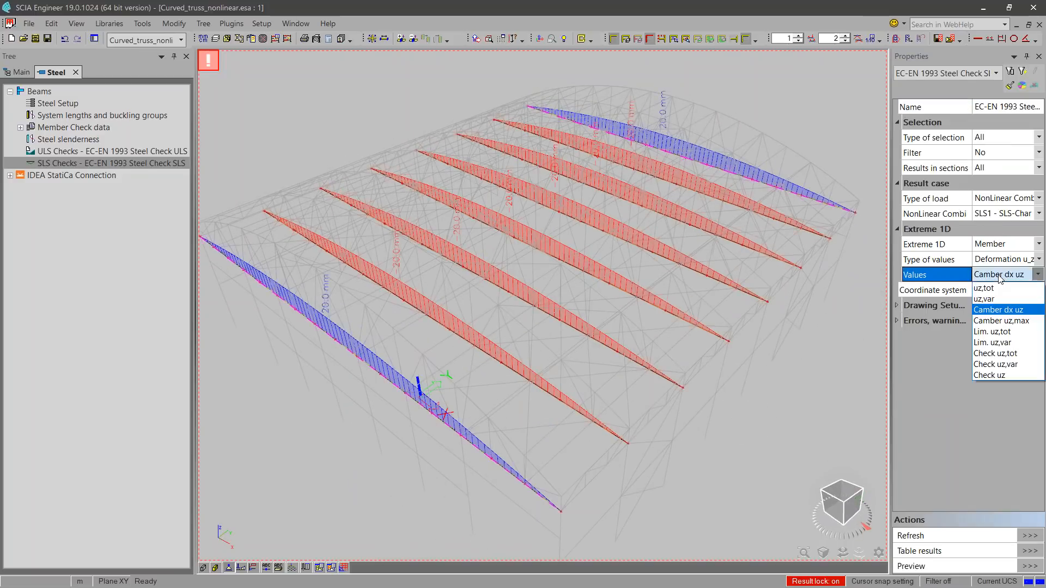
pyautogui.click(1003, 375)
pyautogui.click(1029, 536)
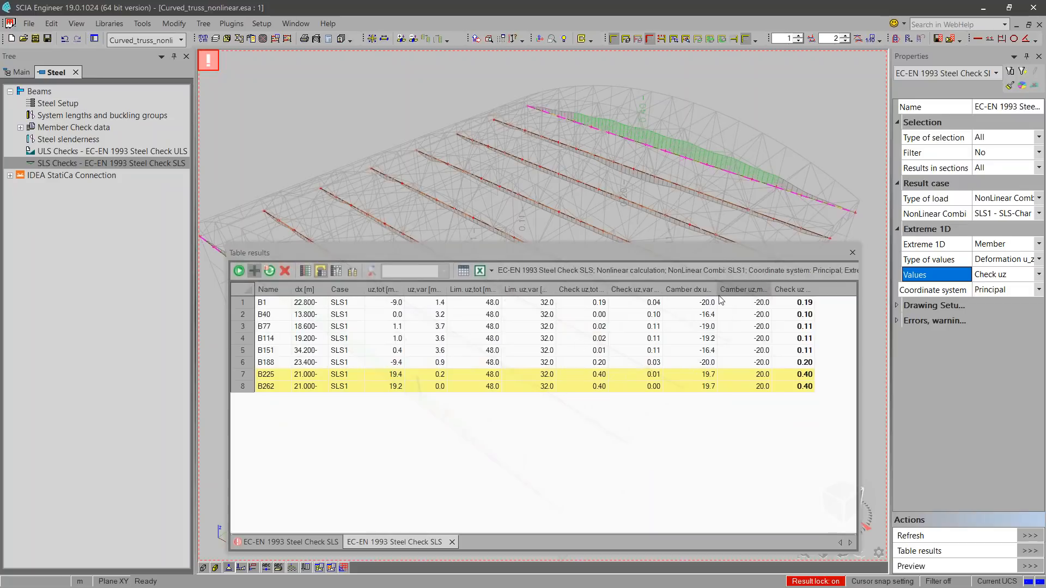
pyautogui.click(742, 289)
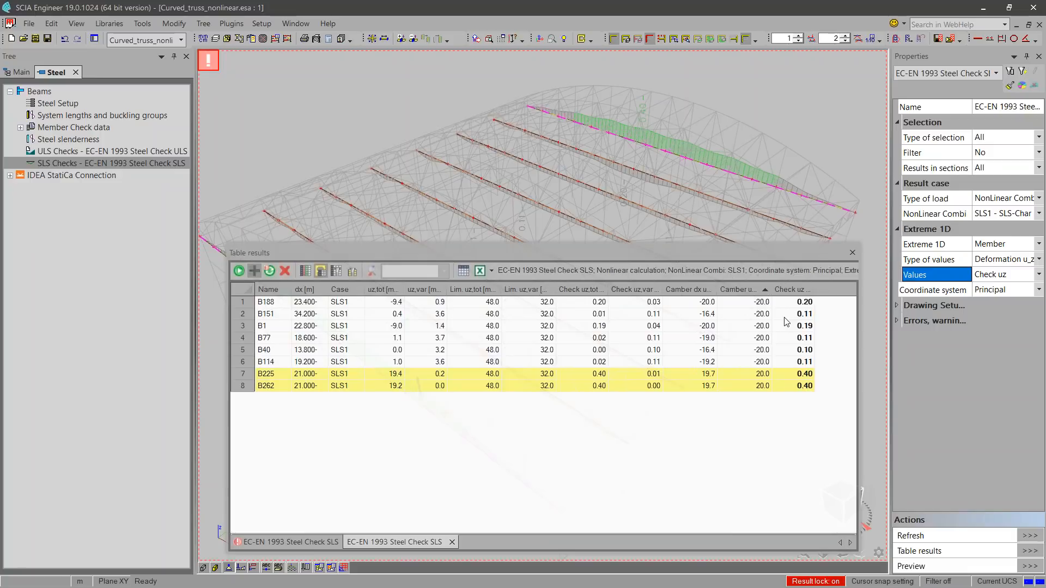
pyautogui.click(852, 253)
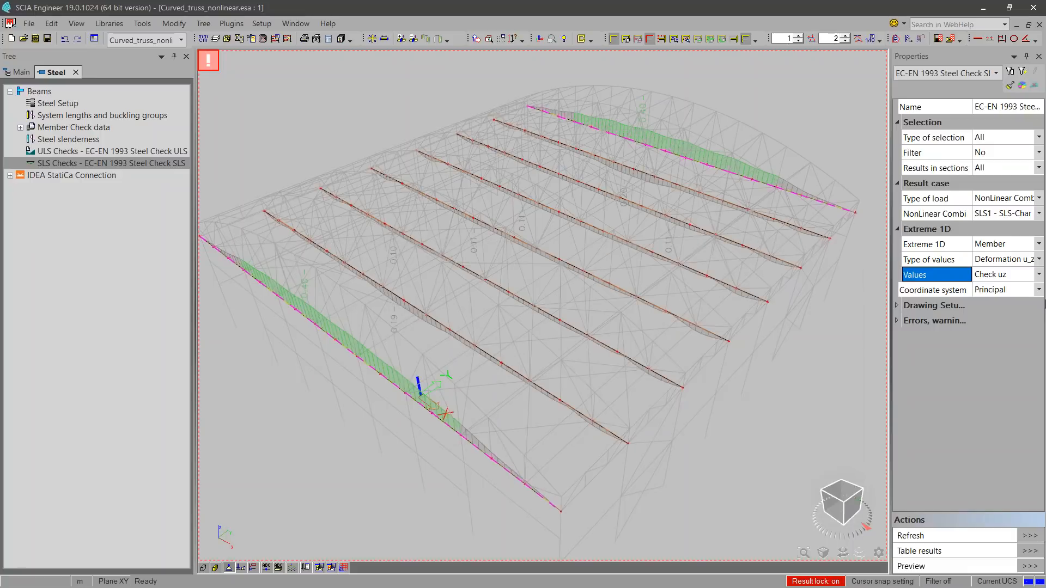
# - Display the total deflection uz,tot in the SLS check, refresh the diagrams and examine them on the bottom chords
pyautogui.click(1015, 276)
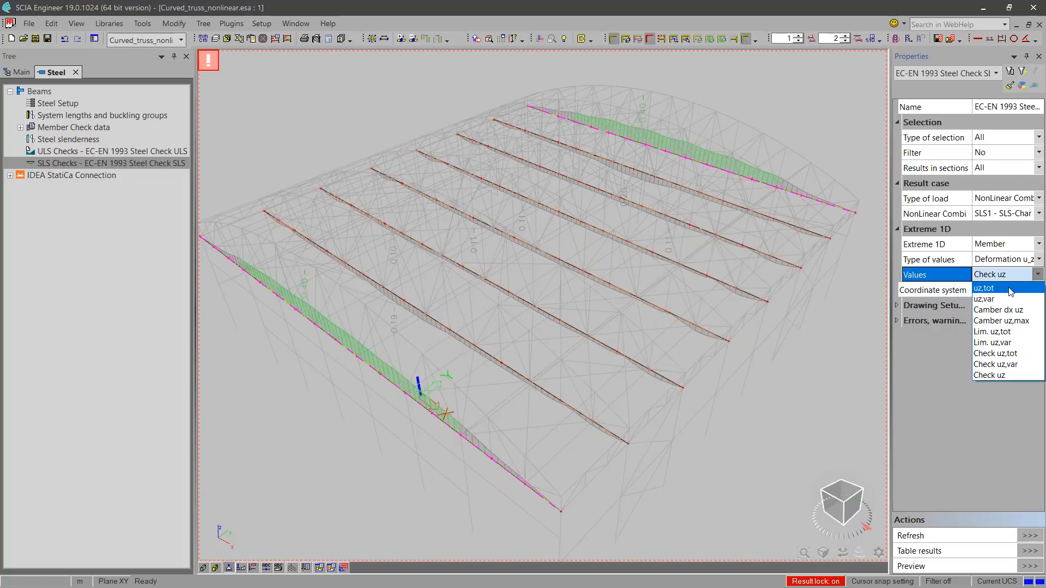
pyautogui.click(1010, 289)
pyautogui.click(1029, 535)
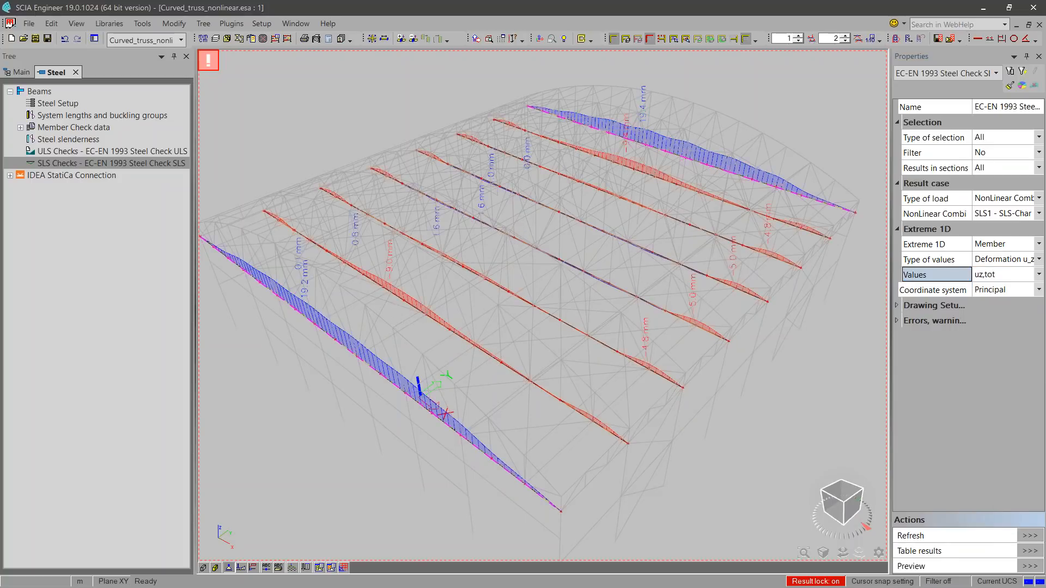
pyautogui.keyDown('ctrl'); pyautogui.moveTo(671, 490); pyautogui.dragTo(667, 488, button='right'); pyautogui.keyUp('ctrl')
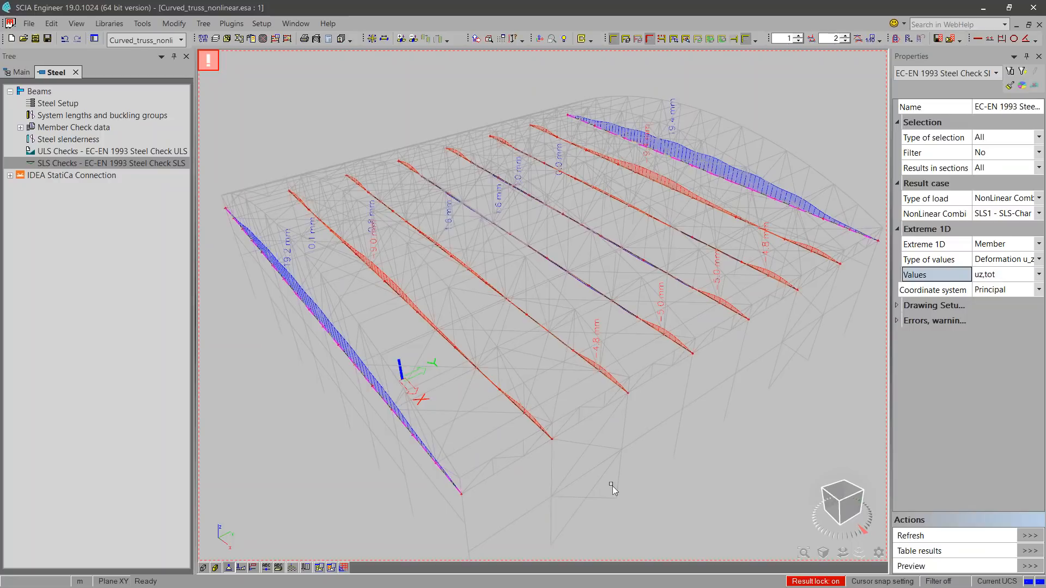
pyautogui.keyDown('ctrl'); pyautogui.moveTo(624, 479); pyautogui.dragTo(624, 476, button='right'); pyautogui.keyUp('ctrl')
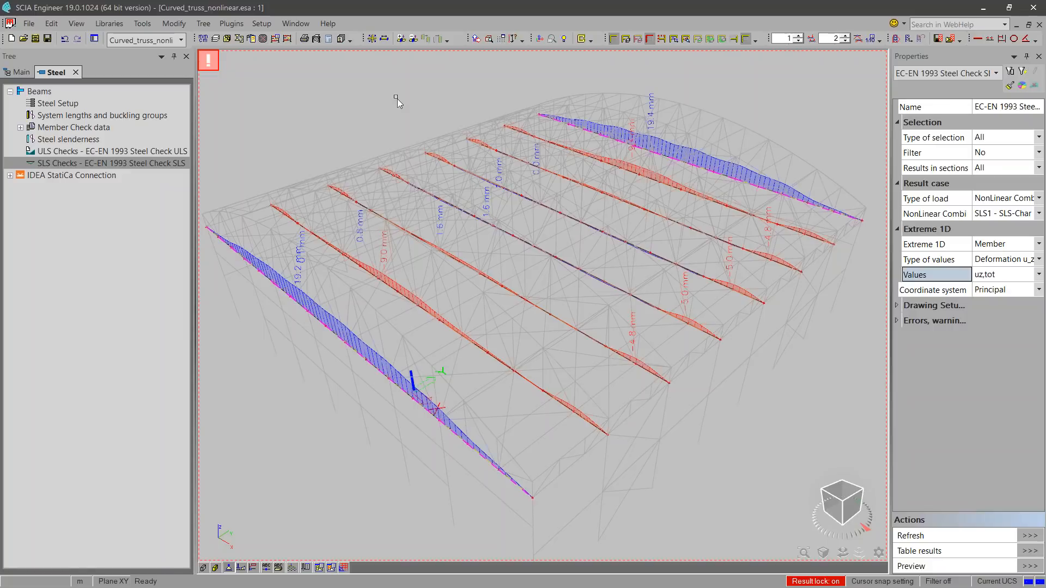
# - Switch to the open project Polylines.esa and view its row of truss frames from another angle
pyautogui.click(132, 40)
pyautogui.click(125, 67)
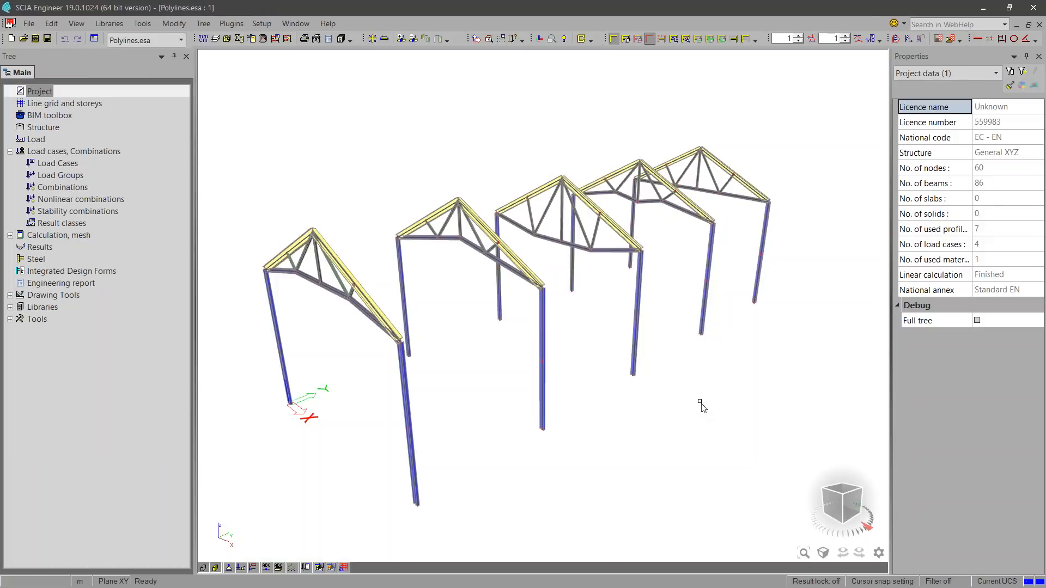
pyautogui.keyDown('ctrl'); pyautogui.moveTo(700, 402); pyautogui.dragTo(707, 403, button='right'); pyautogui.keyUp('ctrl')
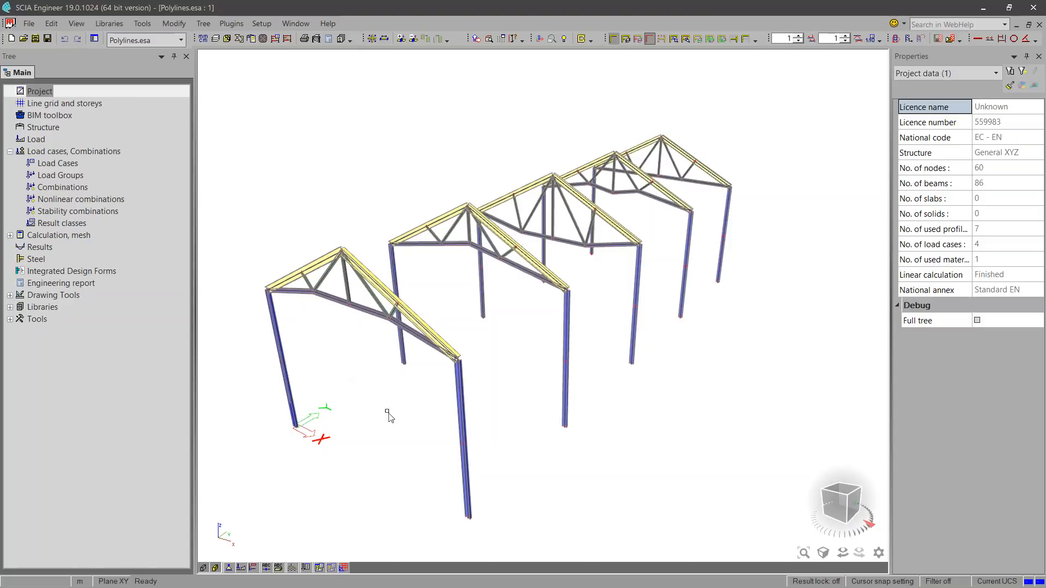
# - Select the front frame's polyline bottom chord to show its properties, and turn the result lock on
pyautogui.click(329, 305)
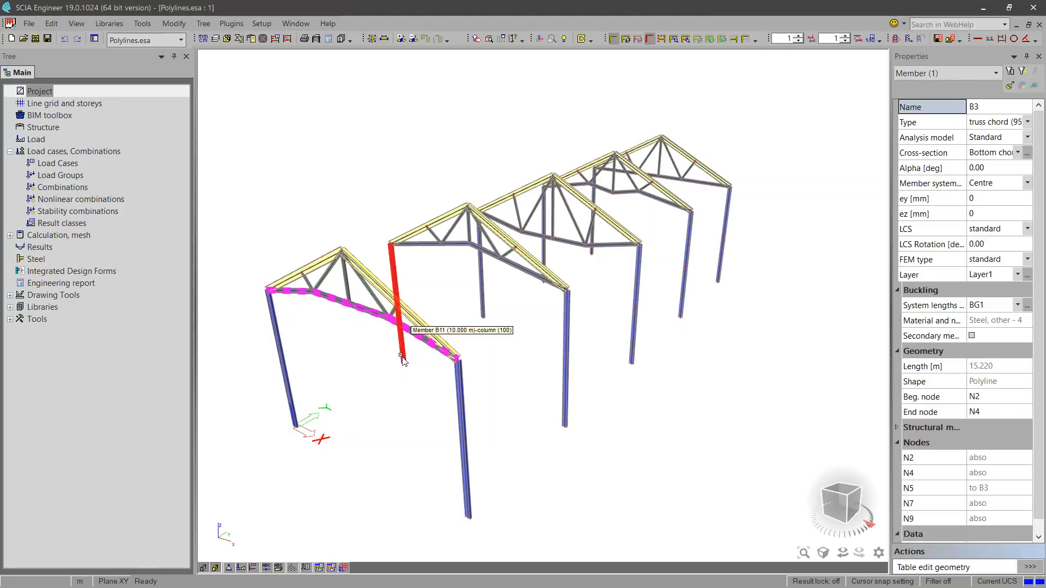
pyautogui.click(798, 582)
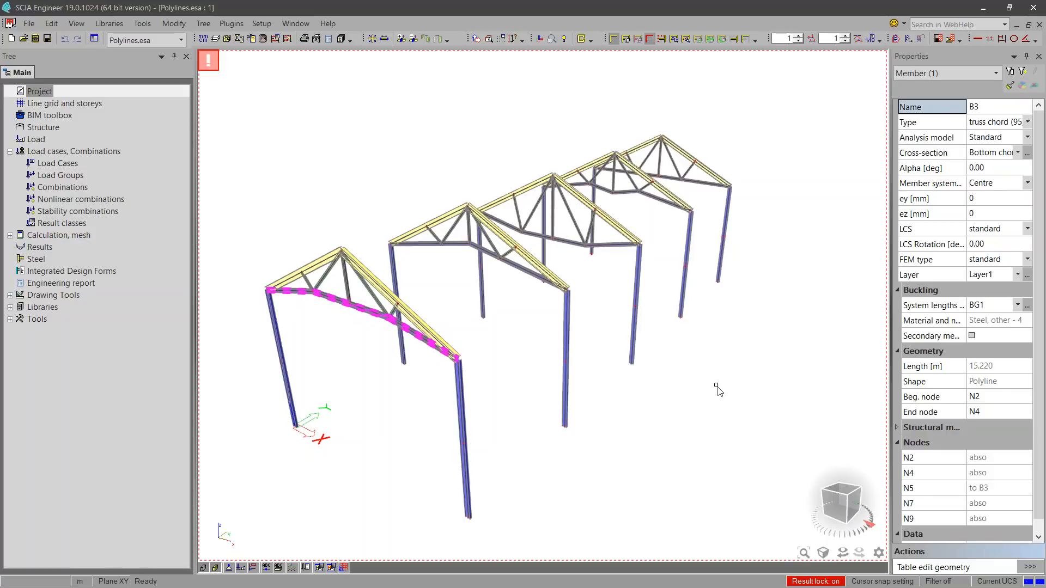
pyautogui.moveTo(518, 322); pyautogui.dragTo(522, 313, button='middle')
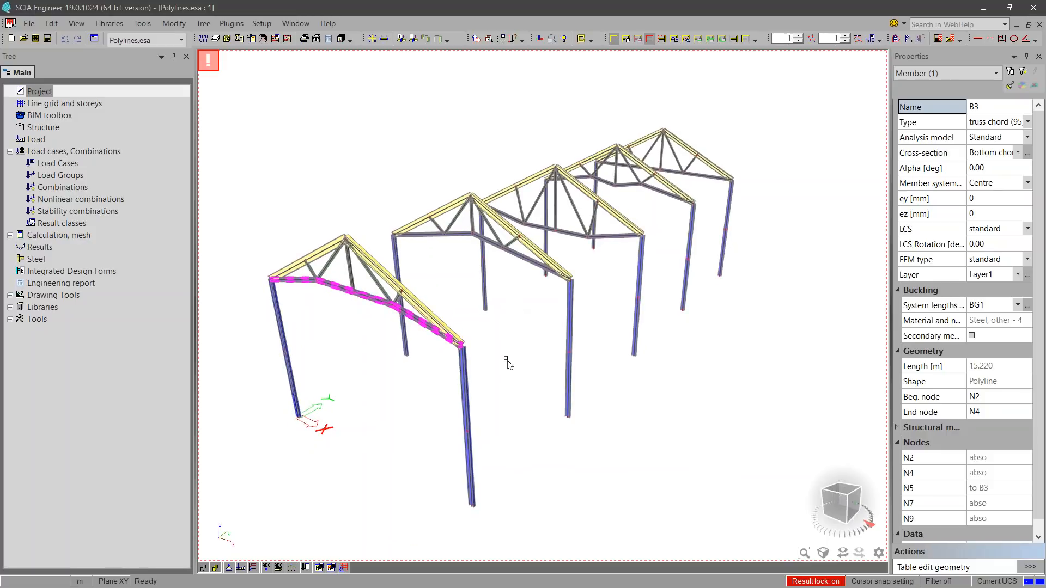
# - Select the front truss's two top chords and locate the Join curves into polyline command without running it
pyautogui.click(315, 250)
pyautogui.click(380, 264)
pyautogui.press('Escape')
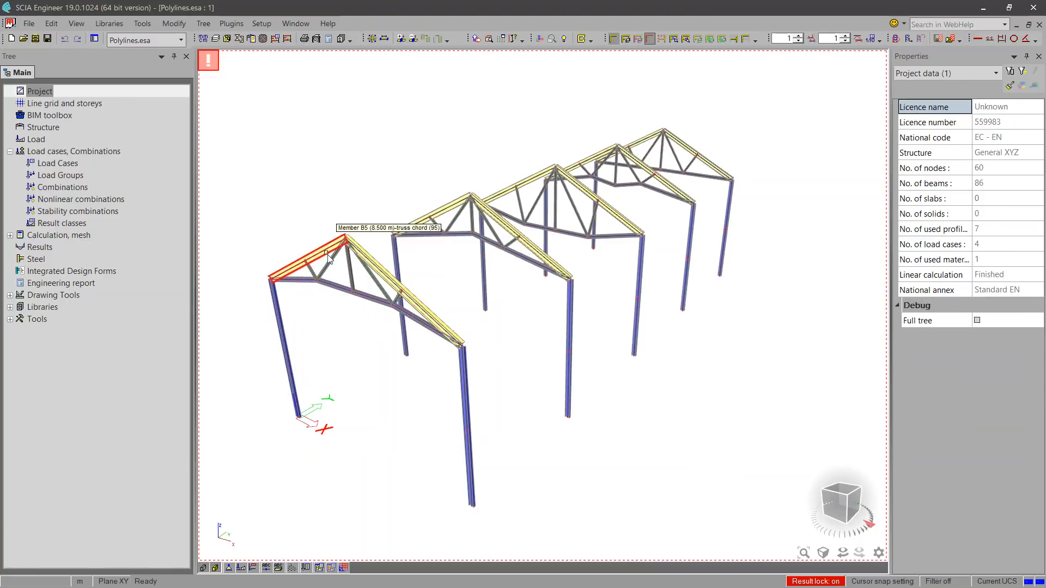
pyautogui.click(325, 248)
pyautogui.click(378, 263)
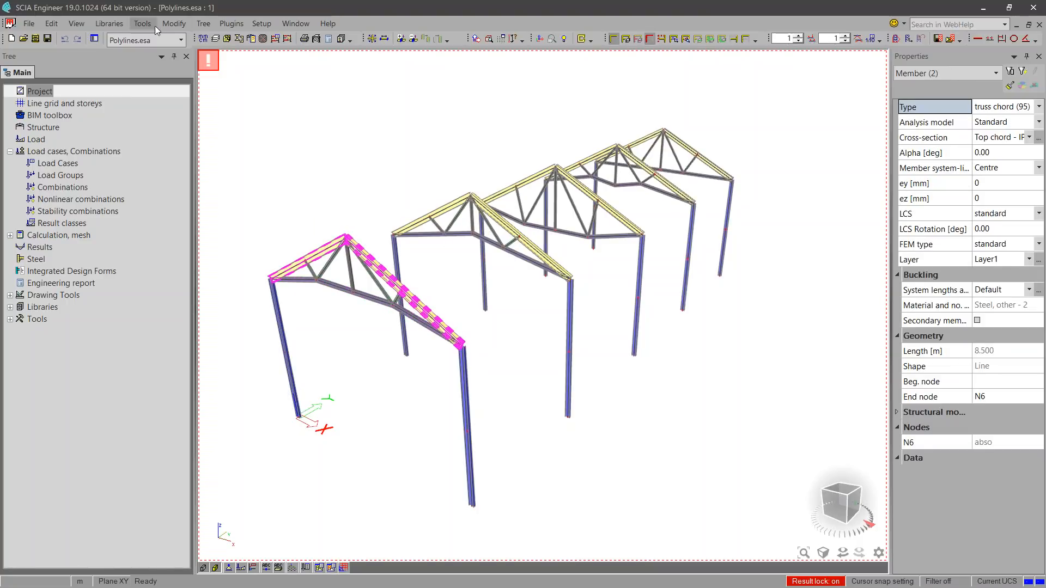
pyautogui.click(173, 23)
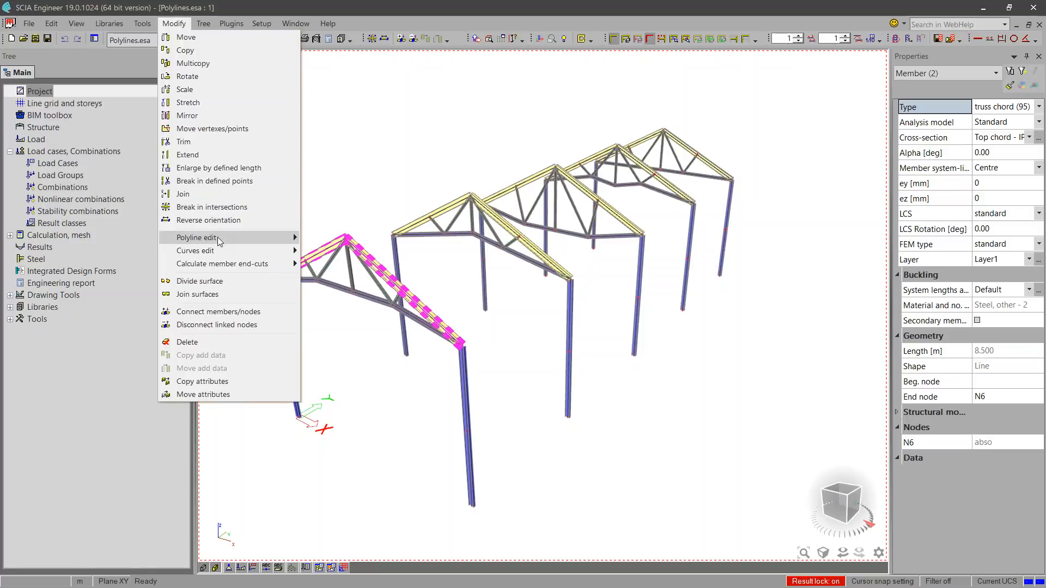
pyautogui.moveTo(218, 239)
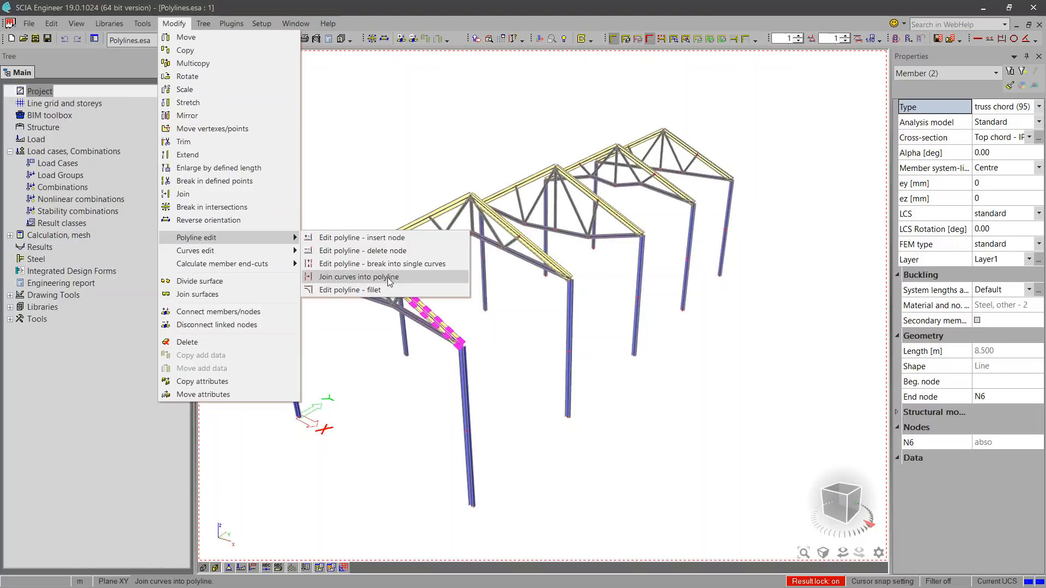
pyautogui.click(370, 375)
pyautogui.press('Escape')
# - Select the bottom chords of all five trusses and open their BG1 system lengths and buckling settings to examine the y-y spans
pyautogui.click(308, 282)
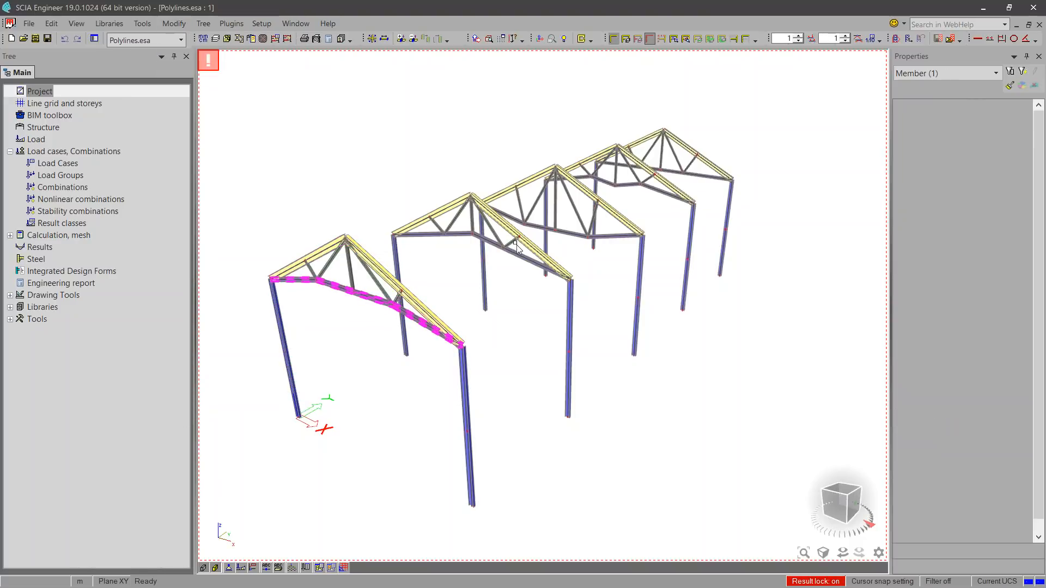
pyautogui.click(436, 234)
pyautogui.click(567, 231)
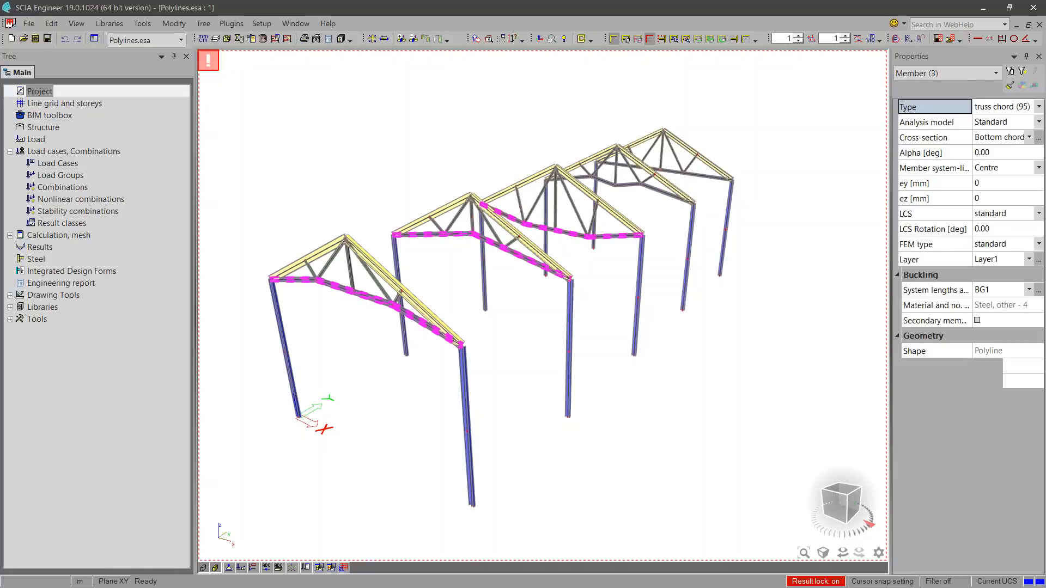
pyautogui.click(627, 185)
pyautogui.click(709, 177)
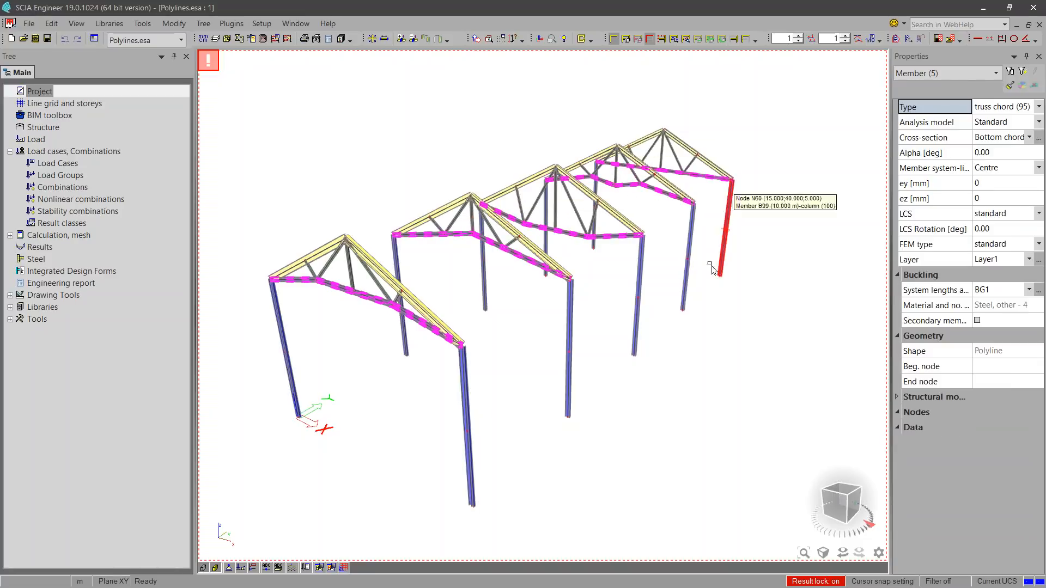
pyautogui.click(1038, 293)
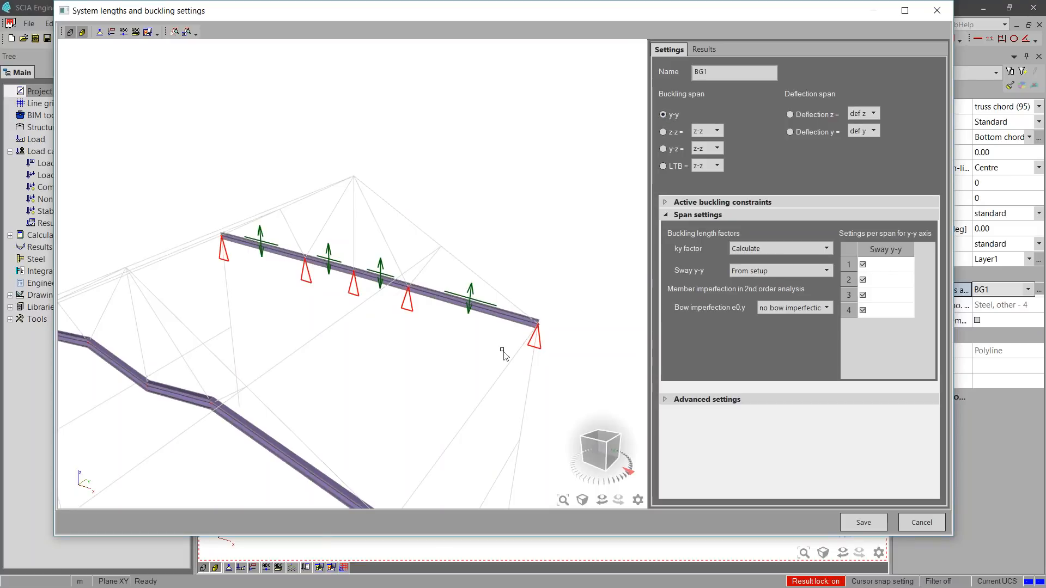
pyautogui.keyDown('ctrl'); pyautogui.moveTo(442, 371); pyautogui.dragTo(429, 373, button='right'); pyautogui.keyUp('ctrl')
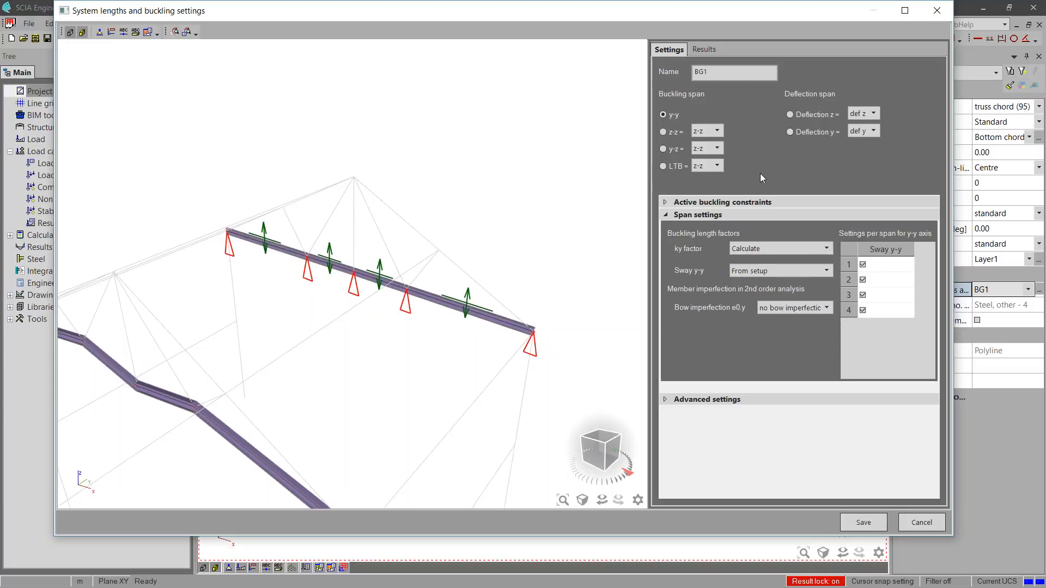
# - Display the Deflection z span settings in BG1 and examine the supports along the bottom chords
pyautogui.click(825, 115)
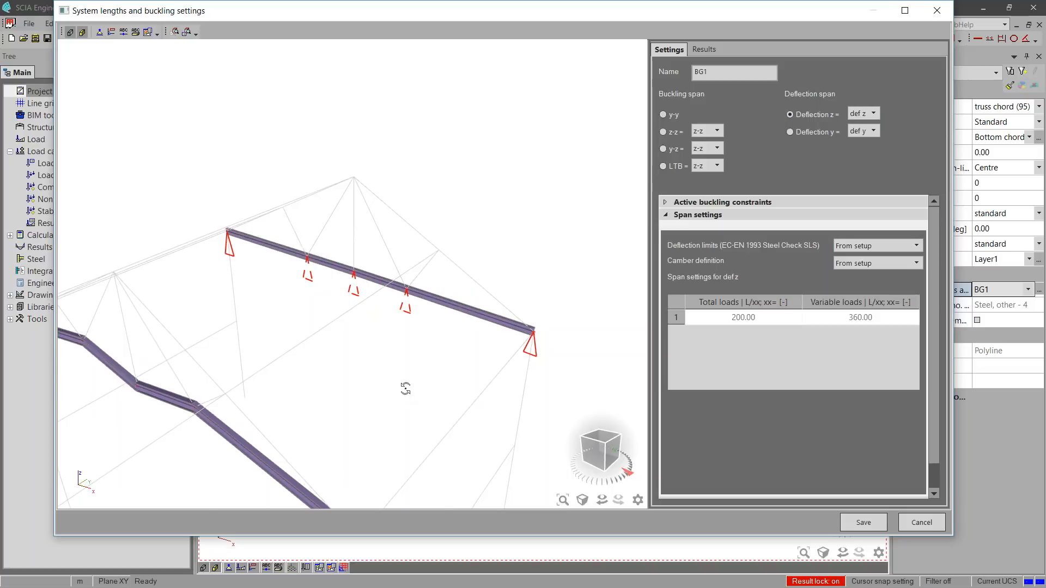
pyautogui.keyDown('ctrl'); pyautogui.moveTo(405, 390); pyautogui.dragTo(395, 390, button='right'); pyautogui.keyUp('ctrl')
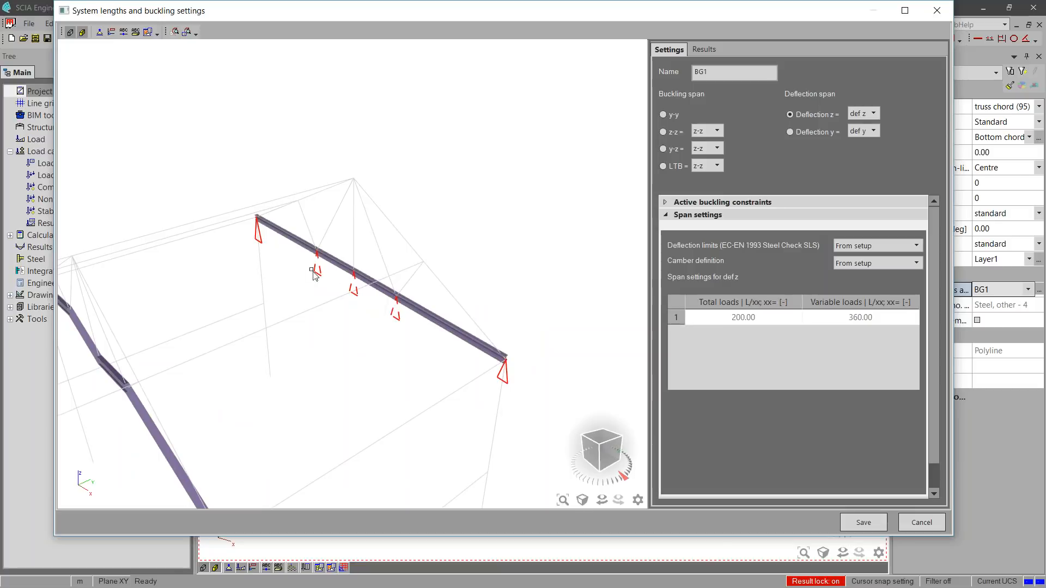
pyautogui.keyDown('ctrl'); pyautogui.moveTo(402, 326); pyautogui.dragTo(518, 345, button='right'); pyautogui.keyUp('ctrl')
pyautogui.moveTo(518, 345); pyautogui.dragTo(532, 339, button='middle')
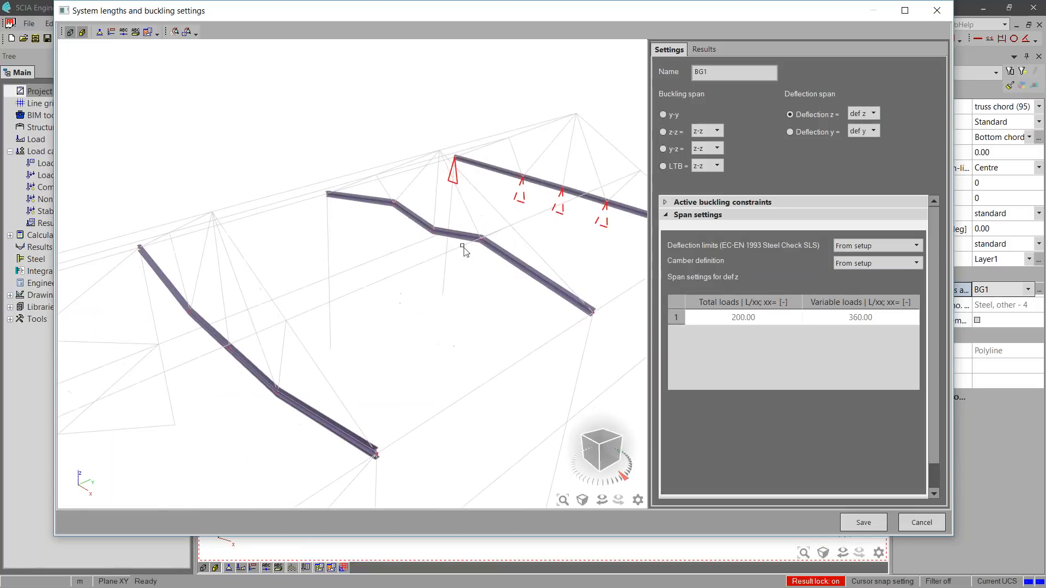
pyautogui.moveTo(394, 265); pyautogui.dragTo(321, 268, button='middle')
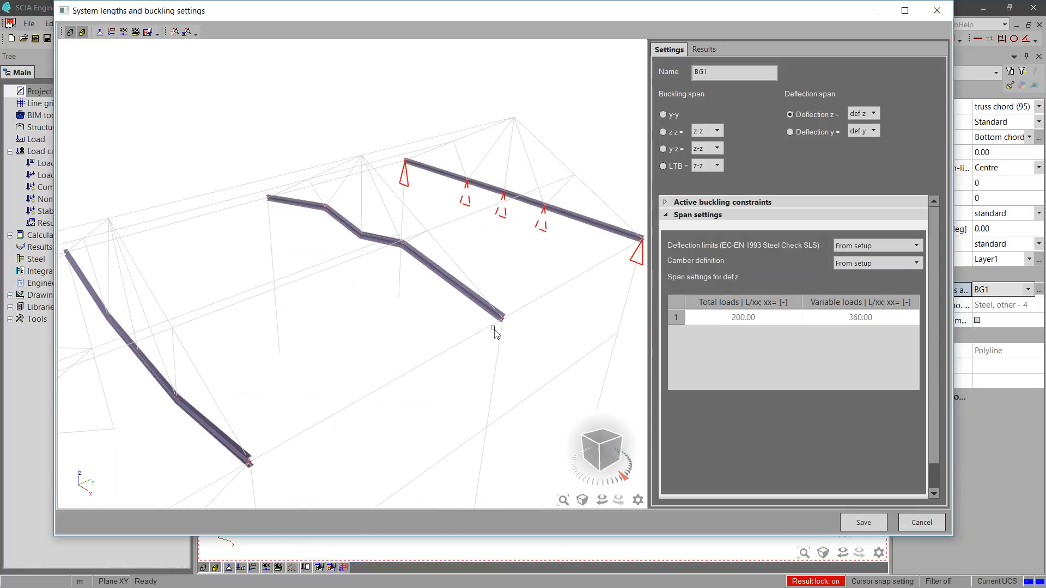
pyautogui.moveTo(517, 289); pyautogui.dragTo(477, 315, button='middle')
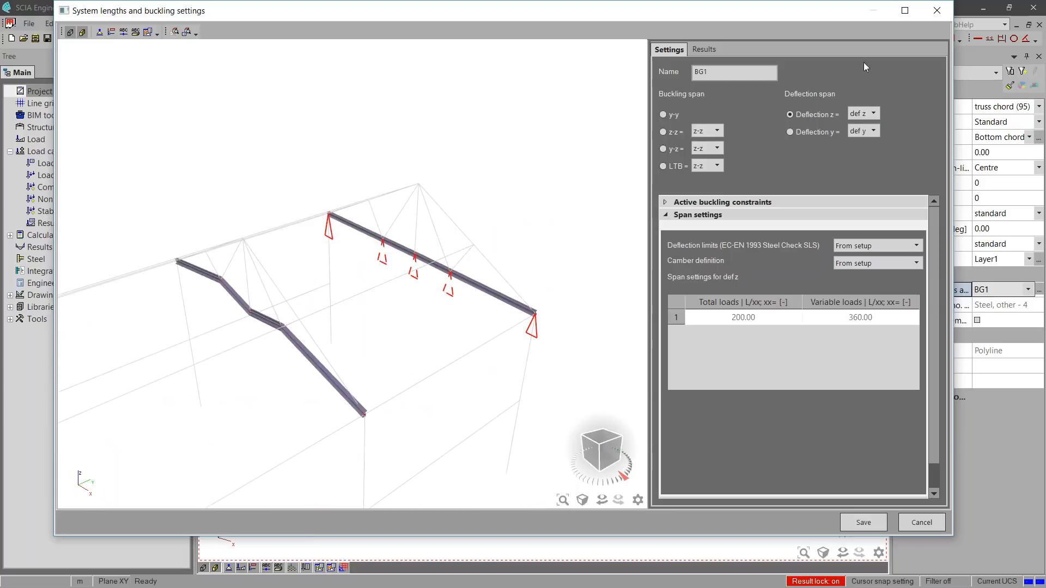
# - Examine the z-z buckling span supports in BG1, and close the settings without saving
pyautogui.click(662, 132)
pyautogui.keyDown('ctrl'); pyautogui.moveTo(501, 367); pyautogui.dragTo(494, 367, button='right'); pyautogui.keyUp('ctrl')
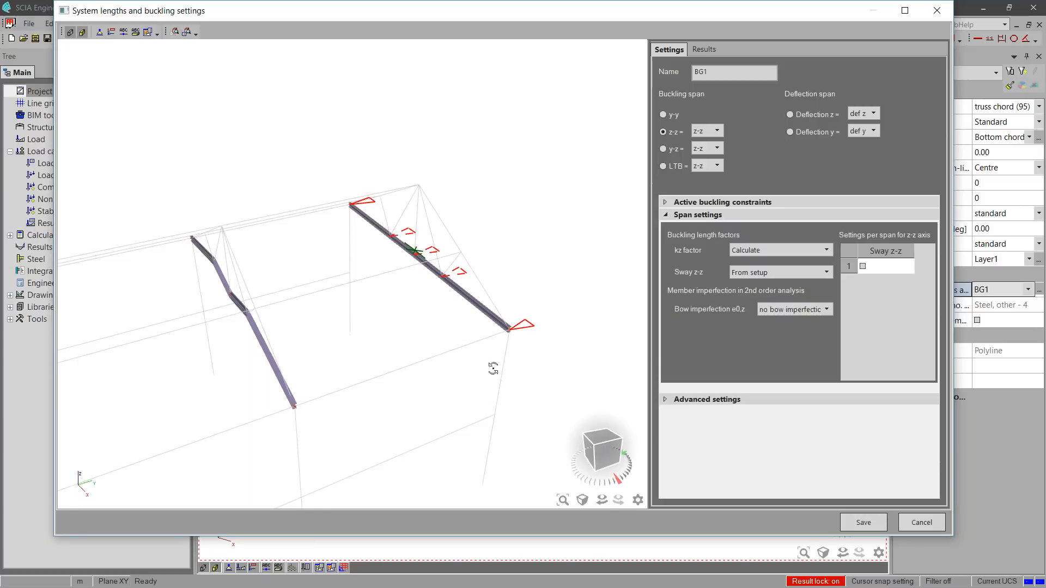
pyautogui.keyDown('ctrl'); pyautogui.moveTo(493, 369); pyautogui.dragTo(497, 358, button='right'); pyautogui.keyUp('ctrl')
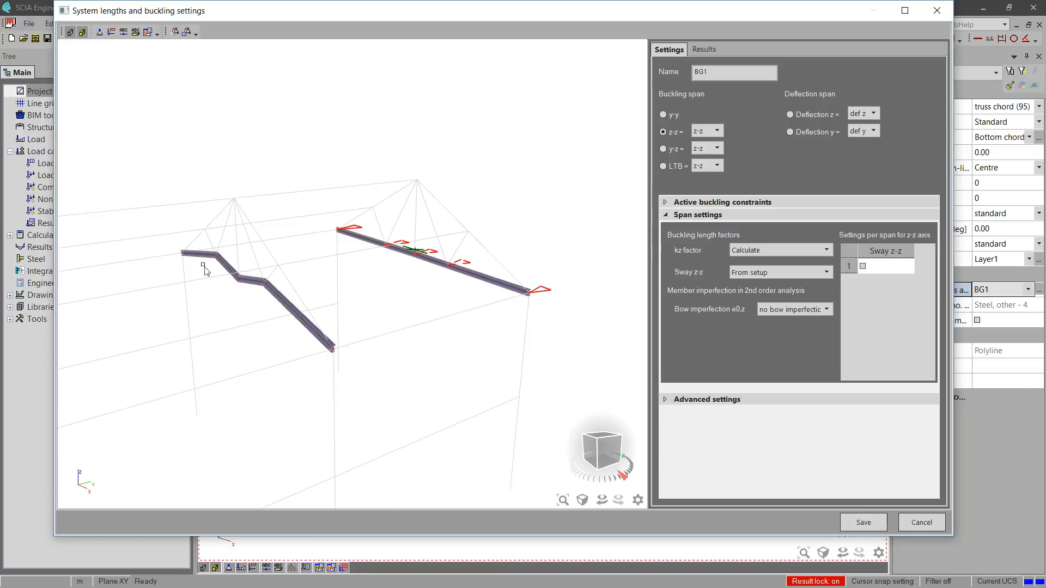
pyautogui.click(943, 517)
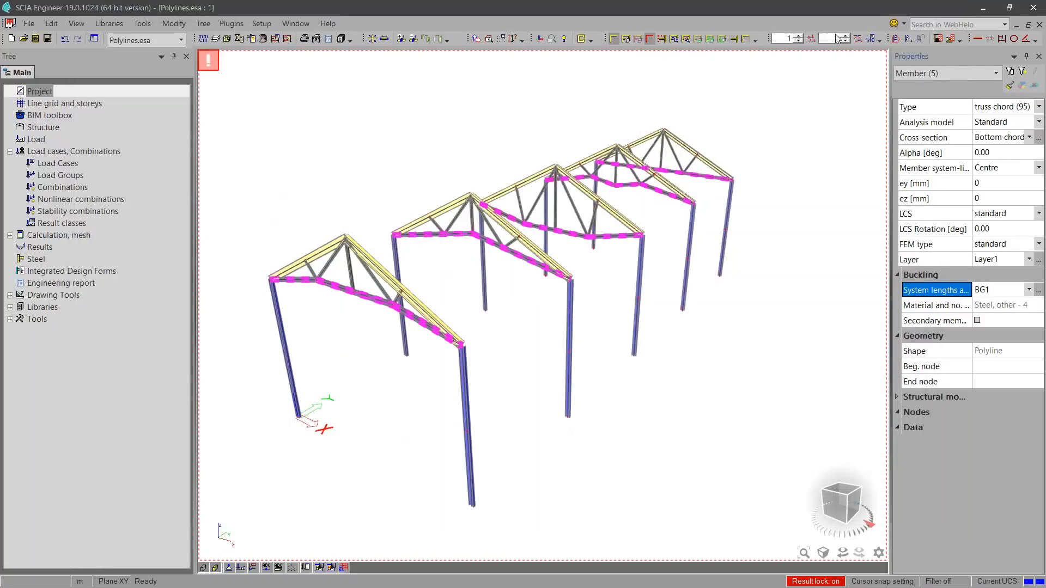
# - Open the EC-EN 1993 Steel Check SLS, set the displayed values to uz,tot and refresh the results
pyautogui.click(54, 259)
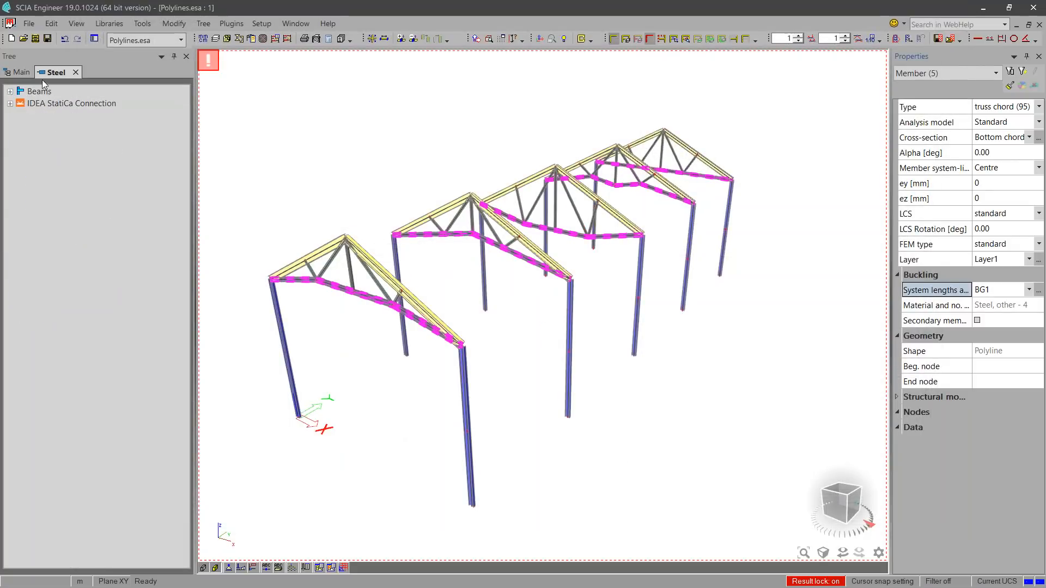
pyautogui.click(41, 93)
pyautogui.click(57, 163)
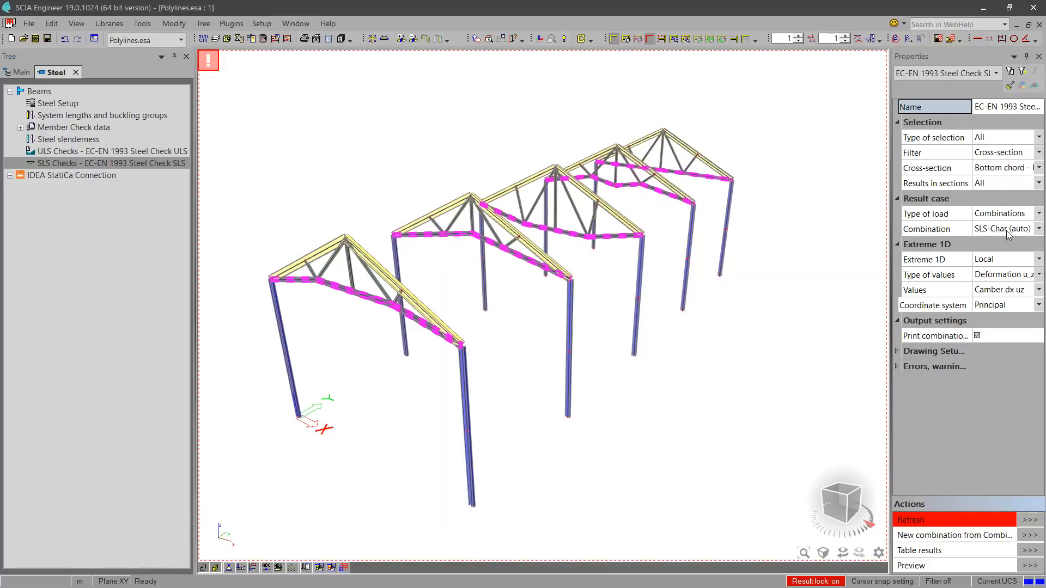
pyautogui.click(1008, 293)
pyautogui.click(1006, 301)
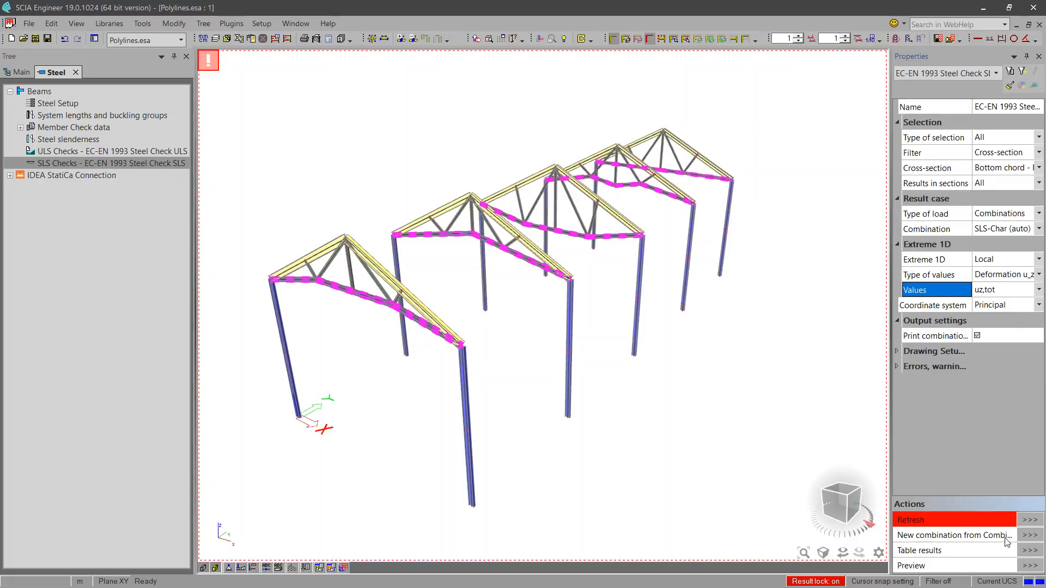
pyautogui.click(1031, 523)
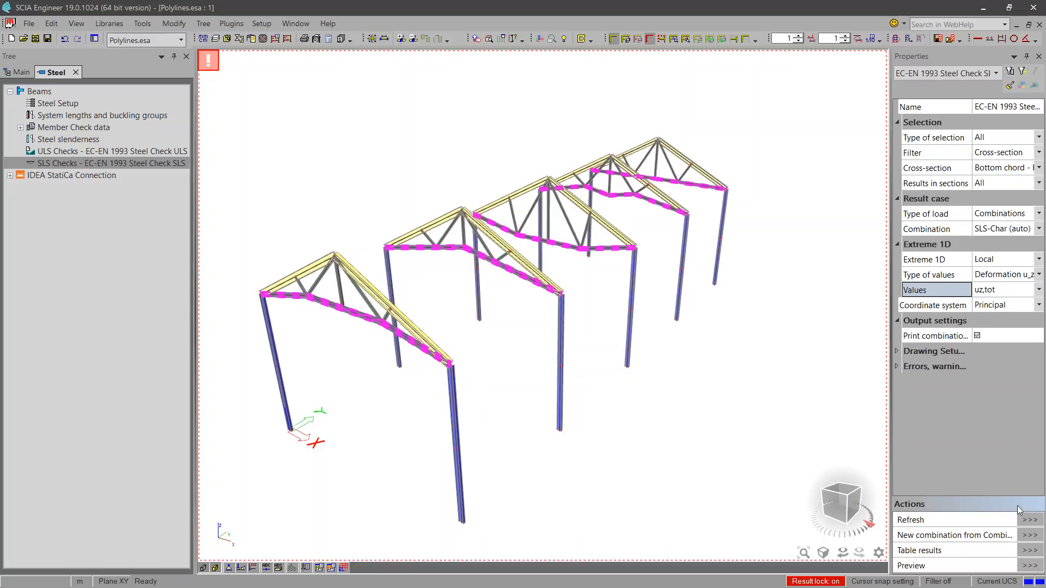
# - Run the linear analysis, refresh the SLS check and examine the uz,tot diagrams on the bottom chords
pyautogui.click(275, 38)
pyautogui.click(378, 459)
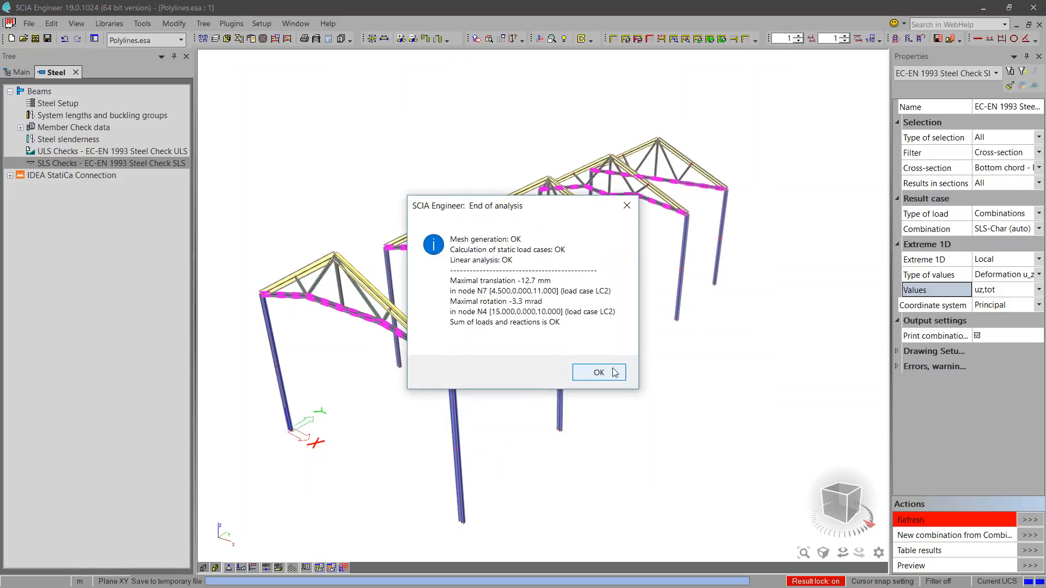
pyautogui.click(596, 371)
pyautogui.click(1035, 522)
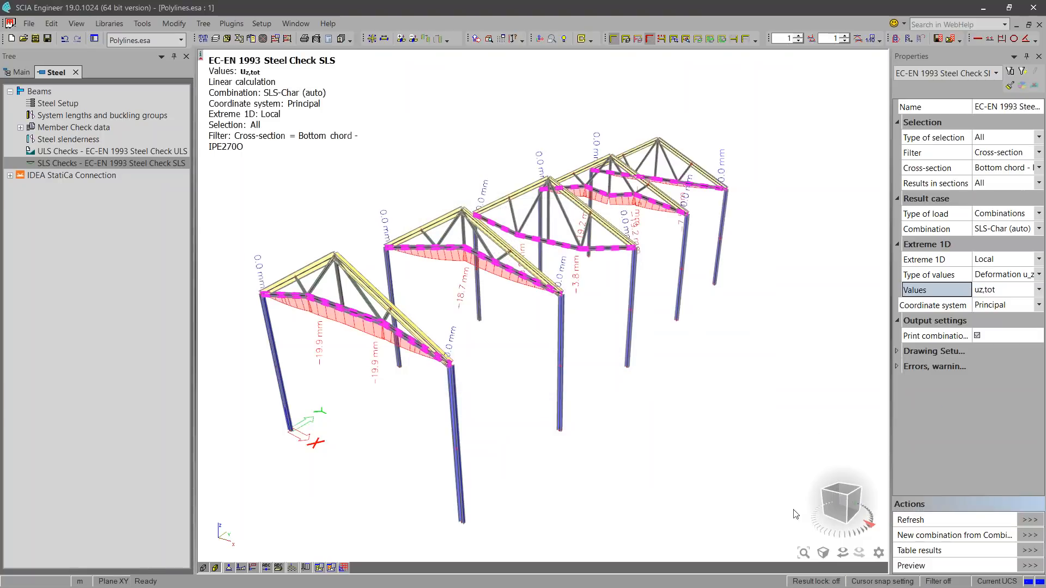
pyautogui.keyDown('ctrl'); pyautogui.moveTo(647, 405); pyautogui.dragTo(667, 403, button='right'); pyautogui.keyUp('ctrl')
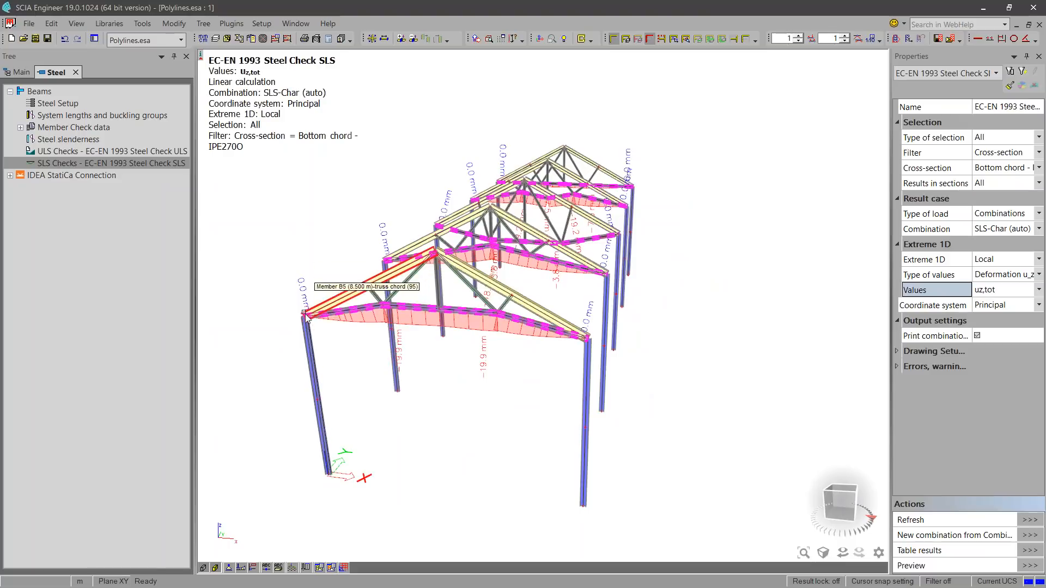
pyautogui.keyDown('ctrl'); pyautogui.moveTo(624, 388); pyautogui.dragTo(314, 356, button='right'); pyautogui.keyUp('ctrl')
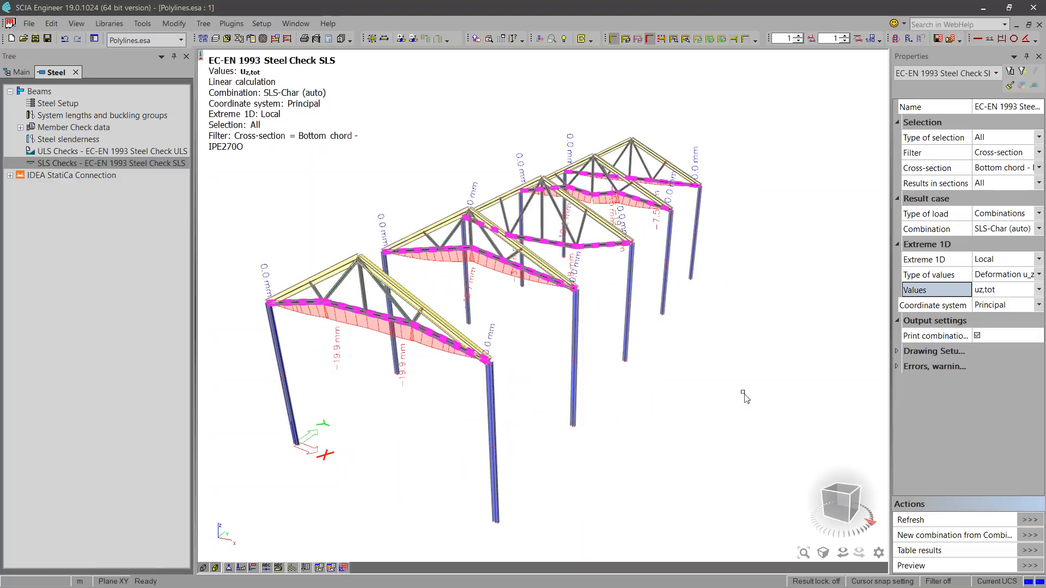
# - Clear the selection and select all columns that share the front column's cross-section
pyautogui.keyDown('ctrl'); pyautogui.moveTo(741, 399); pyautogui.dragTo(721, 403, button='right'); pyautogui.keyUp('ctrl')
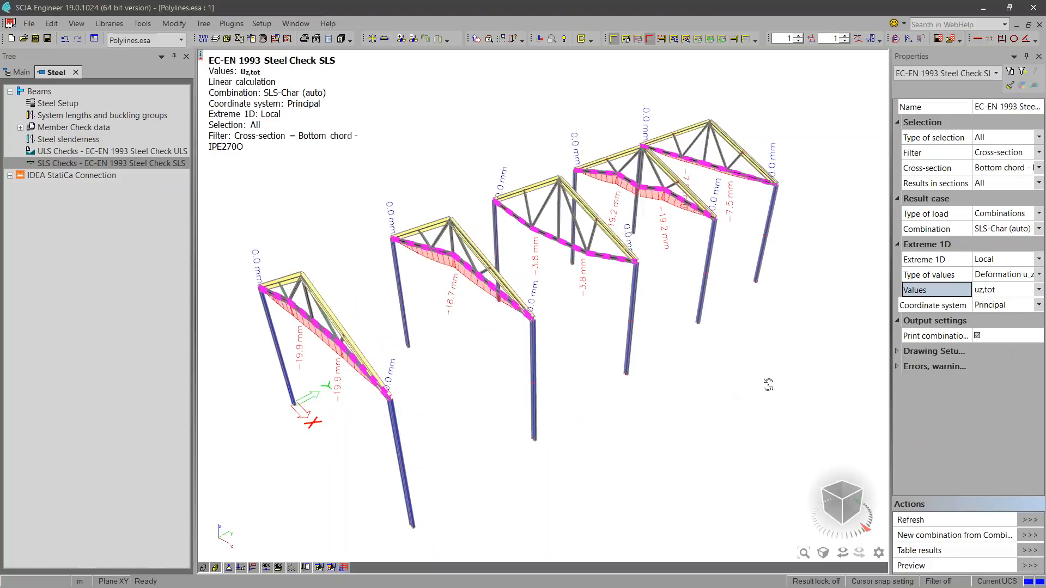
pyautogui.keyDown('ctrl'); pyautogui.moveTo(768, 384); pyautogui.dragTo(771, 378, button='right'); pyautogui.keyUp('ctrl')
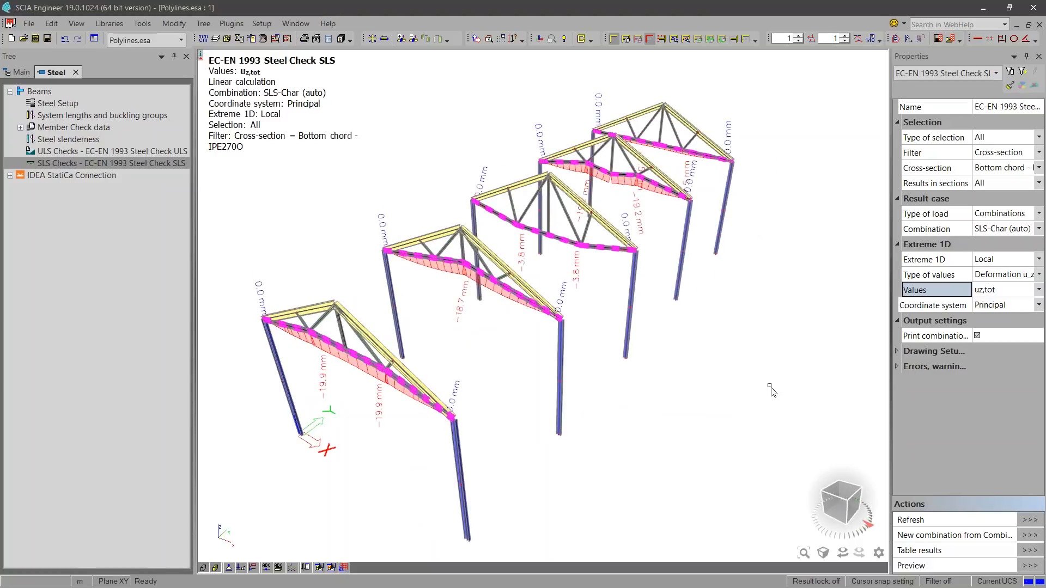
pyautogui.keyDown('shift'); pyautogui.moveTo(764, 374); pyautogui.dragTo(779, 347, button='right'); pyautogui.keyUp('shift')
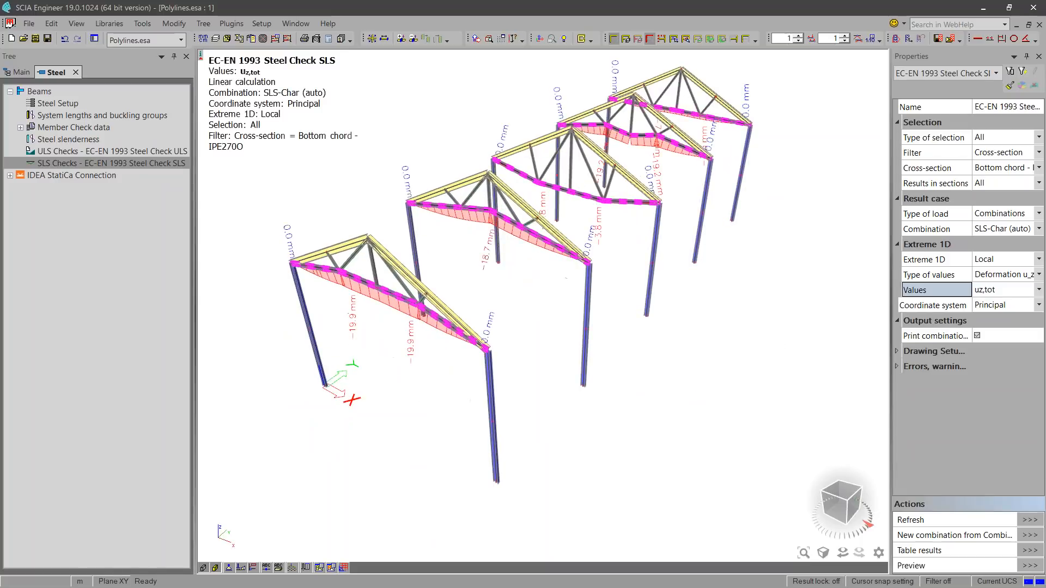
pyautogui.press('Escape')
pyautogui.click(483, 361)
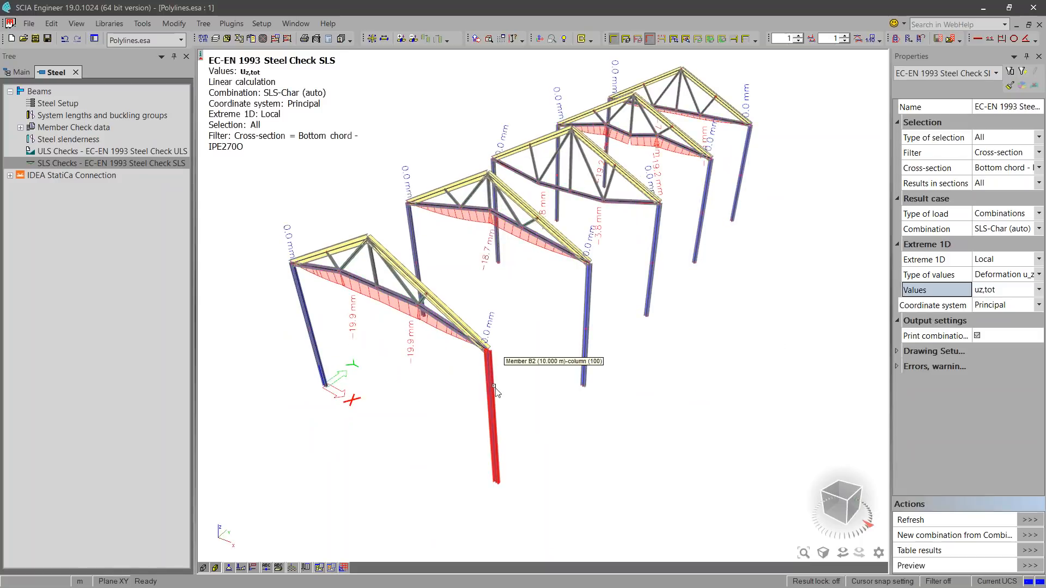
pyautogui.click(959, 75)
pyautogui.click(955, 99)
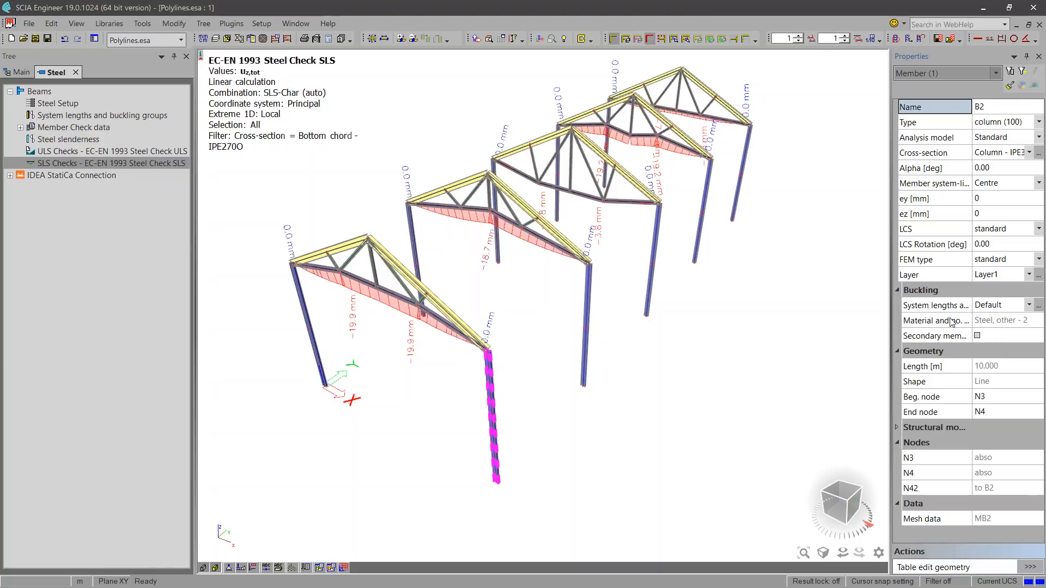
pyautogui.click(910, 154)
pyautogui.click(1022, 72)
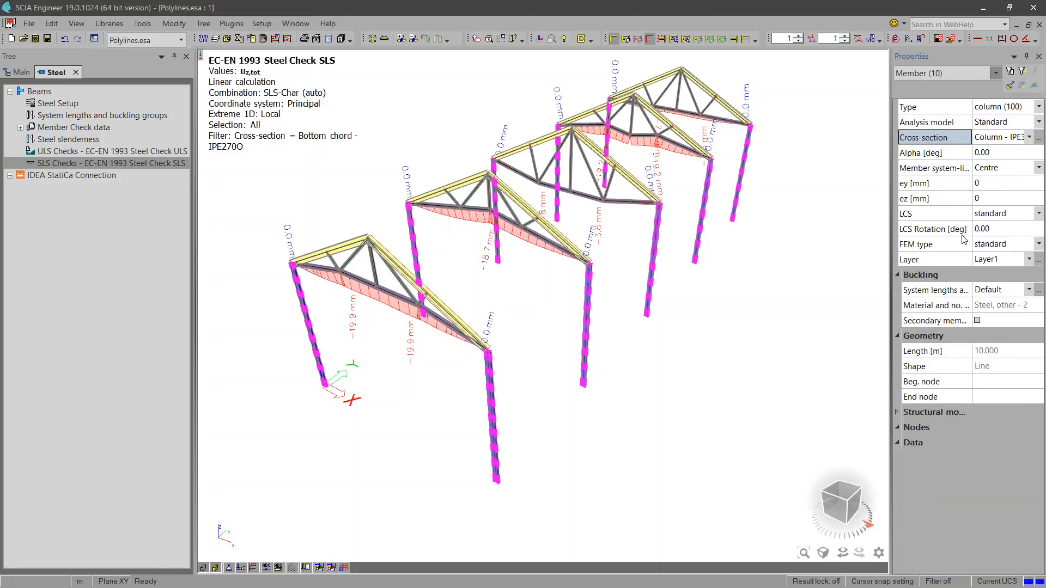
# - Open the system lengths and buckling settings for the selected columns and assign Deflection z to its own def z system
pyautogui.click(1038, 290)
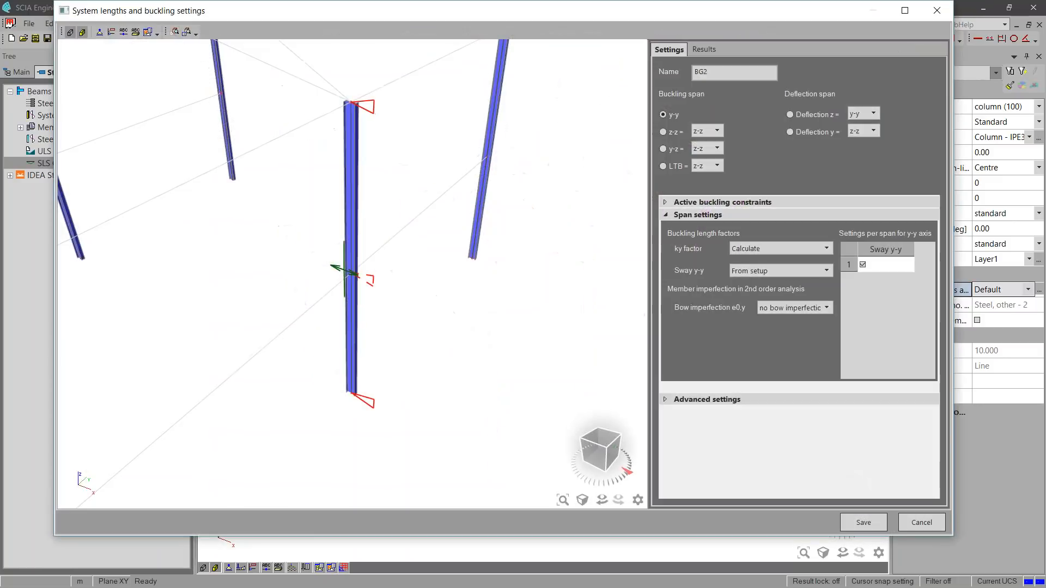
pyautogui.scroll(-2, 403, 321)
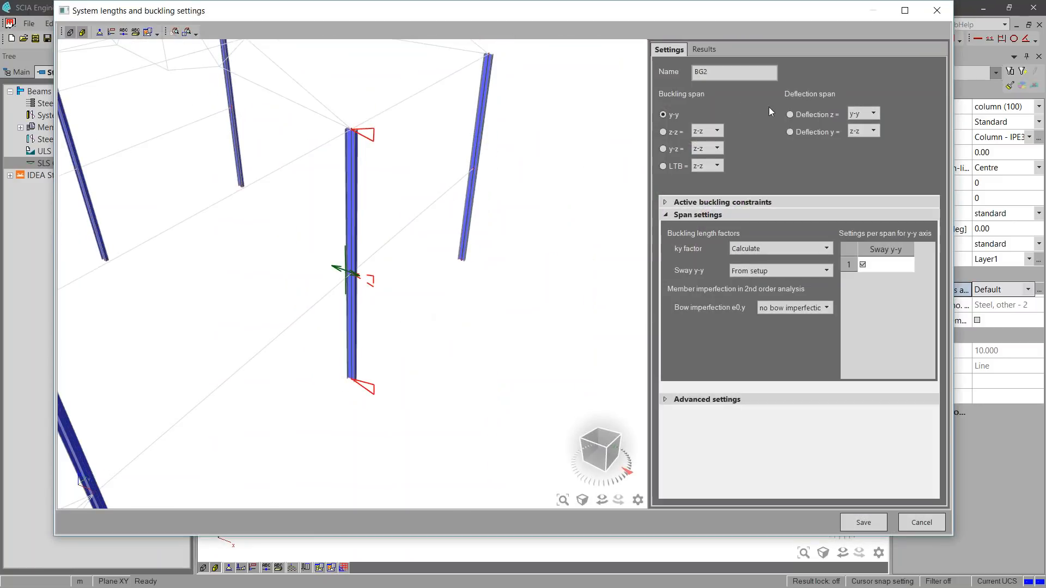
pyautogui.click(869, 114)
pyautogui.click(860, 142)
pyautogui.keyDown('ctrl'); pyautogui.moveTo(411, 314); pyautogui.dragTo(397, 303, button='right'); pyautogui.keyUp('ctrl')
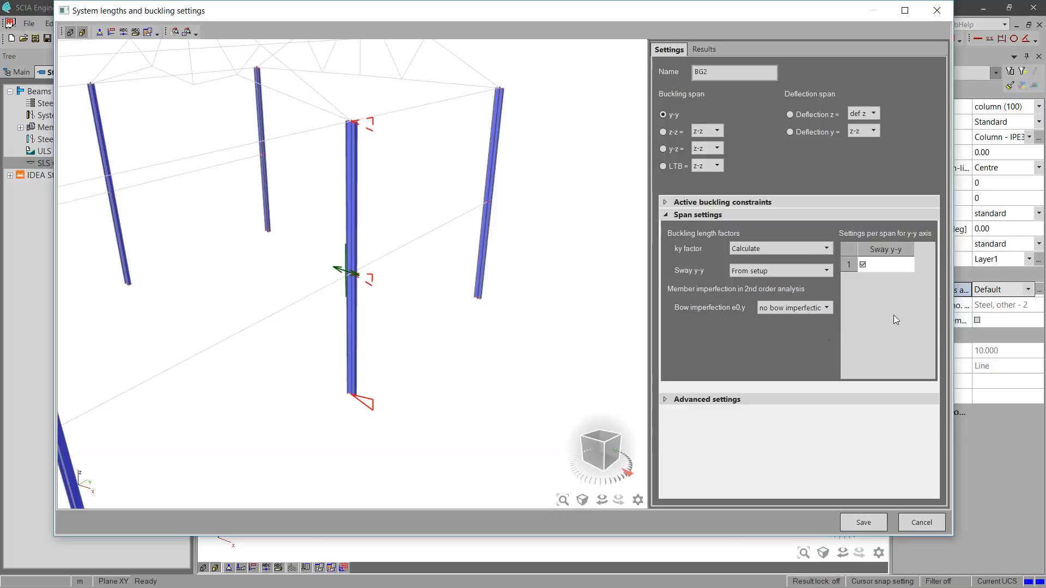
# - Define the def z deflection limits for all spans, with the total loads limit set to L/300
pyautogui.click(806, 111)
pyautogui.click(885, 245)
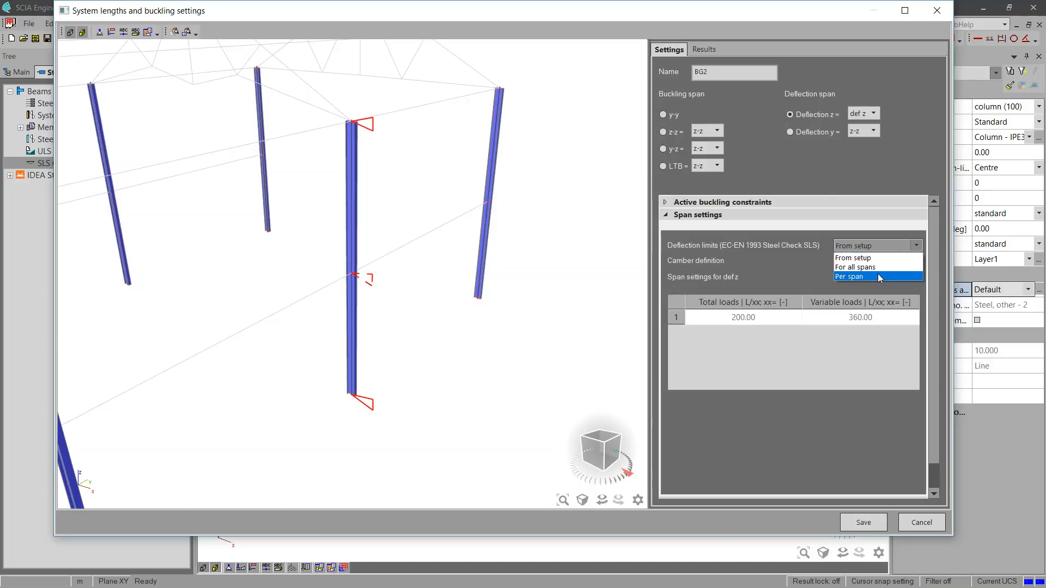
pyautogui.click(855, 267)
pyautogui.doubleClick(768, 317)
pyautogui.write('3')
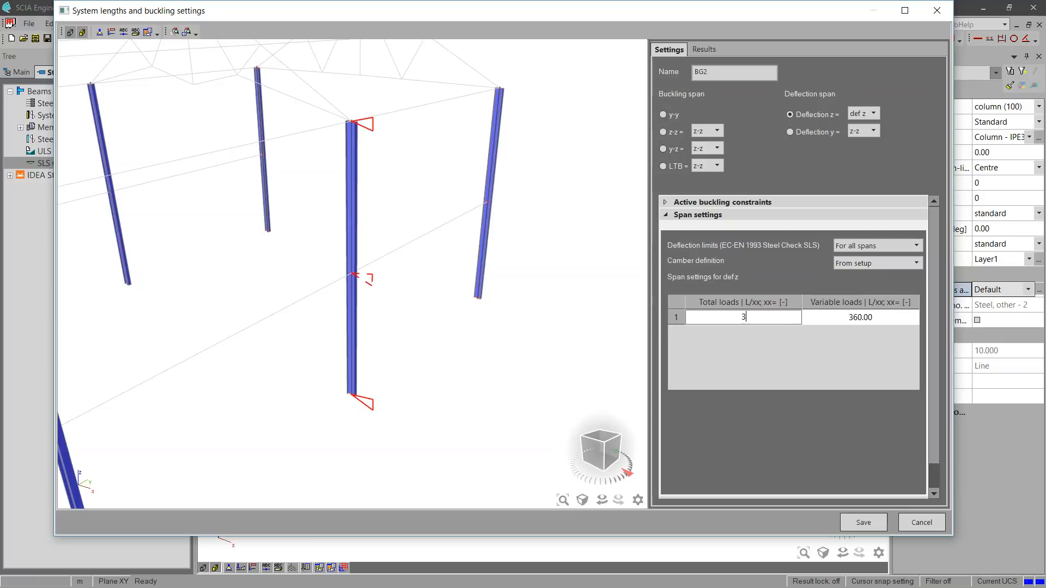
pyautogui.write('00')
pyautogui.press('Tab')
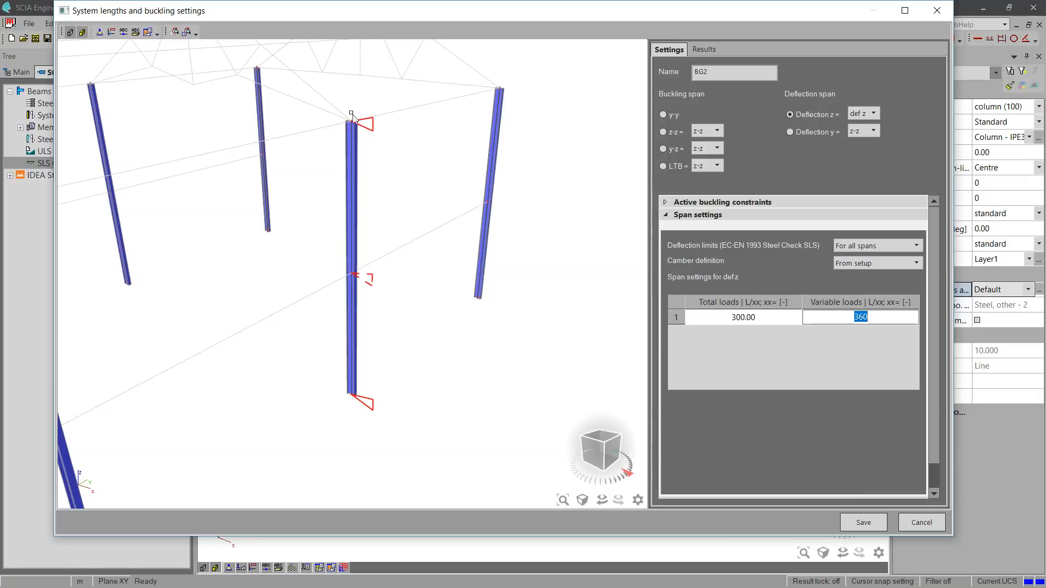
# - Release the def z constraint at the column's upper end, compare it with the y-y system, and save the buckling settings
pyautogui.click(373, 125)
pyautogui.click(674, 116)
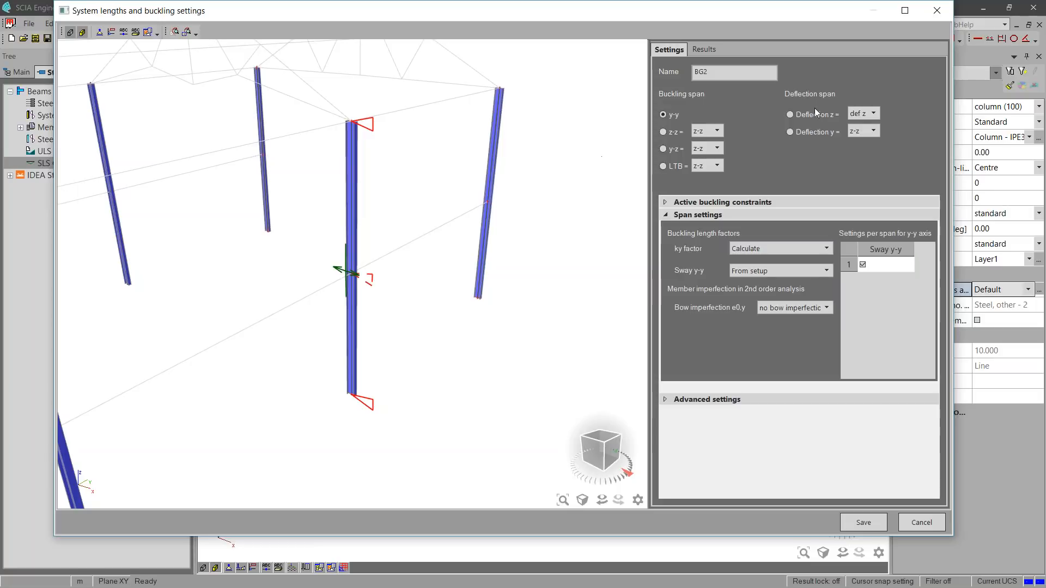
pyautogui.click(789, 114)
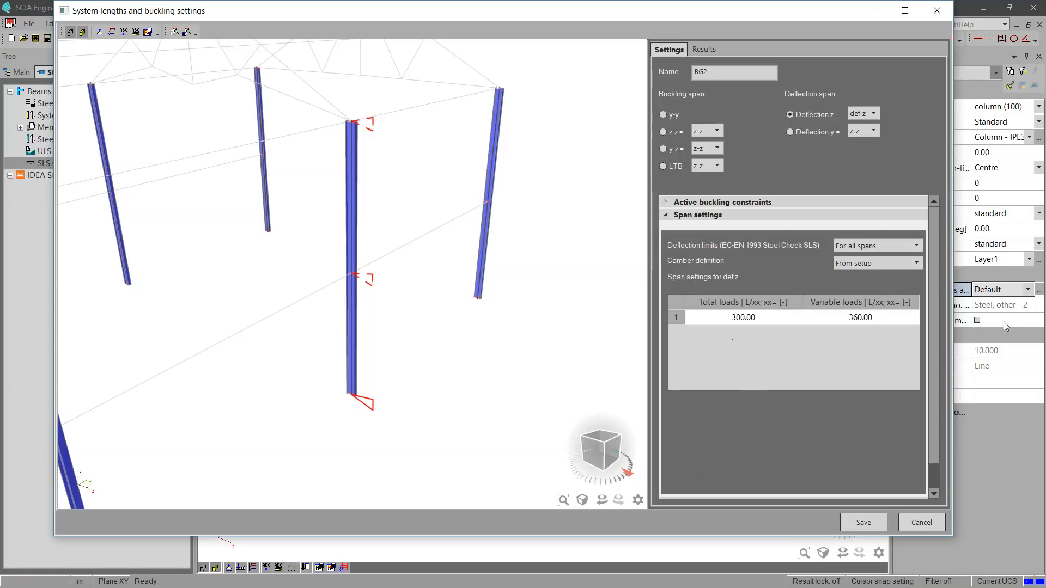
pyautogui.click(874, 518)
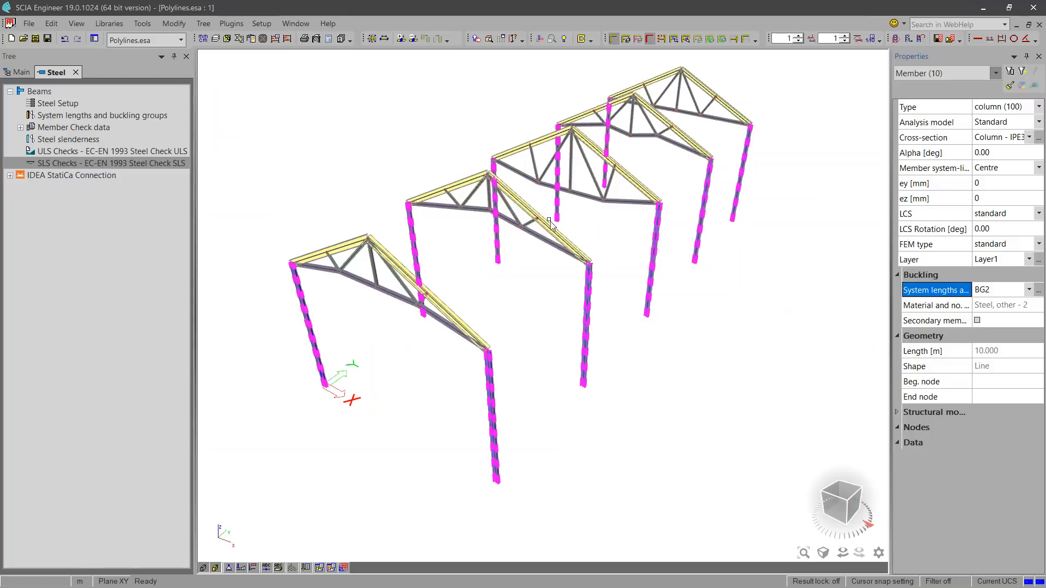
# - Filter the SLS steel check to the column cross-section IPE330 and refresh the uz,tot deflection diagrams
pyautogui.click(949, 75)
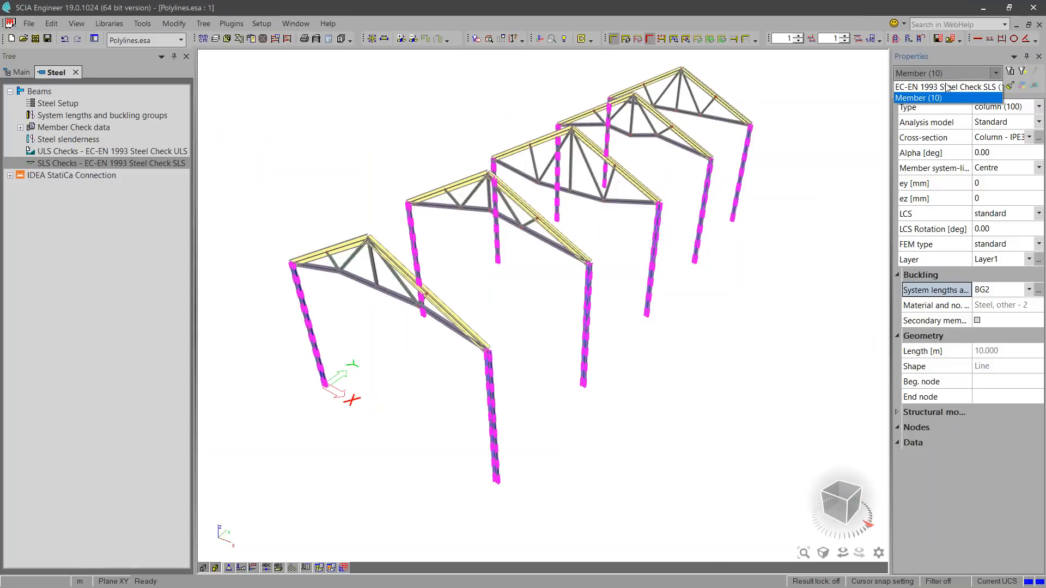
pyautogui.click(948, 88)
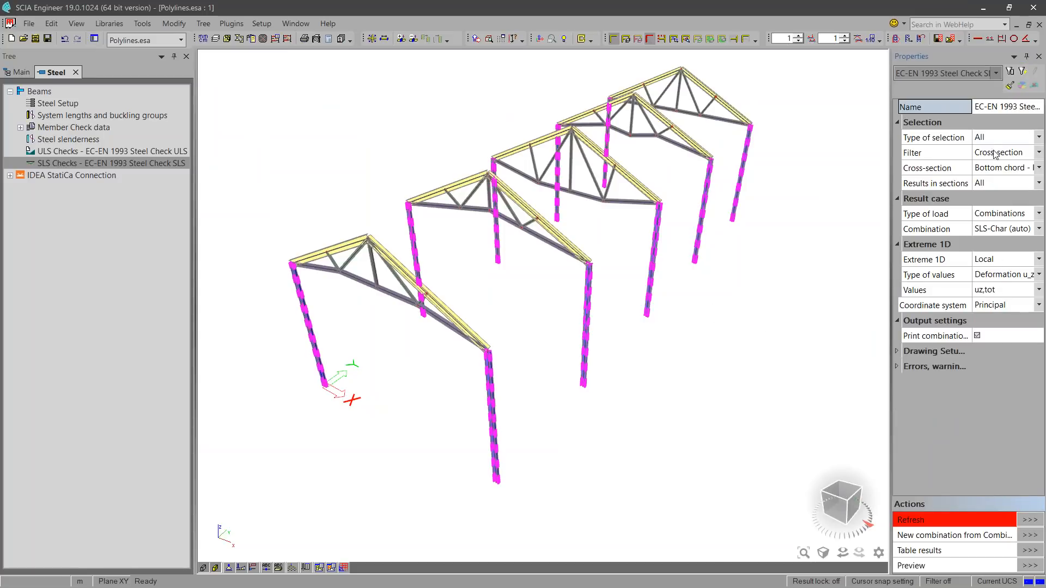
pyautogui.click(1002, 168)
pyautogui.click(1002, 198)
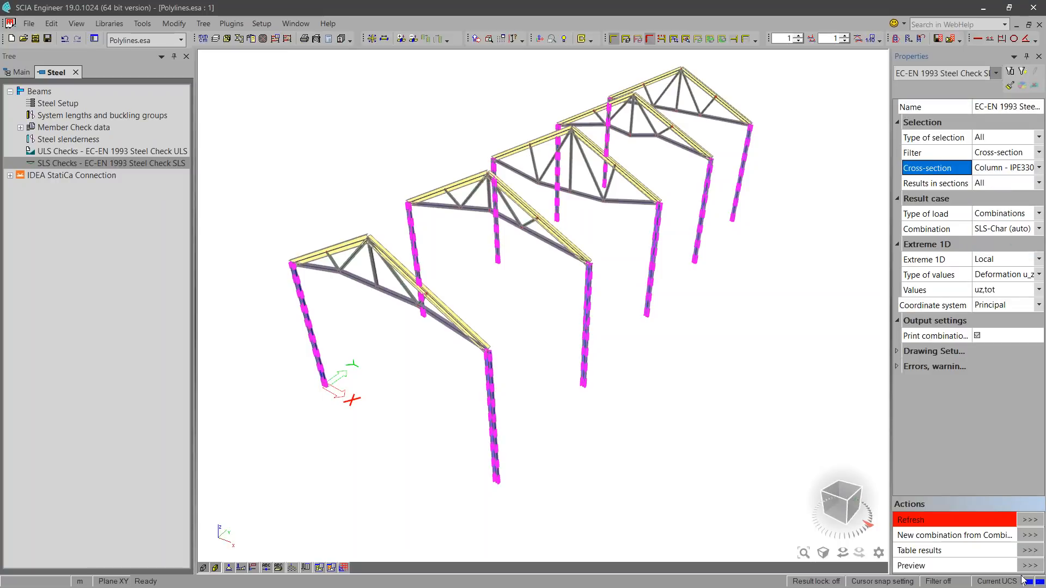
pyautogui.click(1017, 290)
pyautogui.click(1017, 289)
pyautogui.click(1017, 290)
pyautogui.click(1037, 520)
pyautogui.moveTo(607, 439)
pyautogui.keyDown('ctrl'); pyautogui.mouseDown(button='right')
pyautogui.moveTo(614, 424)
pyautogui.moveTo(651, 447)
pyautogui.mouseUp(button='right'); pyautogui.keyUp('ctrl')
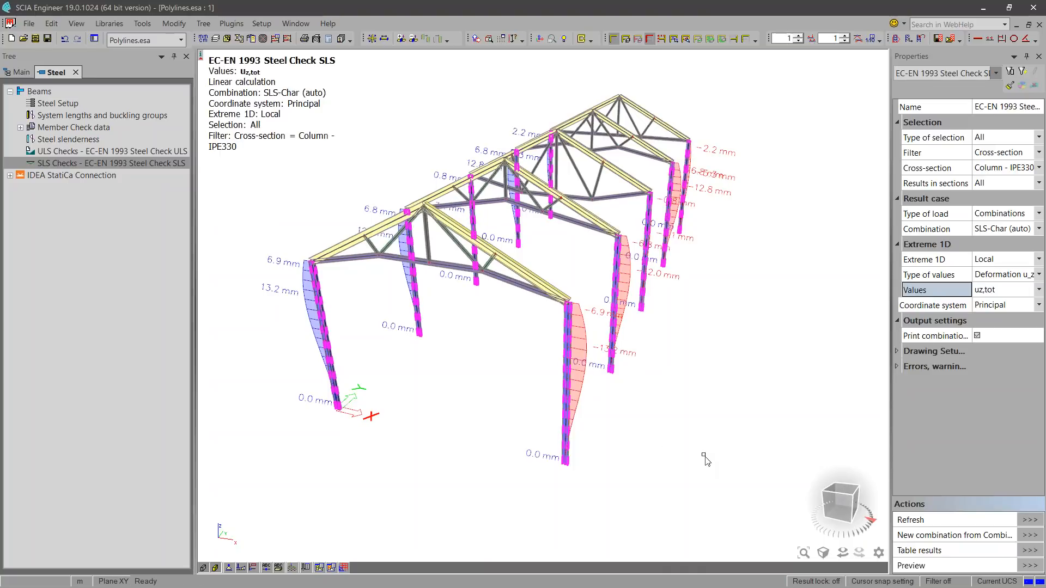
pyautogui.keyDown('ctrl'); pyautogui.moveTo(706, 453); pyautogui.dragTo(677, 443, button='right'); pyautogui.keyUp('ctrl')
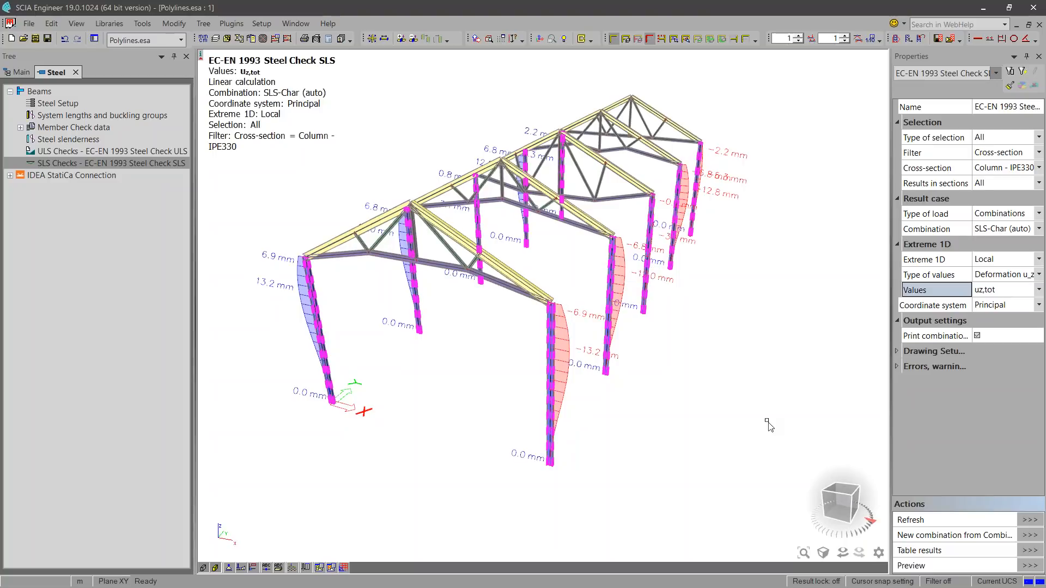
pyautogui.click(898, 351)
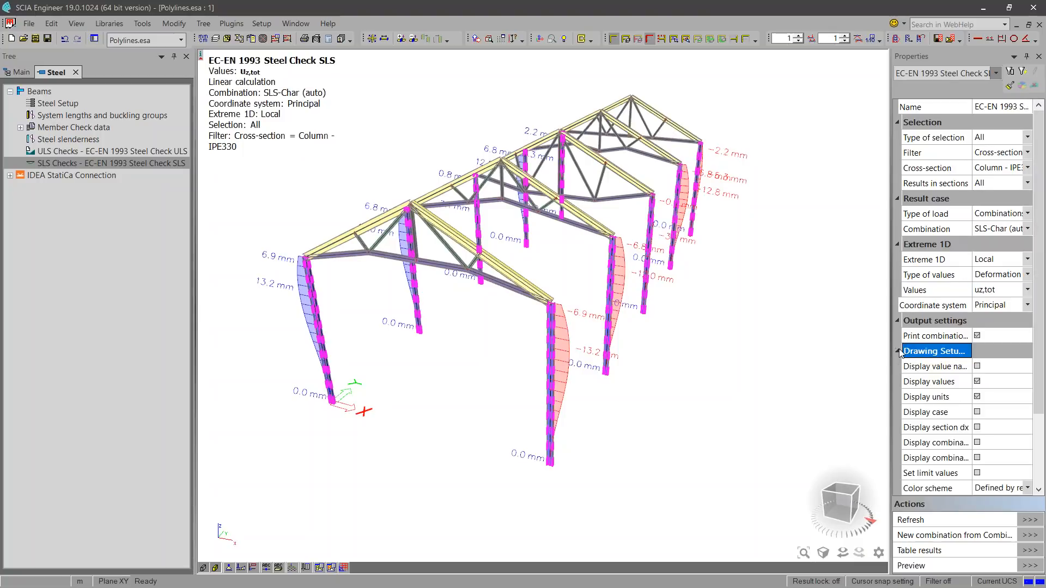
pyautogui.scroll(-2, 937, 392)
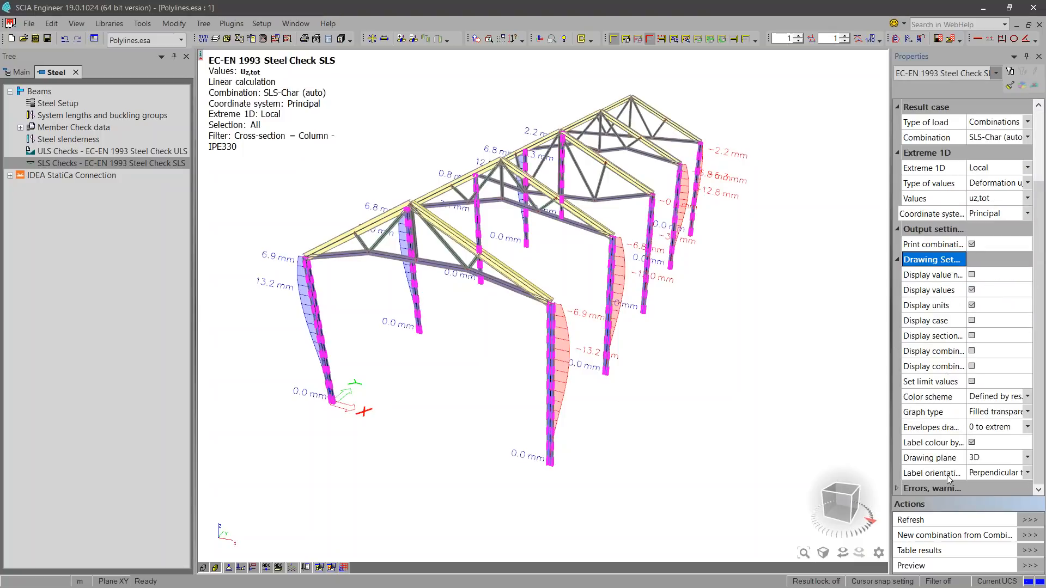
pyautogui.click(897, 261)
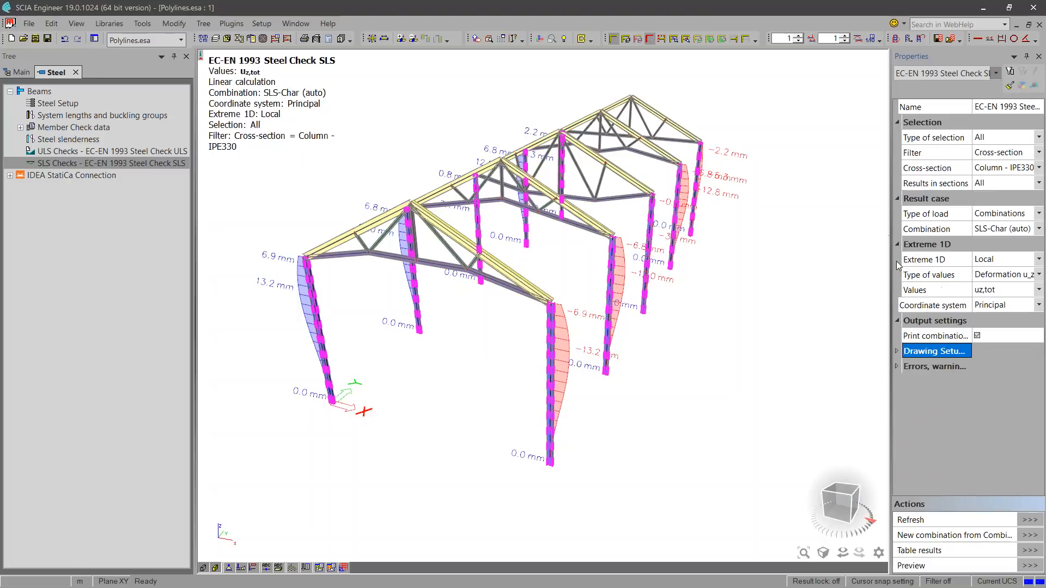
pyautogui.click(898, 351)
pyautogui.scroll(-2, 1005, 446)
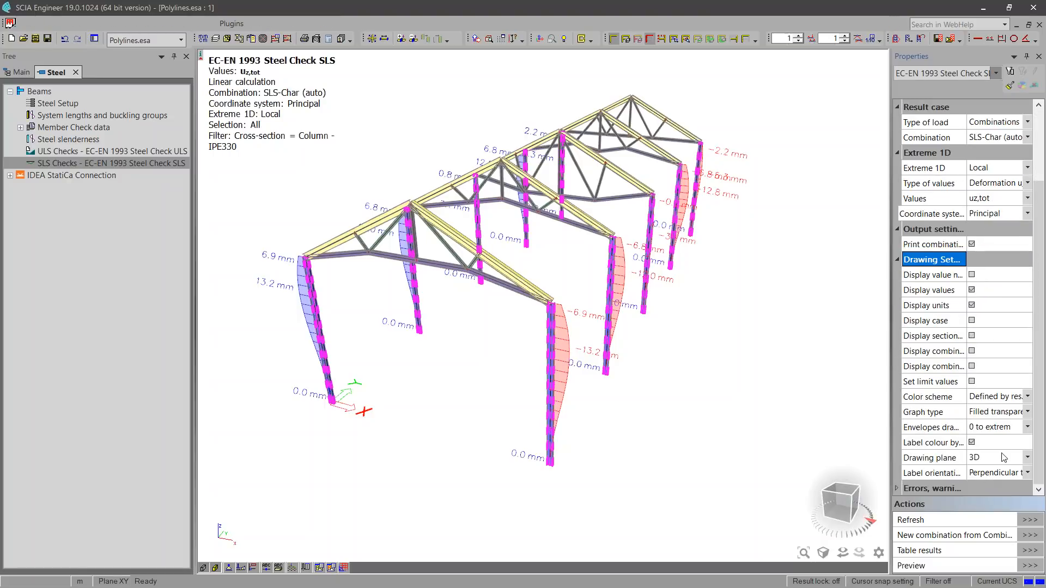
pyautogui.click(897, 261)
# - Set the SLS check to show all notes and refresh the results on the columns
pyautogui.click(897, 366)
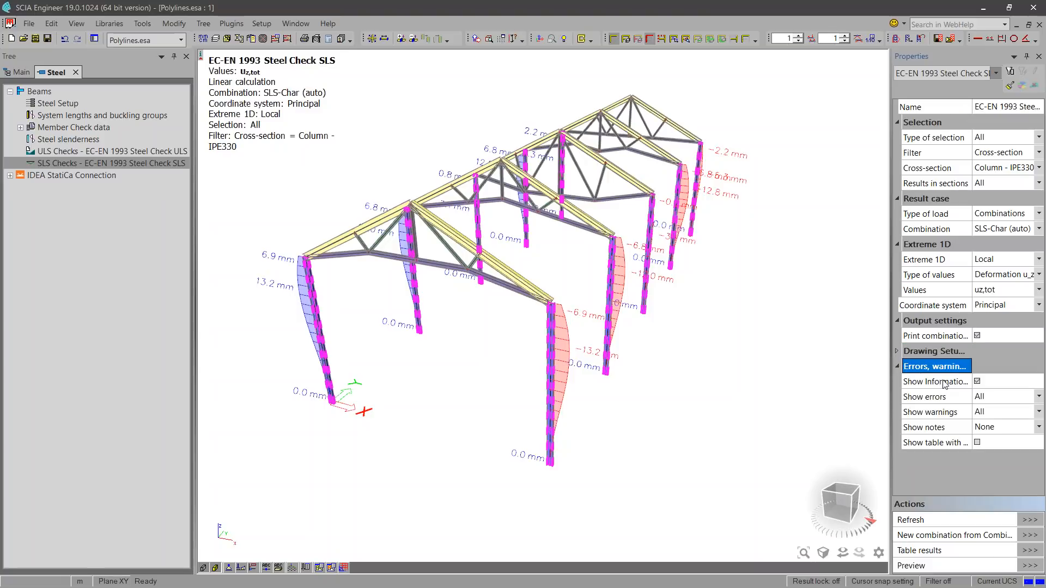
pyautogui.click(1014, 428)
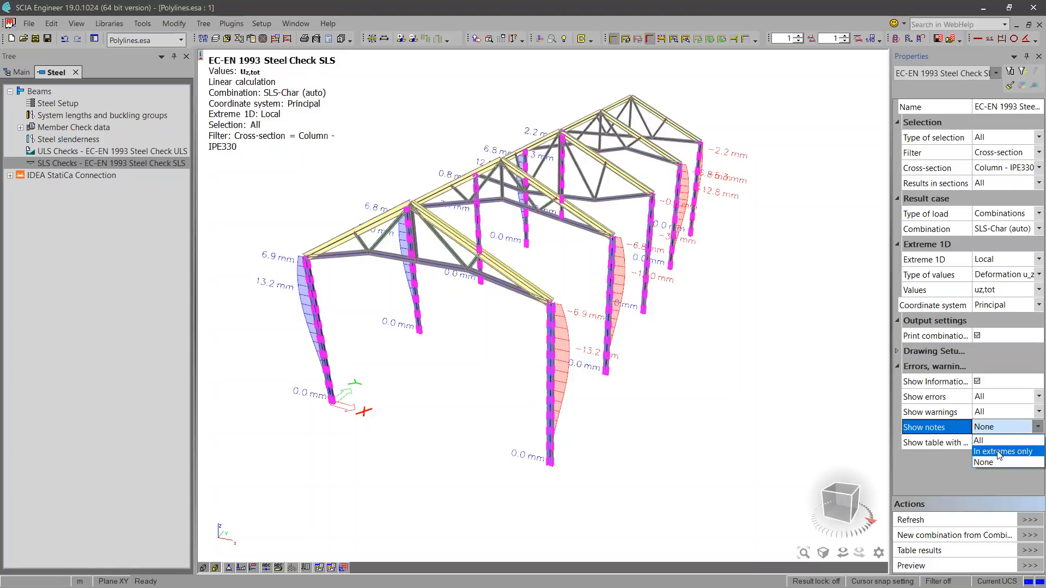
pyautogui.click(989, 440)
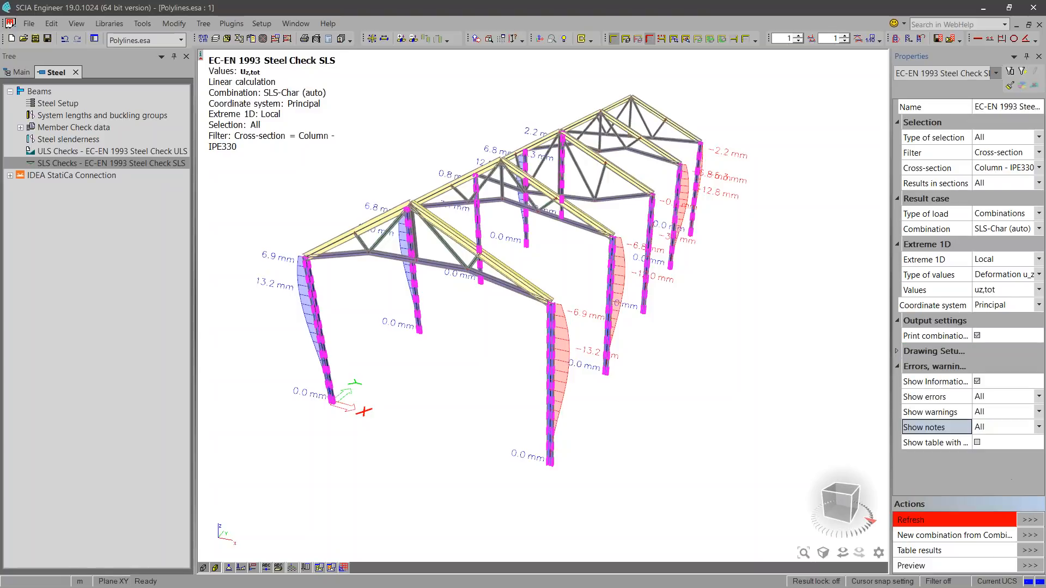
pyautogui.moveTo(566, 403)
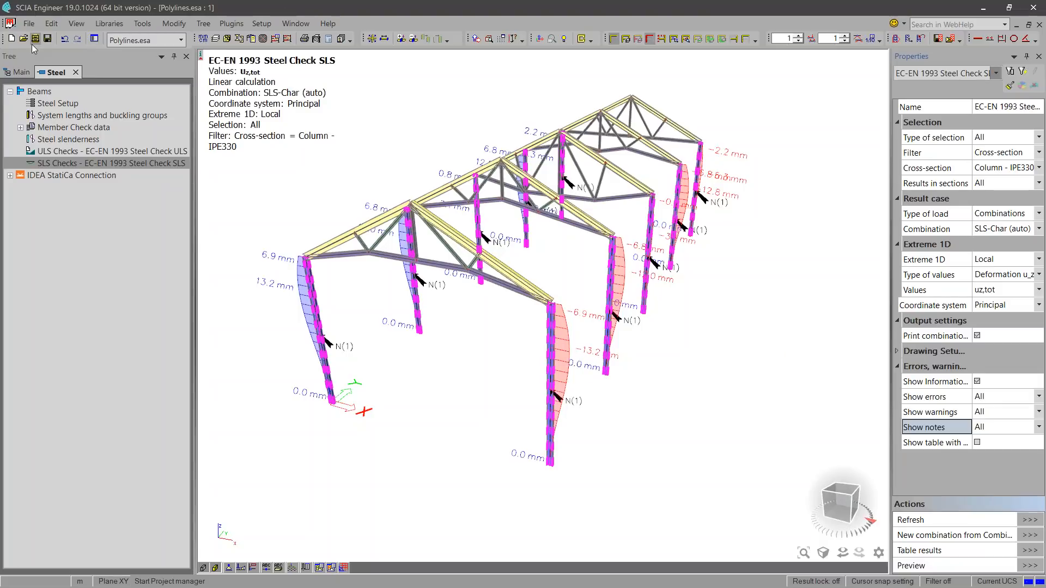
# - Open the project Polylines_SIA.esa from the Steel_webinar folder
pyautogui.click(143, 42)
pyautogui.click(143, 42)
pyautogui.click(23, 40)
pyautogui.click(261, 170)
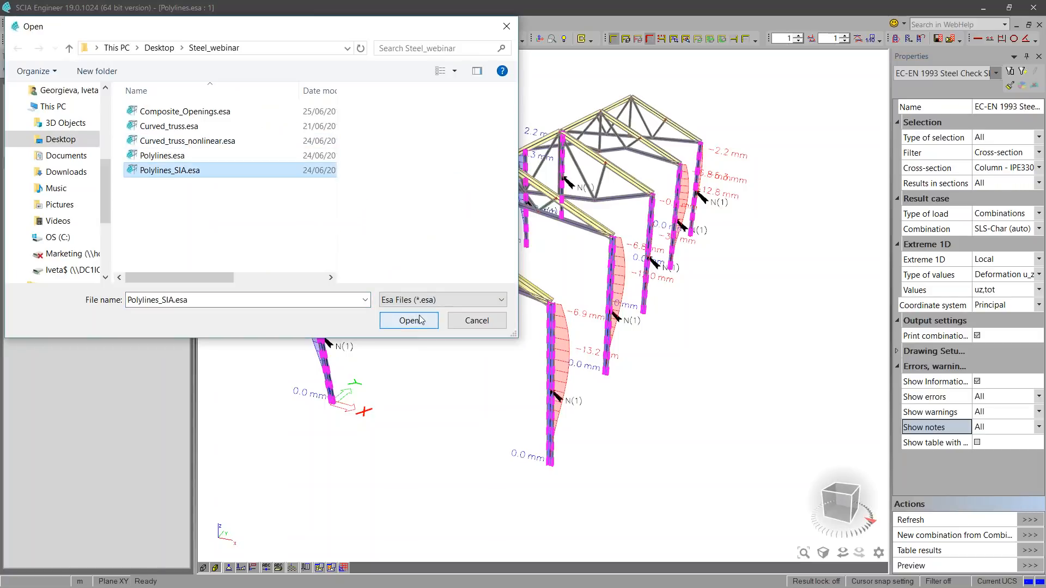
pyautogui.click(398, 321)
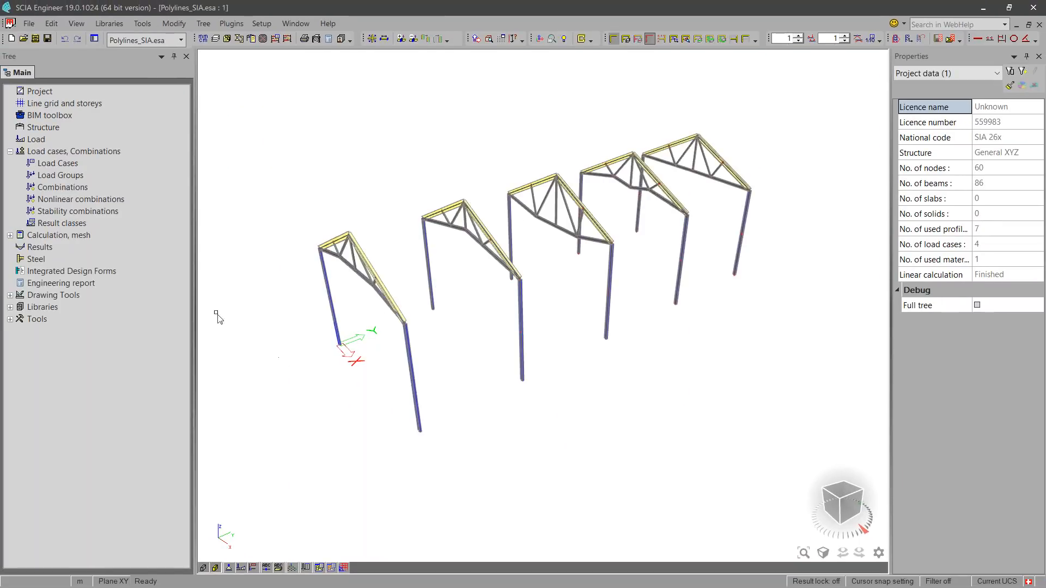
# - Open the SIA 263 steel setup, examine the buckling and deflection system relations and SLS deflection limits, and close it
pyautogui.click(30, 260)
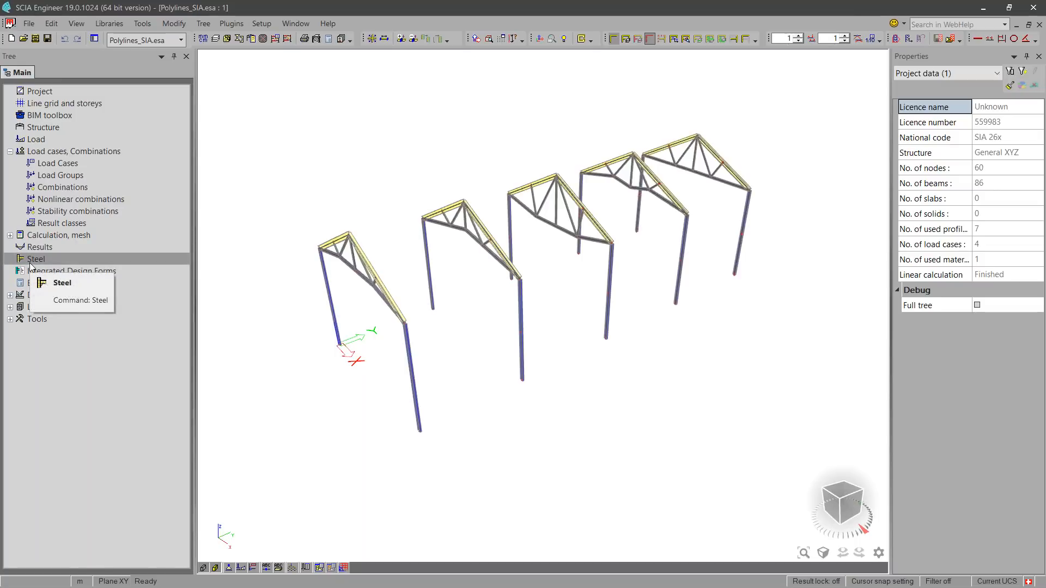
pyautogui.click(10, 92)
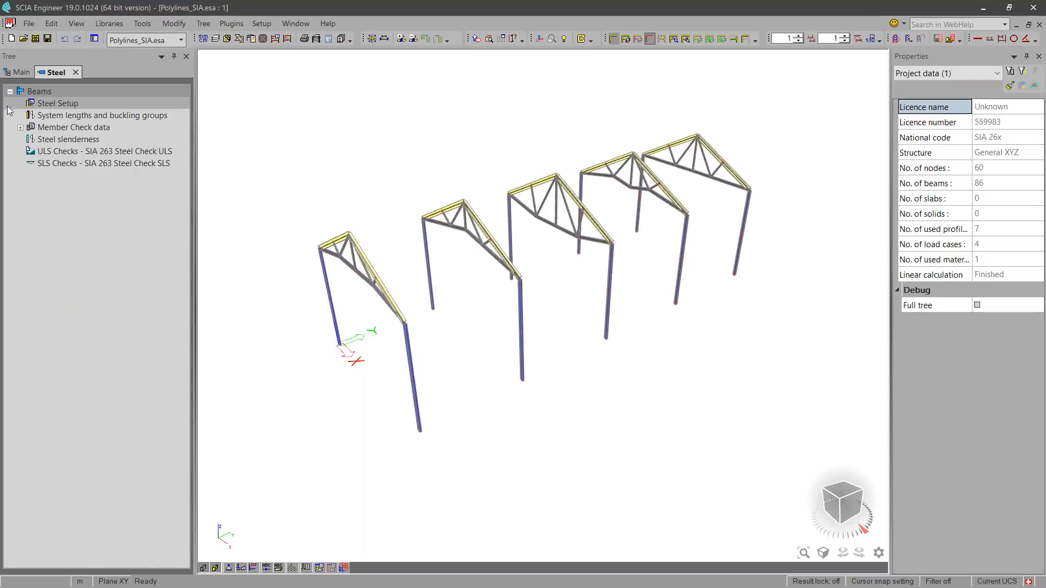
pyautogui.click(58, 103)
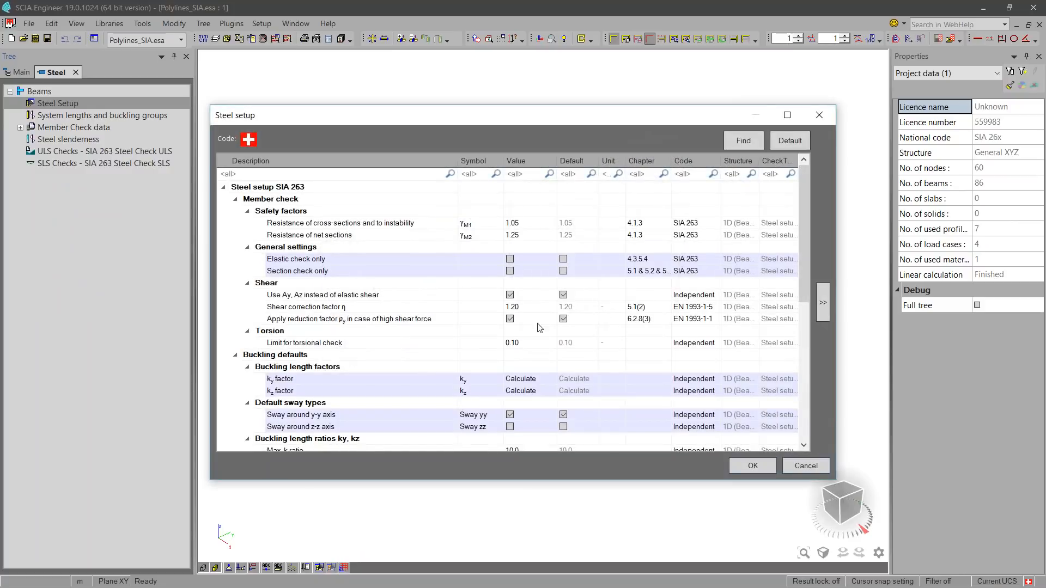
pyautogui.scroll(-8, 541, 250)
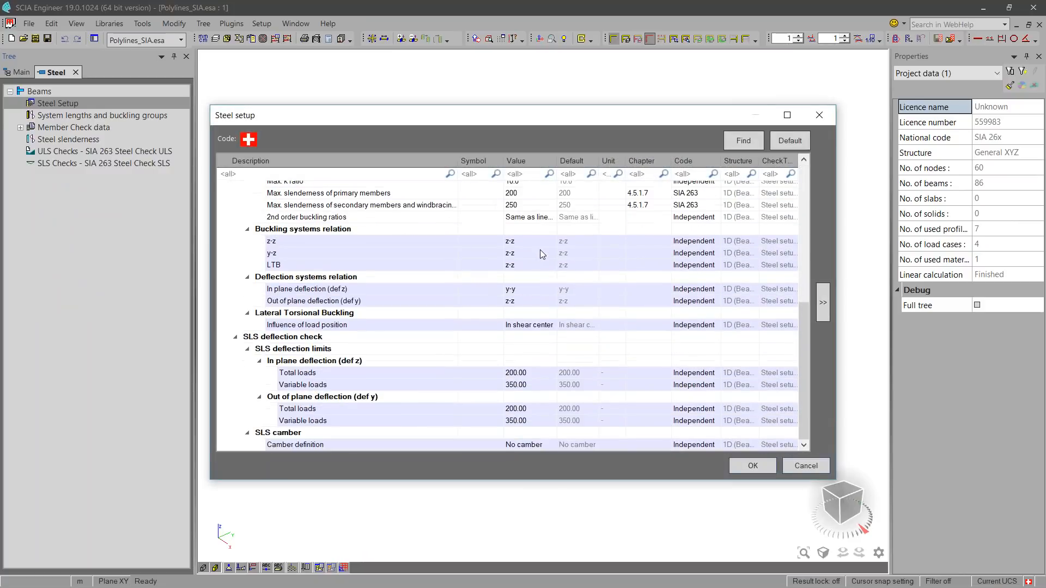
pyautogui.click(820, 116)
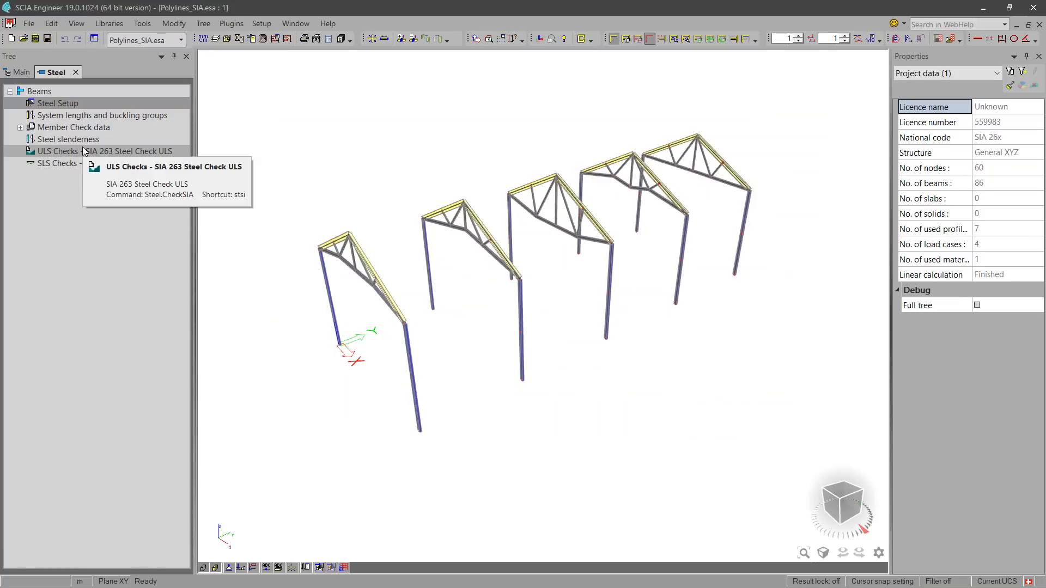
# - Run the SIA 263 ULS steel check on all members for the ULS-Standard combination and inspect the warnings on the middle truss
pyautogui.click(84, 151)
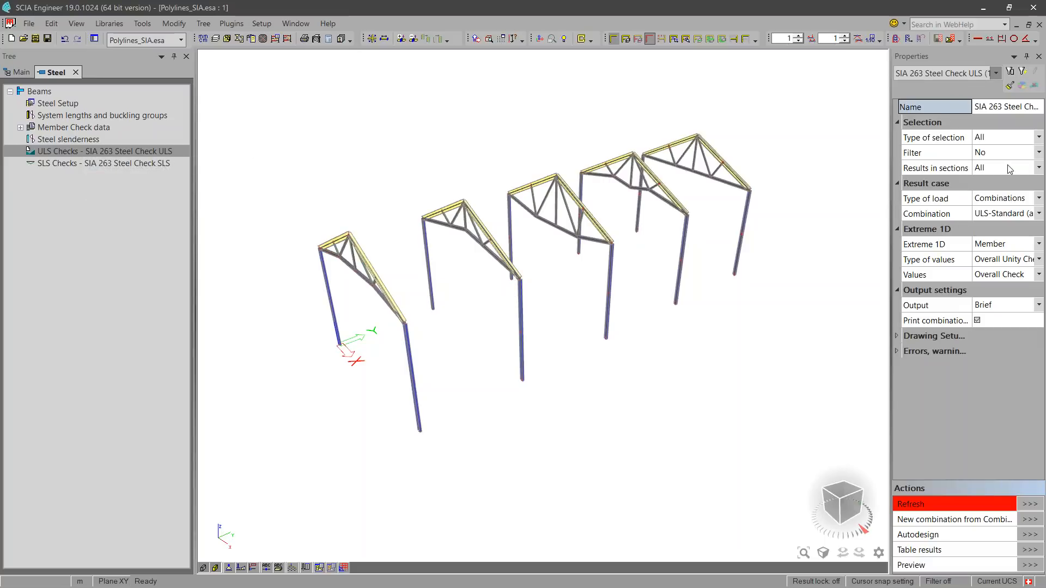
pyautogui.click(994, 216)
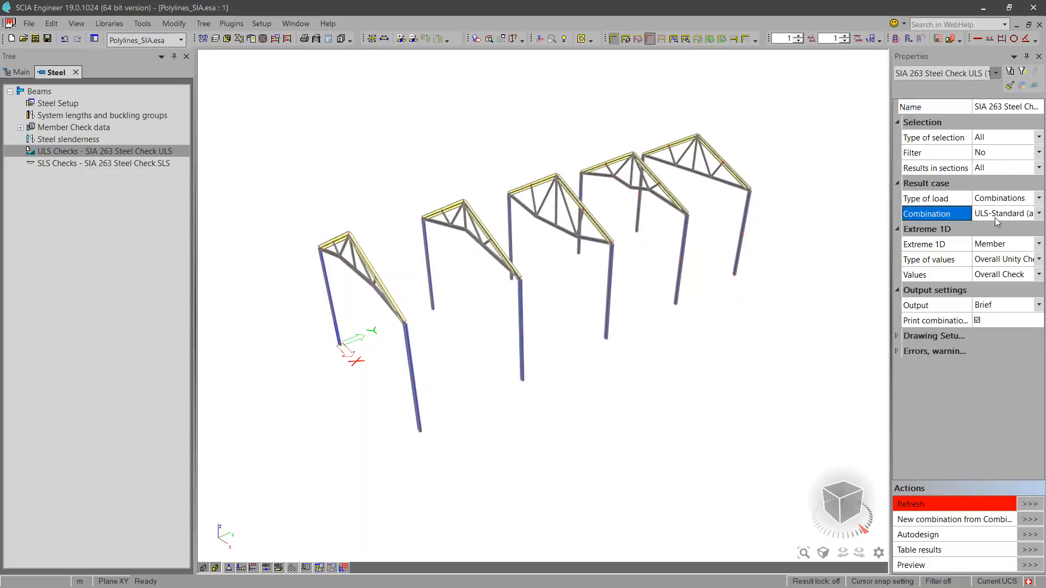
pyautogui.click(1030, 504)
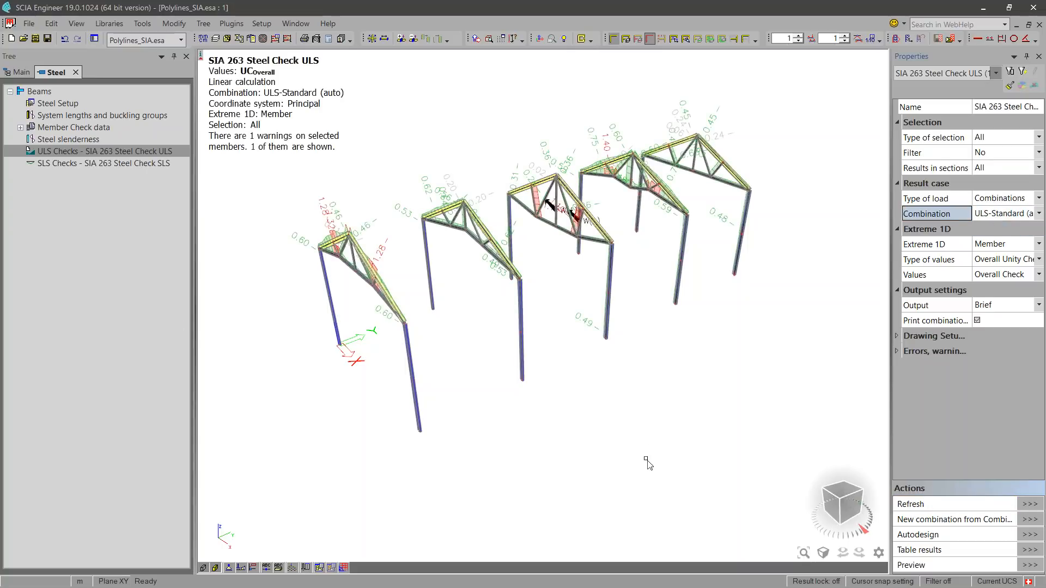
pyautogui.keyDown('ctrl'); pyautogui.moveTo(651, 461); pyautogui.dragTo(627, 432, button='right'); pyautogui.keyUp('ctrl')
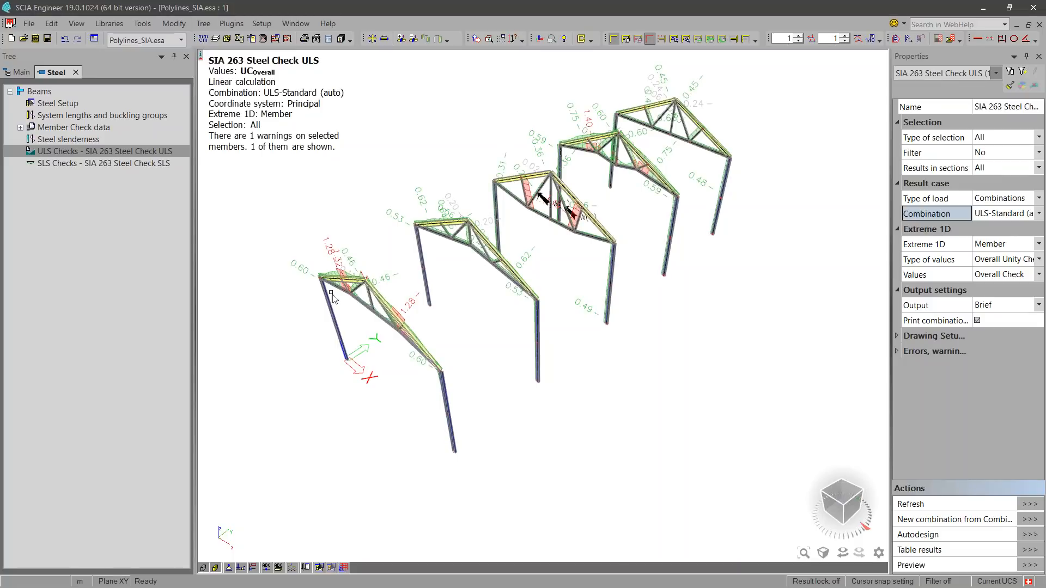
pyautogui.moveTo(547, 207)
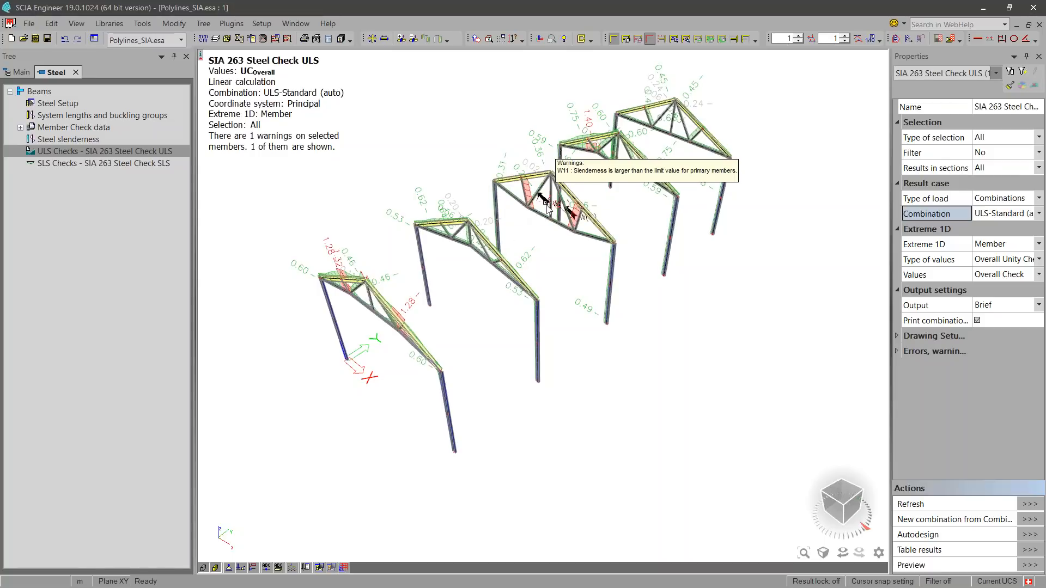
# - List the ULS check results in a table, sort them by descending overall unity check and preview the report for member B33
pyautogui.click(1026, 552)
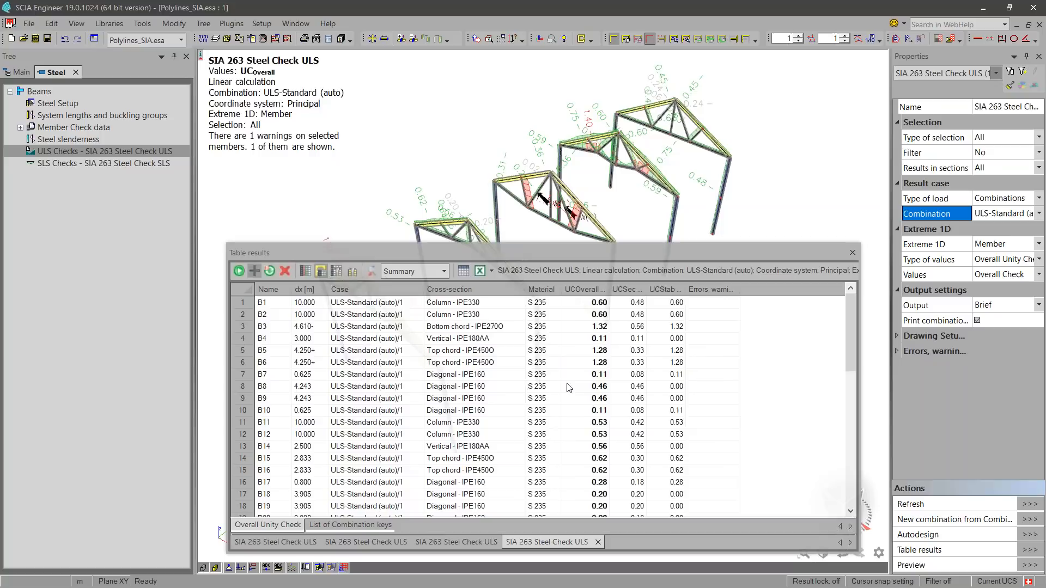
pyautogui.click(572, 289)
pyautogui.click(572, 290)
pyautogui.click(244, 303)
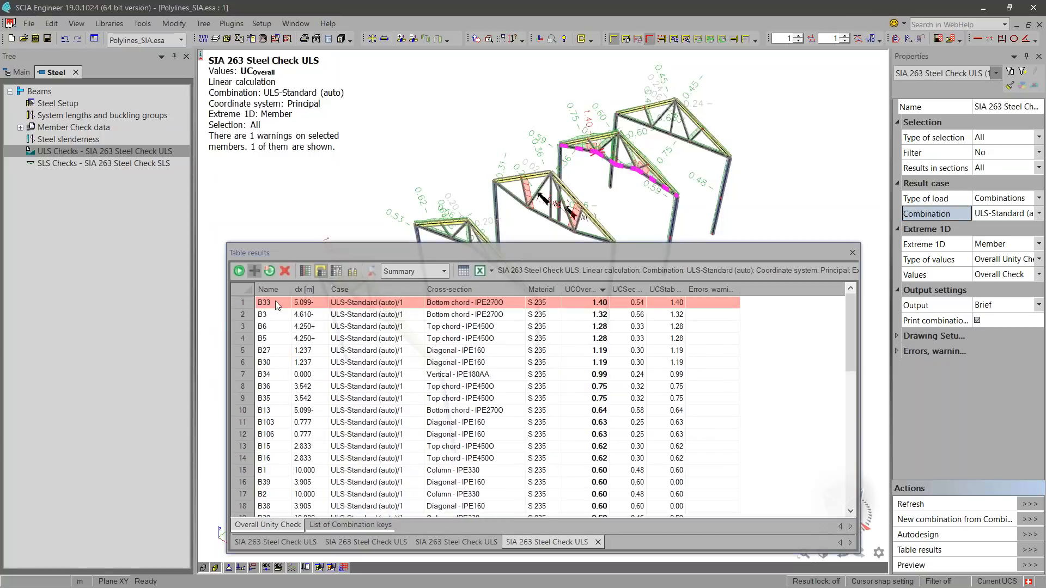
pyautogui.click(371, 271)
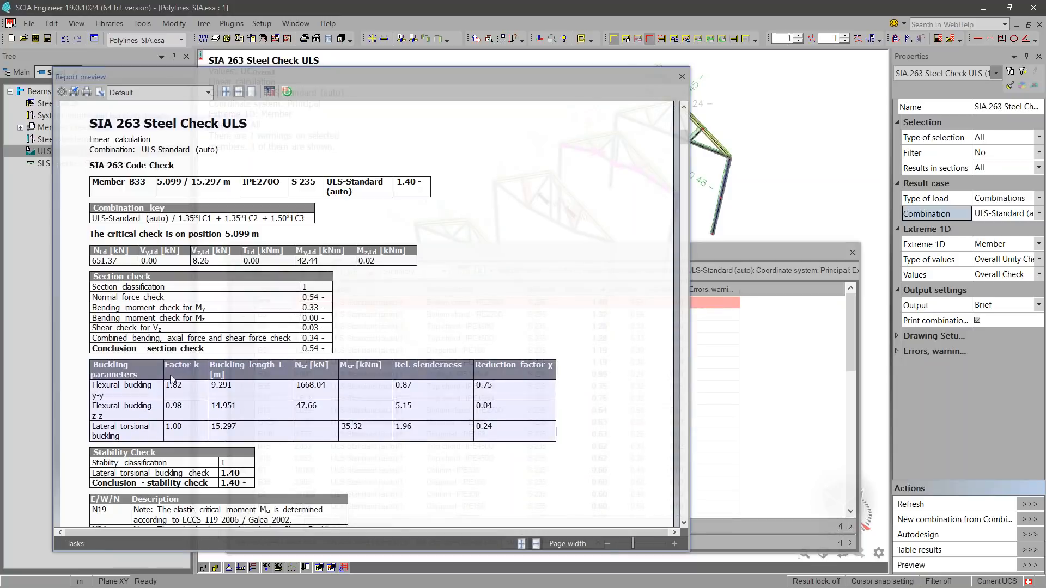
# - Move the results table aside, examine the buckling and geometry properties of bottom chord B33, and close them unchanged
pyautogui.moveTo(741, 254); pyautogui.dragTo(1032, 393)
pyautogui.moveTo(791, 205); pyautogui.dragTo(888, 251, button='middle')
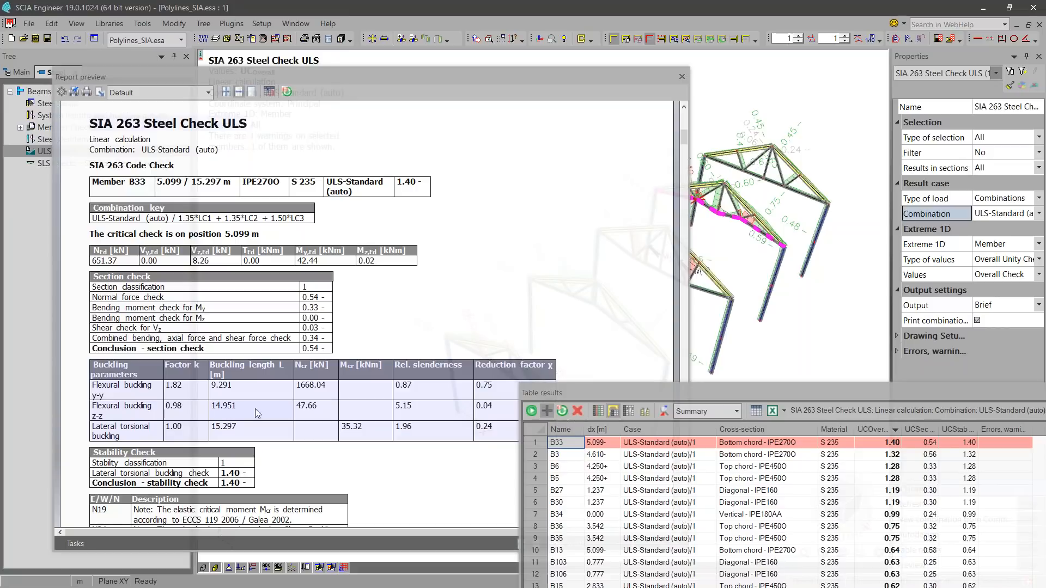
pyautogui.doubleClick(763, 240)
pyautogui.scroll(-1, 558, 303)
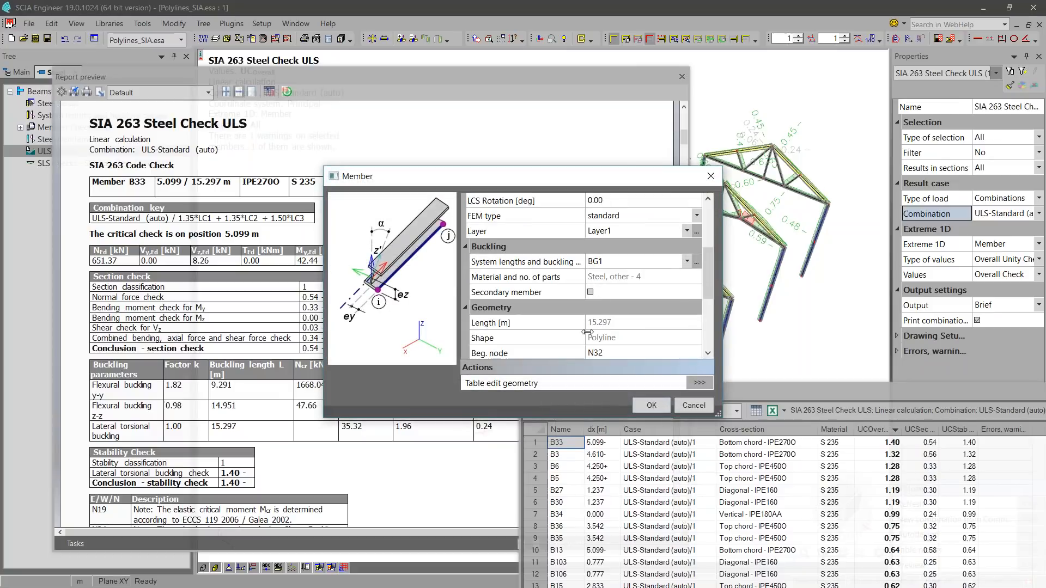
pyautogui.click(711, 175)
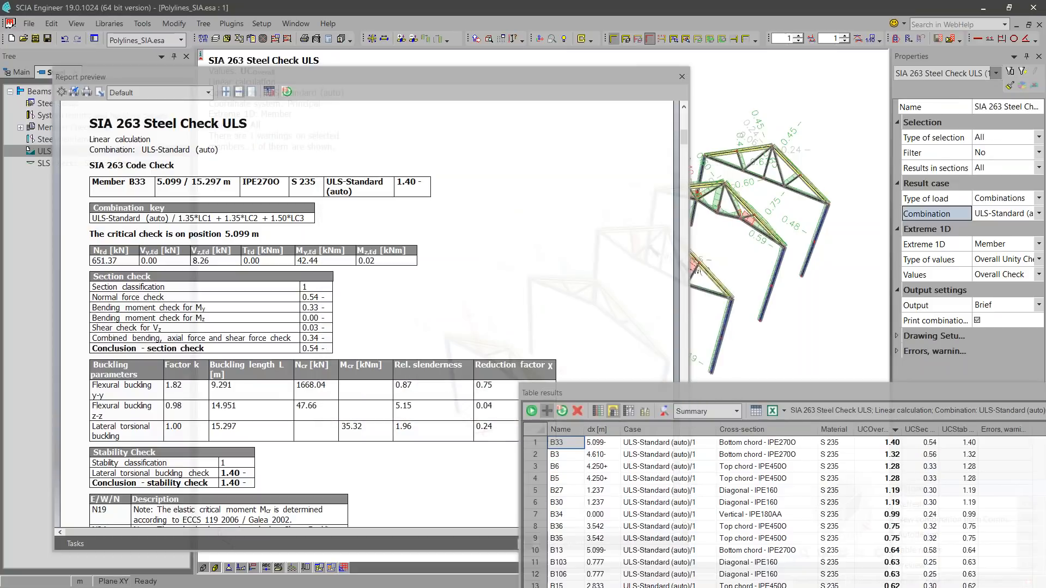
# - Switch the table's report output to Detailed for member B33, read through its section and stability checks, and move the table out of the way
pyautogui.click(698, 407)
pyautogui.click(693, 432)
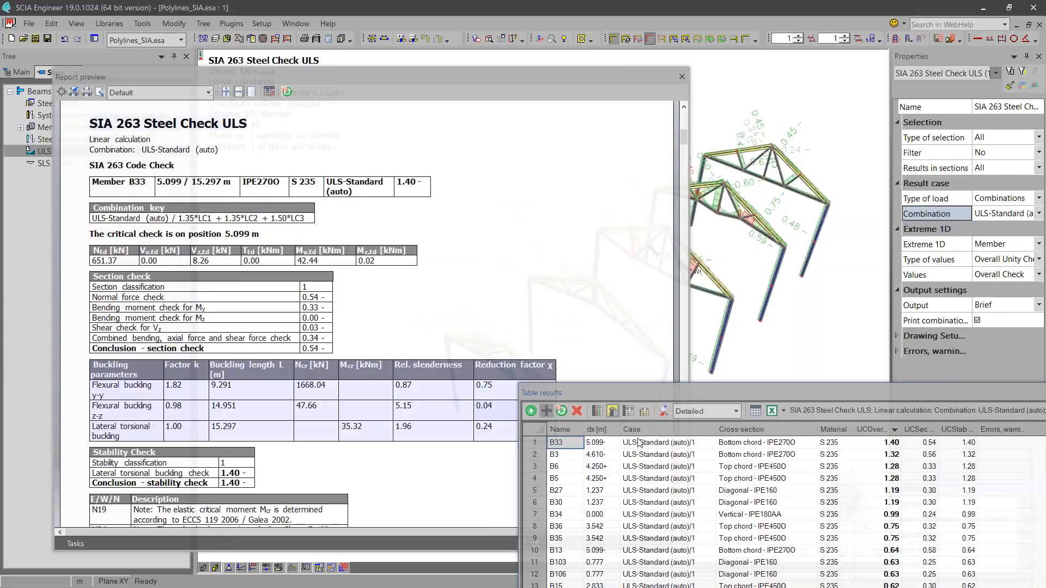
pyautogui.click(596, 444)
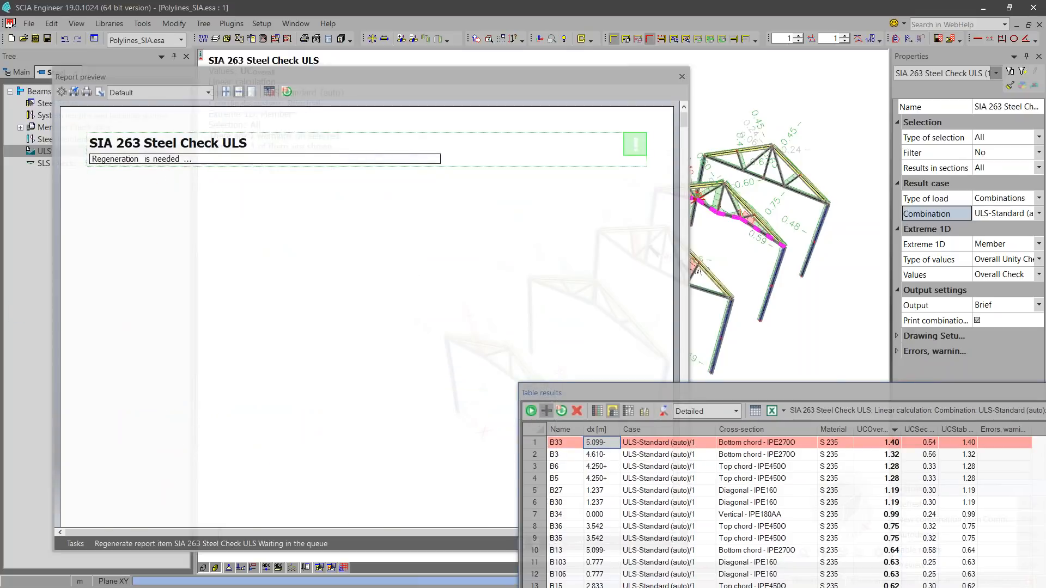
pyautogui.scroll(-10, 353, 370)
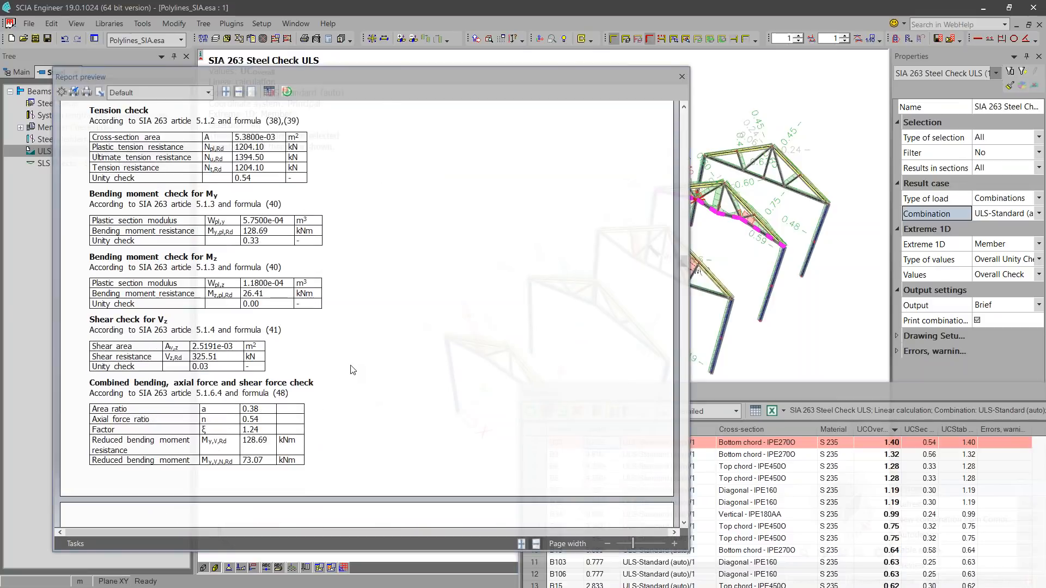
pyautogui.scroll(-5, 353, 370)
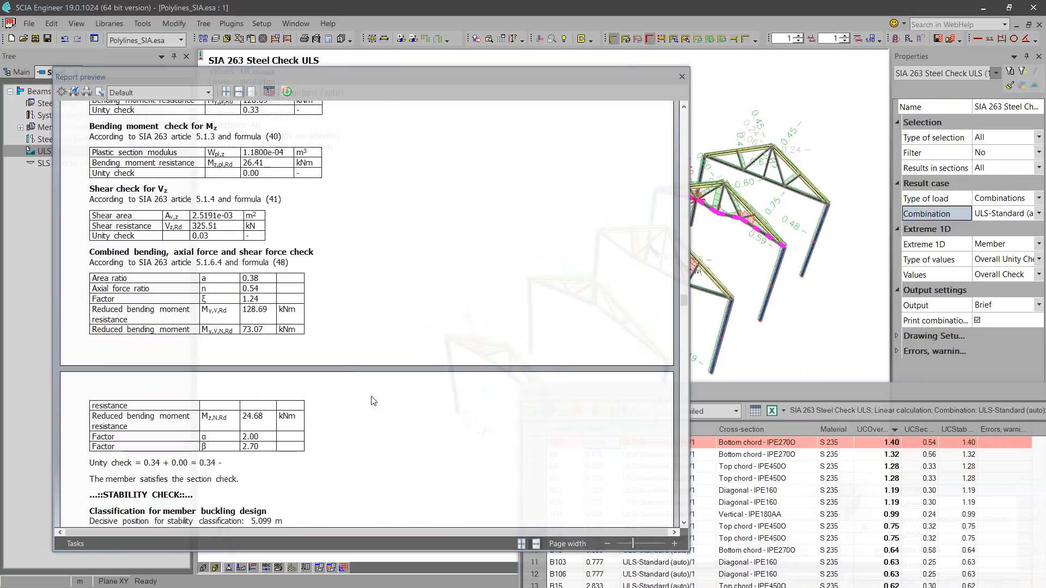
pyautogui.scroll(-15, 373, 402)
pyautogui.moveTo(790, 393); pyautogui.dragTo(422, 393)
pyautogui.click(781, 393)
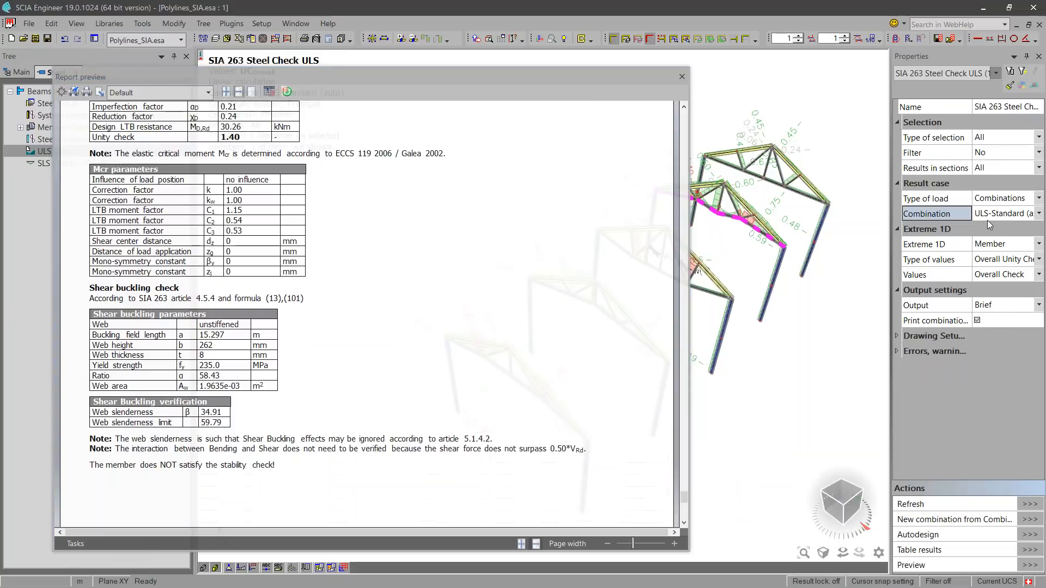
# - Set the ULS check output to Detailed with Formulas components and limit the selection type to Current for member B33
pyautogui.click(1000, 307)
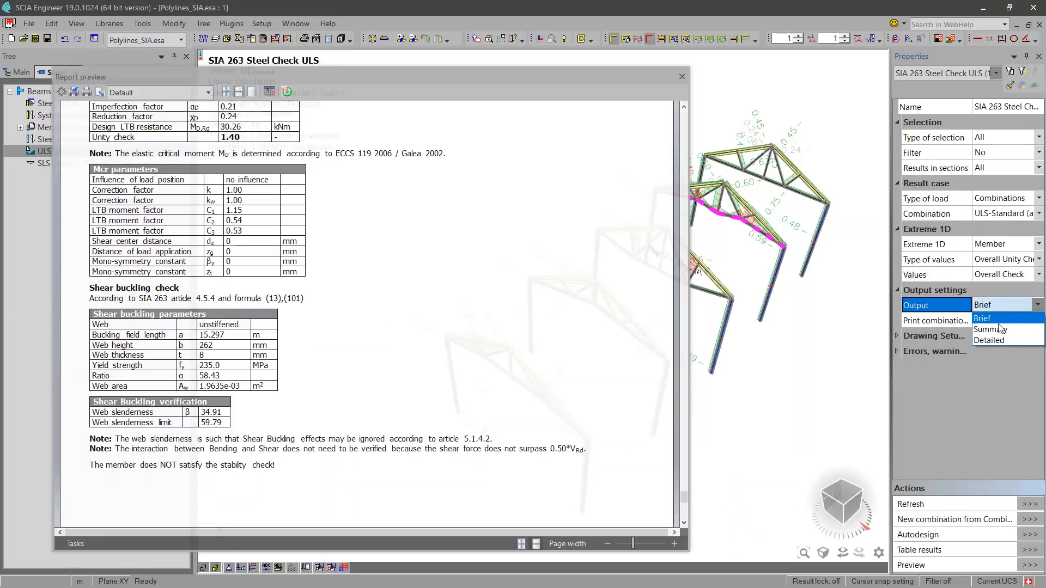
pyautogui.click(998, 325)
pyautogui.click(998, 322)
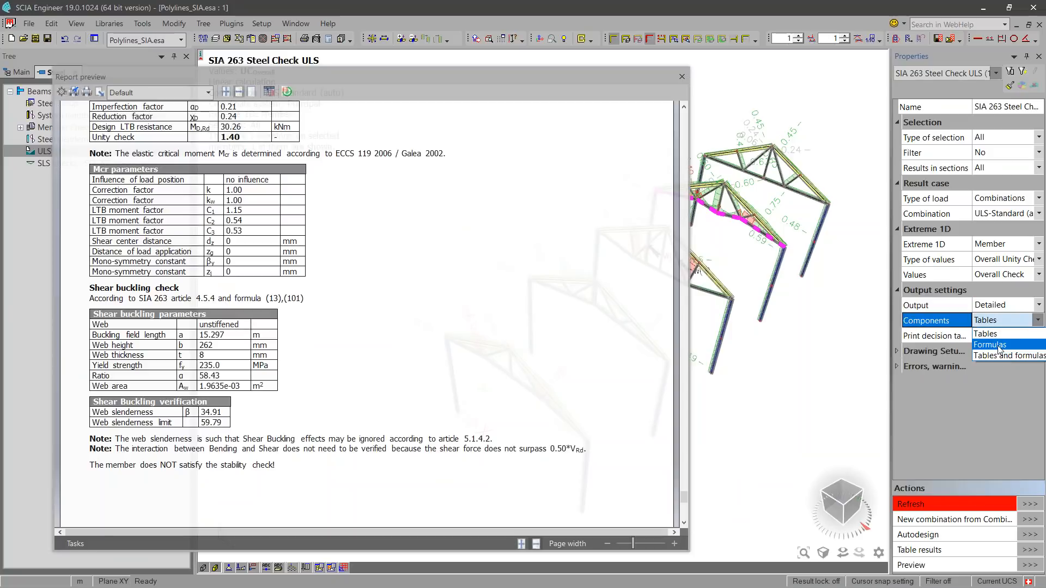
pyautogui.click(1000, 345)
pyautogui.click(997, 138)
pyautogui.click(995, 162)
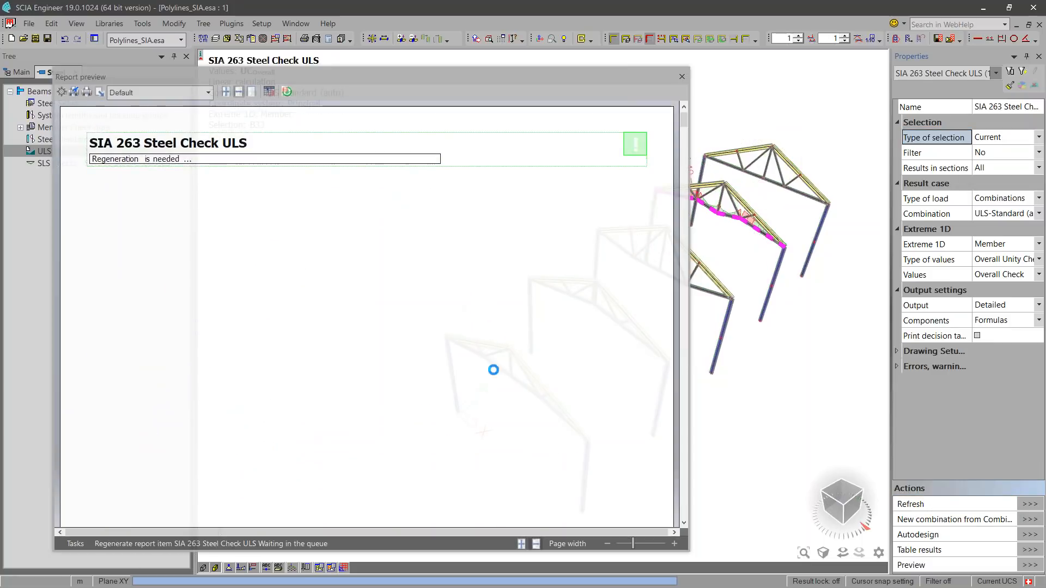
# - Read through B33's formula report, including the tension, bending, combined force and lateral torsional buckling checks
pyautogui.scroll(-8, 487, 381)
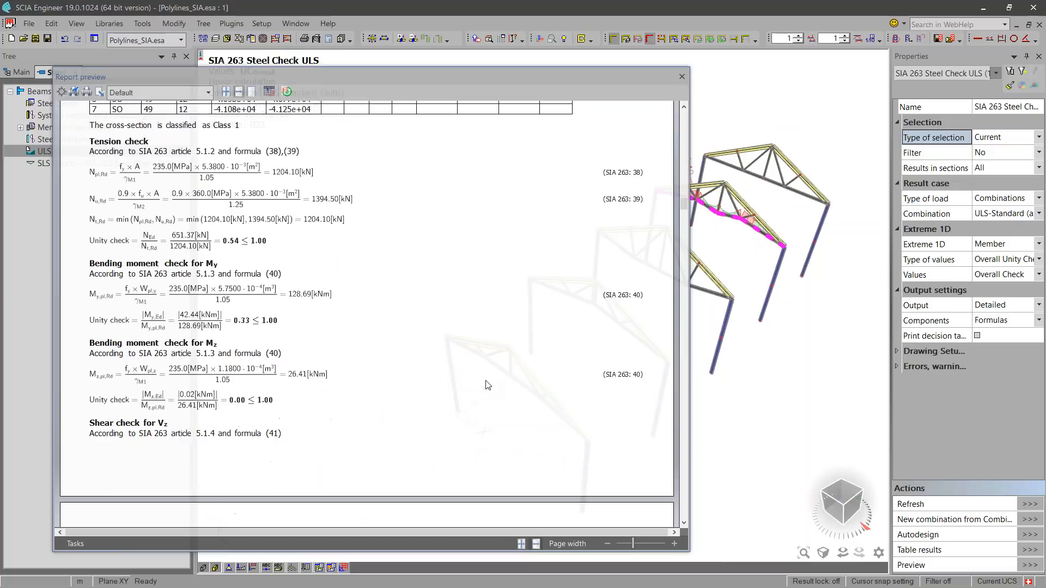
pyautogui.scroll(-8, 487, 385)
pyautogui.scroll(-3, 488, 385)
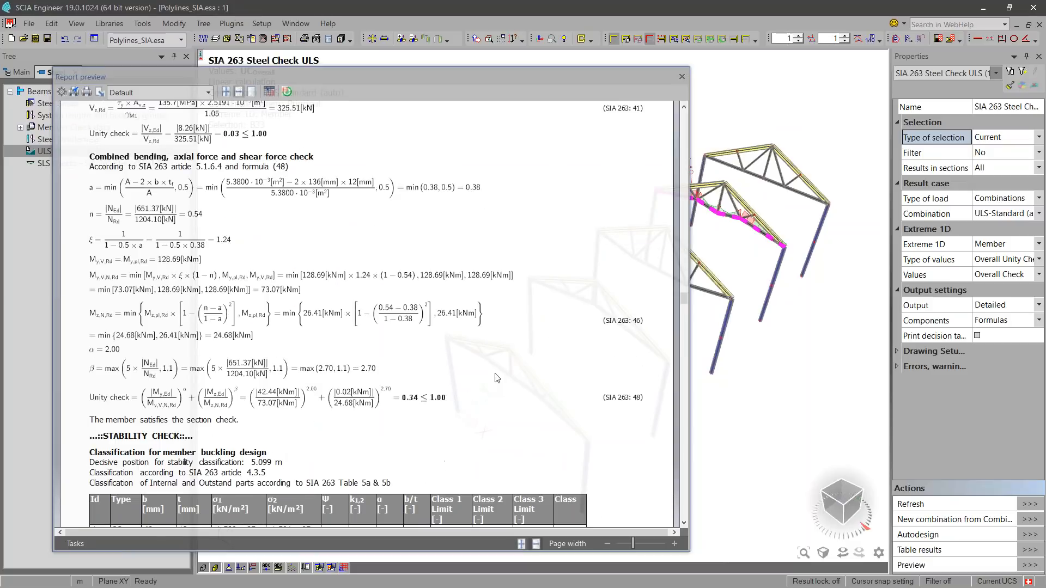
pyautogui.scroll(-15, 497, 378)
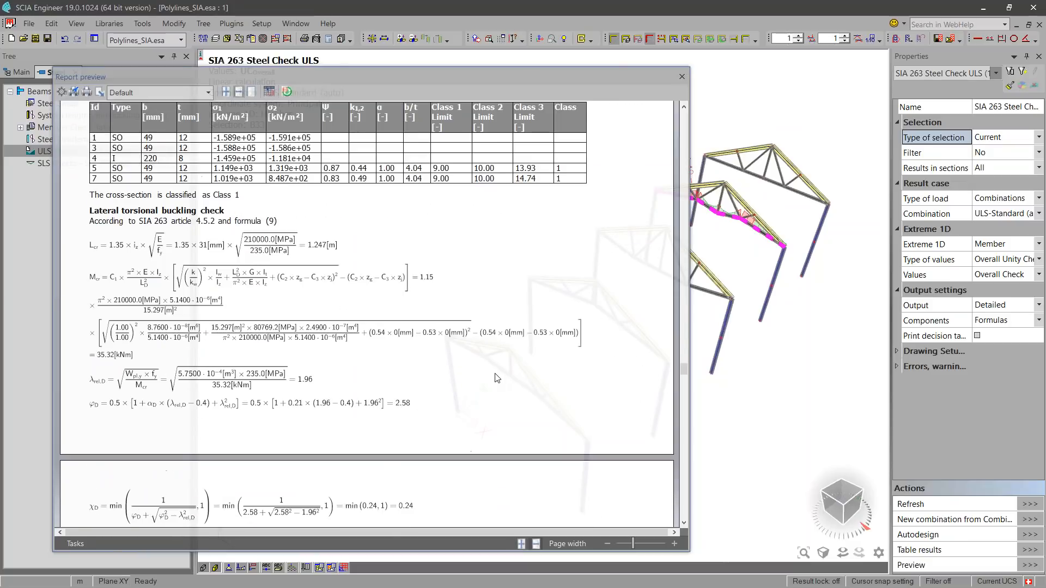
pyautogui.scroll(2, 496, 378)
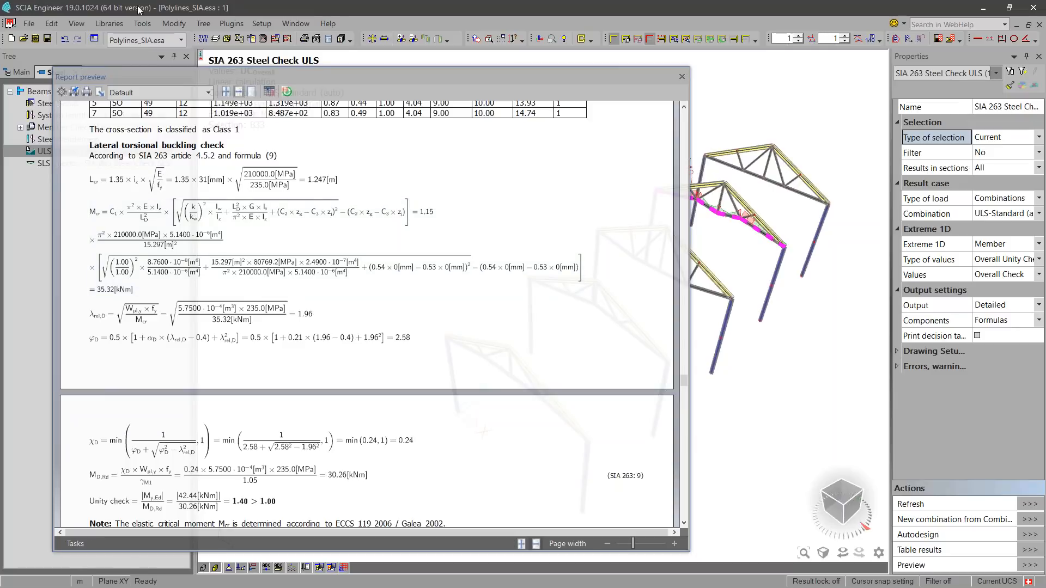
# - Open the Bottom chord - IPE270O cross-section for editing and bring up its Classification
pyautogui.click(275, 38)
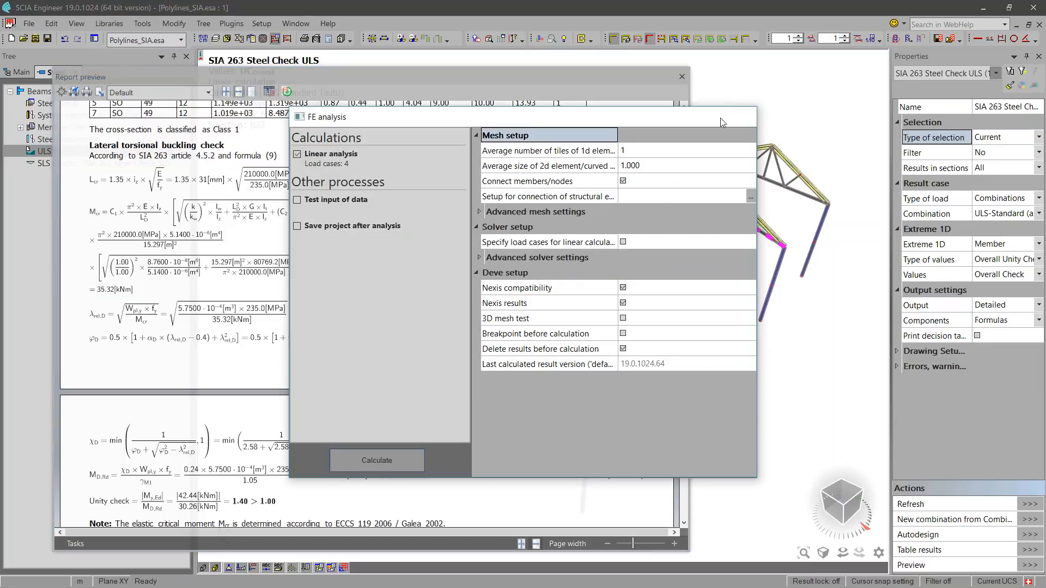
pyautogui.click(722, 122)
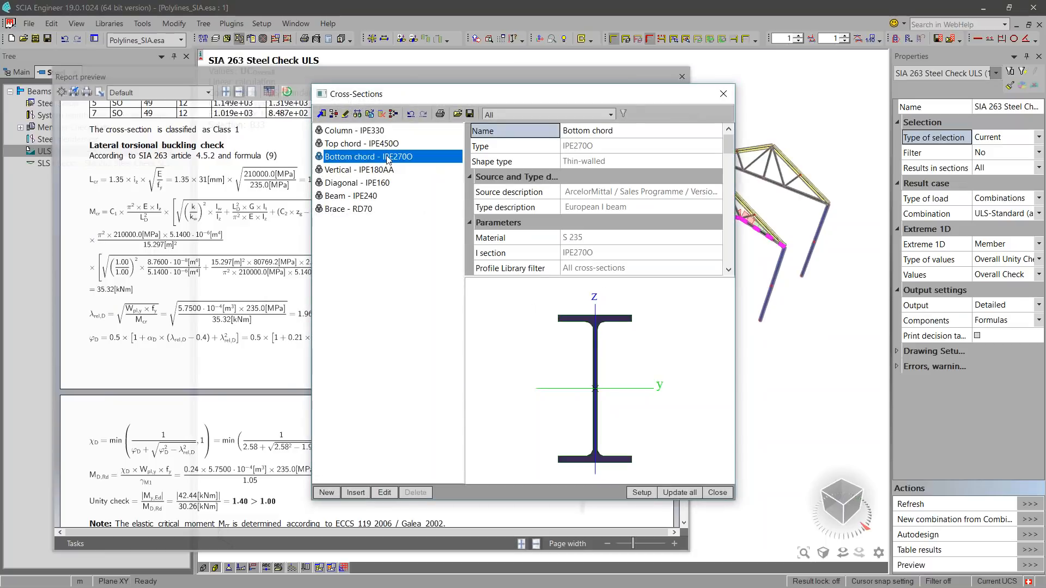
pyautogui.doubleClick(408, 159)
pyautogui.scroll(-5, 776, 342)
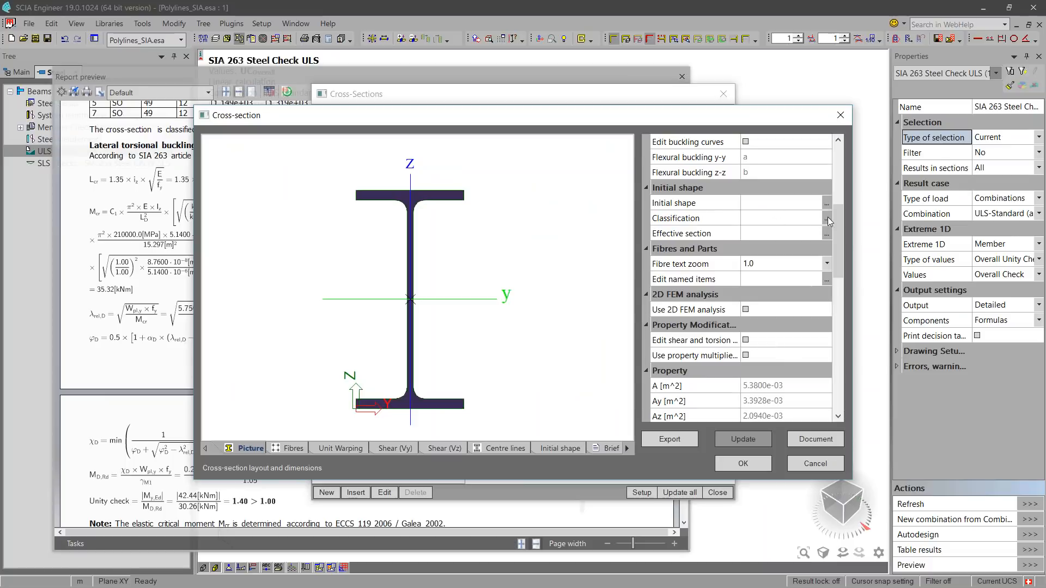
pyautogui.click(827, 218)
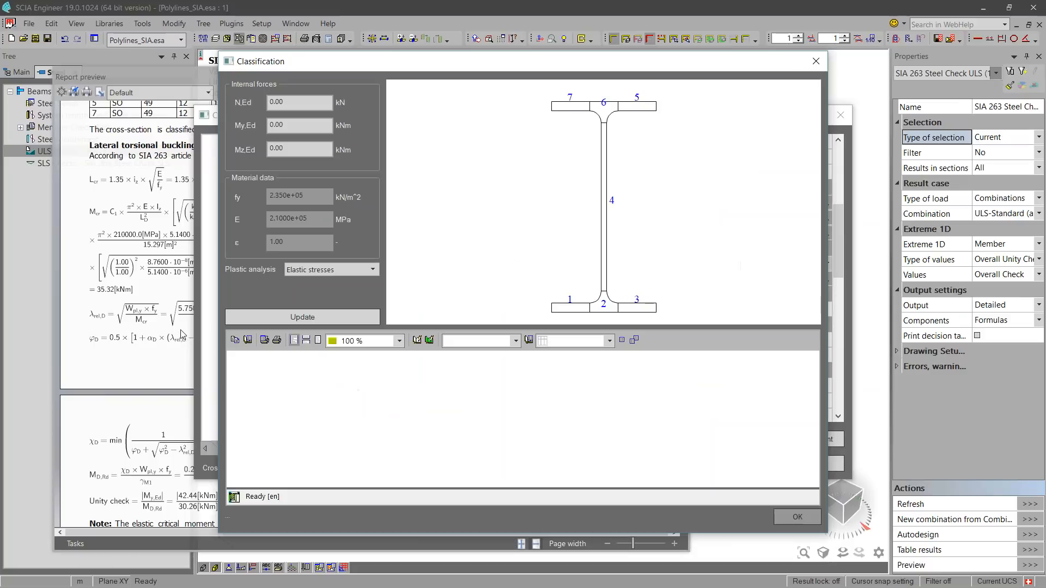
# - Calculate the classification for N,Ed -50 kN, My,Ed 20 kNm and Mz,Ed 10 kNm using Yield surface intersection, examine it and close it
pyautogui.doubleClick(312, 106)
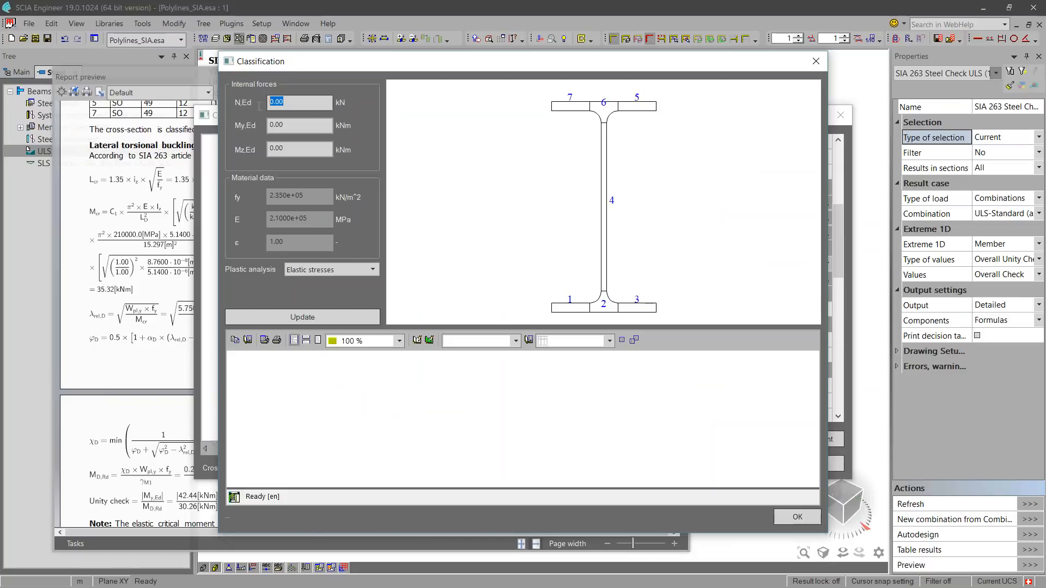
pyautogui.write('50')
pyautogui.press('BackSpace')
pyautogui.press('BackSpace')
pyautogui.write('-5')
pyautogui.press('Tab')
pyautogui.write('2')
pyautogui.press('Tab')
pyautogui.write('10')
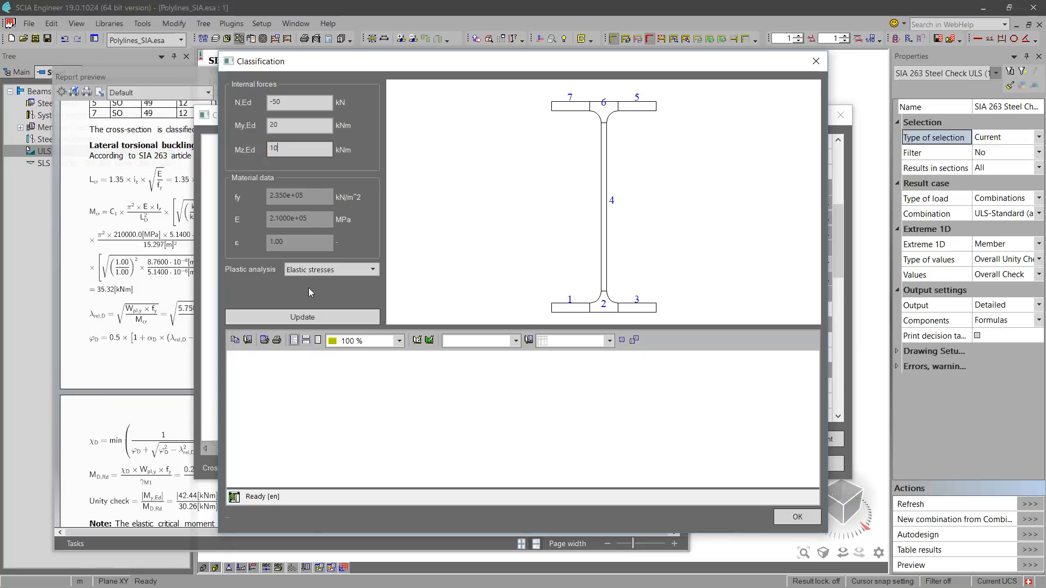
pyautogui.click(329, 269)
pyautogui.click(313, 300)
pyautogui.click(302, 317)
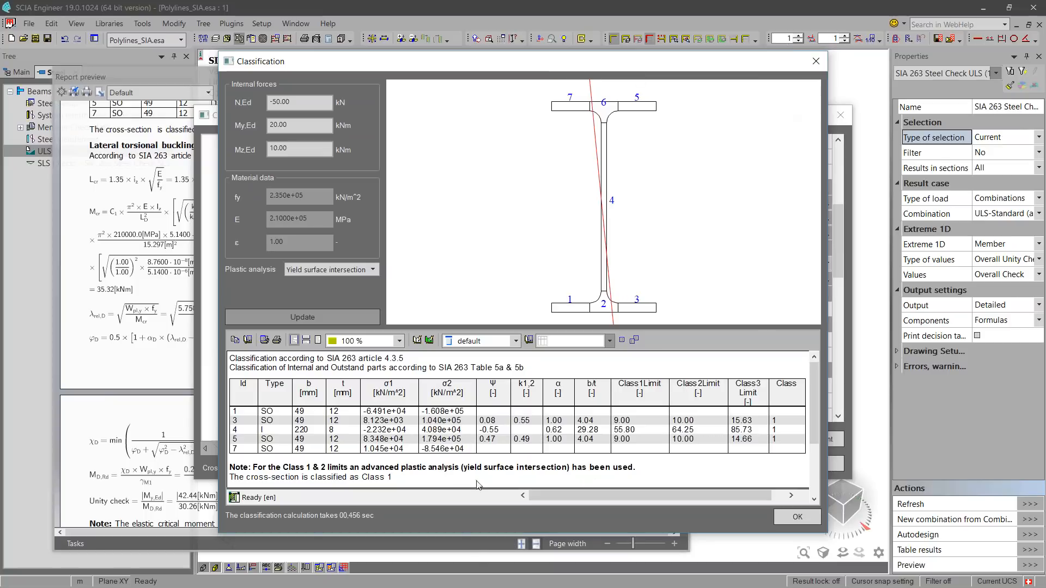
pyautogui.click(815, 61)
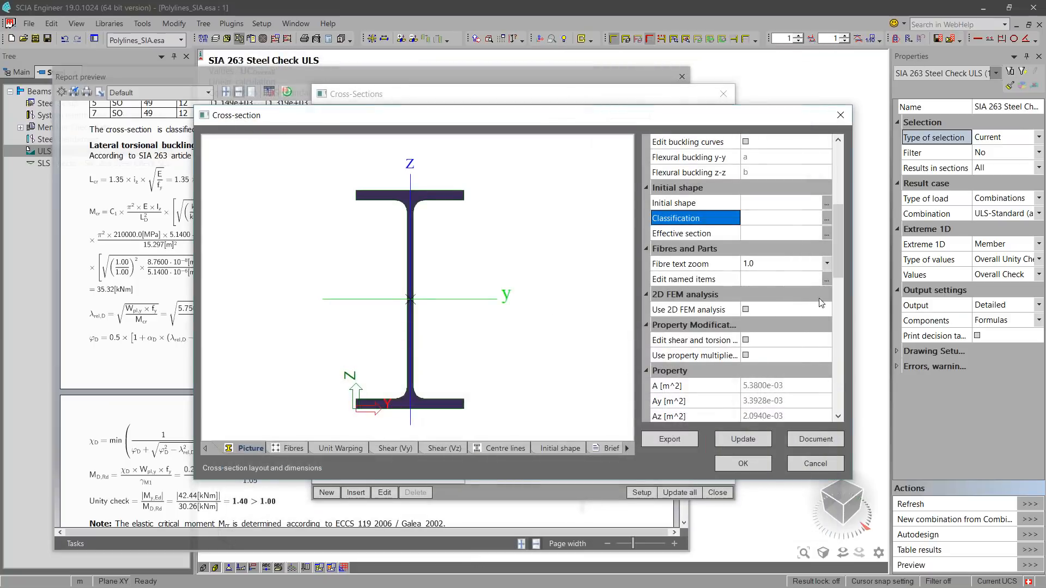
# - Examine the bottom chord's effective section under Compression N-, and close it along with the cross-section dialogs
pyautogui.click(825, 234)
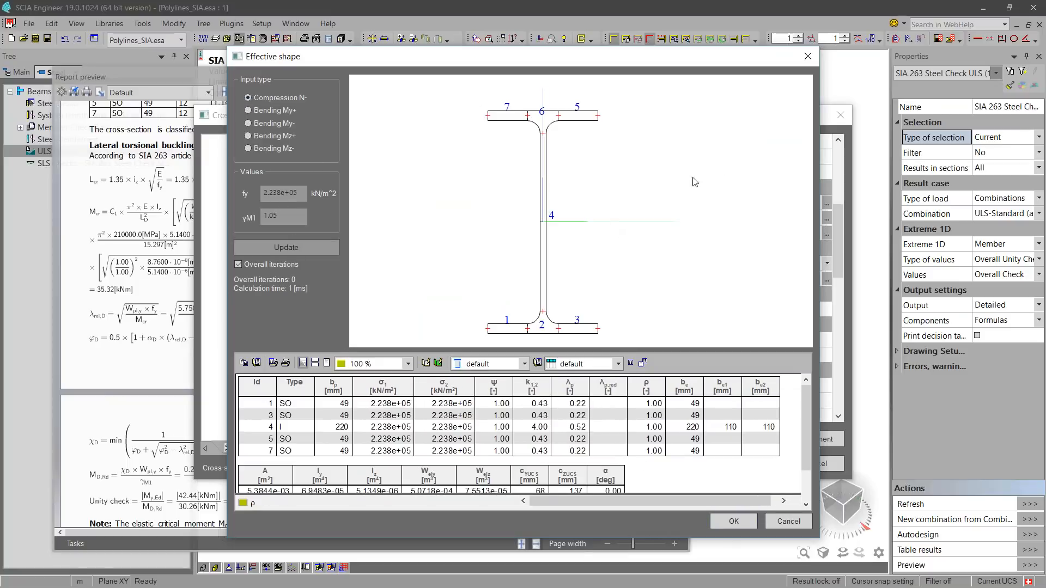
pyautogui.click(806, 57)
pyautogui.click(840, 115)
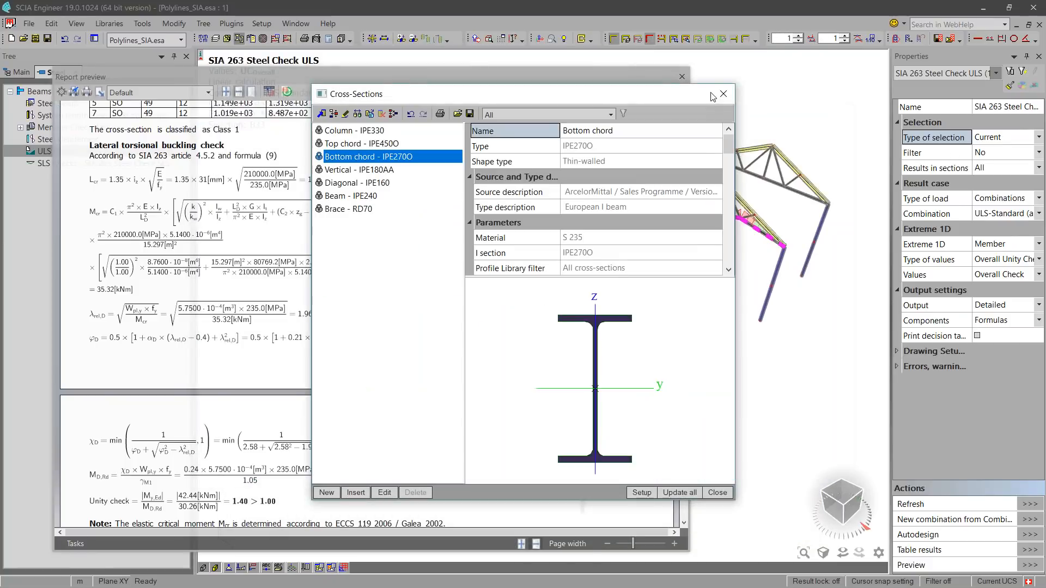
pyautogui.click(723, 93)
# - Close the report preview and clear the member selection in the model
pyautogui.moveTo(621, 363); pyautogui.dragTo(494, 348, button='middle')
pyautogui.scroll(2, 472, 314)
pyautogui.press('Escape')
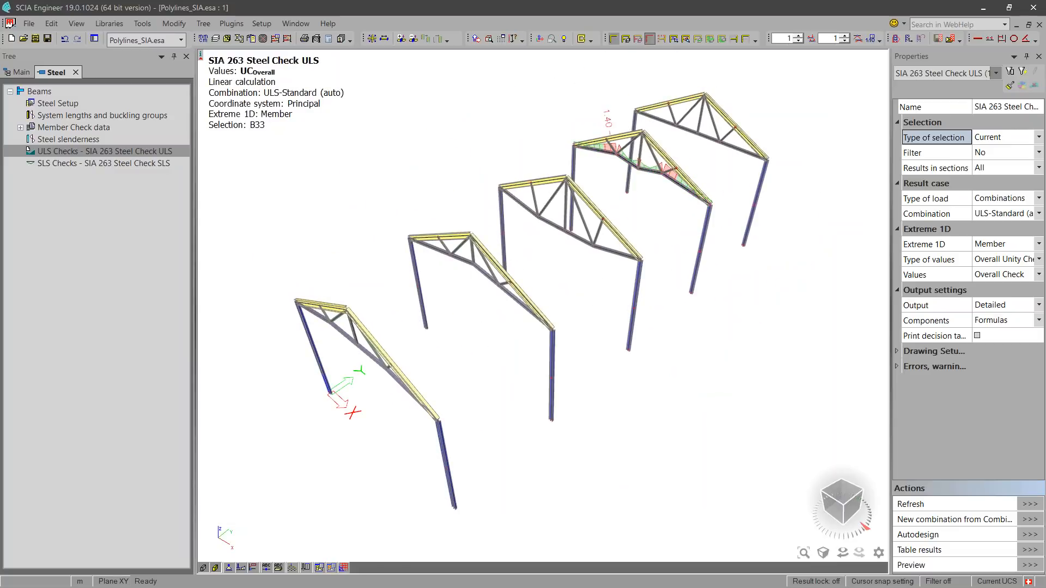
pyautogui.keyDown('ctrl'); pyautogui.moveTo(520, 386); pyautogui.dragTo(523, 374, button='right'); pyautogui.keyUp('ctrl')
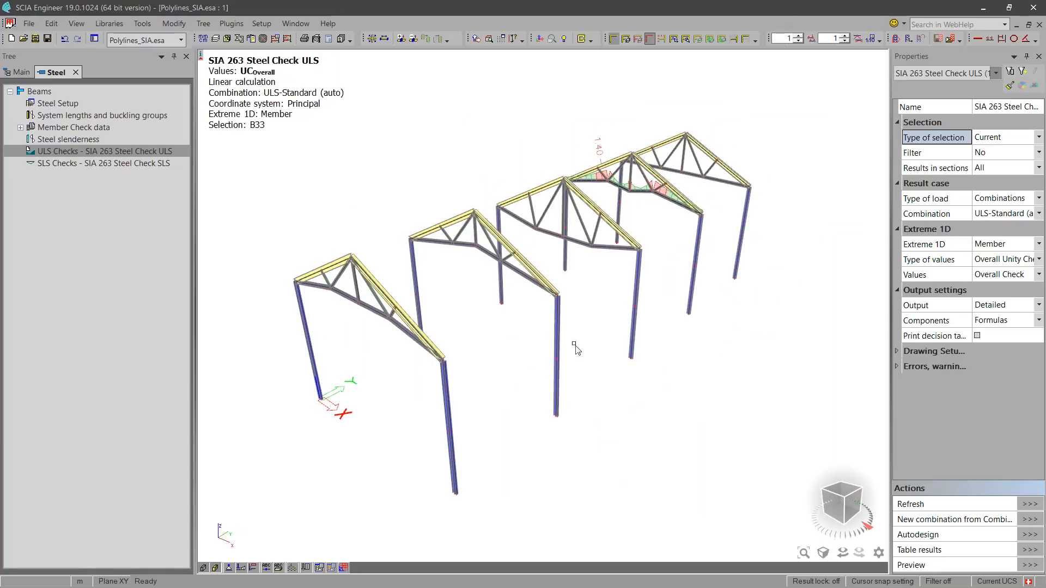
# - Select the front column of the nearest frame and display its member properties
pyautogui.click(452, 395)
pyautogui.click(945, 73)
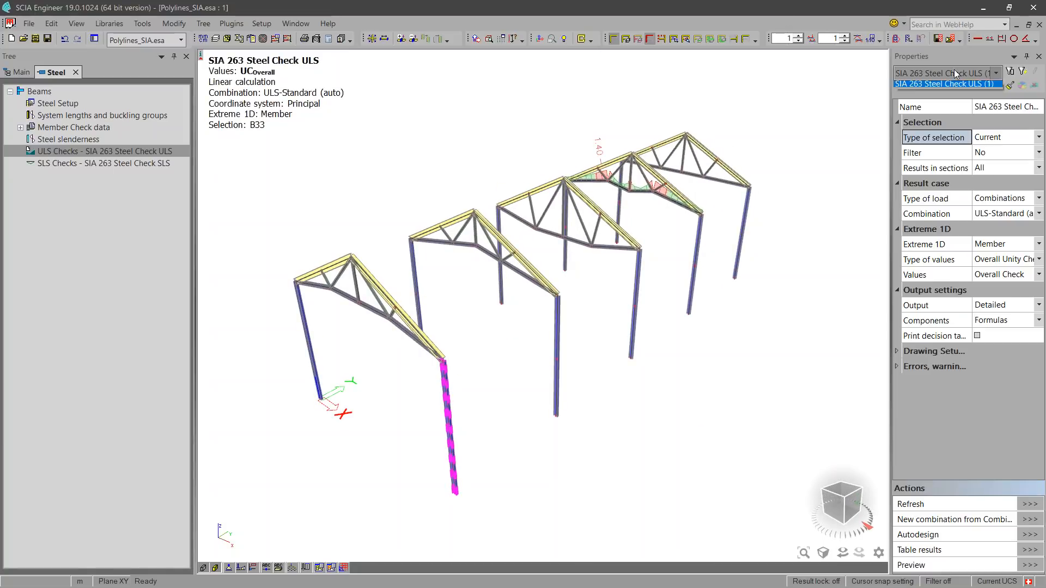
pyautogui.click(926, 86)
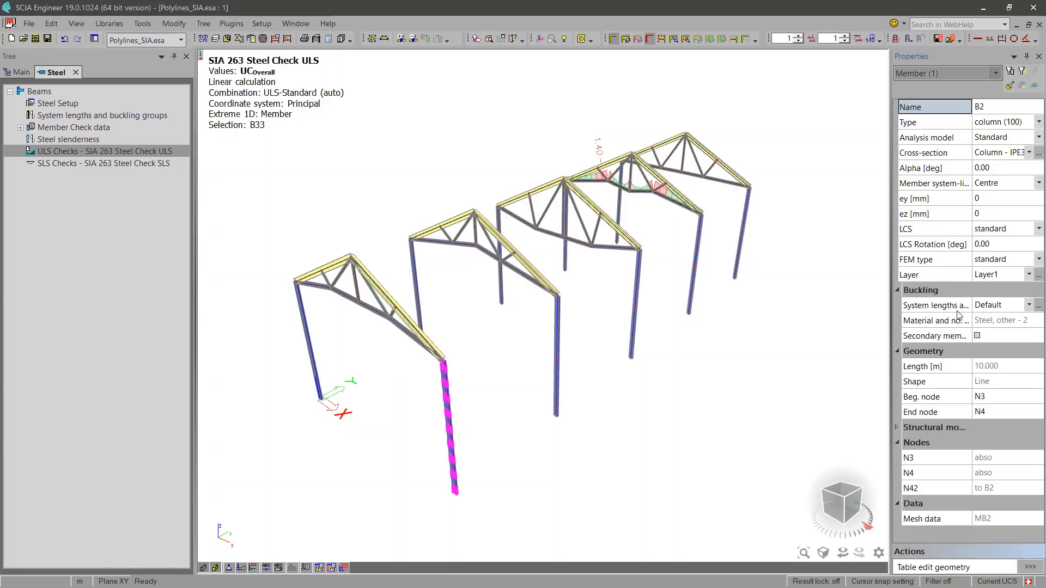
# - Switch to the Polylines.esa project, select all bottom chords sharing the first frame chord's buckling group, and clear the selection
pyautogui.click(125, 42)
pyautogui.click(136, 69)
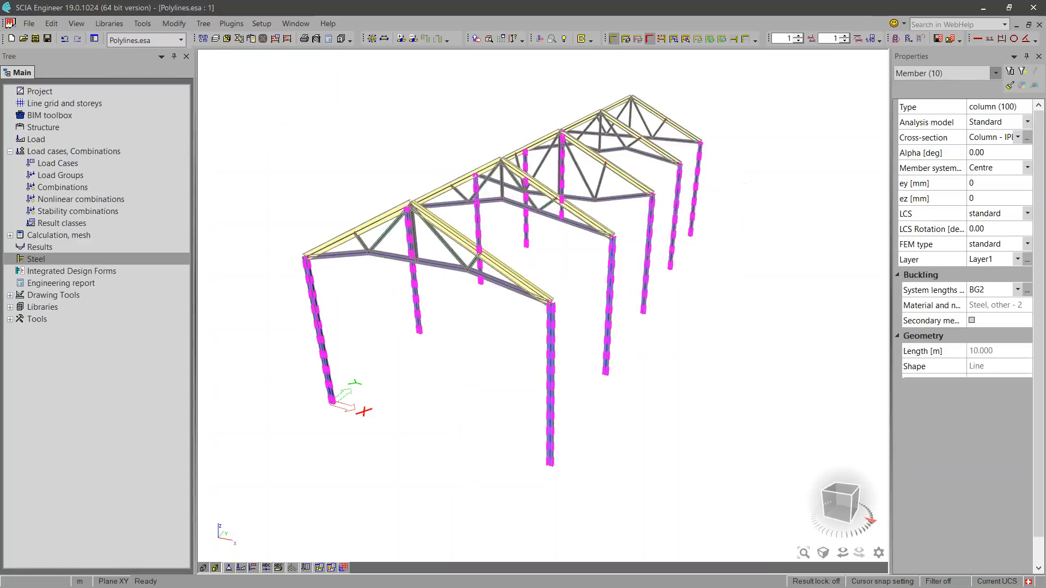
pyautogui.keyDown('ctrl'); pyautogui.moveTo(736, 370); pyautogui.dragTo(700, 372, button='right'); pyautogui.keyUp('ctrl')
pyautogui.press('Escape')
pyautogui.click(326, 260)
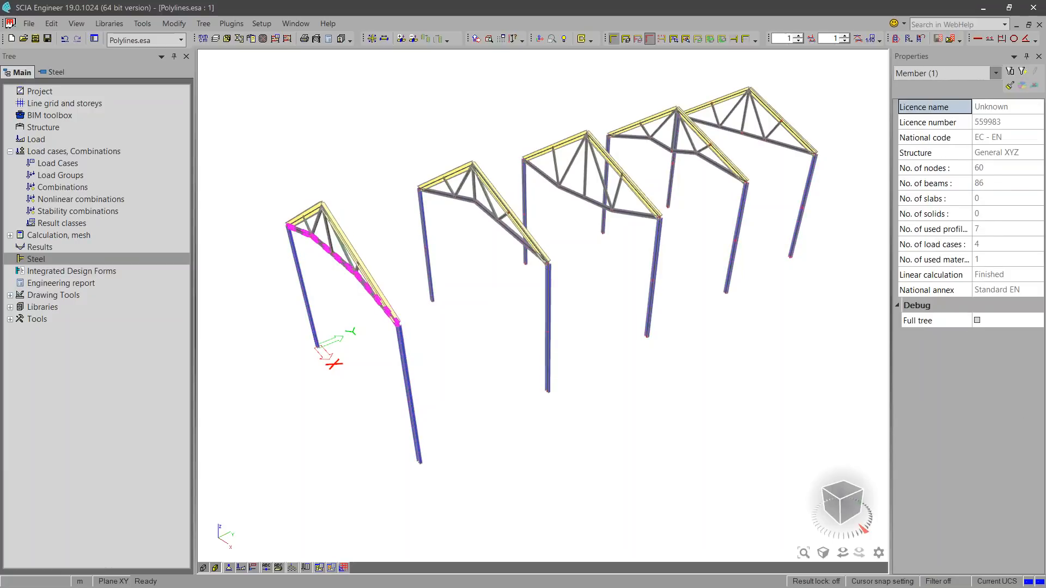
pyautogui.click(951, 305)
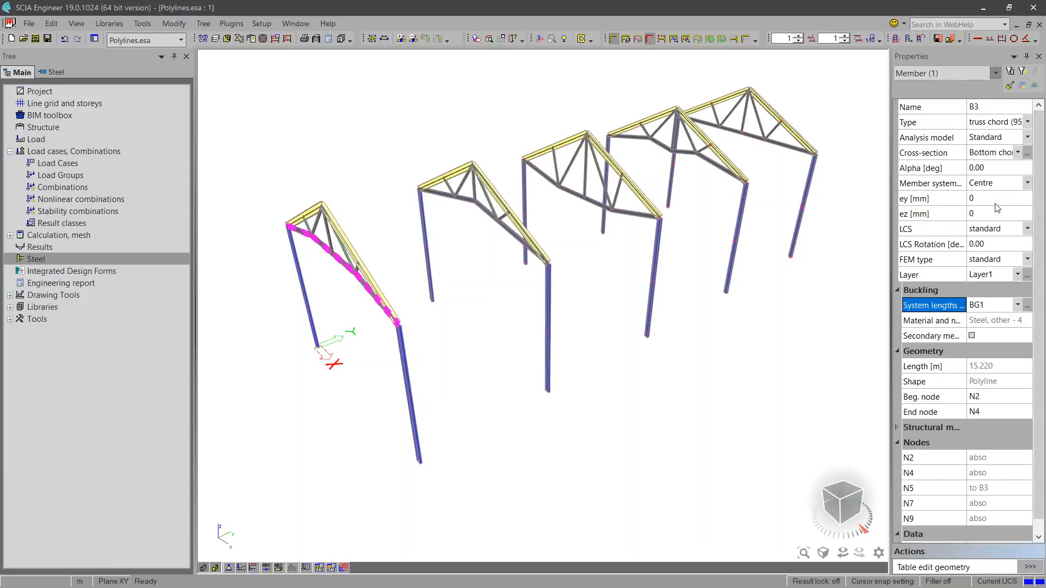
pyautogui.click(1024, 72)
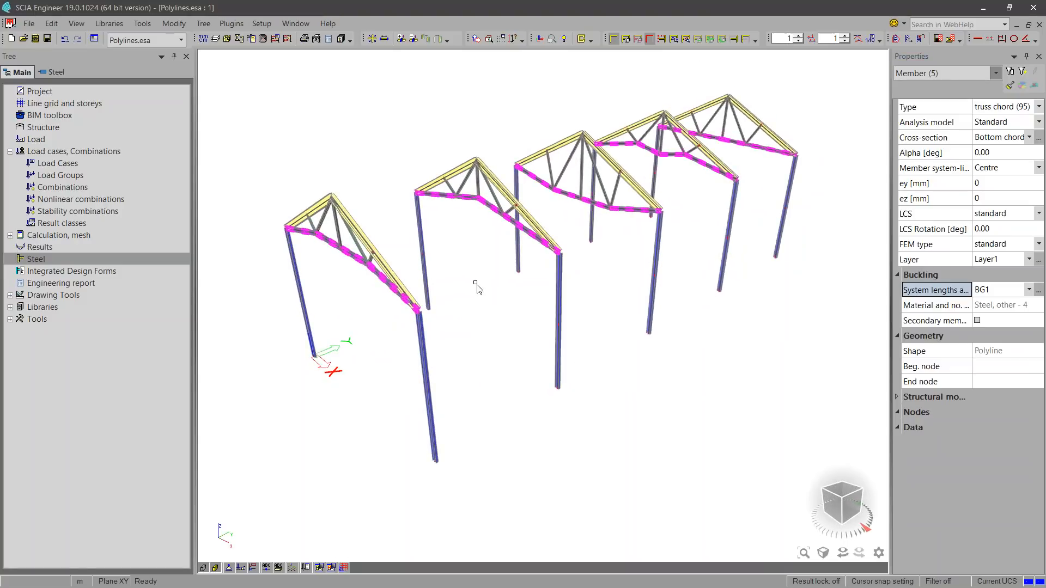
pyautogui.press('Escape')
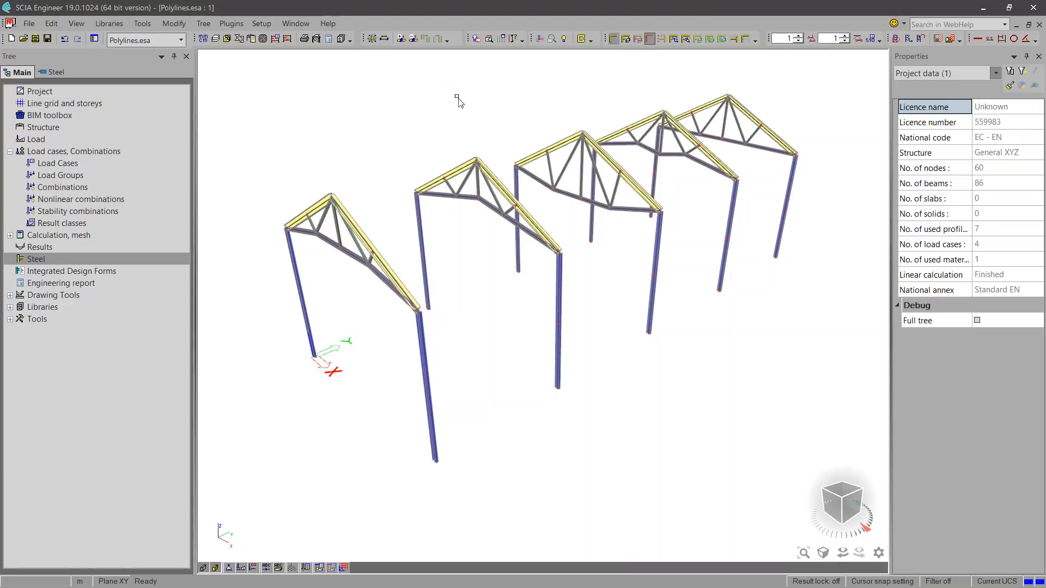
# - Check the second frame's front column properties, and disconnect the linked nodes of the whole structure
pyautogui.click(558, 310)
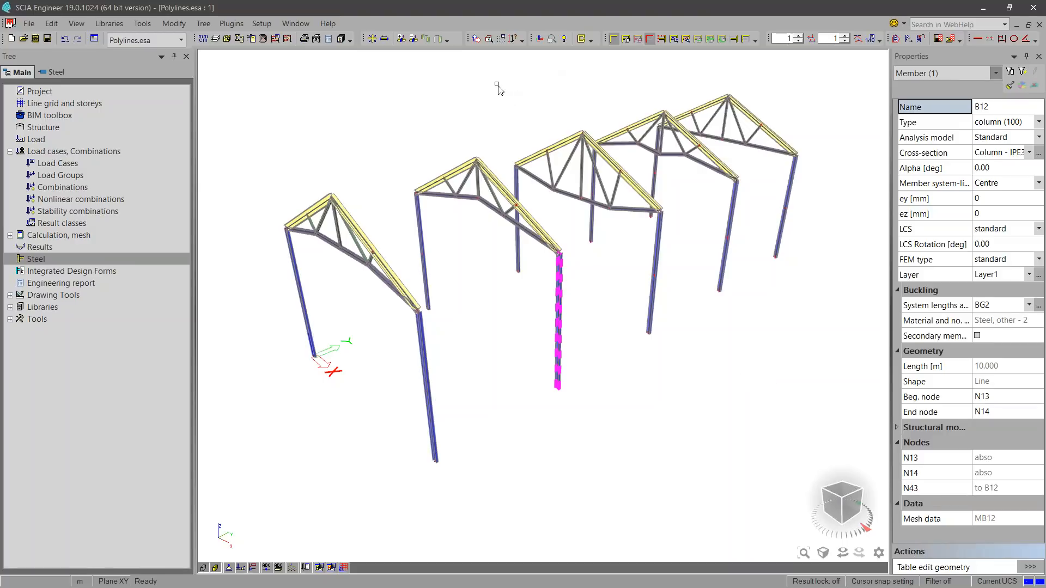
pyautogui.press('Escape')
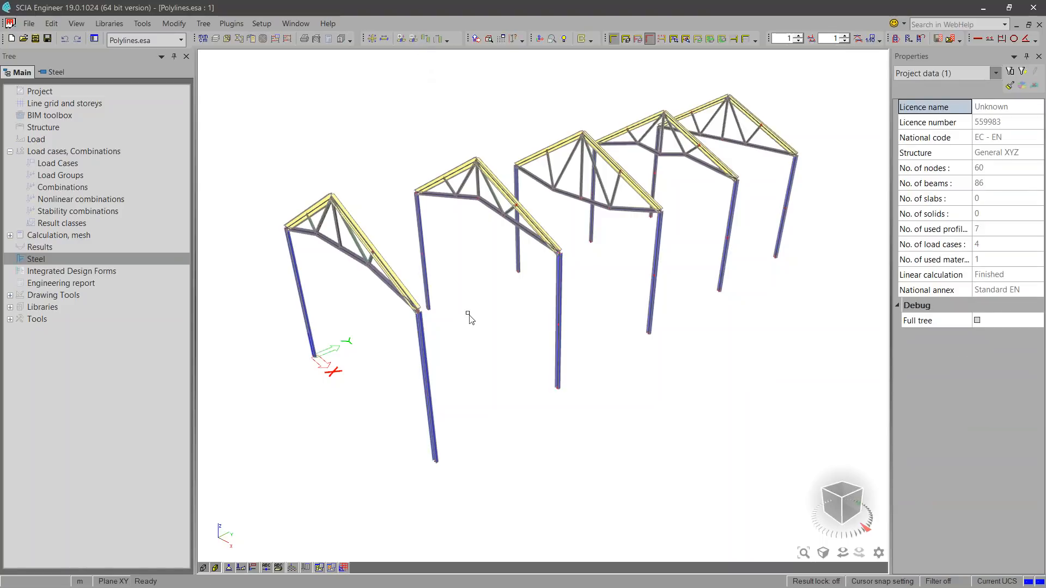
pyautogui.moveTo(849, 448); pyautogui.dragTo(164, 109)
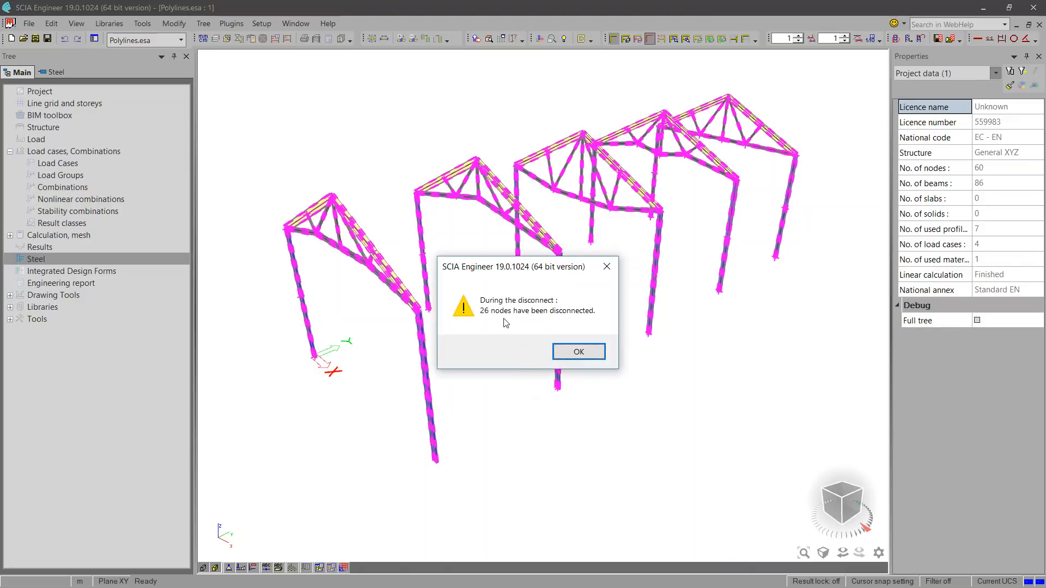
pyautogui.click(587, 354)
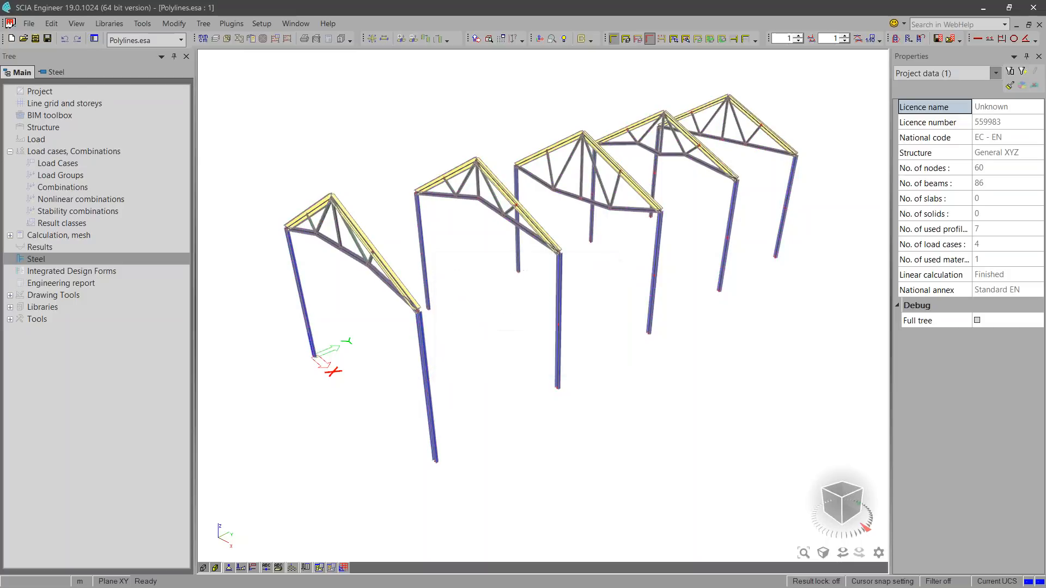
# - Check the first frame's front column, and reconnect members/nodes for all entities using the setup with Autorestore buckling group when reconnecting
pyautogui.click(429, 371)
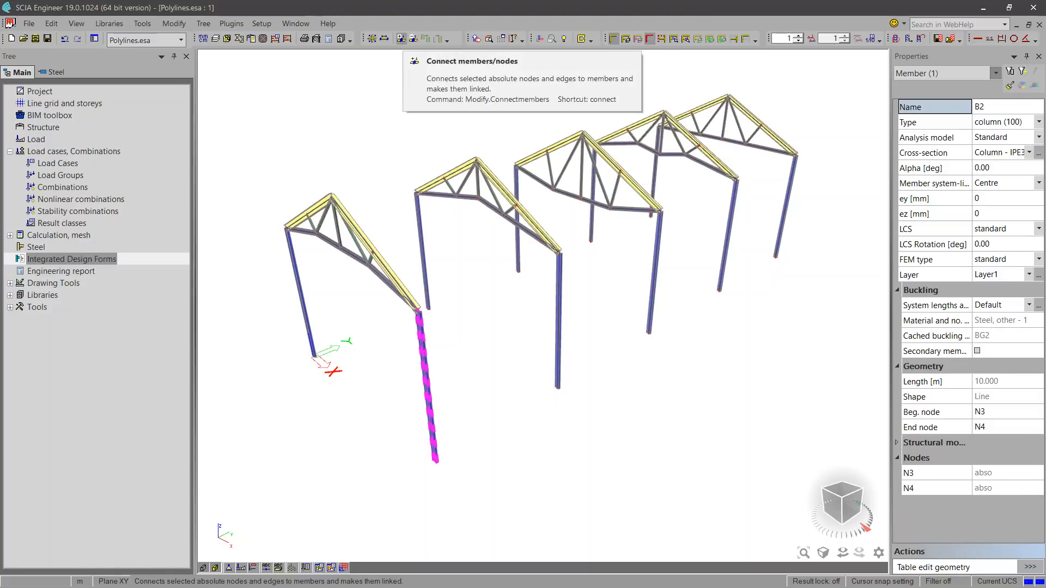
pyautogui.click(401, 67)
pyautogui.click(402, 39)
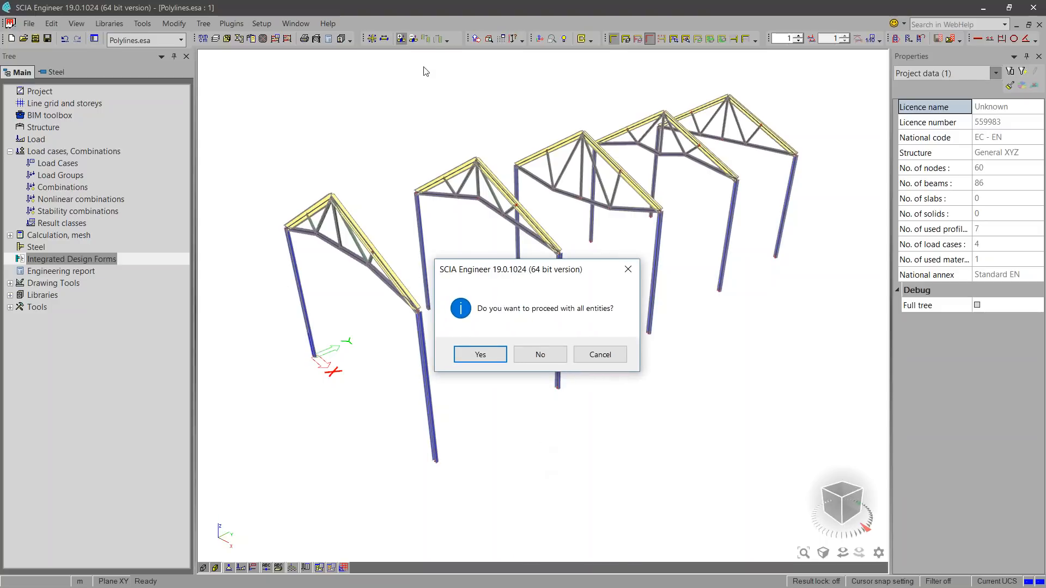
pyautogui.click(479, 355)
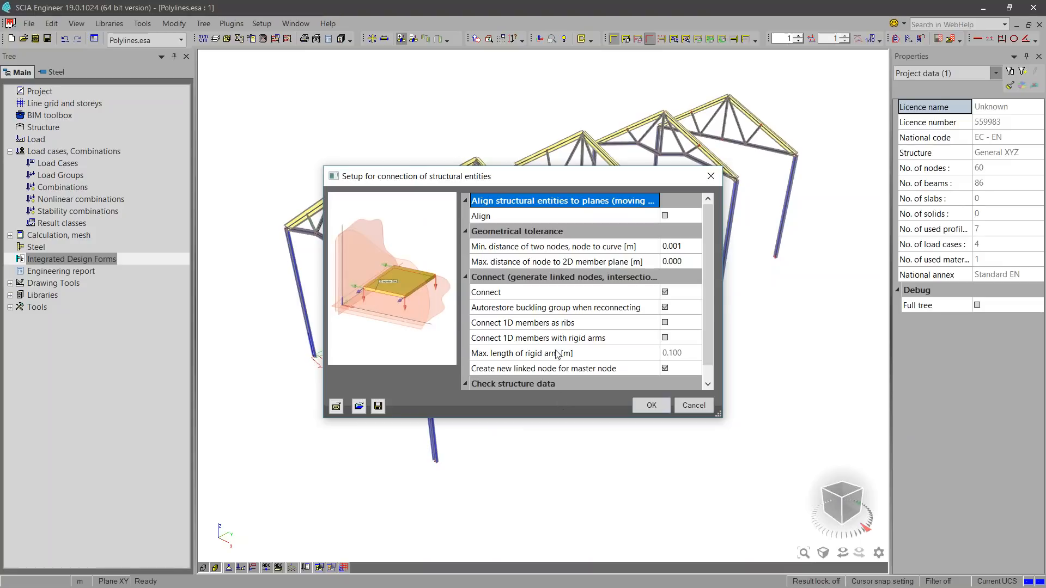
pyautogui.click(648, 406)
pyautogui.click(634, 353)
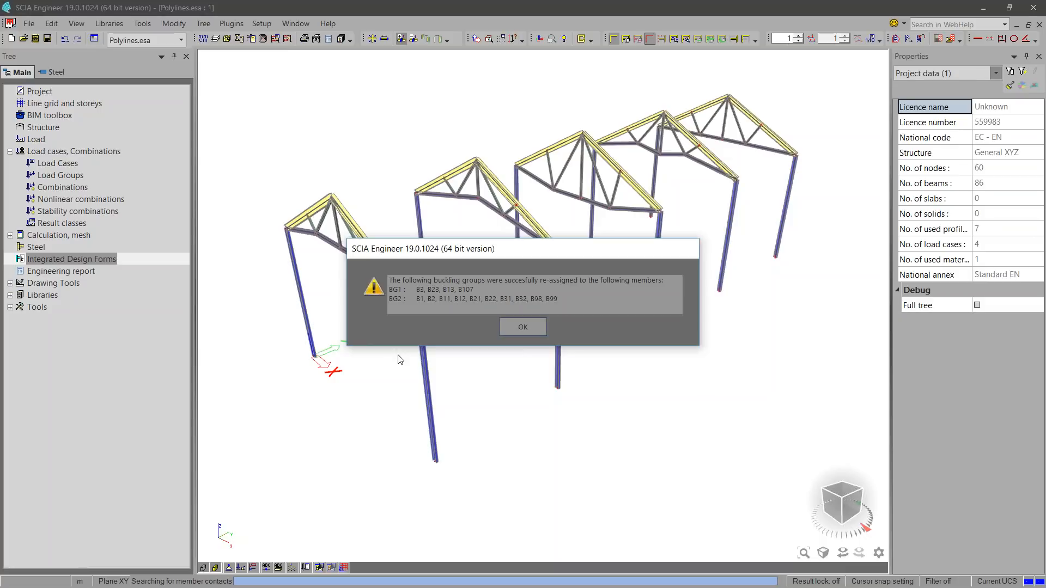
pyautogui.click(524, 329)
# - Select all columns sharing the first frame column's system lengths and buckling setting, and clear the selection
pyautogui.click(432, 387)
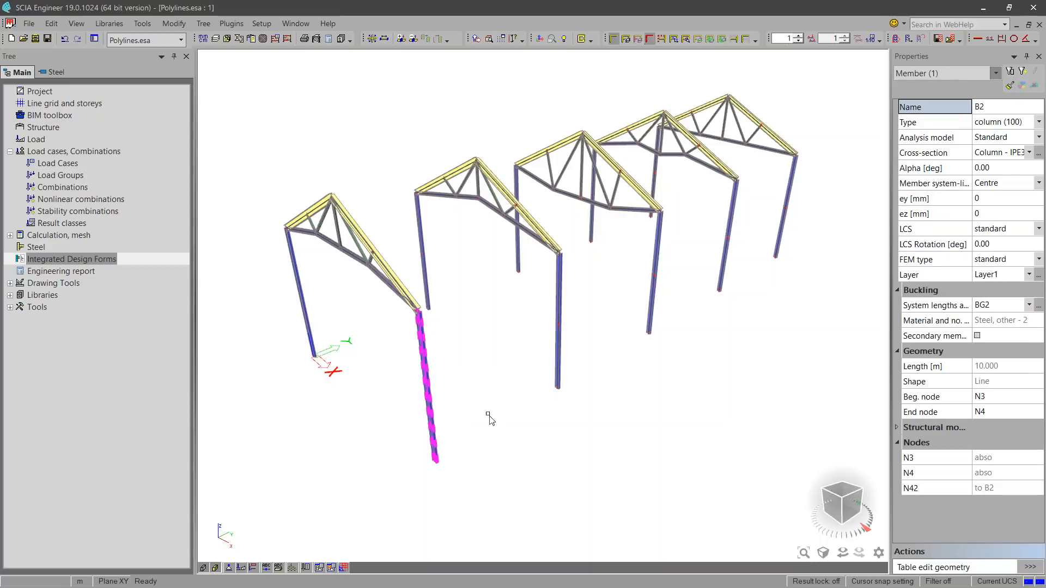
pyautogui.click(952, 309)
pyautogui.click(1024, 74)
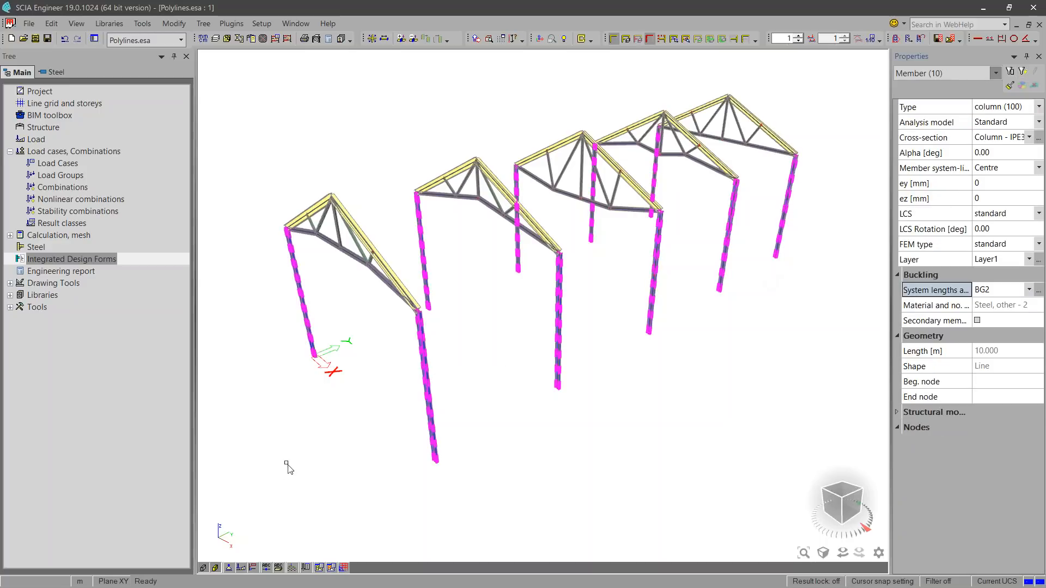
pyautogui.press('Escape')
# - Select all bottom chords with the same system lengths and buckling setting as the first frame's bottom chord
pyautogui.click(350, 251)
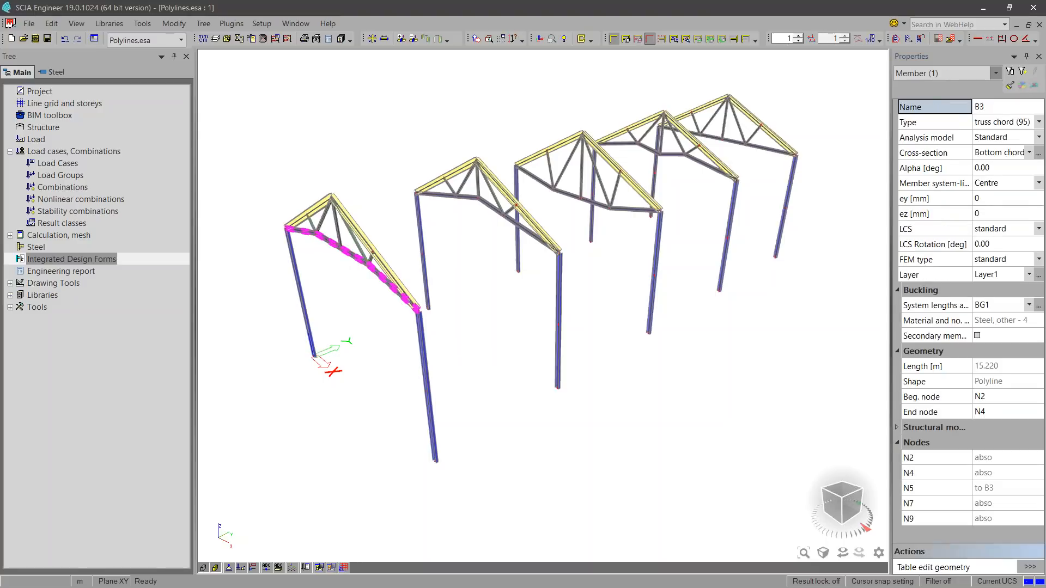
pyautogui.click(953, 305)
pyautogui.click(1023, 71)
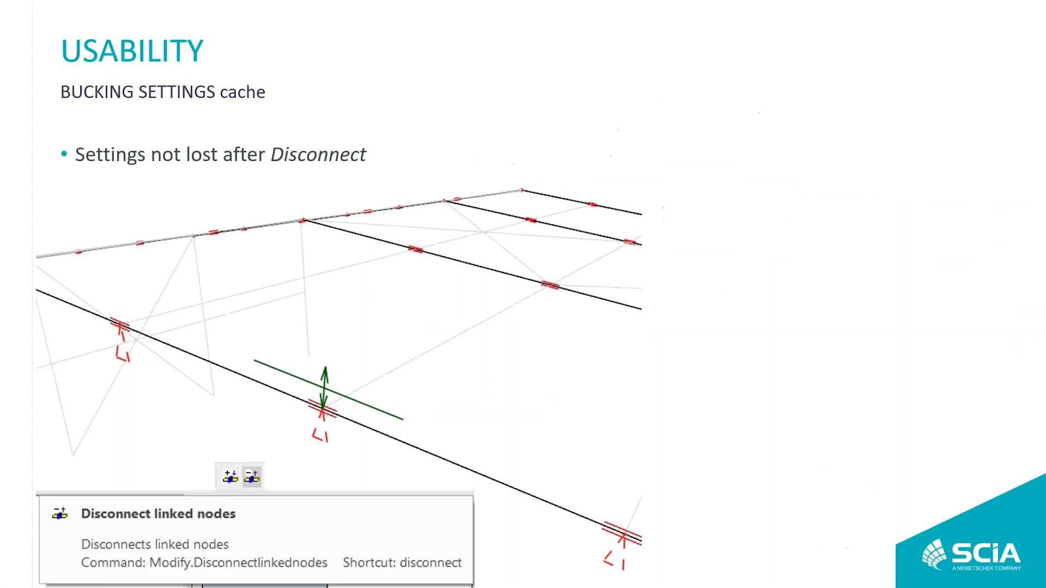
pyautogui.click(586, 327)
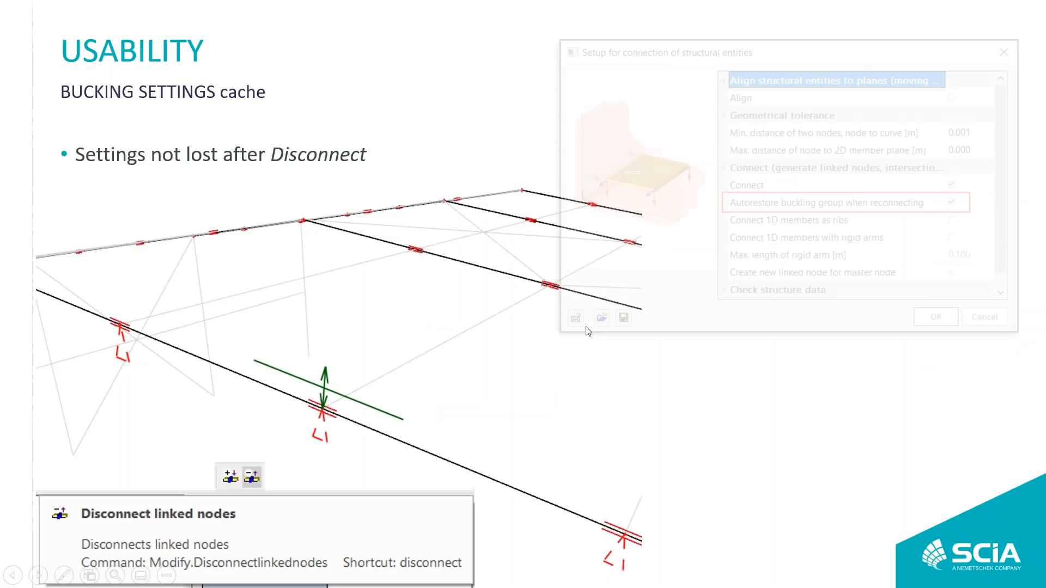
pyautogui.click(624, 461)
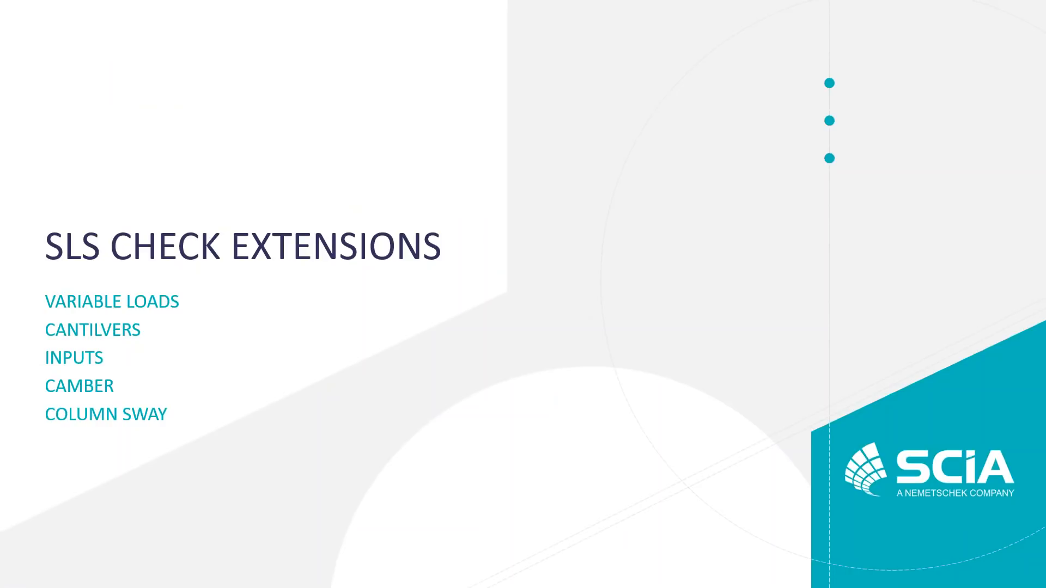
pyautogui.press('Right')
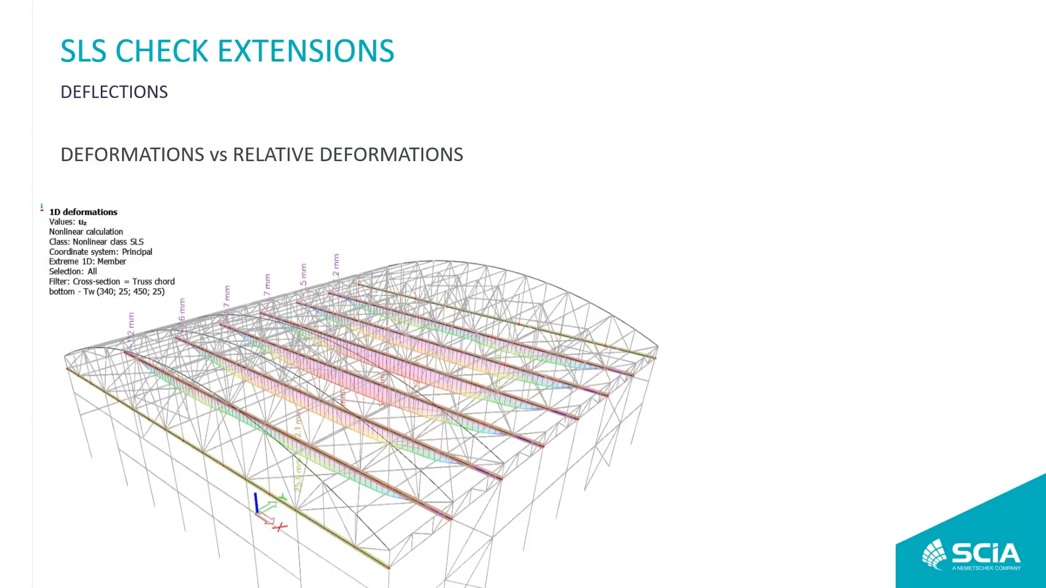
pyautogui.click(821, 343)
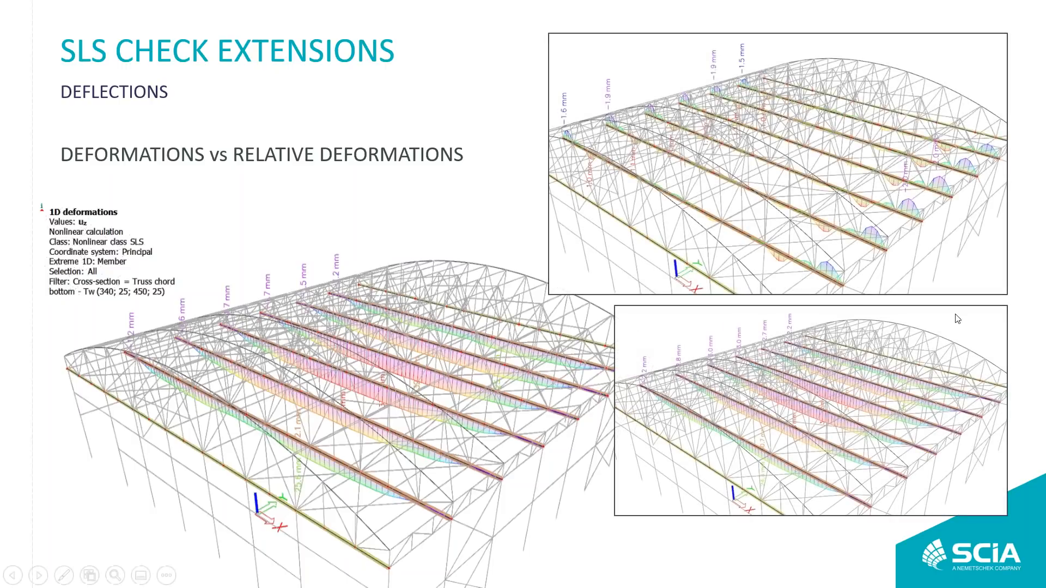
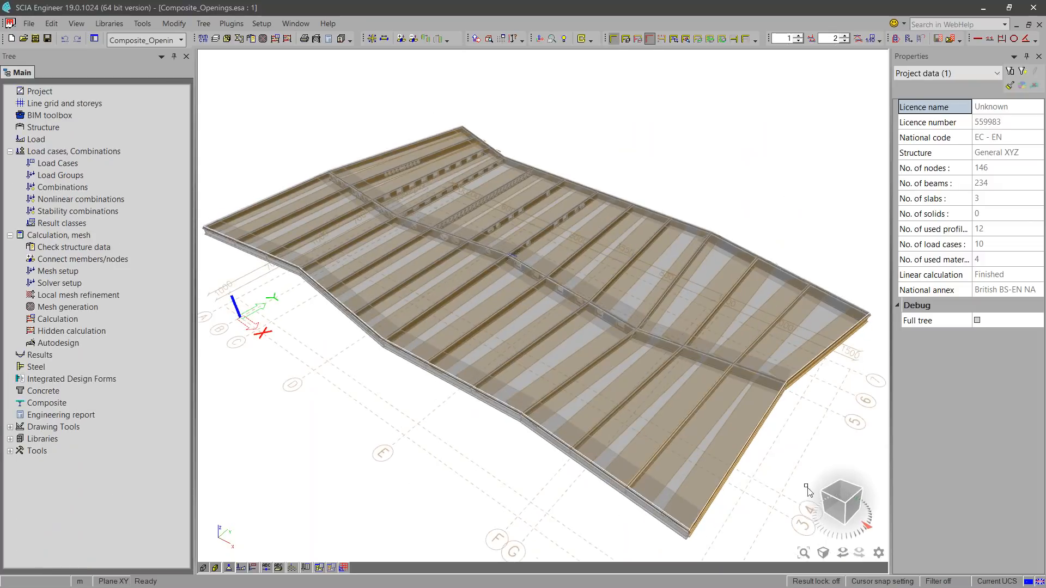
# - Display the properties of the rectangular opening OM16 on rib B282, and turn on the result lock
pyautogui.click(843, 496)
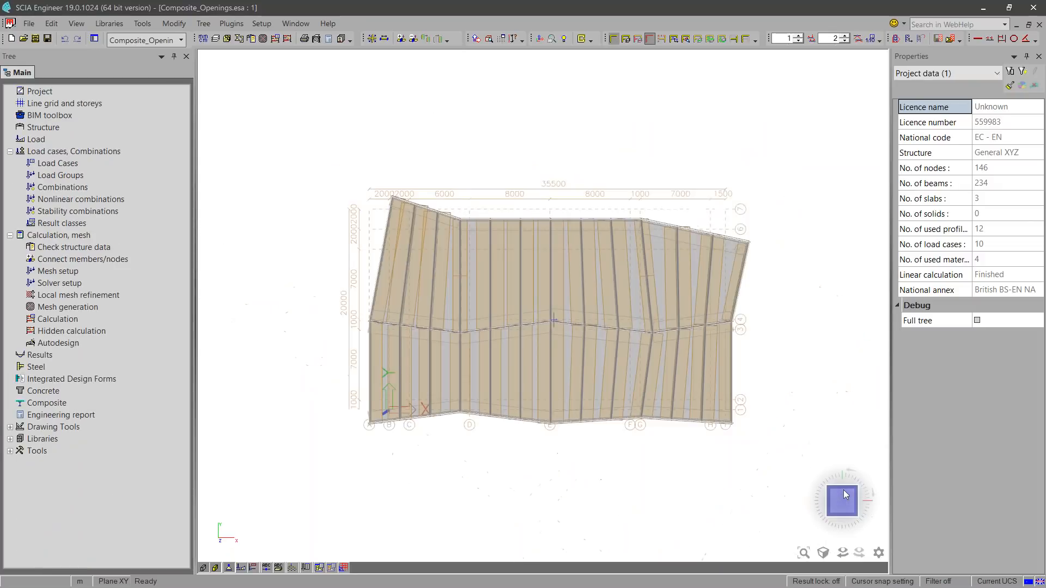
pyautogui.click(858, 518)
pyautogui.keyDown('ctrl'); pyautogui.moveTo(649, 426); pyautogui.dragTo(674, 466, button='right'); pyautogui.keyUp('ctrl')
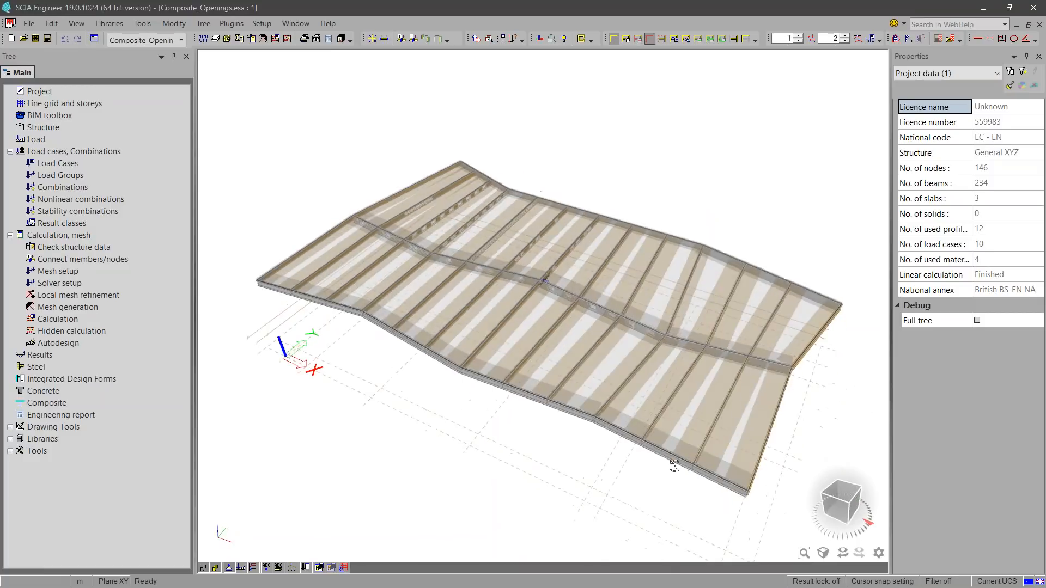
pyautogui.scroll(3, 522, 277)
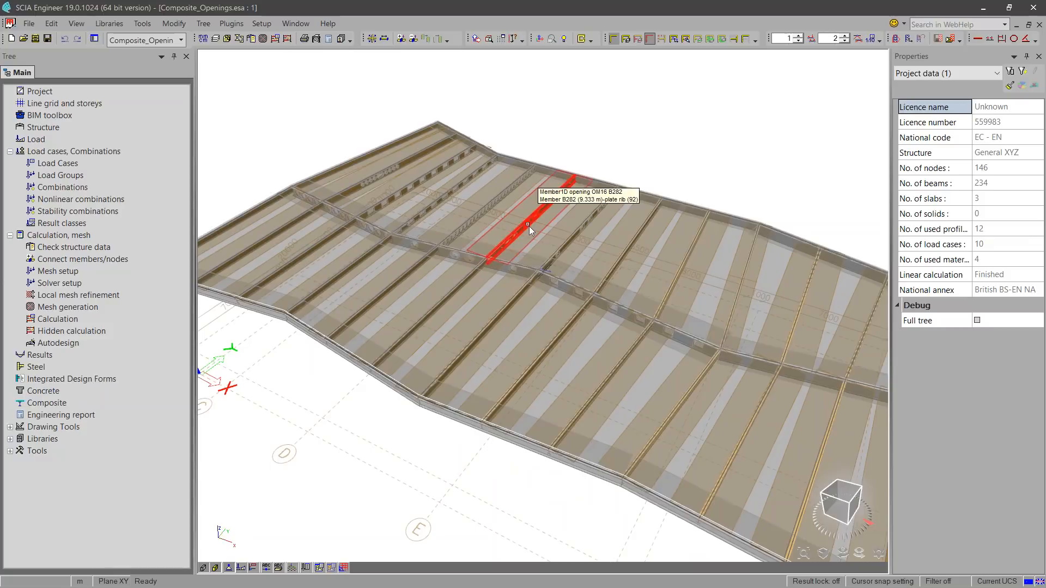
pyautogui.click(528, 227)
pyautogui.click(578, 252)
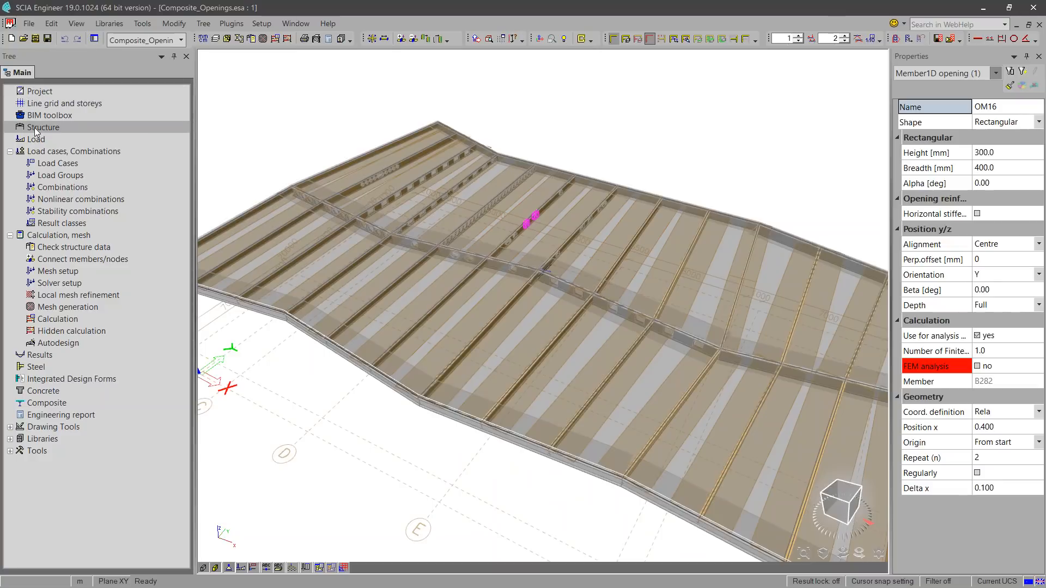
pyautogui.click(815, 582)
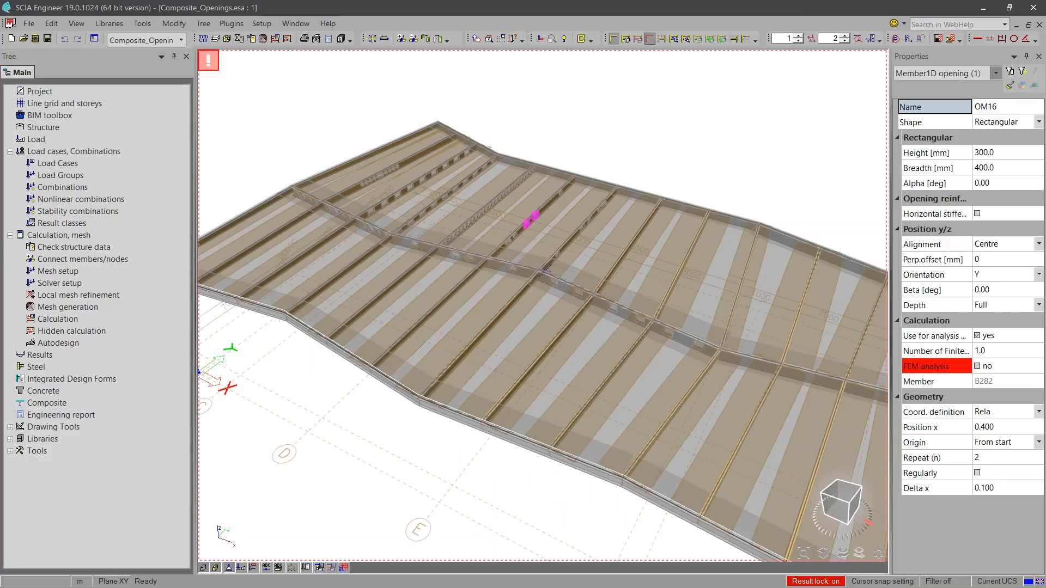
# - Start a new 1D member opening, examine its available shapes, and cancel the definition
pyautogui.click(44, 127)
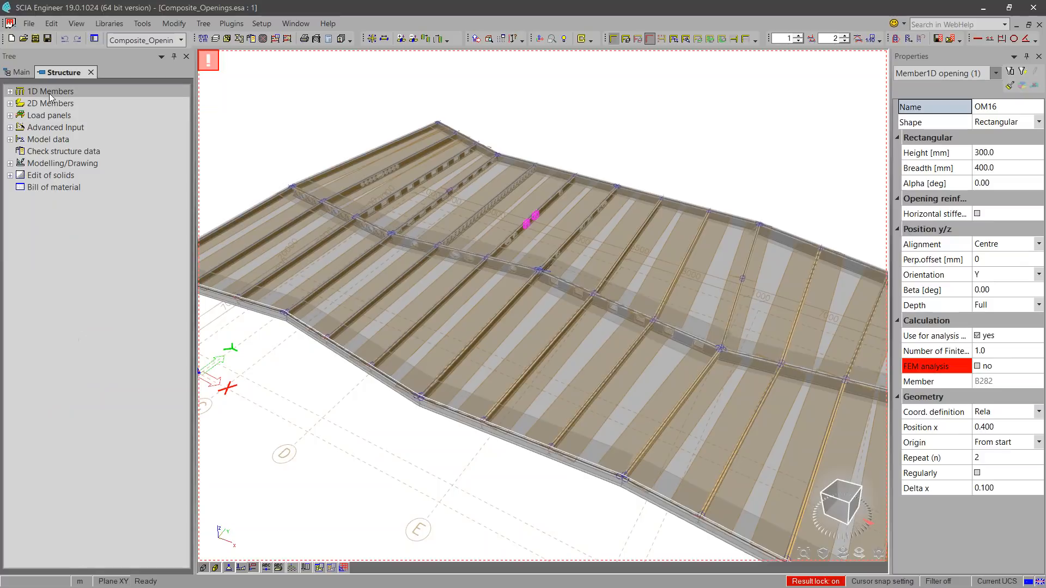
pyautogui.click(60, 152)
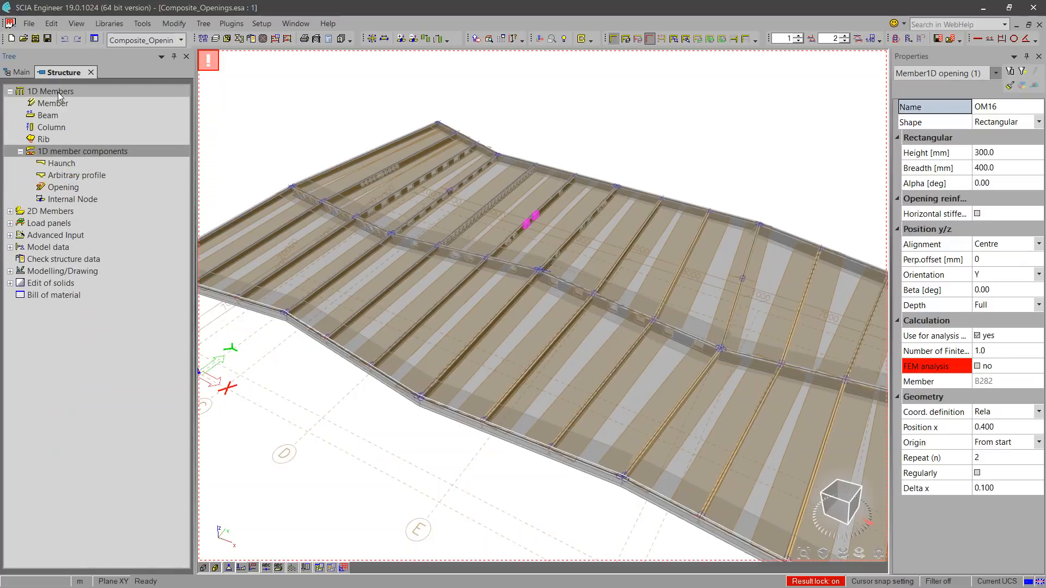
pyautogui.click(67, 188)
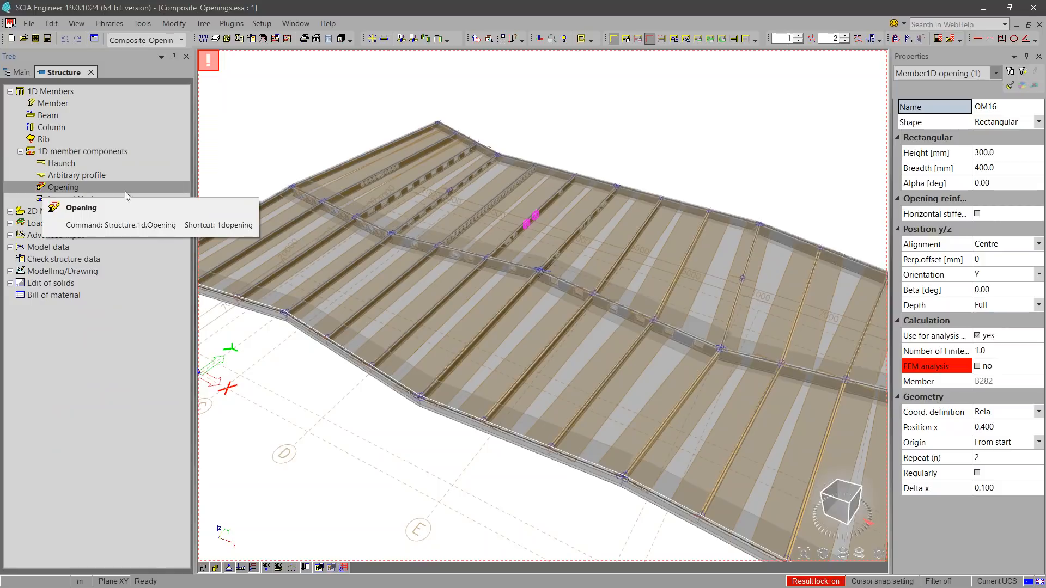
pyautogui.click(645, 217)
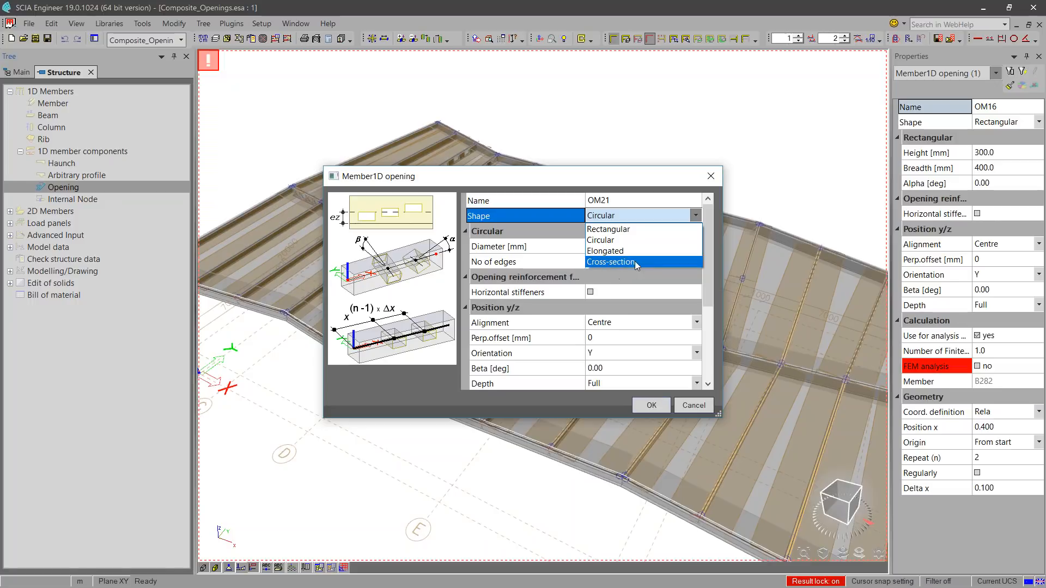
pyautogui.click(704, 411)
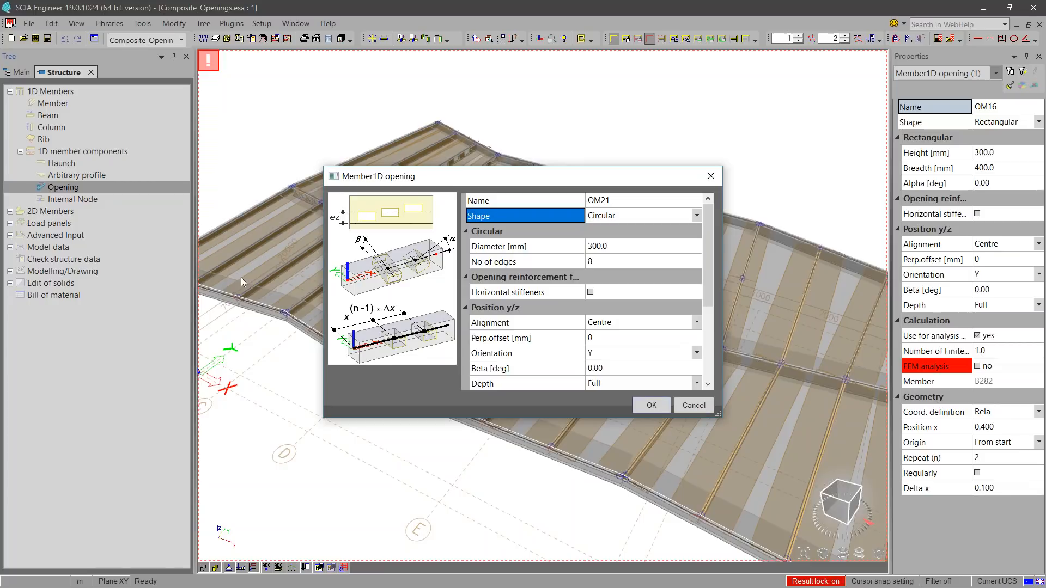
pyautogui.click(693, 405)
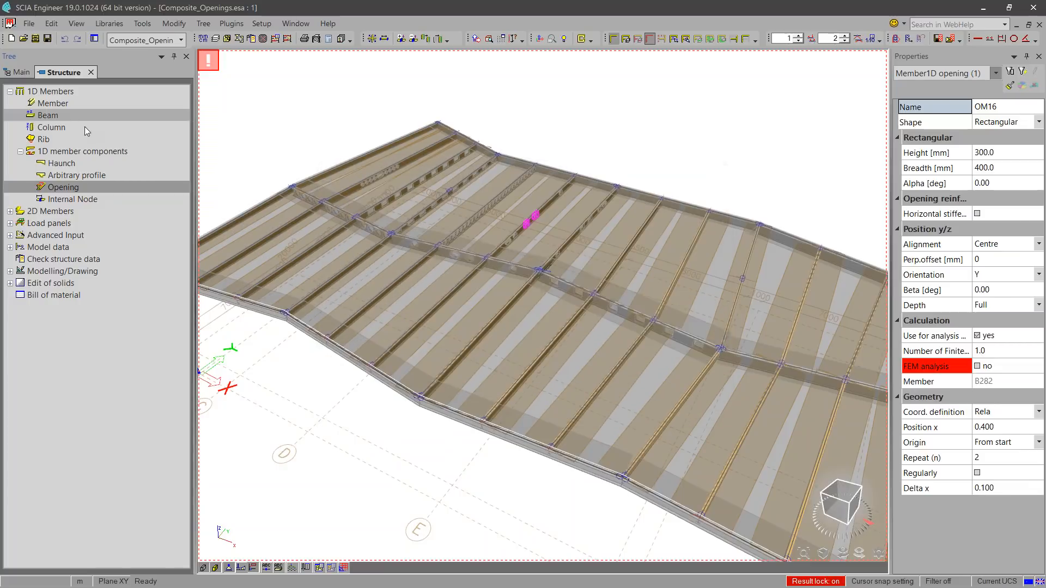
# - Run the Composite beam EN 1994-1-1 check on all members and display the unity check results in the floor model
pyautogui.click(91, 72)
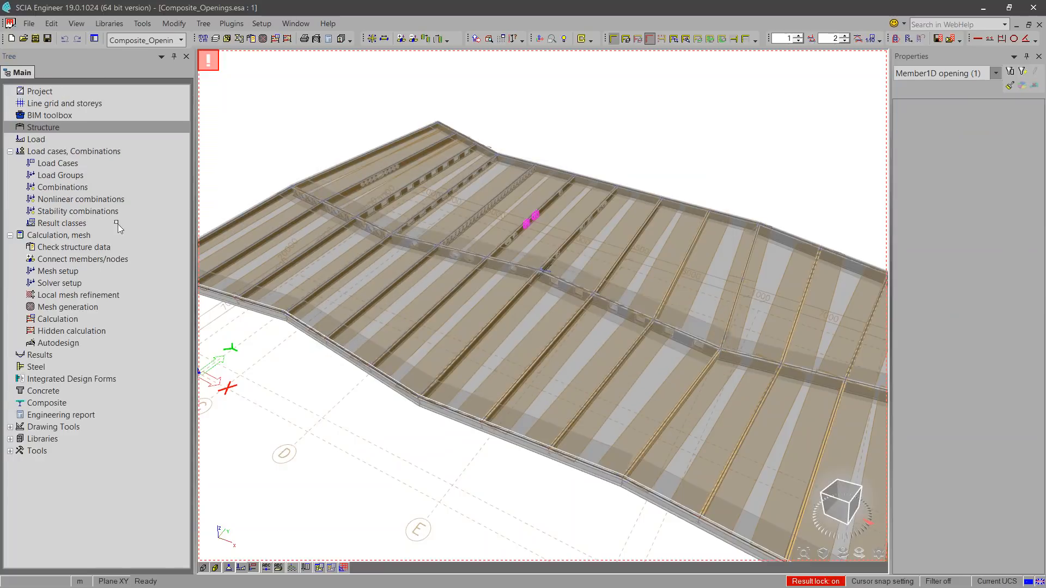
pyautogui.click(55, 404)
pyautogui.doubleClick(48, 128)
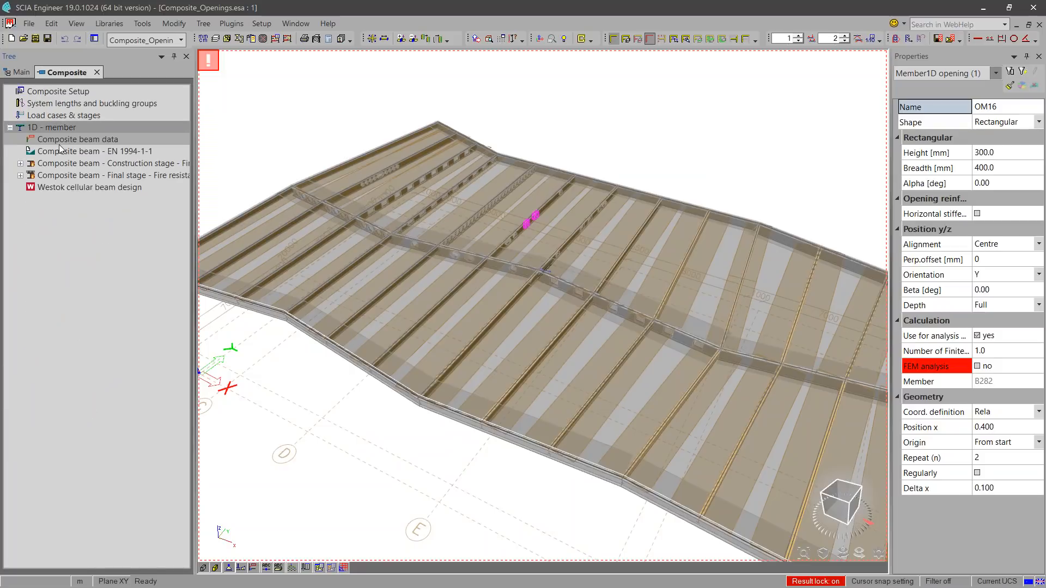
pyautogui.click(82, 150)
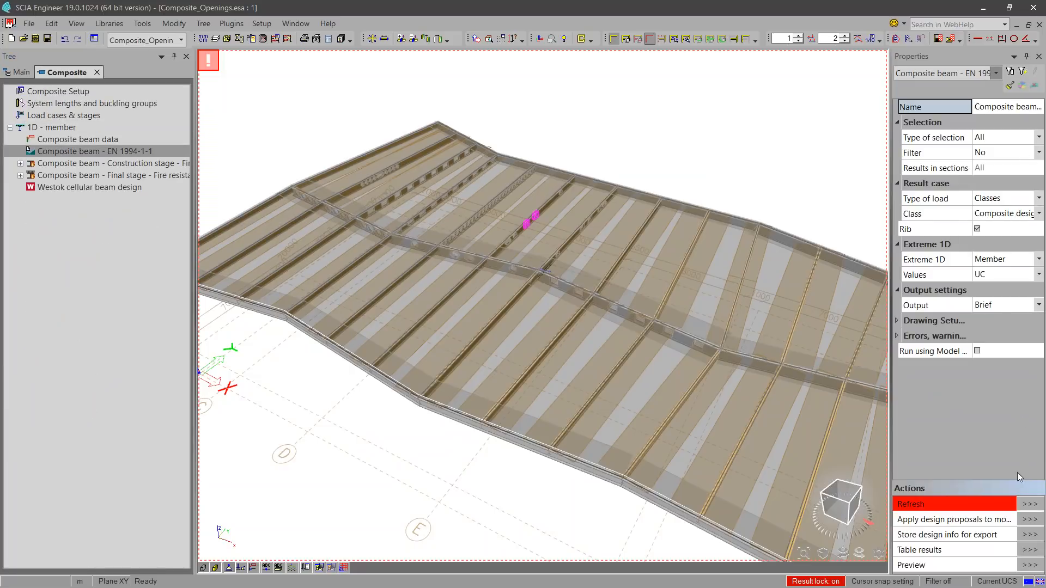
pyautogui.click(1030, 504)
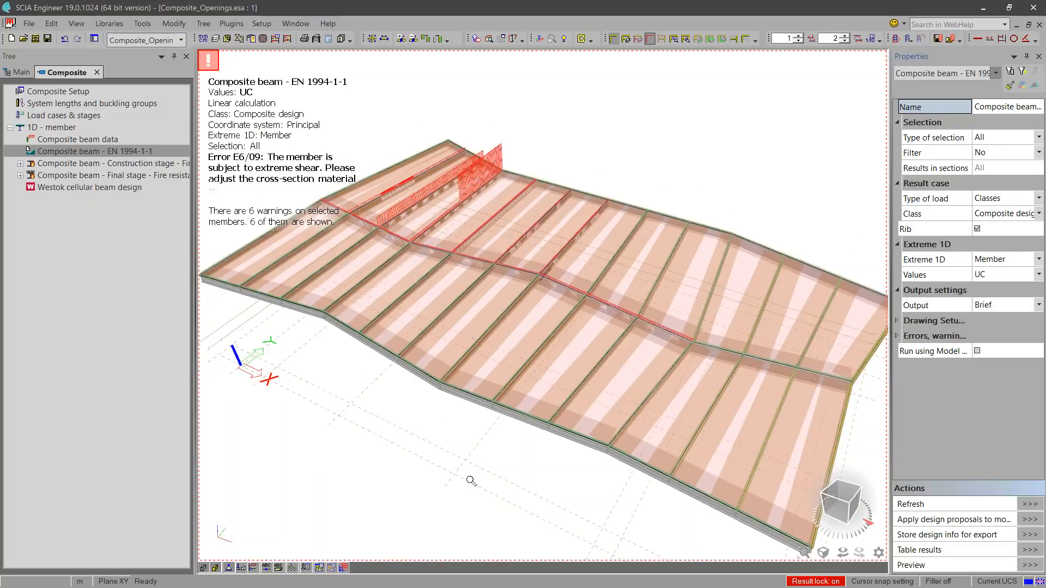
pyautogui.keyDown('ctrl'); pyautogui.moveTo(470, 481); pyautogui.dragTo(460, 474, button='right'); pyautogui.keyUp('ctrl')
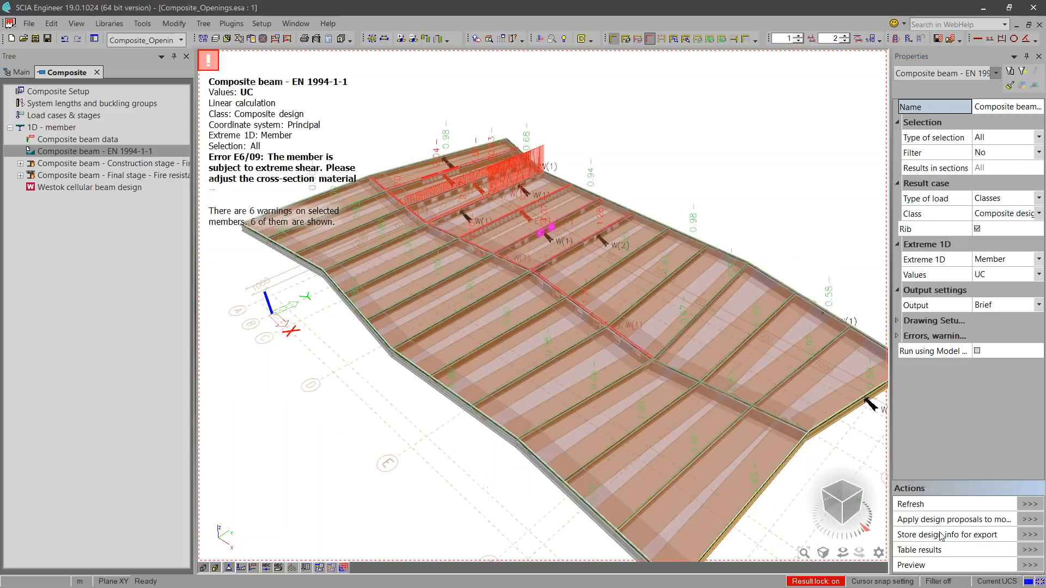
pyautogui.scroll(2, 504, 235)
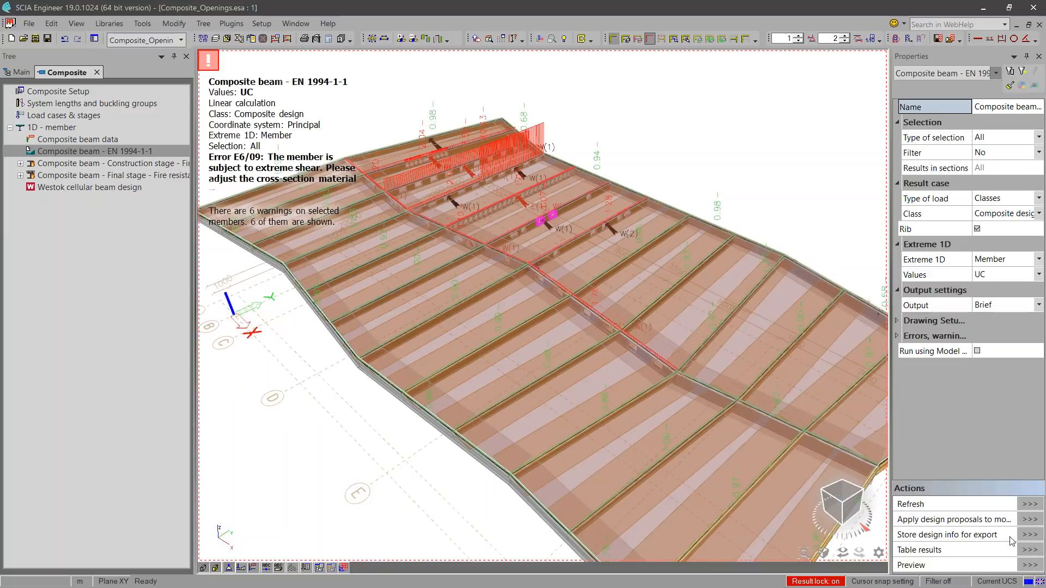
# - Show the table results of the composite check sorted by descending unity check, and locate beams B282 and B268 in the model
pyautogui.click(1029, 550)
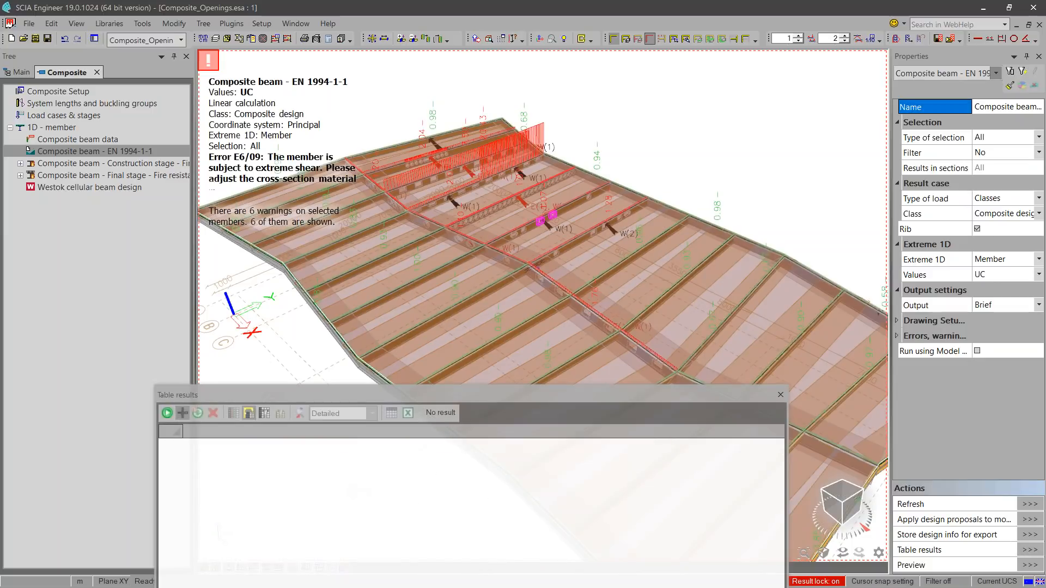
pyautogui.moveTo(364, 393); pyautogui.dragTo(338, 320)
pyautogui.click(329, 358)
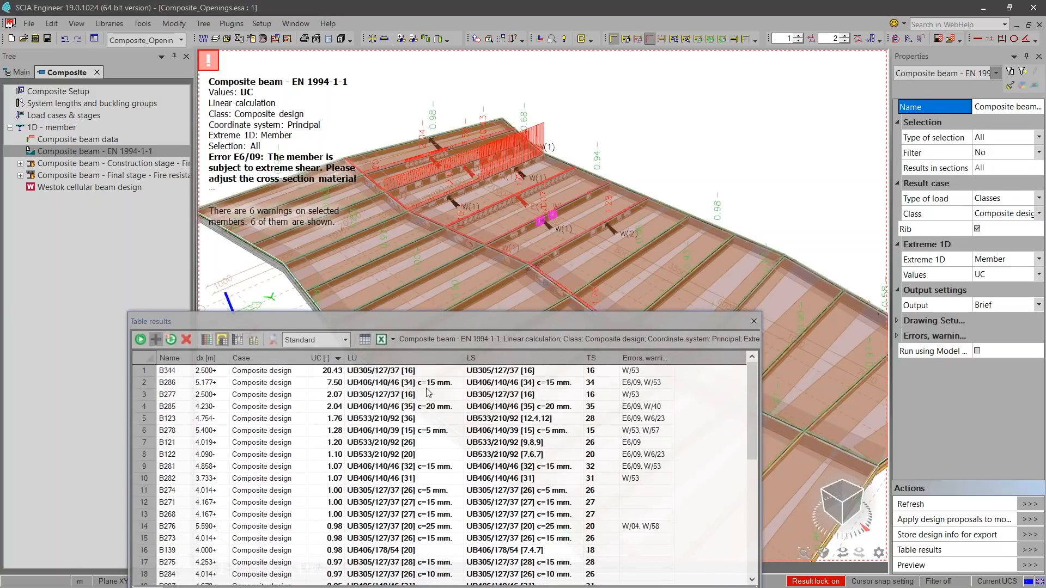
pyautogui.click(151, 481)
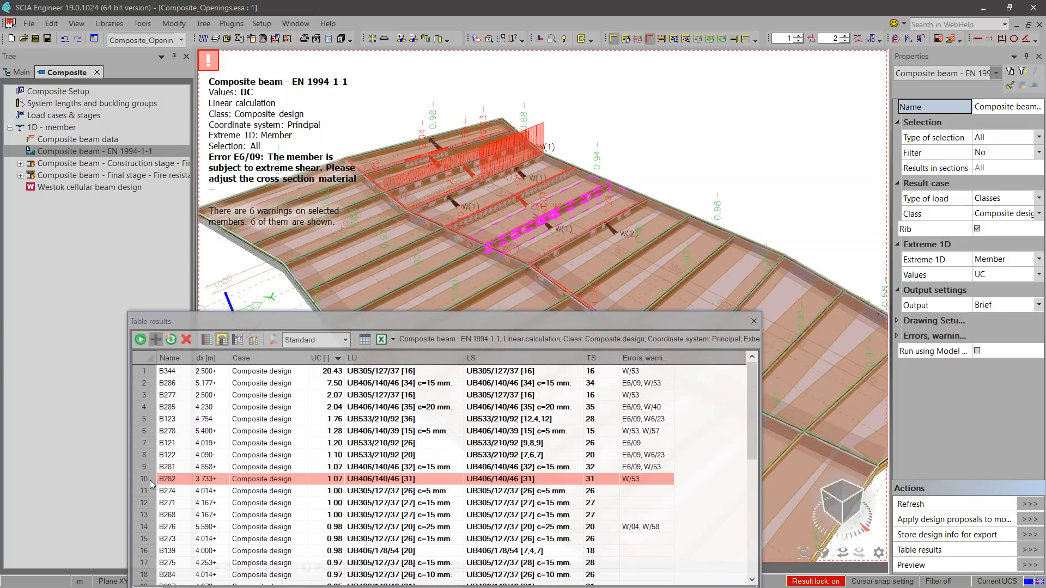
pyautogui.click(147, 516)
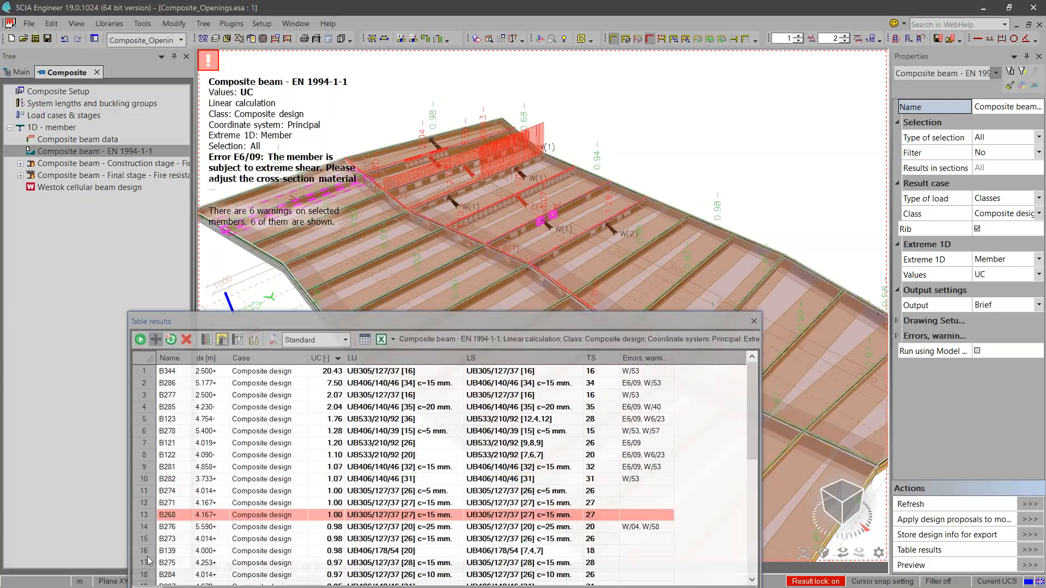
# - Examine the report preview for beam B268 from the input data through the stage checks to the stud layout, and close it
pyautogui.doubleClick(173, 515)
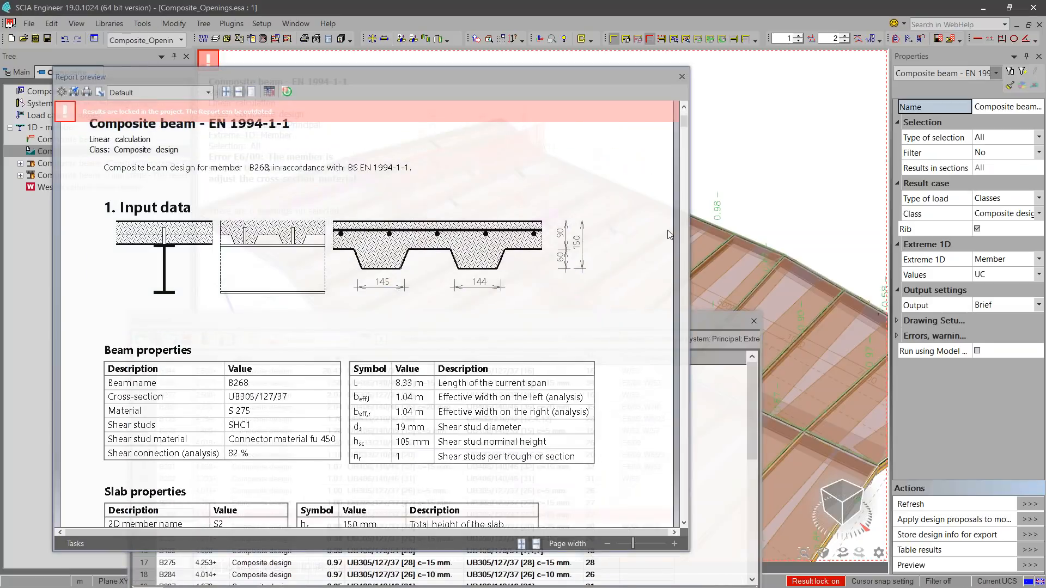
pyautogui.keyDown('ctrl'); pyautogui.scroll(-1, 640, 254); pyautogui.keyUp('ctrl')
pyautogui.scroll(-2, 641, 254)
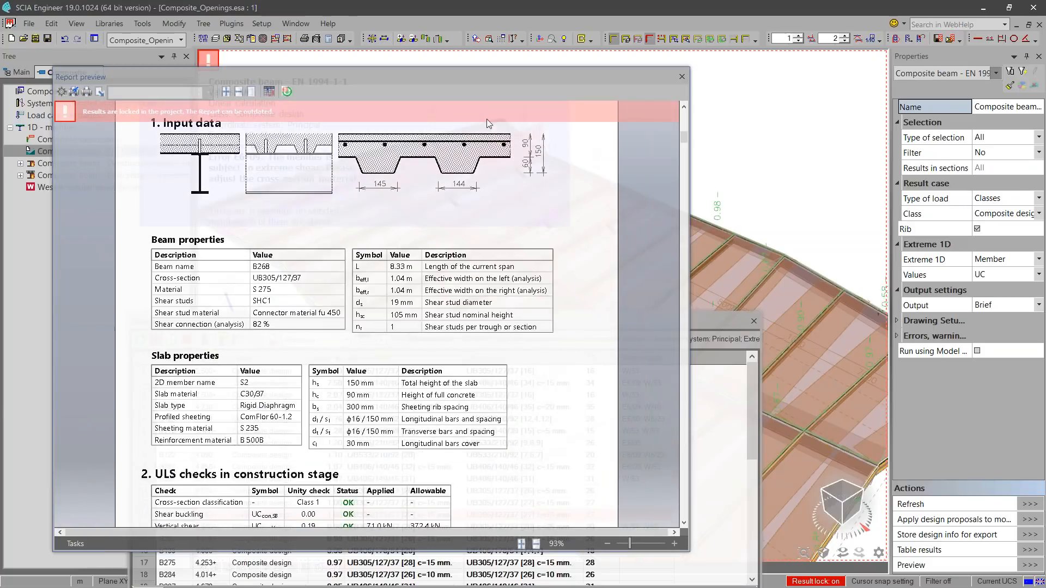
pyautogui.scroll(-2, 595, 355)
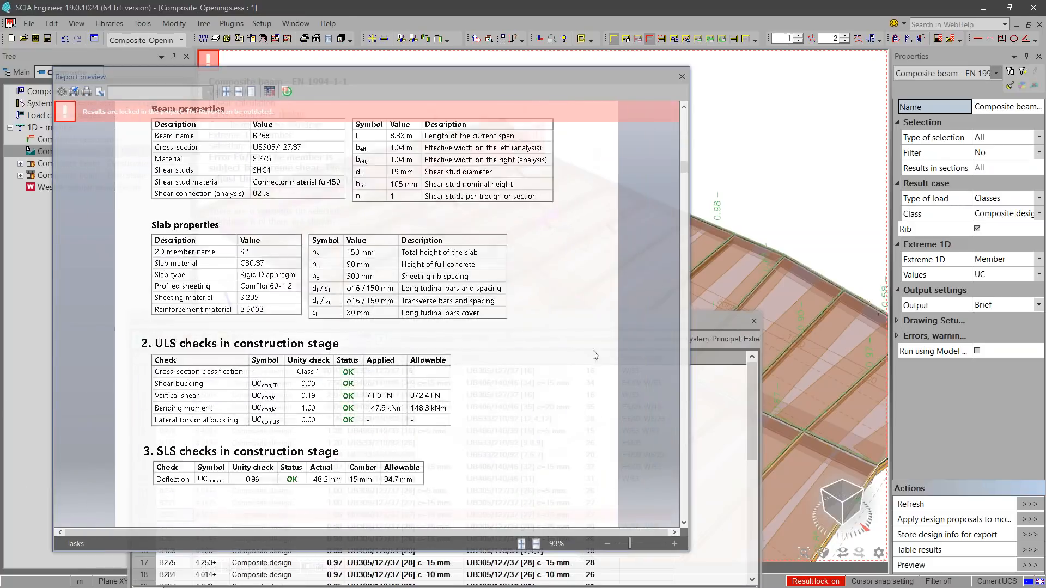
pyautogui.scroll(-1, 436, 360)
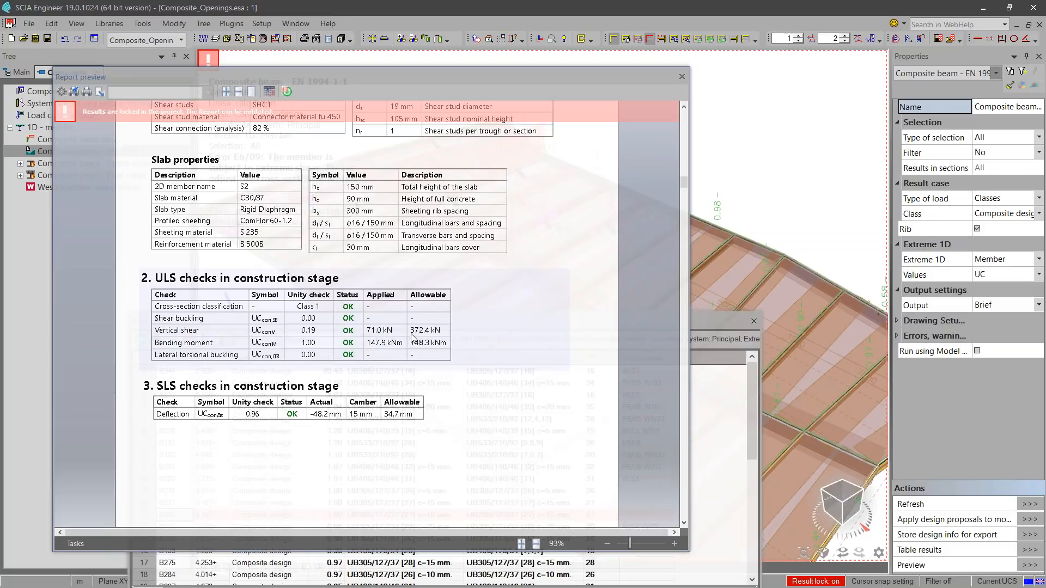
pyautogui.scroll(-4, 505, 380)
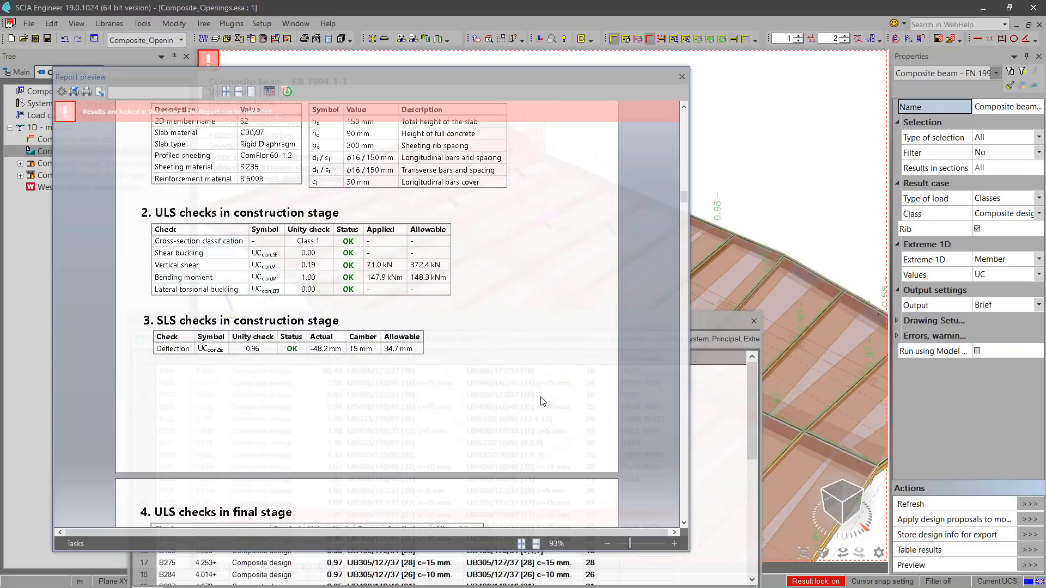
pyautogui.scroll(-4, 369, 423)
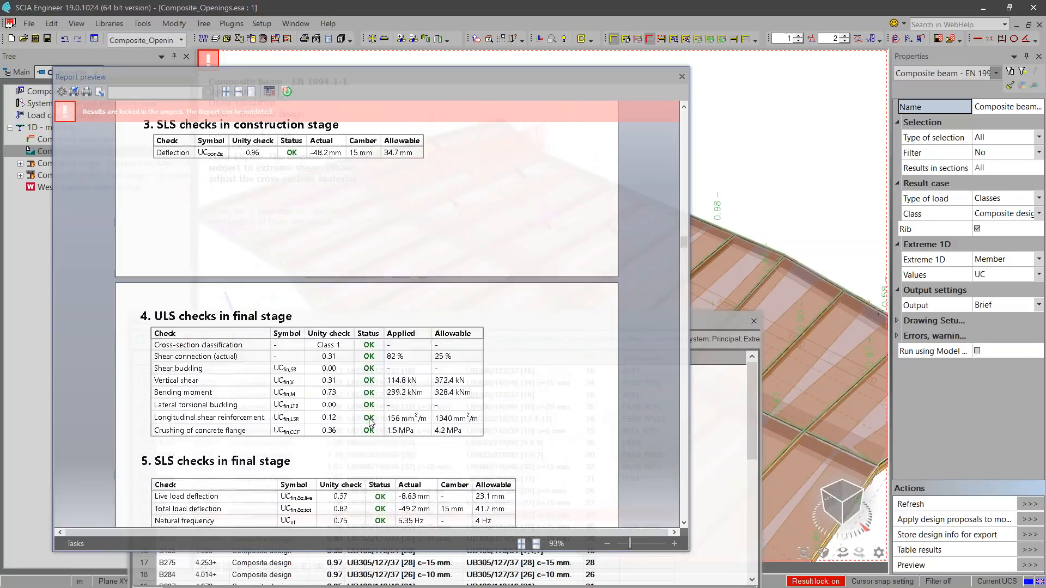
pyautogui.scroll(-4, 502, 406)
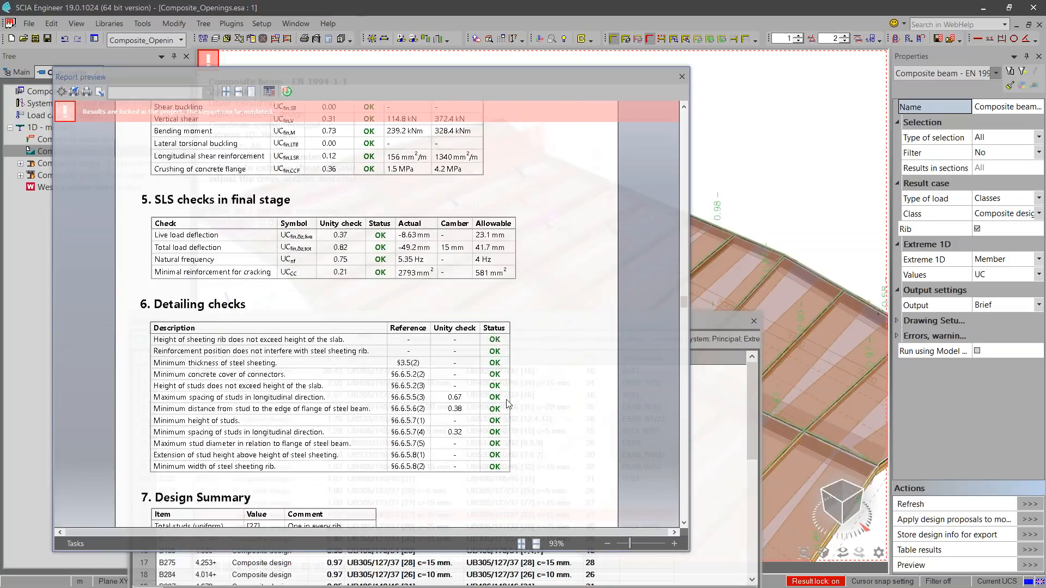
pyautogui.scroll(-3, 561, 366)
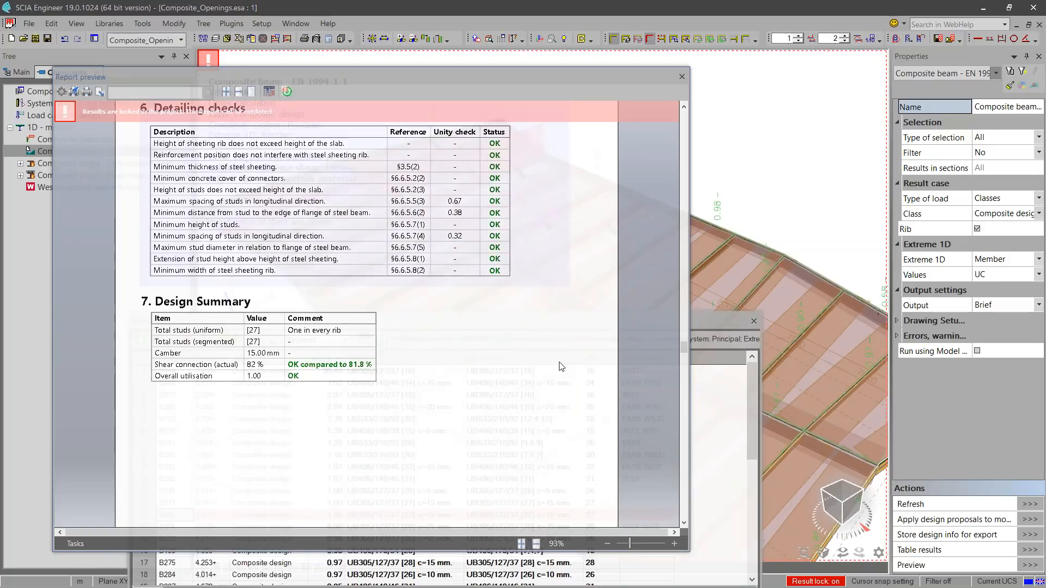
pyautogui.scroll(-3, 530, 401)
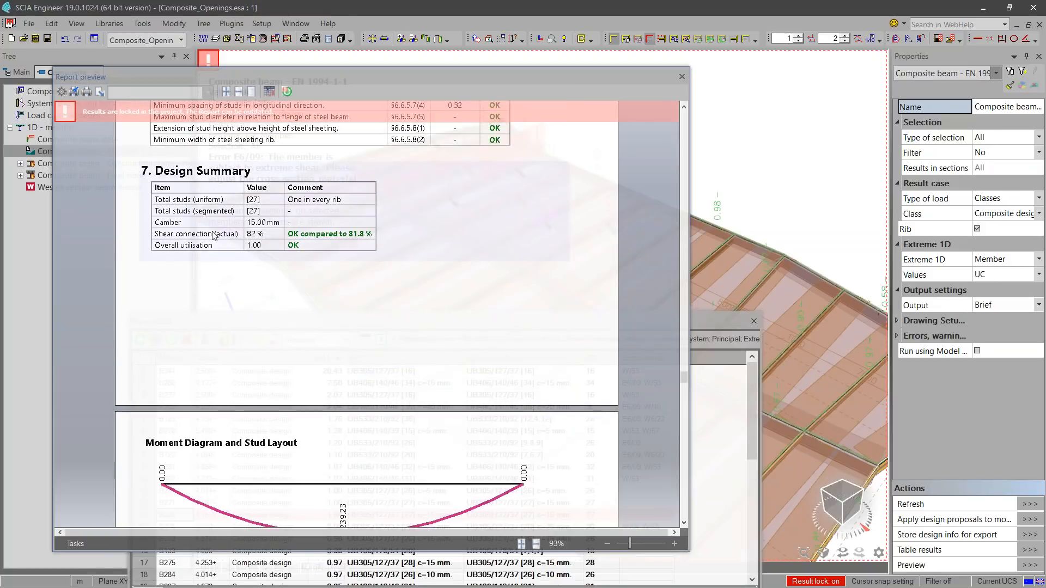
pyautogui.scroll(-3, 540, 355)
pyautogui.scroll(-3, 539, 355)
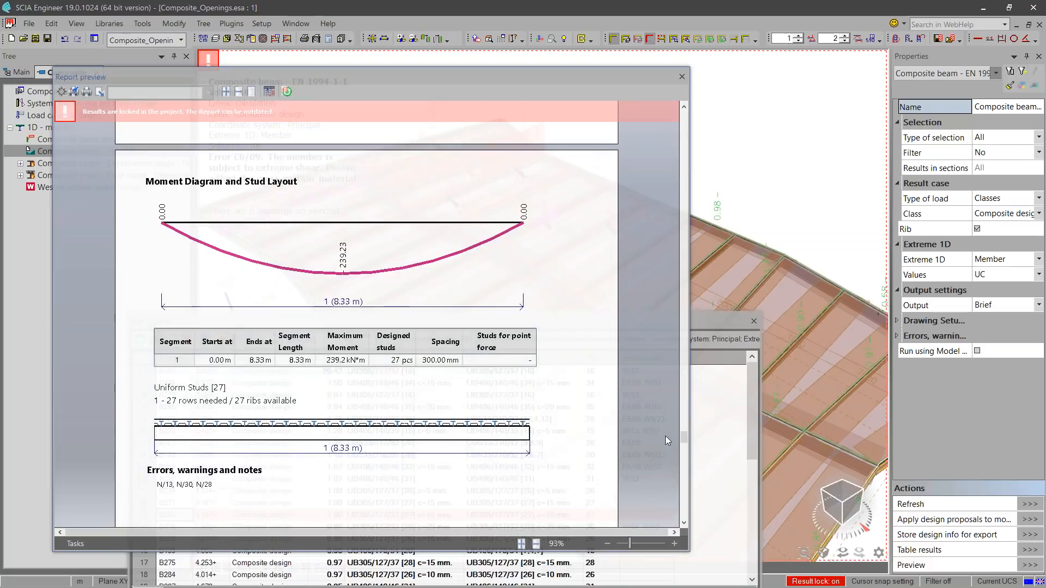
pyautogui.click(681, 77)
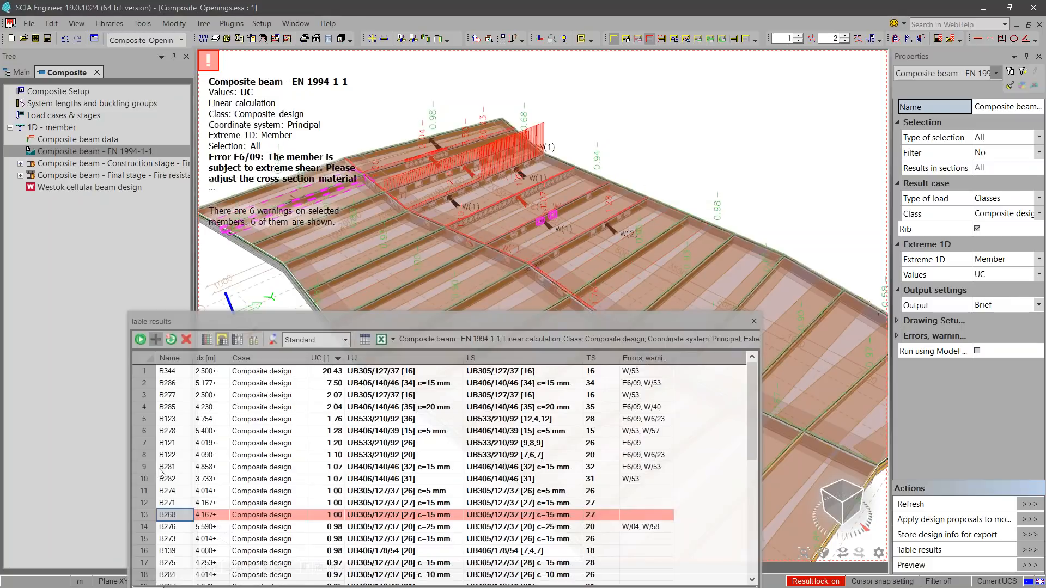
# - Select the ten beams from B344 to B282 in the table results, and read the check warnings shown on the model
pyautogui.click(144, 478)
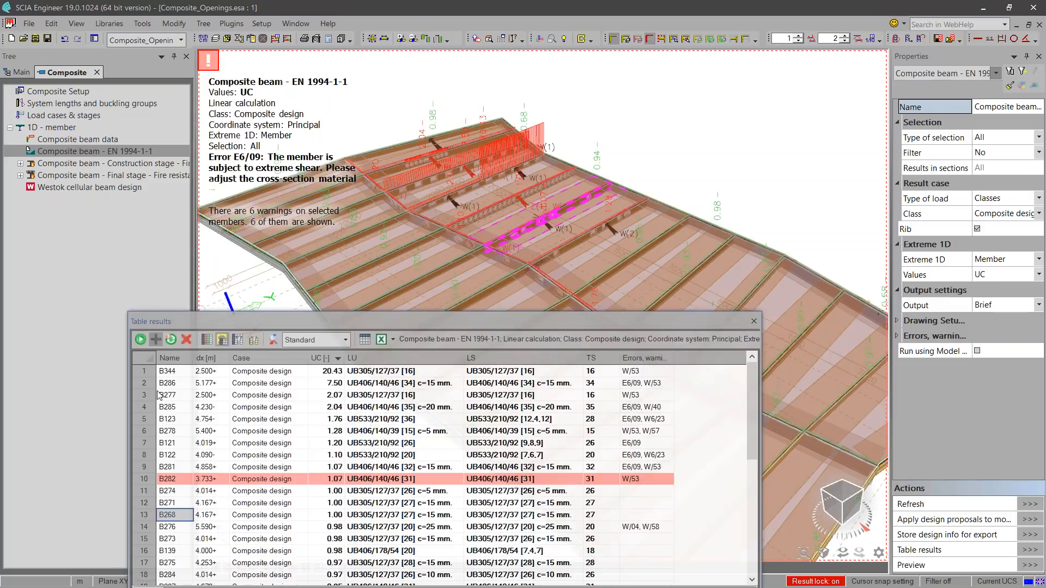
pyautogui.keyDown('shift'); pyautogui.click(148, 370); pyautogui.keyUp('shift')
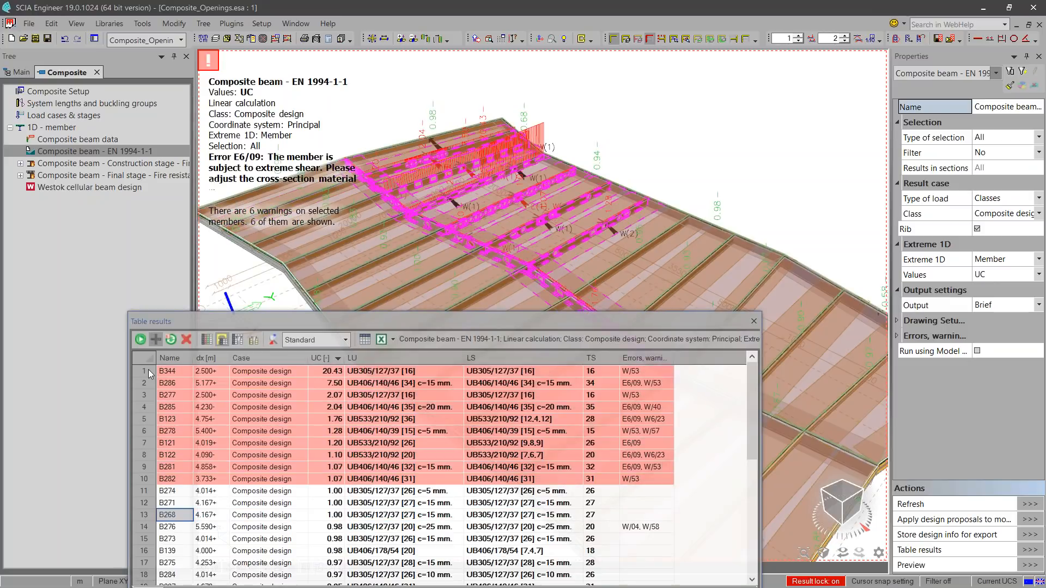
pyautogui.moveTo(535, 185)
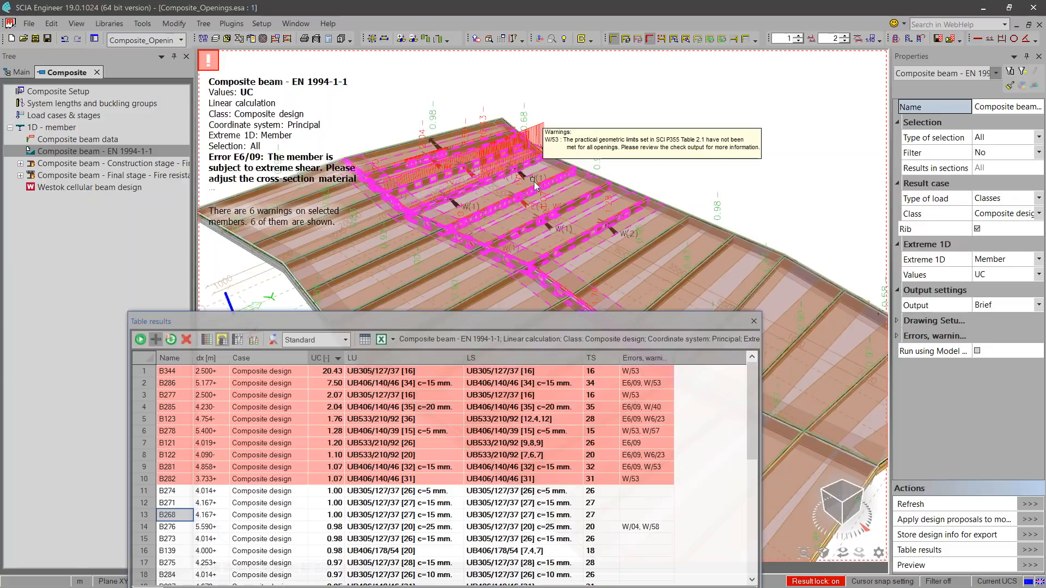
pyautogui.moveTo(624, 238)
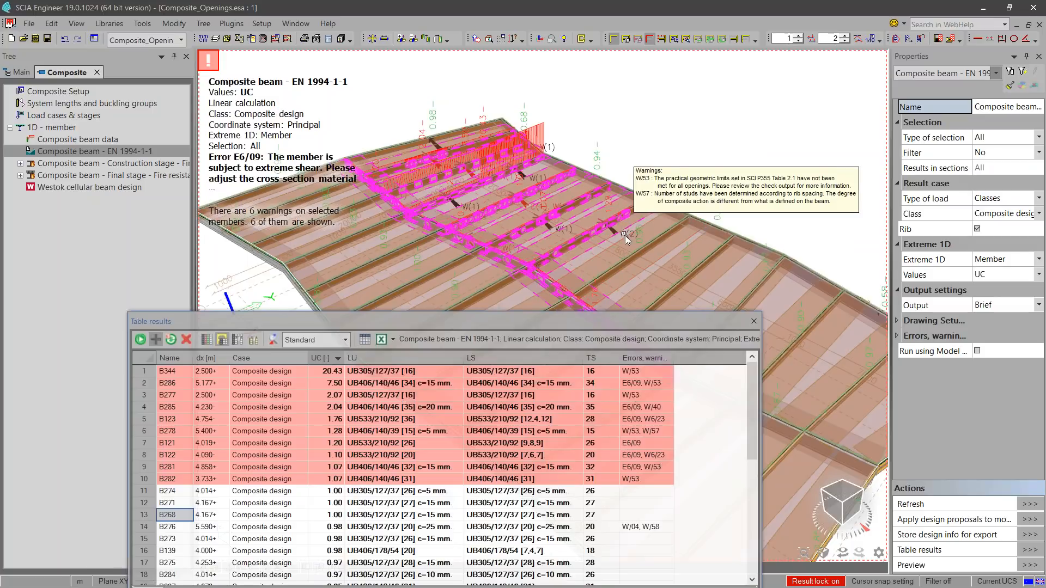
# - View the autodesign proposals for all beams, and limit the composite check to the current selection
pyautogui.click(1029, 520)
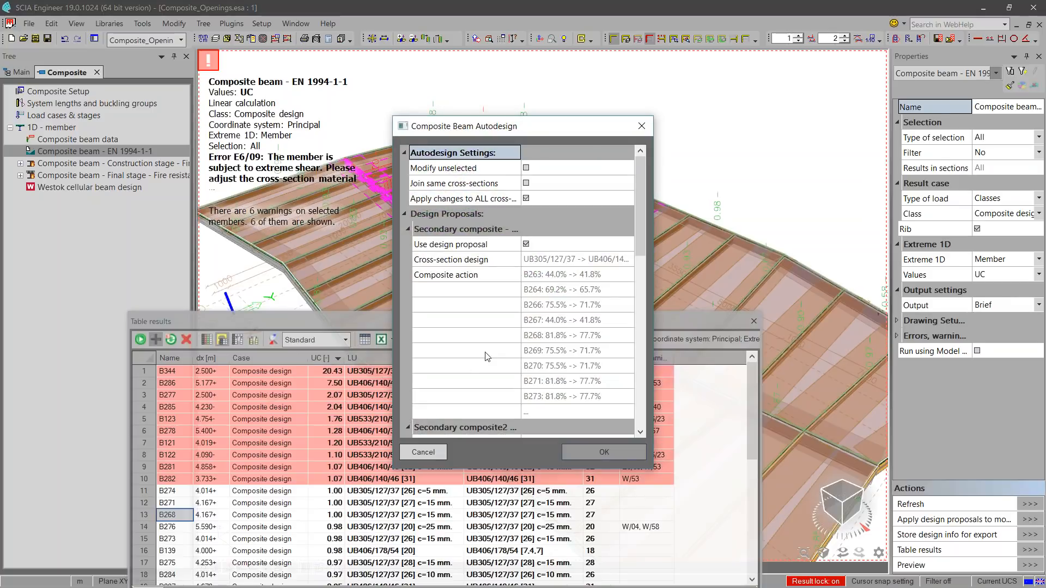
pyautogui.click(603, 452)
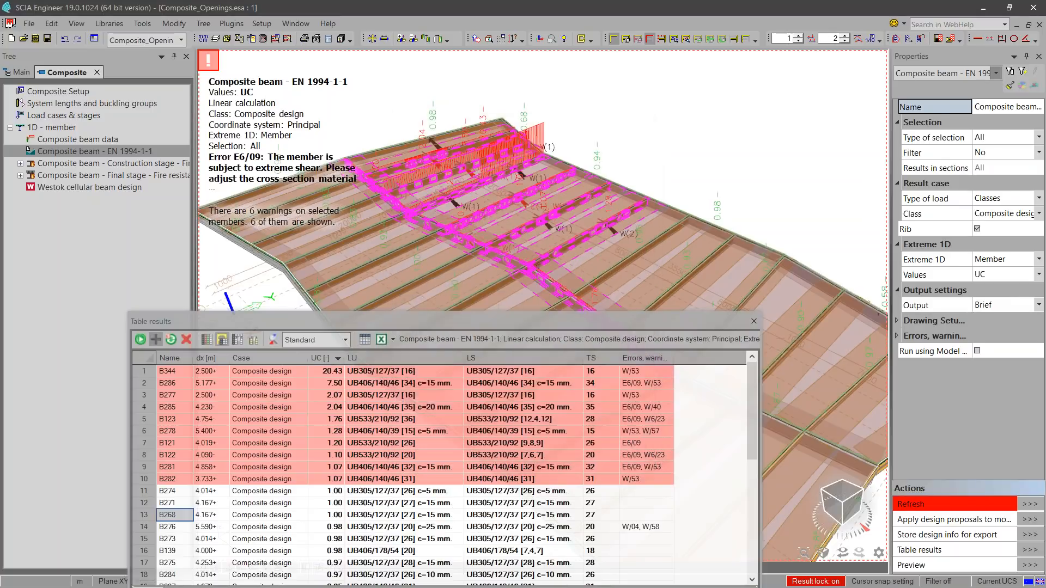
pyautogui.click(995, 143)
pyautogui.click(989, 157)
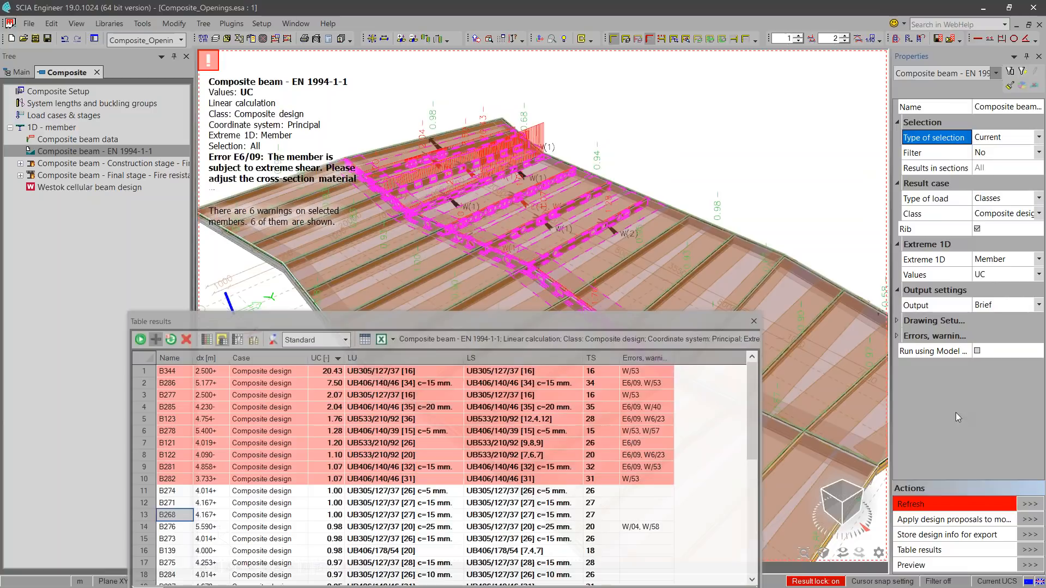
# - Review the autodesign proposals for the selected beams and apply all the new cross-sections and composite actions to the model
pyautogui.click(1030, 520)
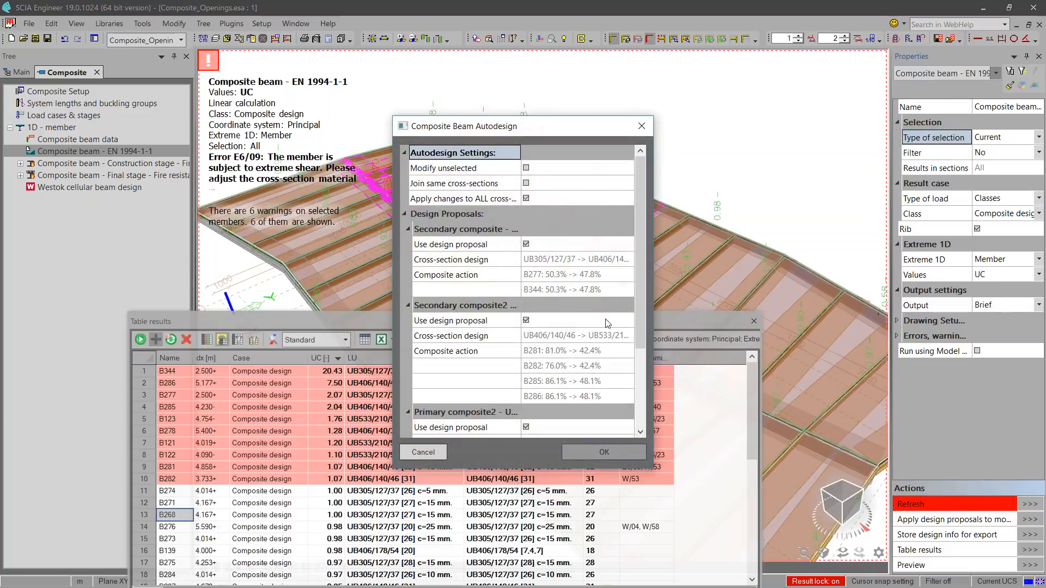
pyautogui.moveTo(642, 233); pyautogui.dragTo(636, 326)
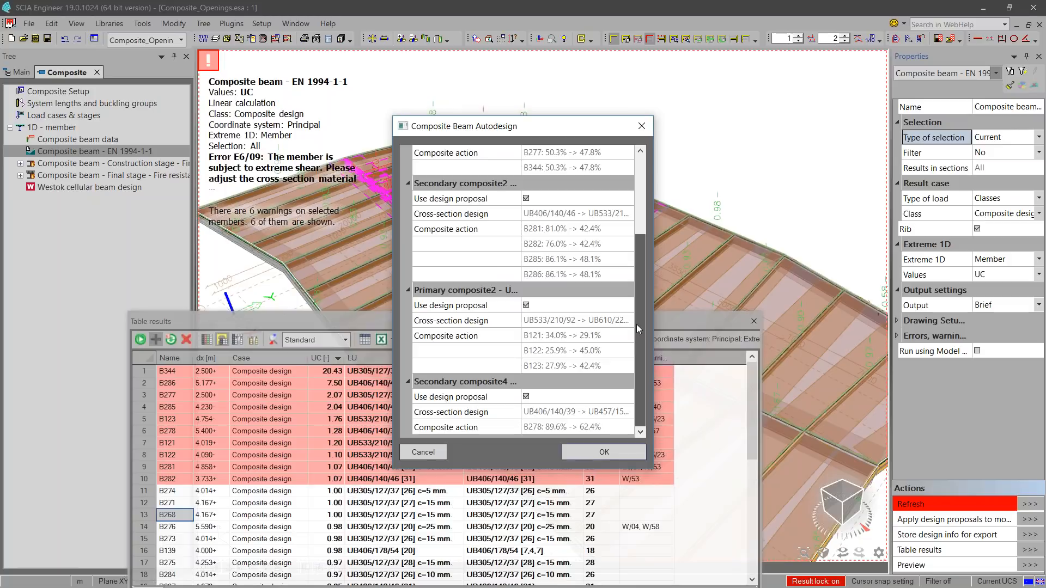
pyautogui.scroll(1, 645, 283)
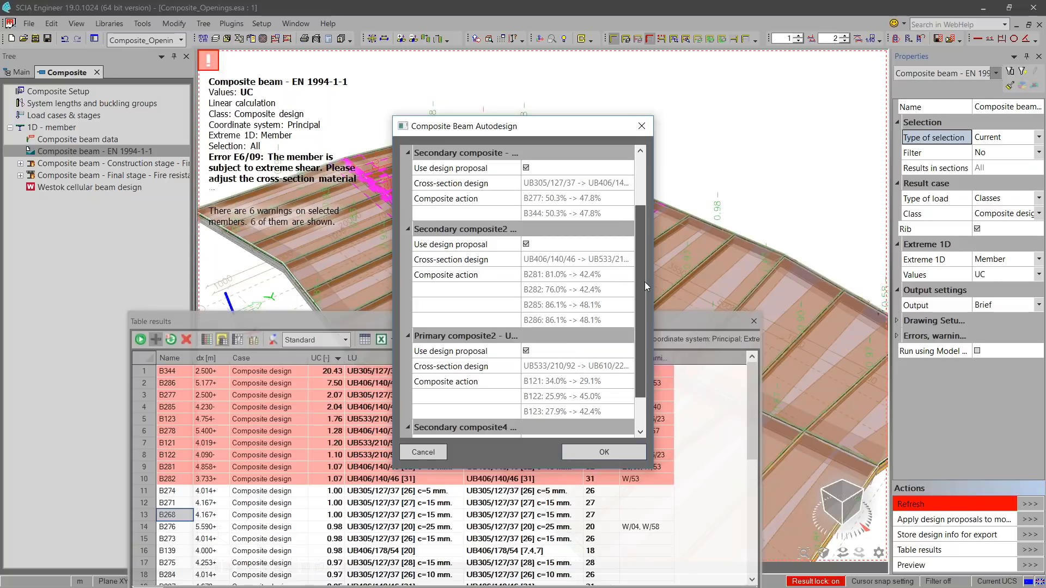
pyautogui.scroll(-1, 645, 289)
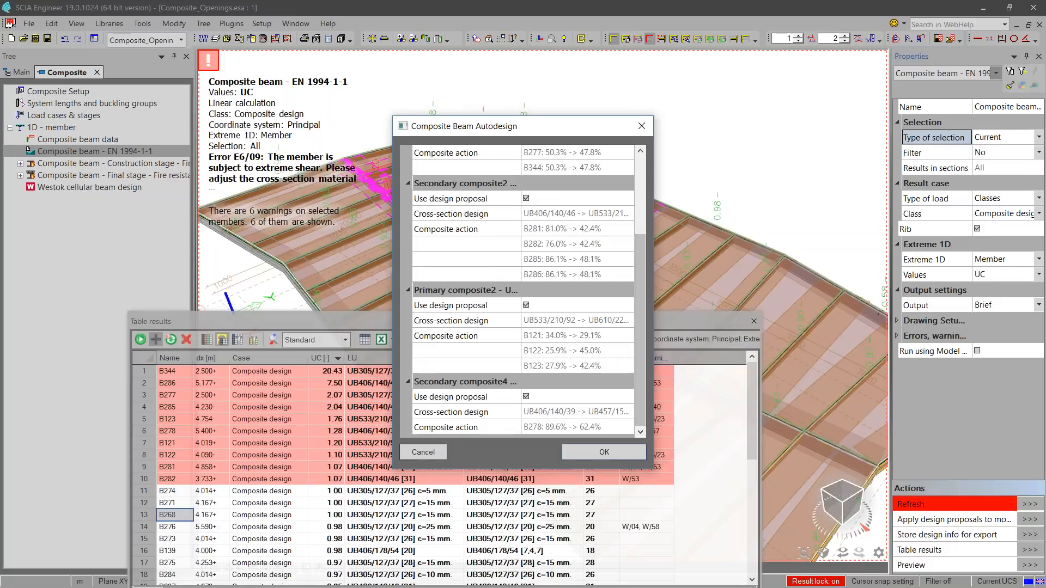
pyautogui.click(610, 449)
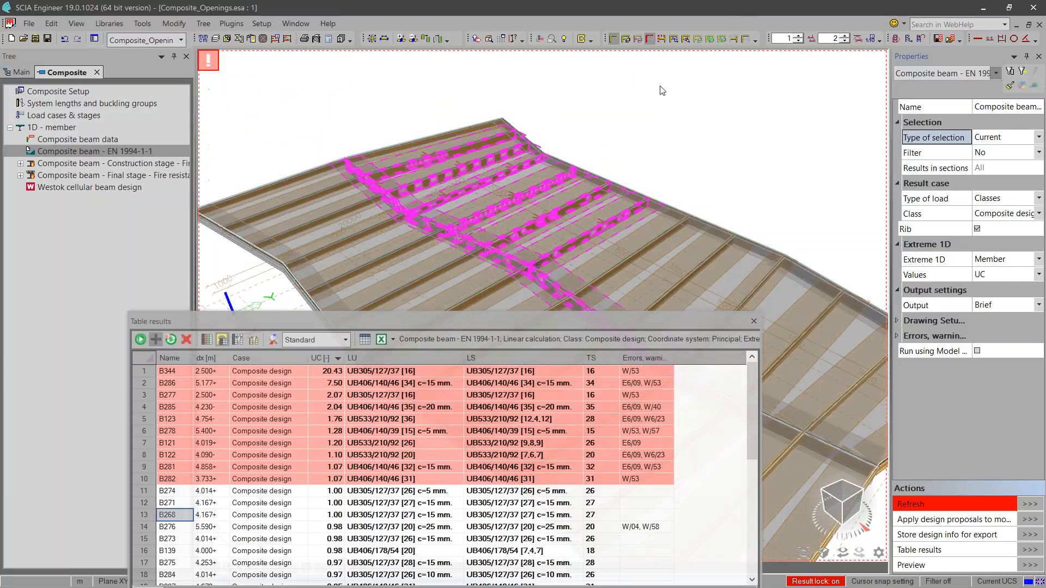
# - Refresh the composite check with only the redesigned beams displayed, and sort the table results by ascending unity check
pyautogui.click(650, 40)
pyautogui.moveTo(753, 224); pyautogui.dragTo(717, 240, button='middle')
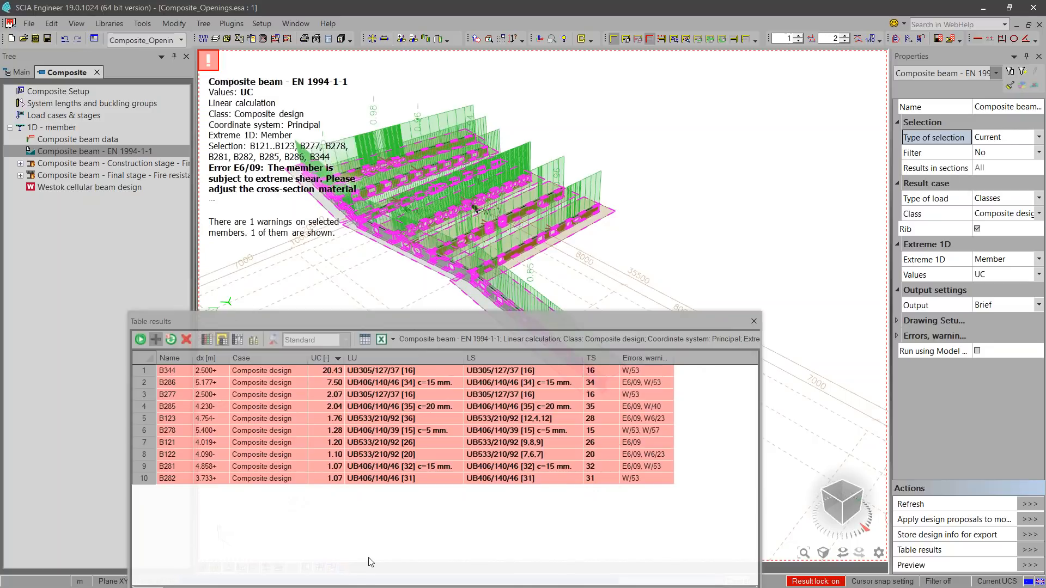
pyautogui.click(320, 358)
pyautogui.click(145, 471)
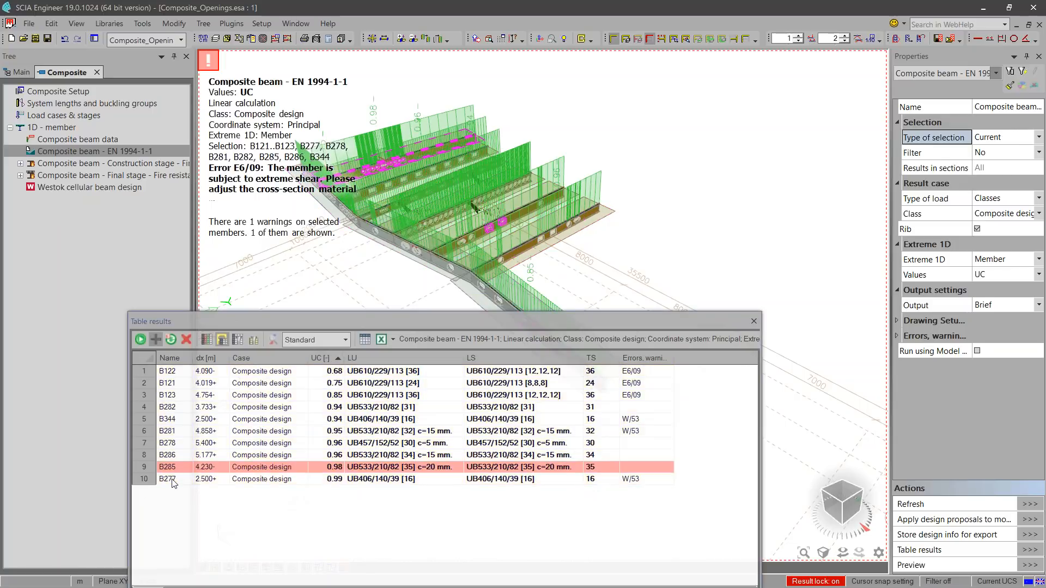
# - Open the composite check report for beam B277 and examine its input data, web openings, web posts and practical geometric limits
pyautogui.doubleClick(173, 479)
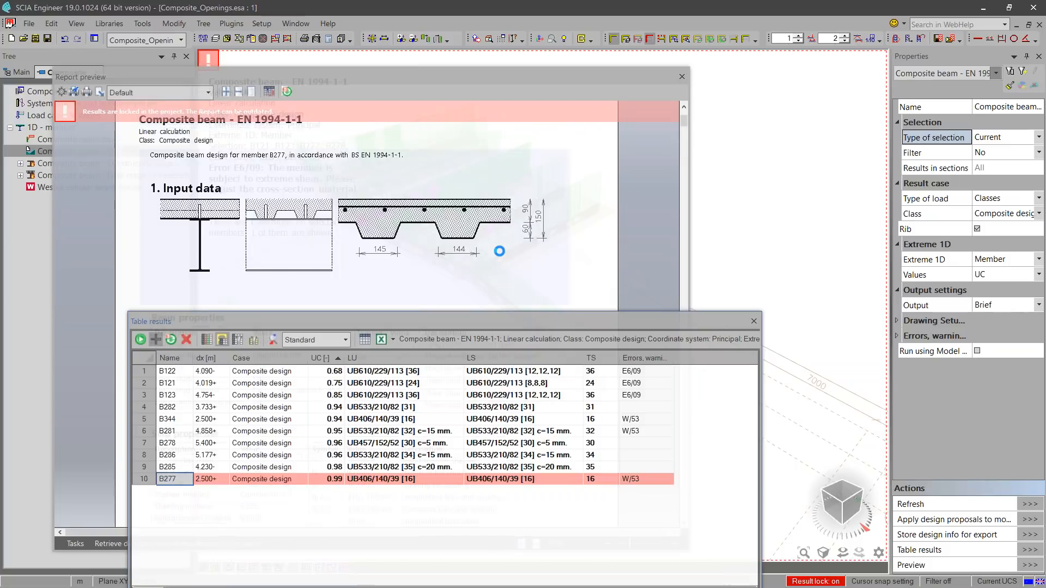
pyautogui.scroll(-5, 554, 358)
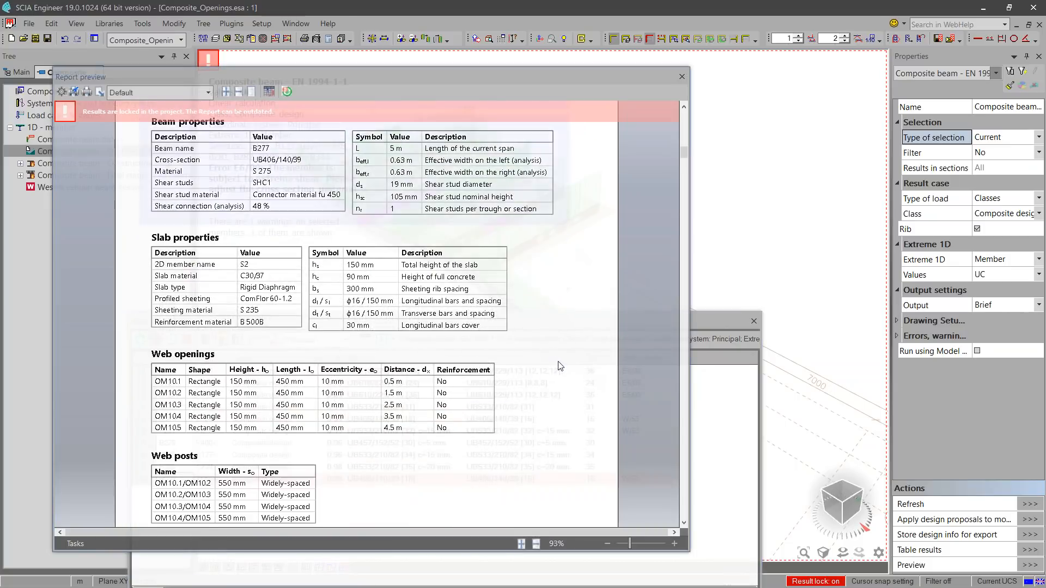
pyautogui.scroll(2, 560, 366)
pyautogui.scroll(3, 559, 366)
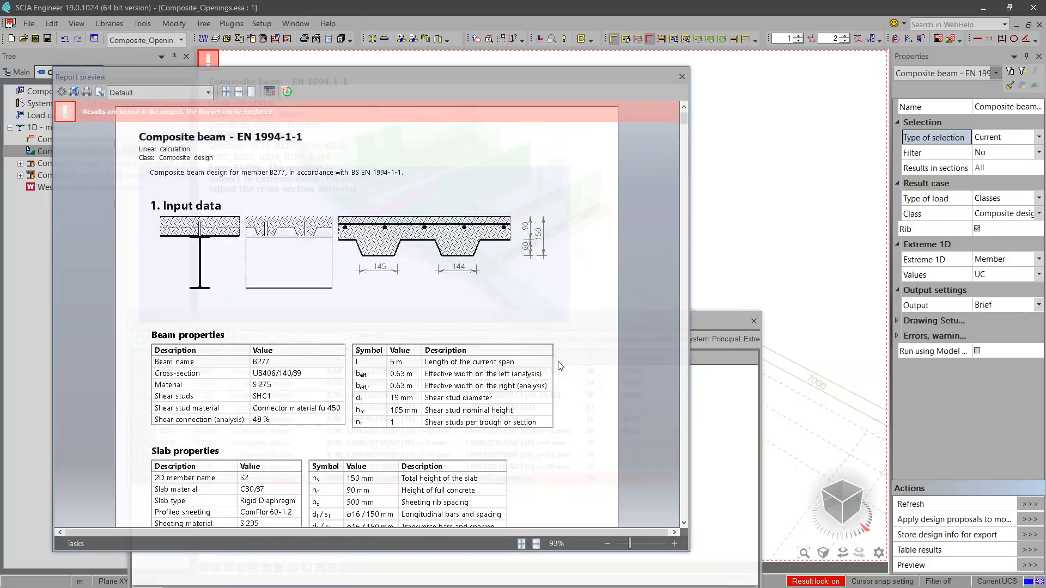
pyautogui.scroll(-3, 559, 366)
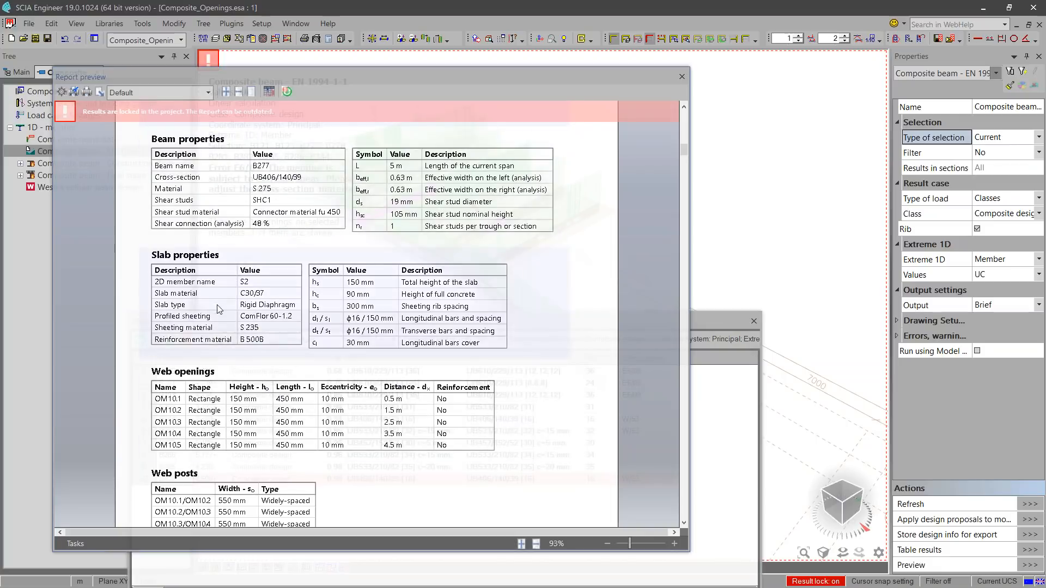
pyautogui.scroll(-1, 218, 310)
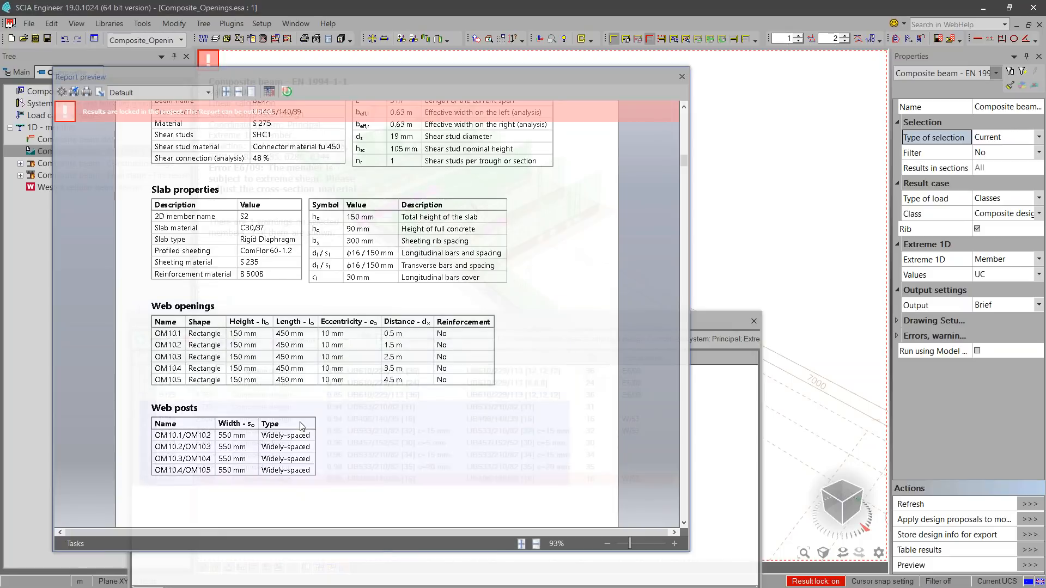
pyautogui.scroll(-2, 489, 402)
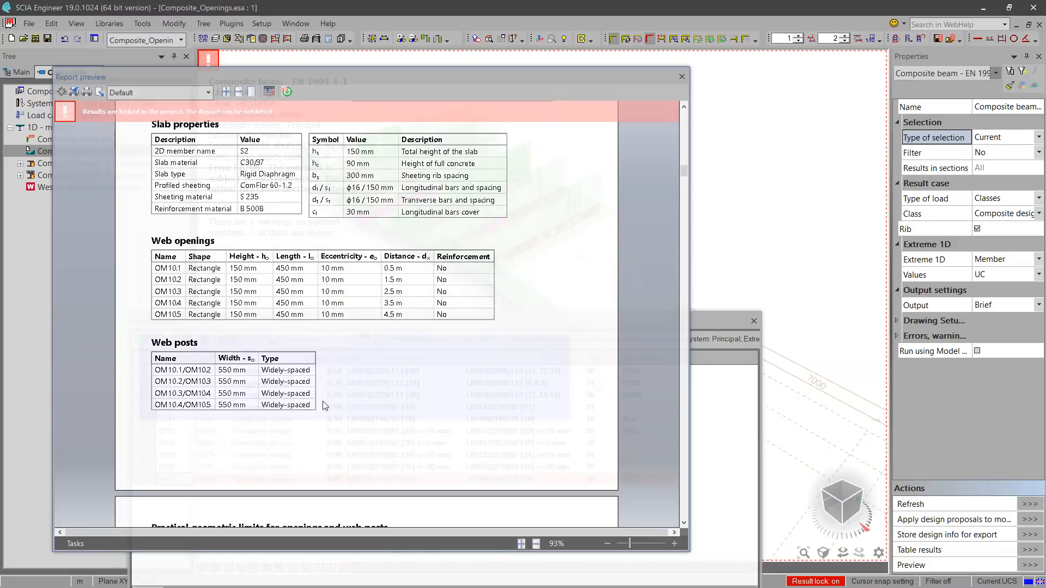
pyautogui.scroll(-8, 475, 384)
# - Move the report preview aside and read the check warning shown on beam B277 in the model
pyautogui.moveTo(401, 83); pyautogui.dragTo(554, 70)
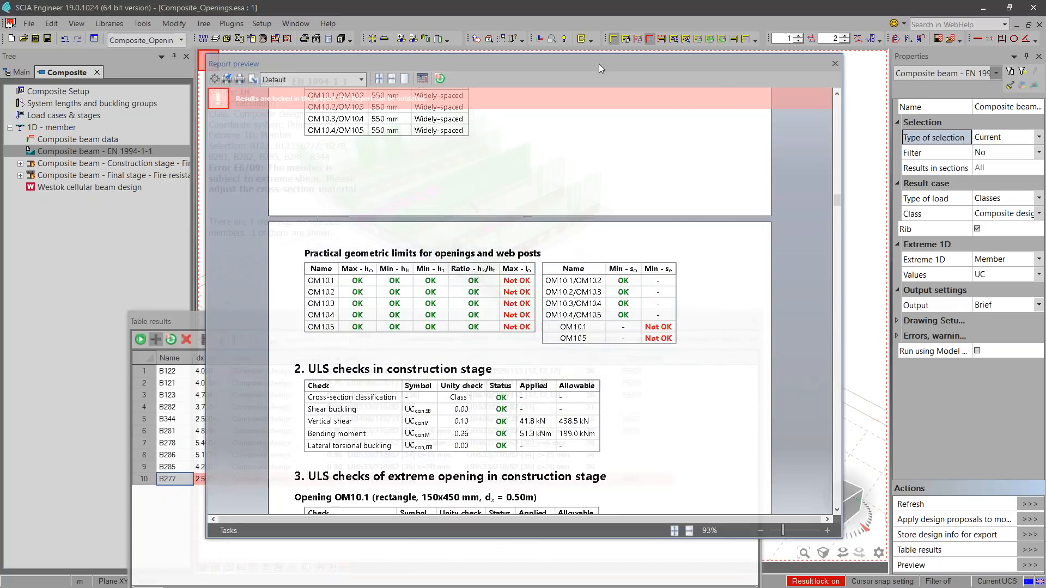
pyautogui.moveTo(541, 71); pyautogui.dragTo(880, 154)
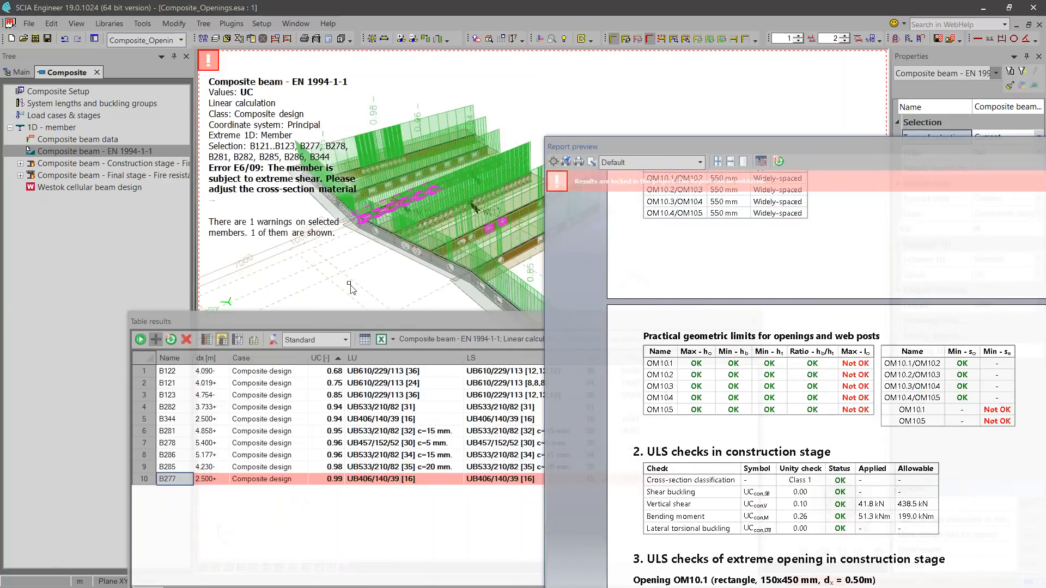
pyautogui.keyDown('ctrl'); pyautogui.moveTo(359, 287); pyautogui.dragTo(368, 286, button='right'); pyautogui.keyUp('ctrl')
pyautogui.moveTo(364, 243)
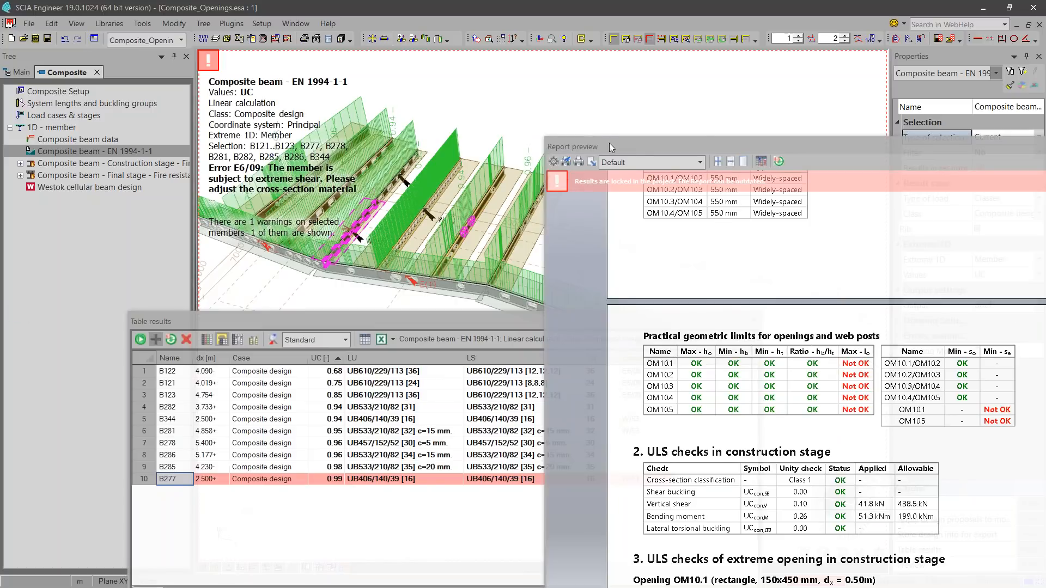
pyautogui.moveTo(609, 144); pyautogui.dragTo(709, 135)
pyautogui.moveTo(365, 243)
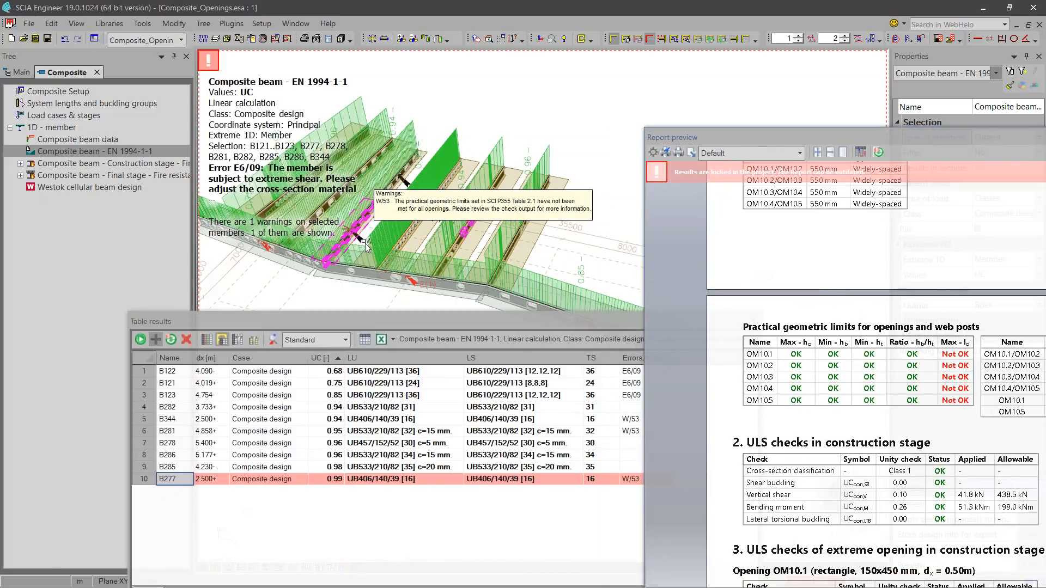
# - Examine the construction-stage and final-stage ULS checks in B277's report, including those for the extreme opening
pyautogui.moveTo(827, 128); pyautogui.dragTo(436, 65)
pyautogui.scroll(-3, 696, 393)
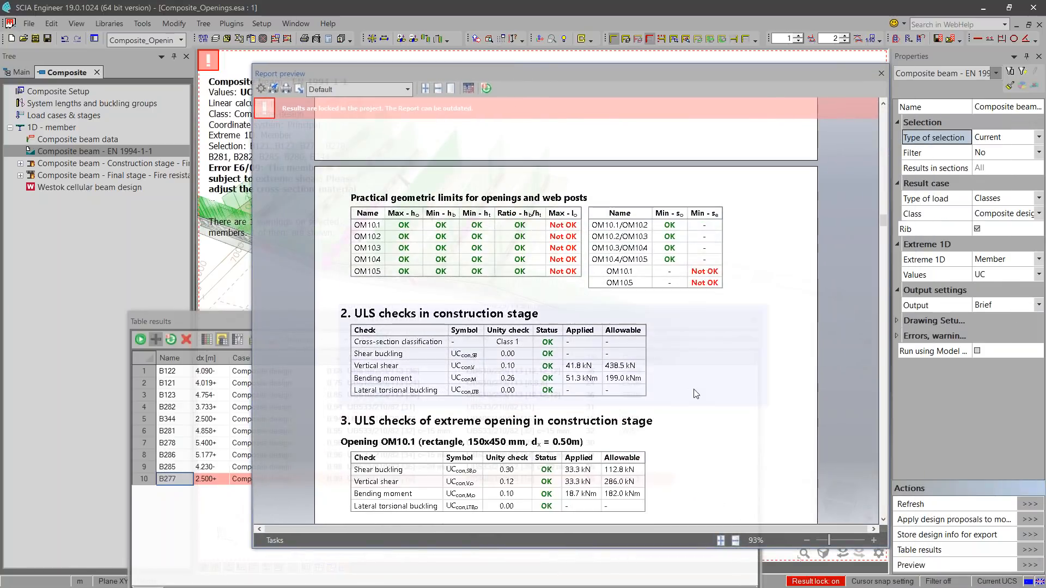
pyautogui.scroll(-3, 696, 393)
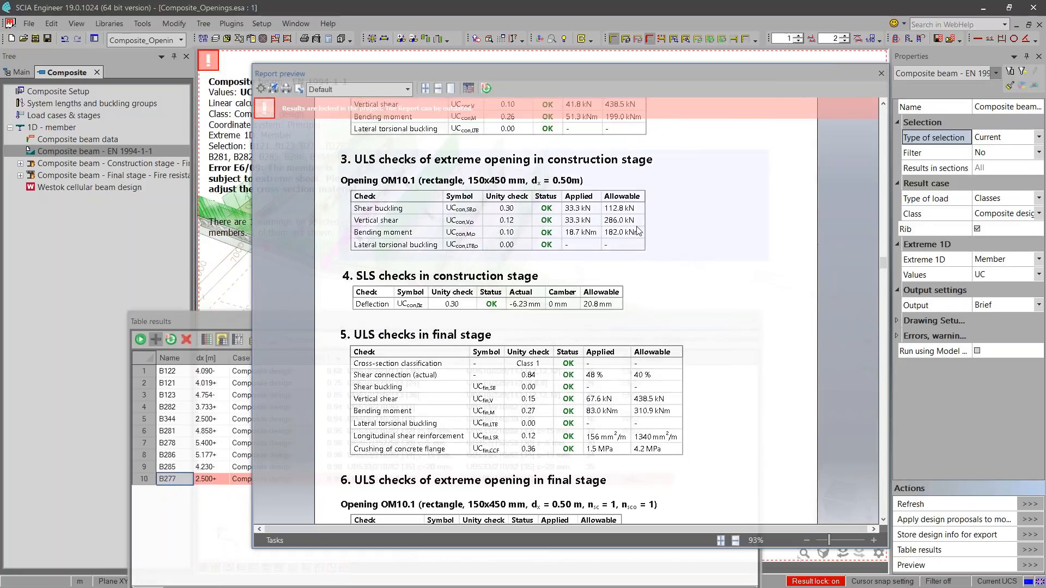
pyautogui.scroll(-3, 638, 231)
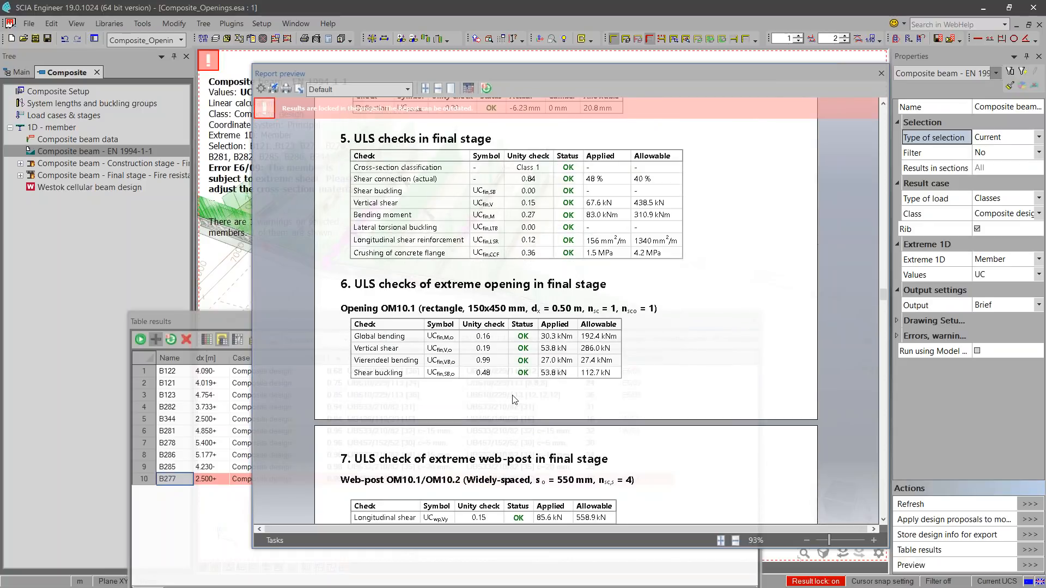
pyautogui.scroll(-1, 513, 397)
pyautogui.scroll(-1, 513, 397)
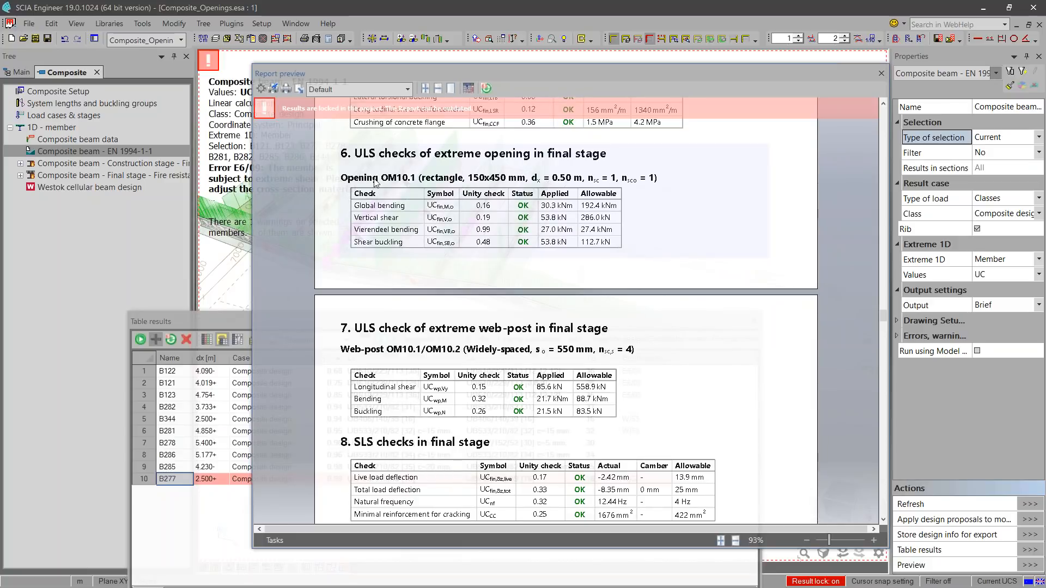
# - Review B277's moment diagram and stud layout against the extreme opening checks, and close the report preview
pyautogui.scroll(-15, 698, 311)
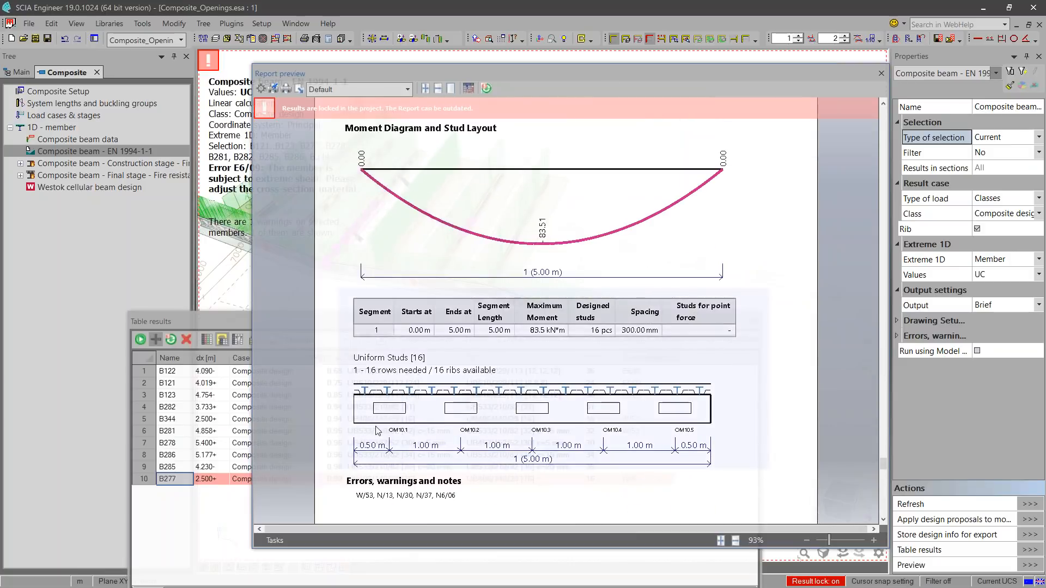
pyautogui.scroll(12, 391, 425)
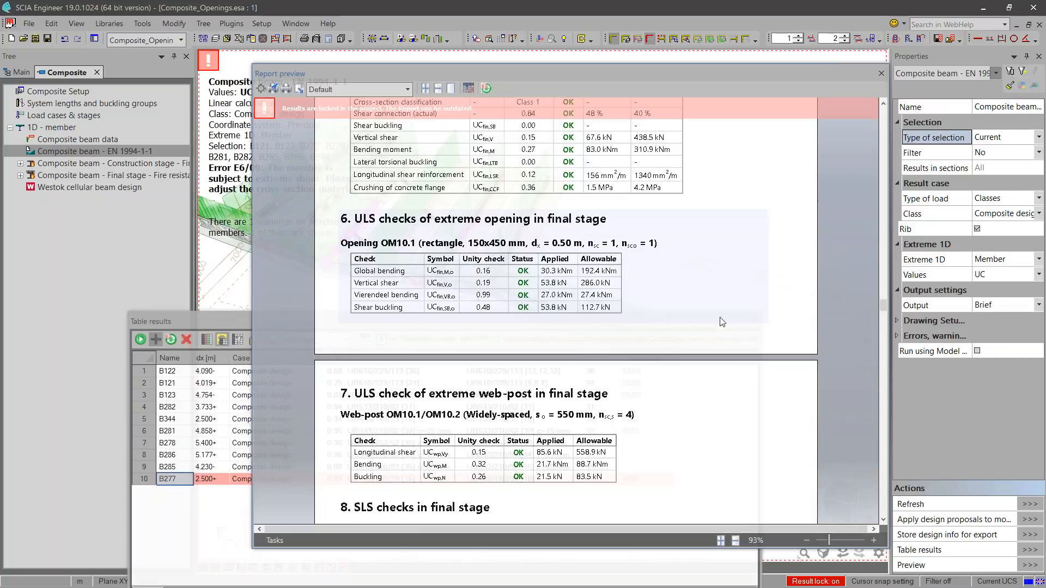
pyautogui.scroll(-6, 706, 364)
pyautogui.scroll(-8, 706, 364)
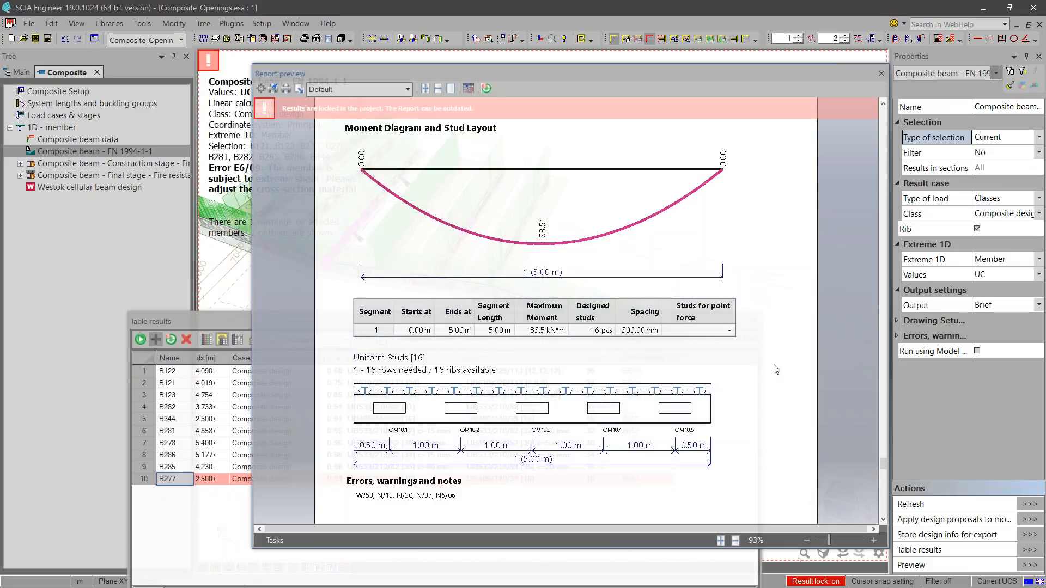
pyautogui.scroll(-2, 776, 369)
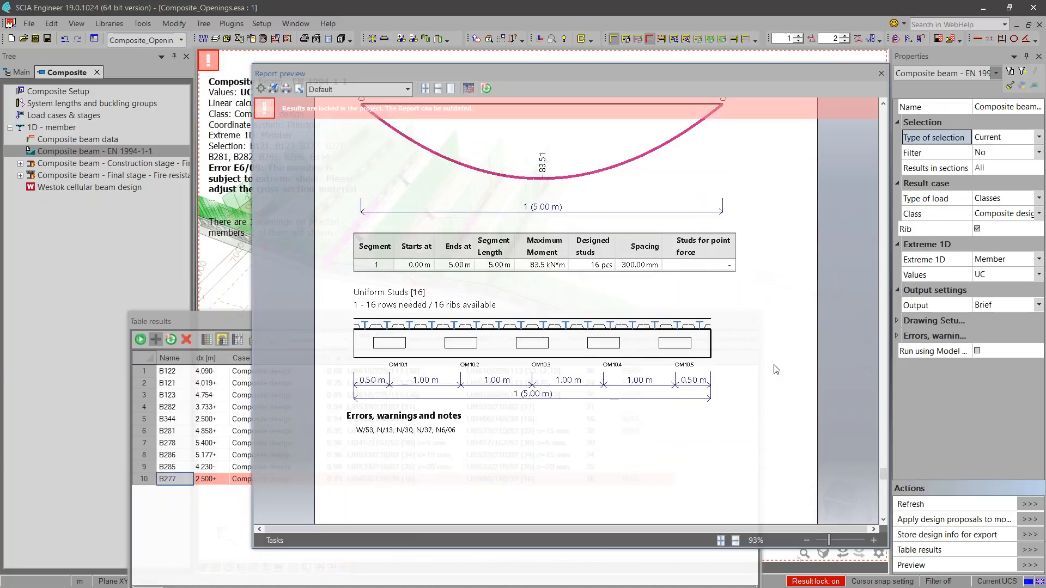
pyautogui.click(881, 71)
# - Select the web openings of beam B281 in the model and open that beam's check report from the table results
pyautogui.keyDown('ctrl'); pyautogui.moveTo(609, 238); pyautogui.dragTo(596, 231, button='right'); pyautogui.keyUp('ctrl')
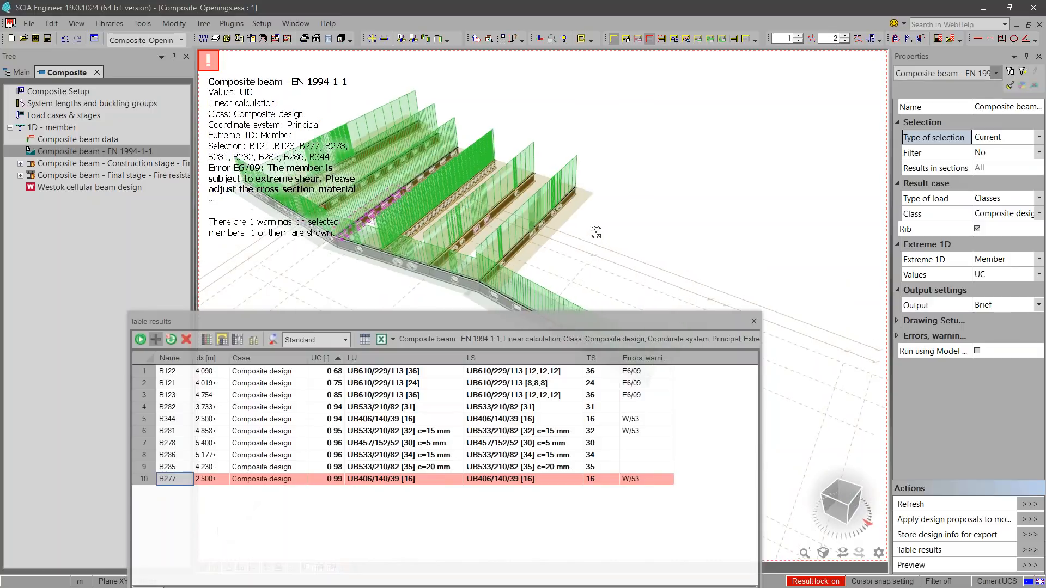
pyautogui.click(427, 227)
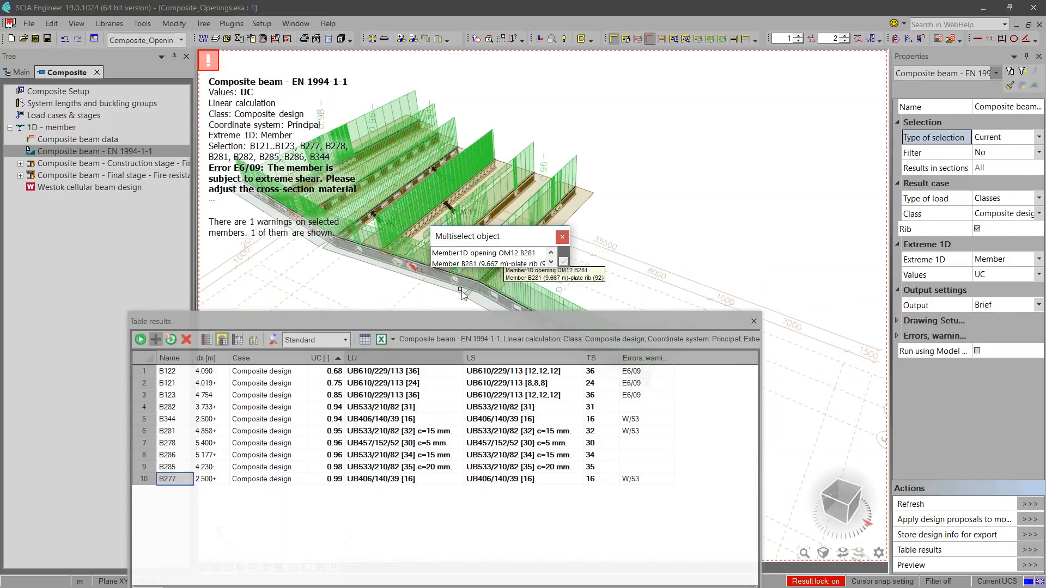
pyautogui.doubleClick(458, 253)
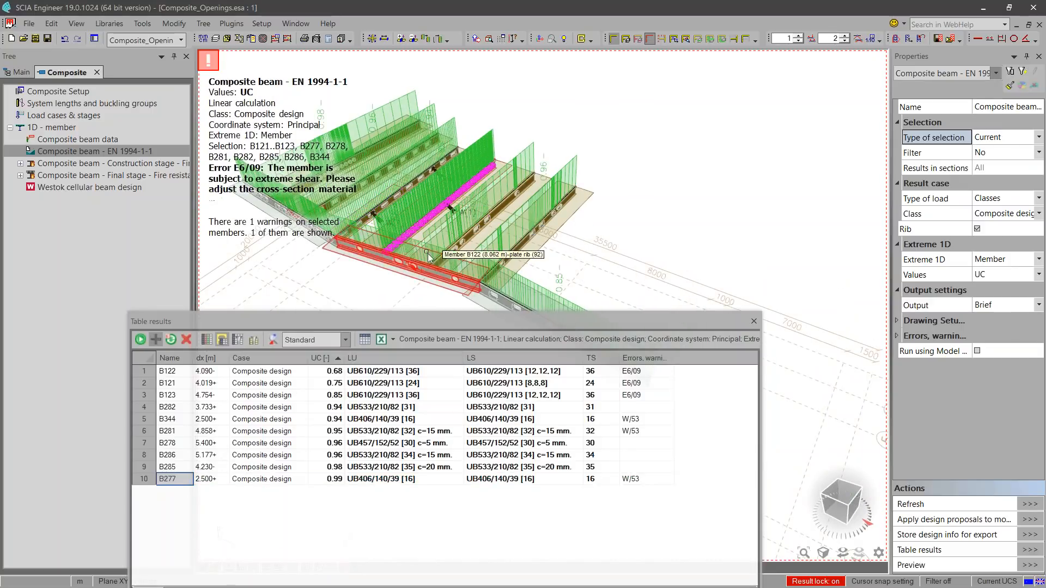
pyautogui.click(435, 234)
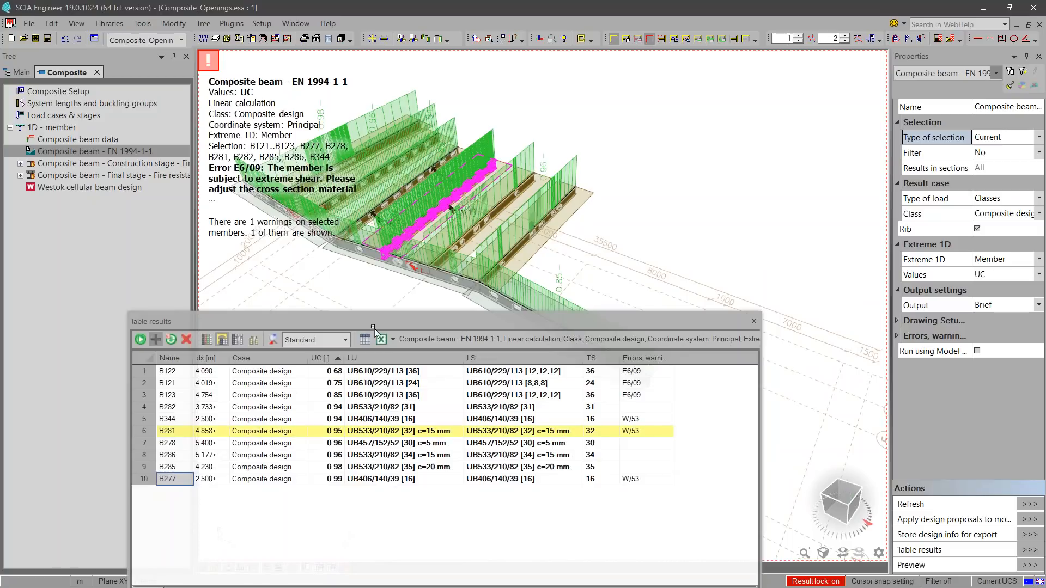
pyautogui.click(180, 433)
pyautogui.doubleClick(178, 431)
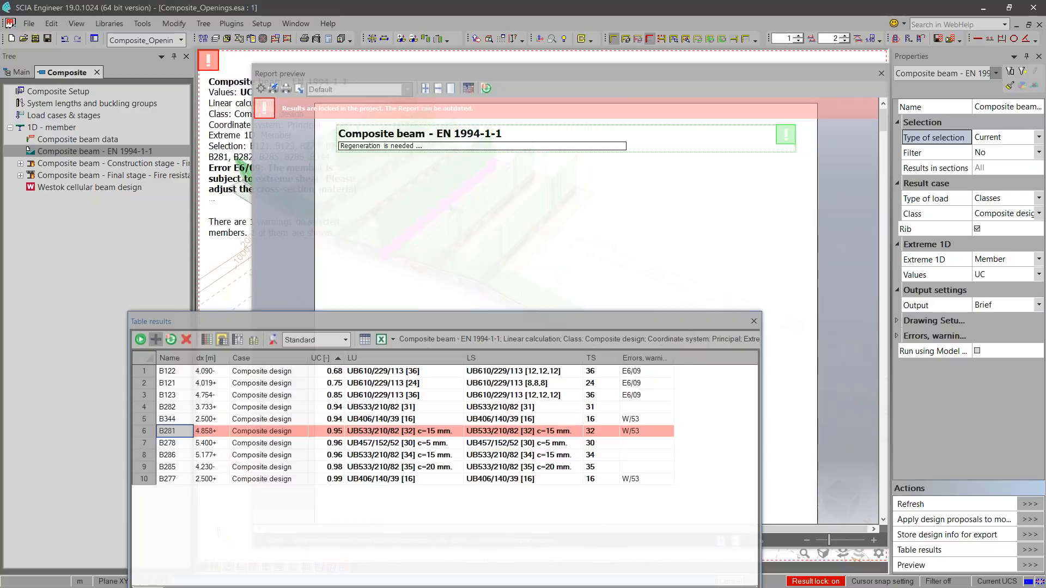
pyautogui.click(756, 272)
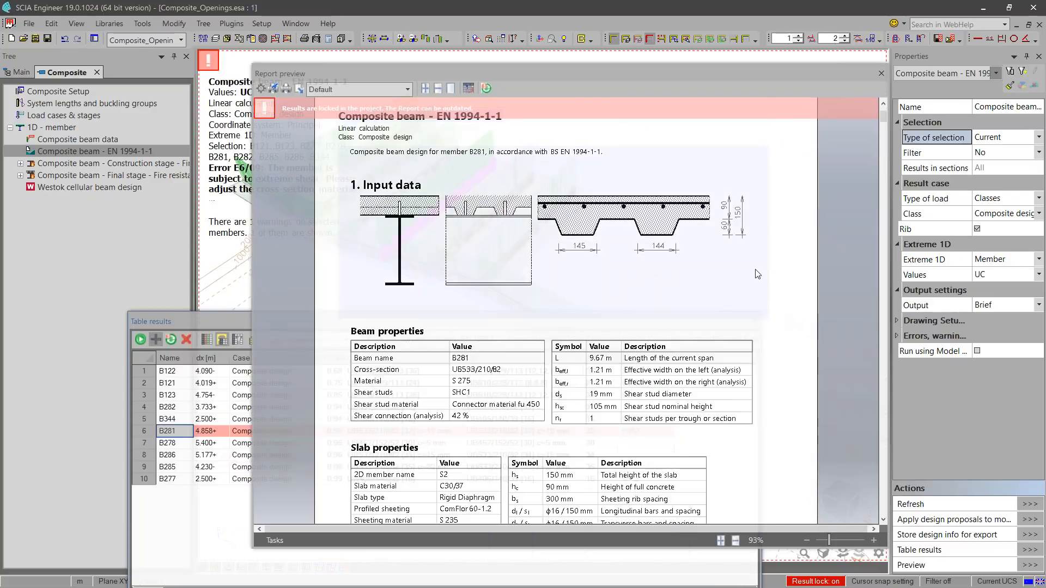
# - Examine the web openings, web posts and practical geometric limits in the report for beam B281
pyautogui.scroll(-2, 762, 296)
pyautogui.scroll(-6, 765, 299)
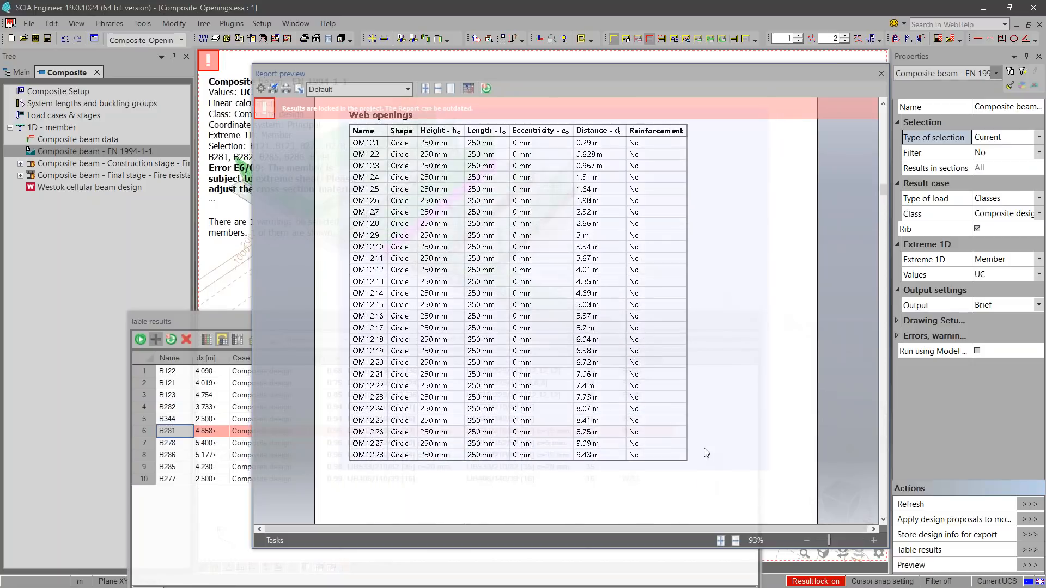
pyautogui.scroll(-5, 744, 445)
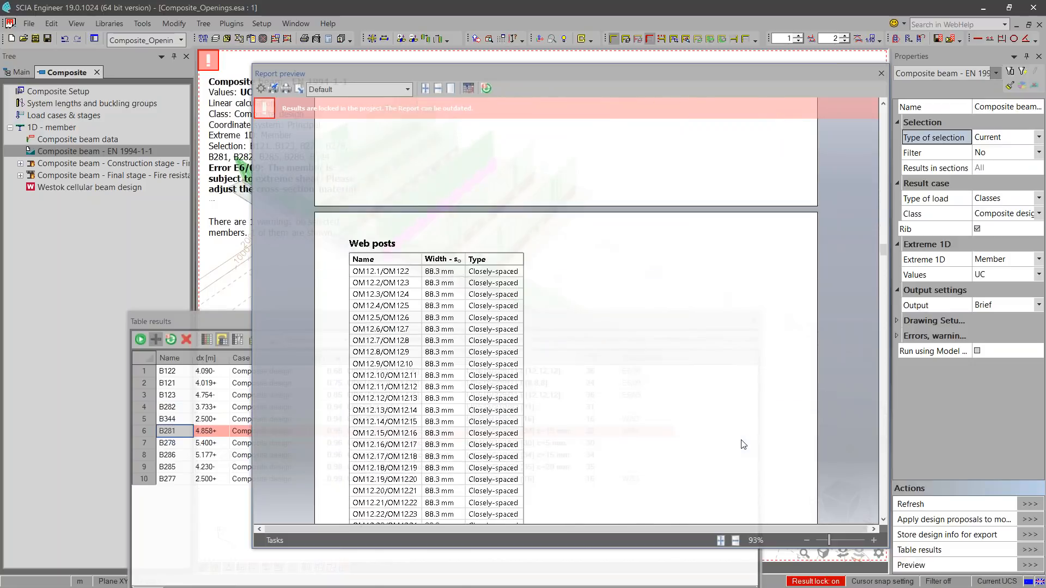
pyautogui.scroll(-5, 744, 445)
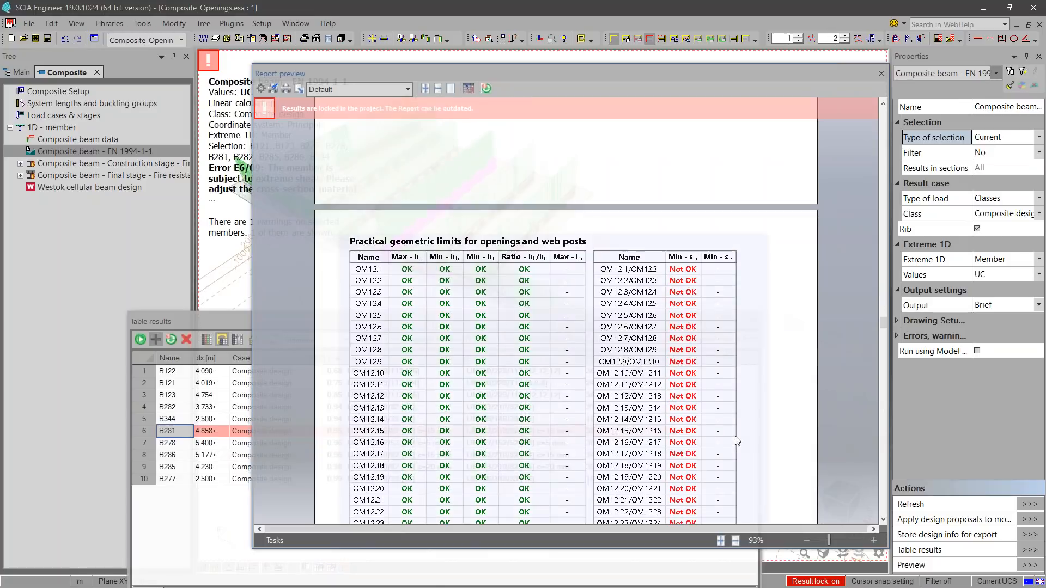
pyautogui.scroll(-3, 737, 440)
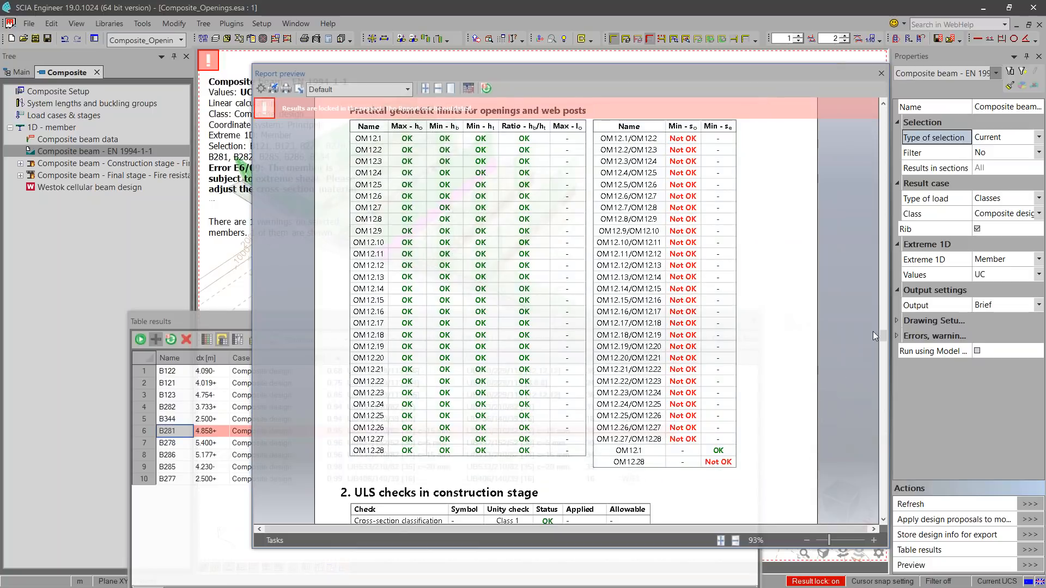
# - Review B281's stud layout, design summary, and final-stage web-post and SLS checks in the report
pyautogui.moveTo(882, 333); pyautogui.dragTo(875, 516)
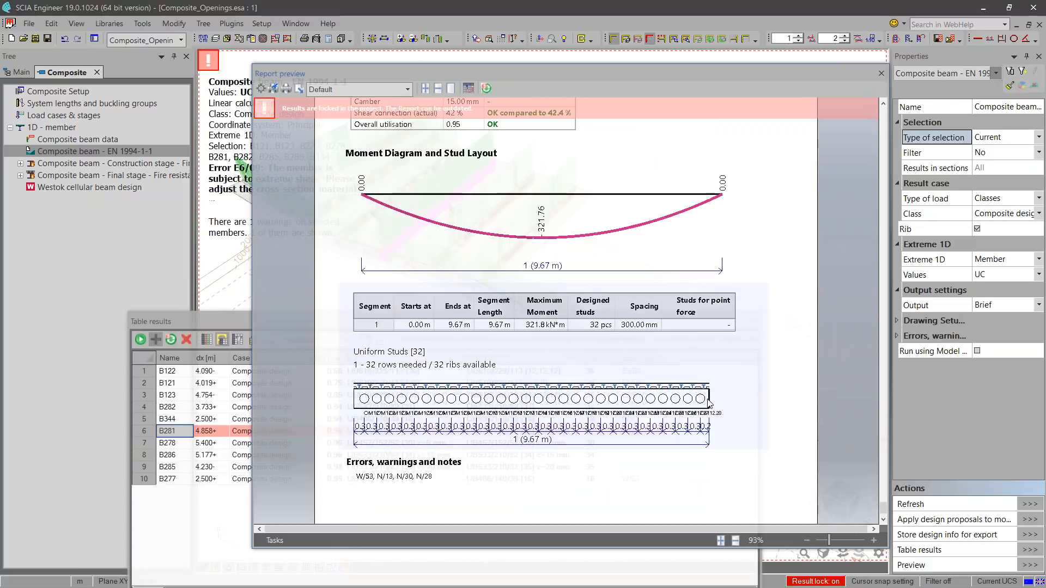
pyautogui.scroll(3, 761, 403)
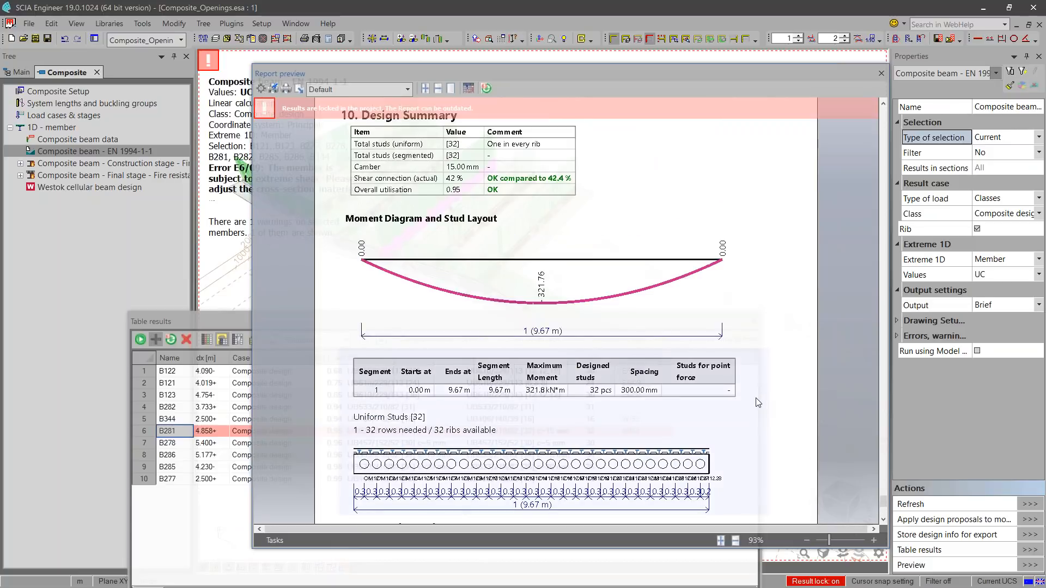
pyautogui.scroll(15, 758, 403)
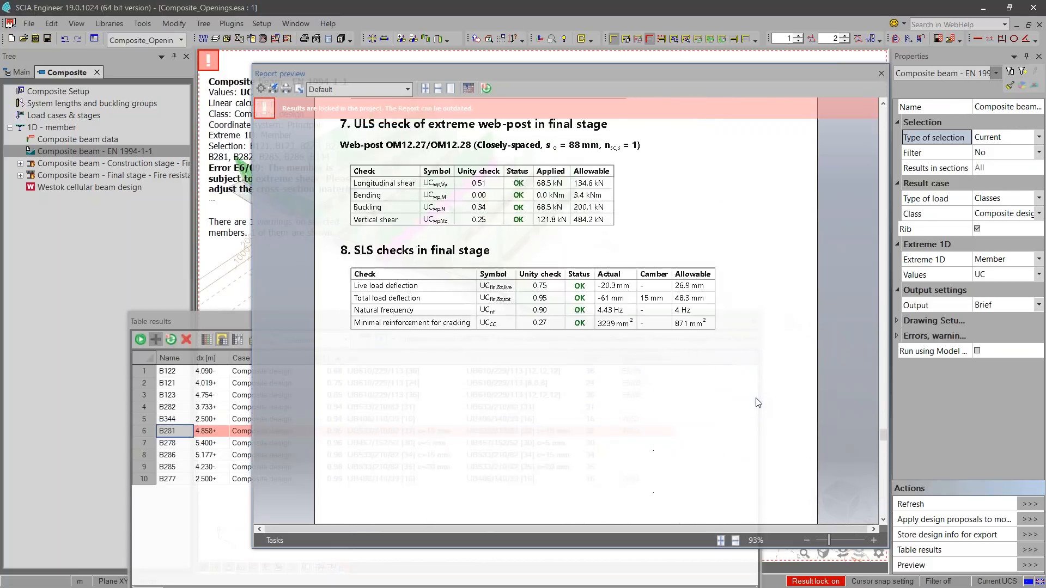
pyautogui.scroll(3, 758, 403)
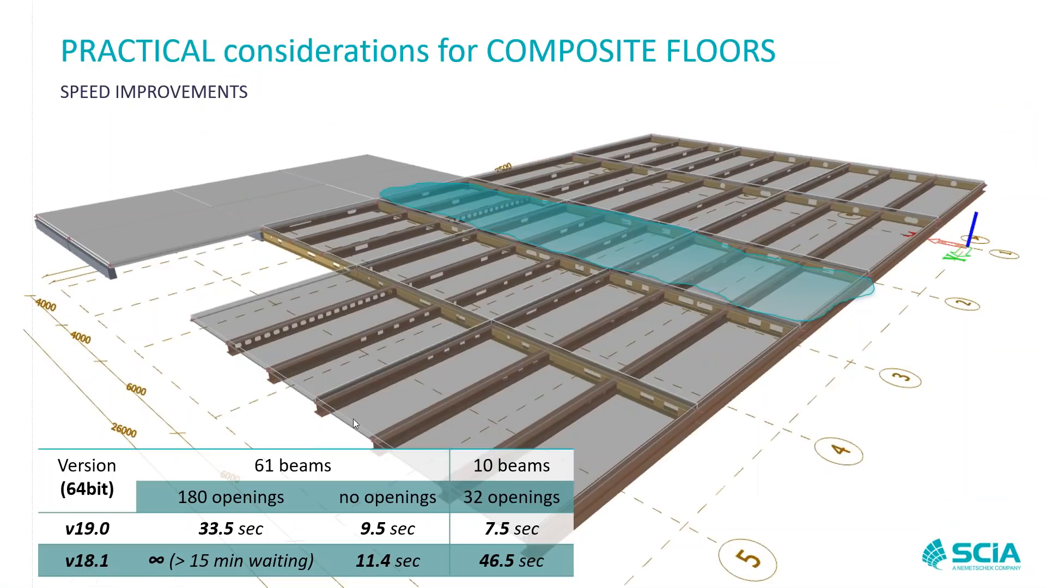
pyautogui.click(910, 385)
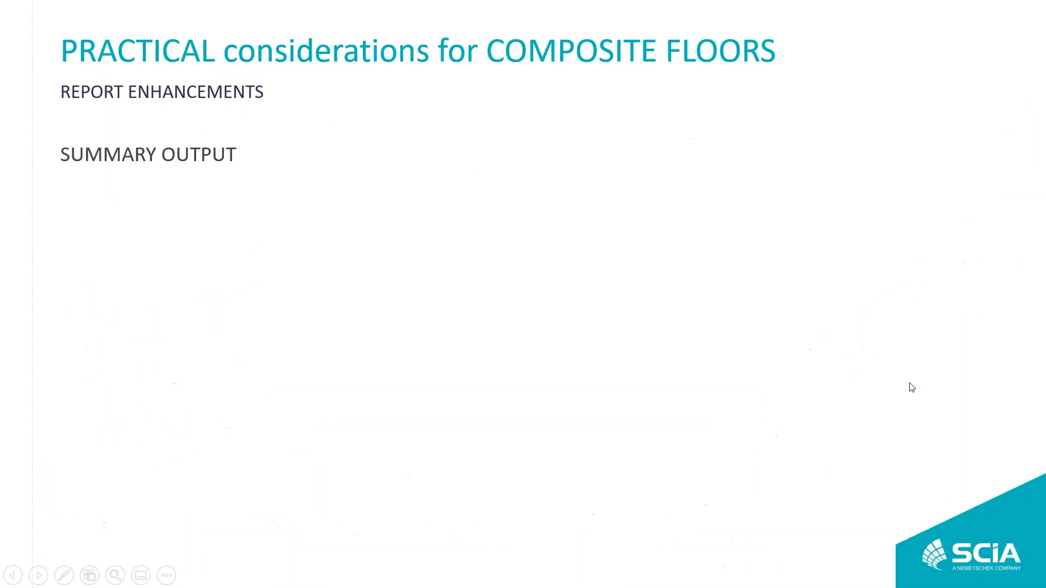
pyautogui.click(812, 452)
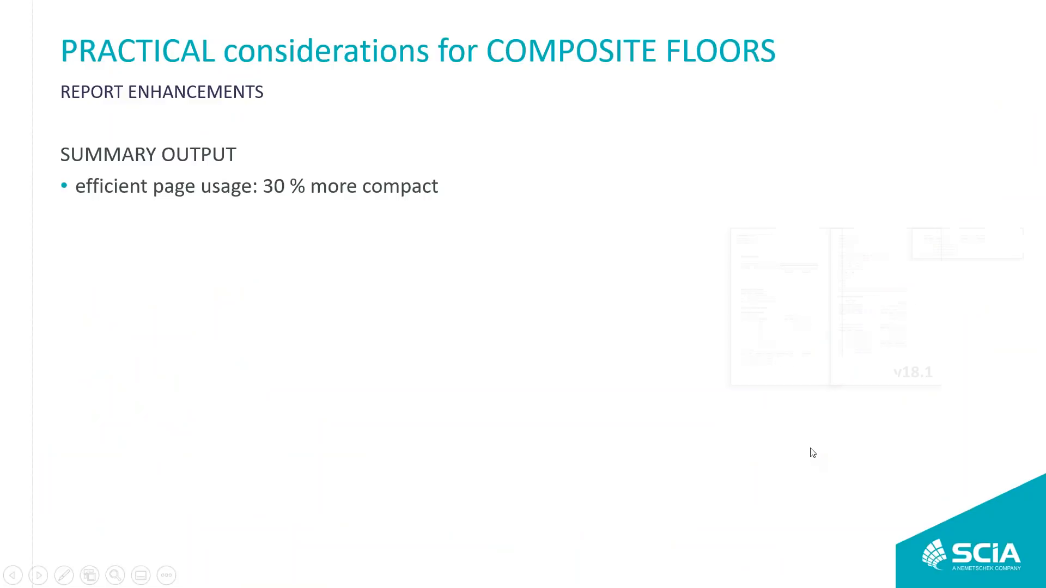
pyautogui.click(903, 473)
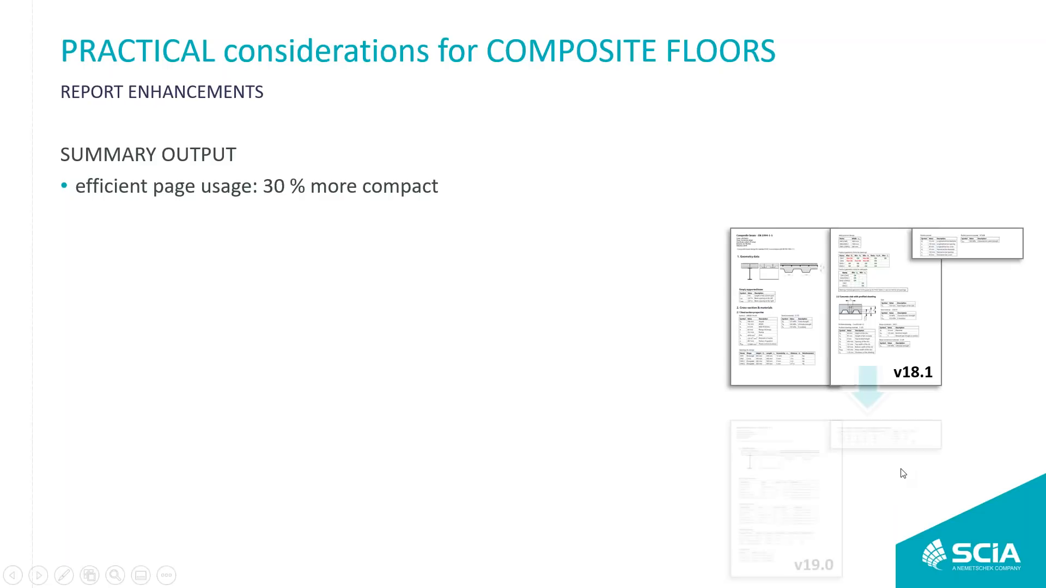
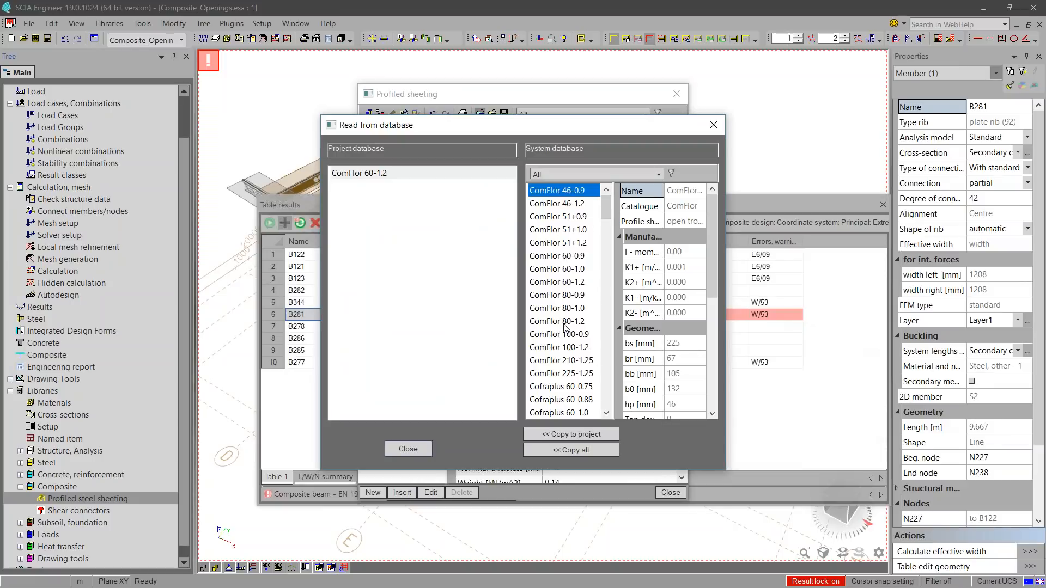
# - Examine the ComFlor, Cofraplus and Cofrastra decks in the system database of profiled steel sheeting
pyautogui.click(558, 360)
pyautogui.scroll(-1, 557, 356)
pyautogui.click(555, 349)
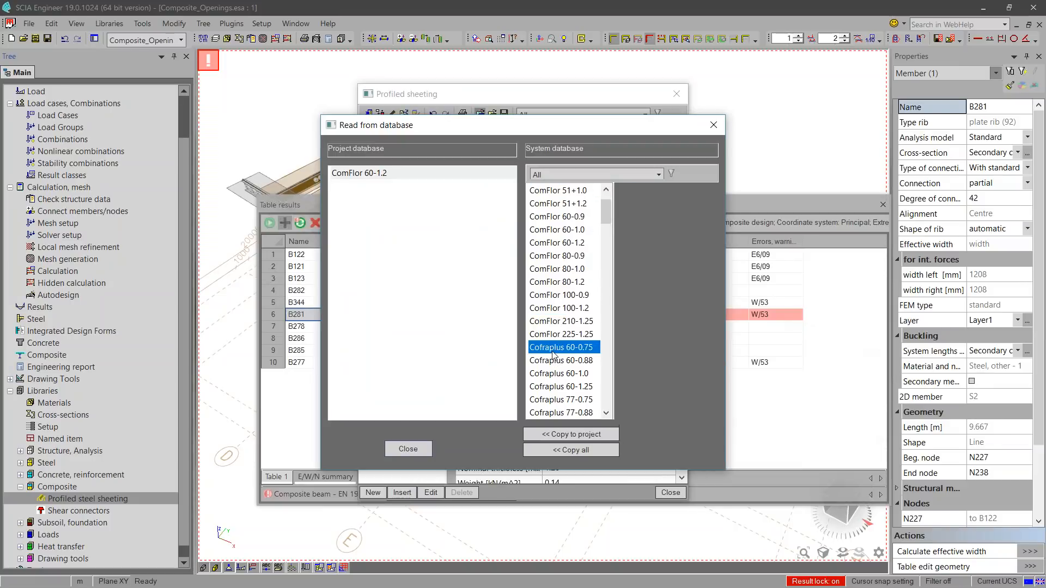
pyautogui.scroll(-3, 554, 353)
pyautogui.scroll(-3, 554, 354)
pyautogui.click(558, 335)
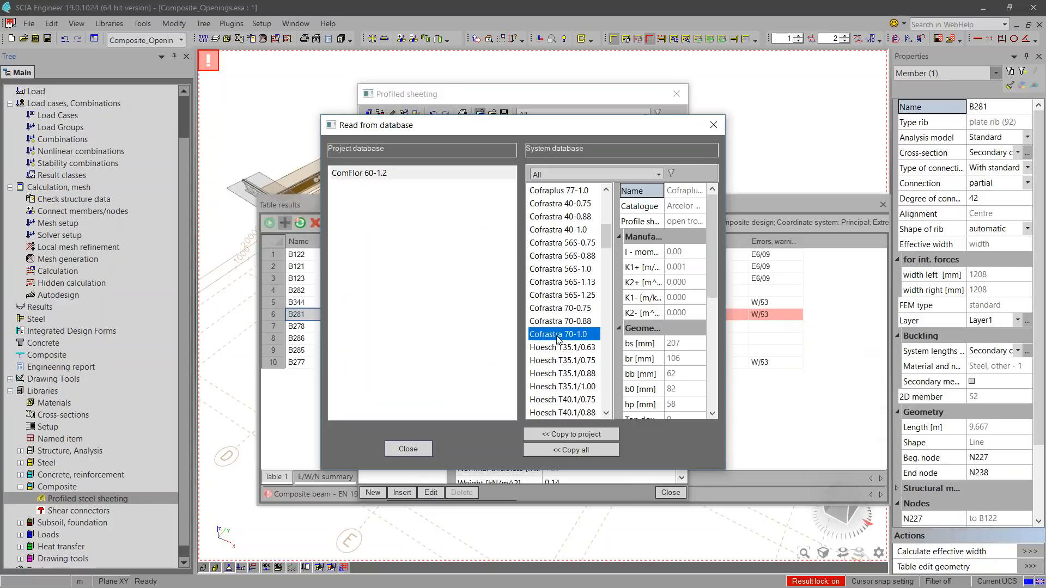
pyautogui.scroll(3, 557, 316)
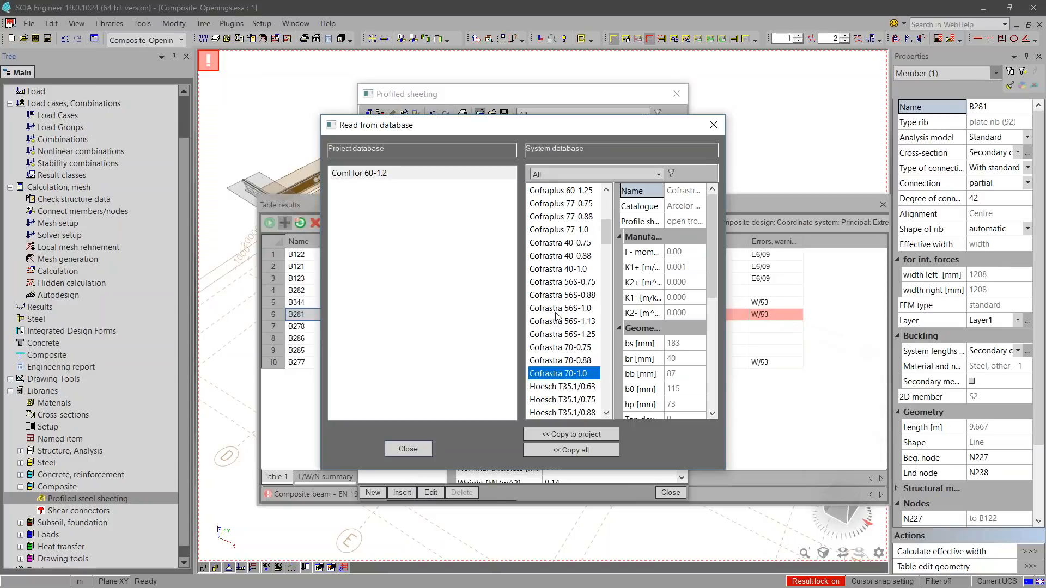
pyautogui.scroll(-4, 560, 301)
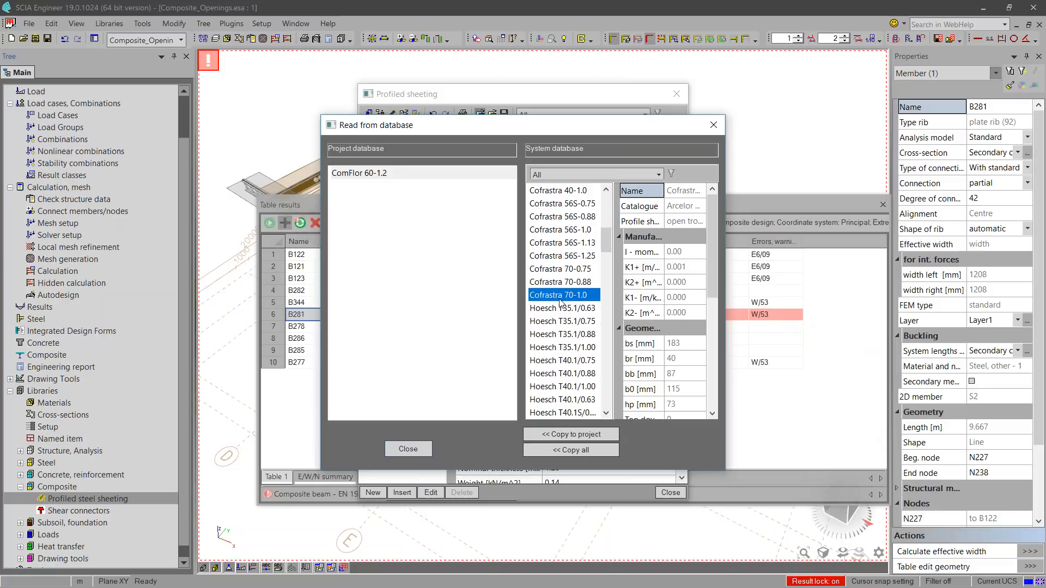
# - Browse the remaining sheeting profiles from Hoesch to SMD in the system database, and close the profiled sheeting library without copying any
pyautogui.click(558, 307)
pyautogui.scroll(-4, 559, 308)
pyautogui.scroll(-10, 553, 312)
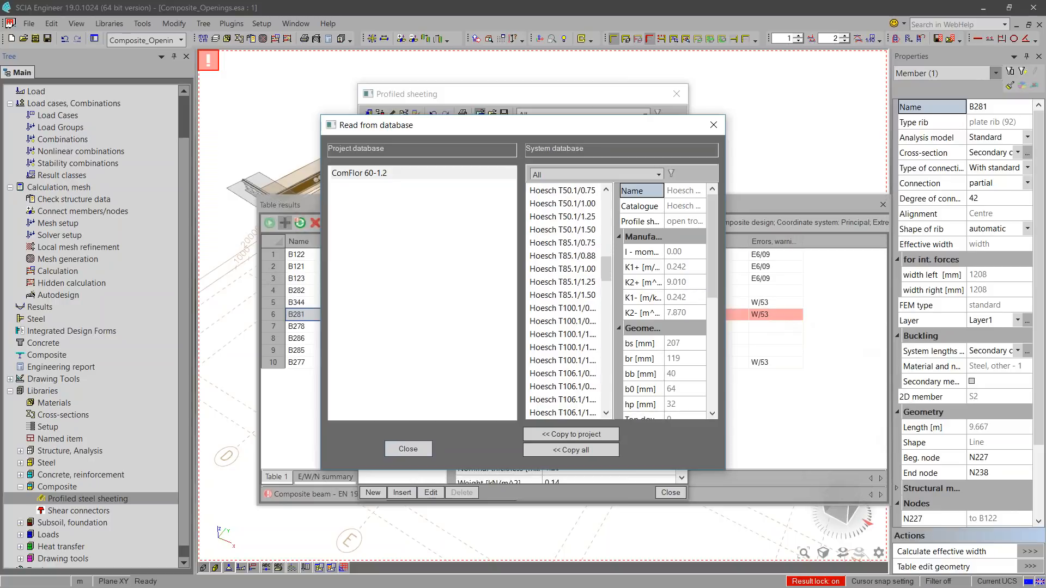
pyautogui.scroll(-3, 552, 312)
pyautogui.click(560, 283)
pyautogui.scroll(-3, 560, 283)
pyautogui.click(563, 298)
pyautogui.scroll(-6, 563, 298)
pyautogui.scroll(-2, 563, 298)
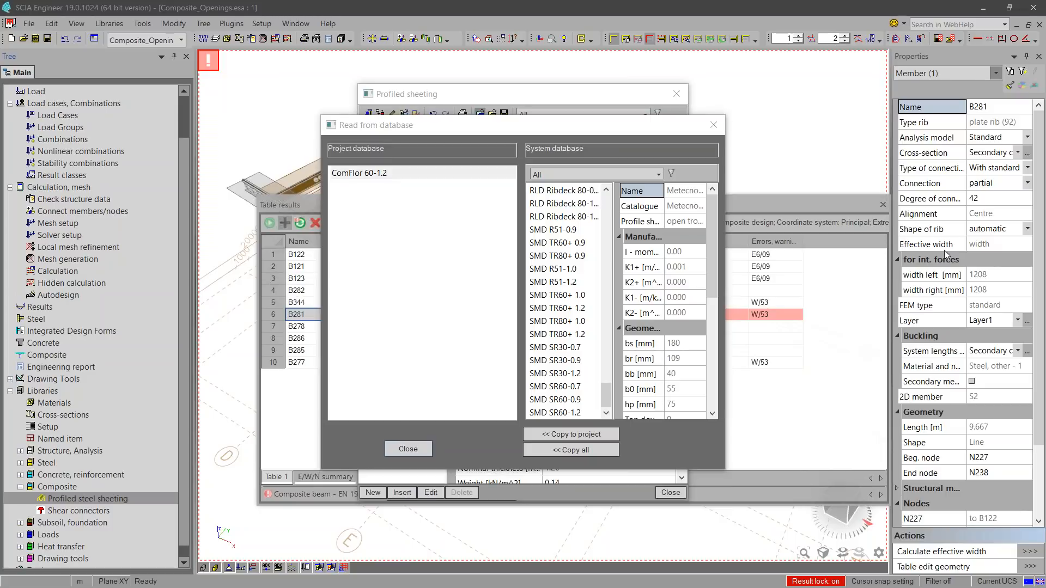
pyautogui.click(713, 125)
pyautogui.click(676, 98)
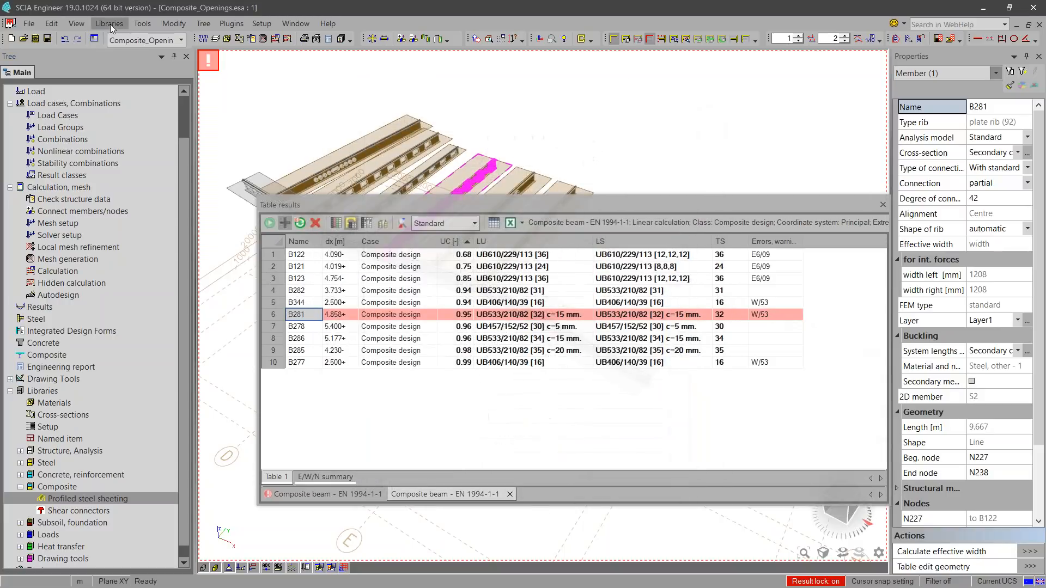
# - Look through the Composed group of new cross-sections in the cross-section library, and close the library without adding a section
pyautogui.click(109, 24)
pyautogui.click(126, 47)
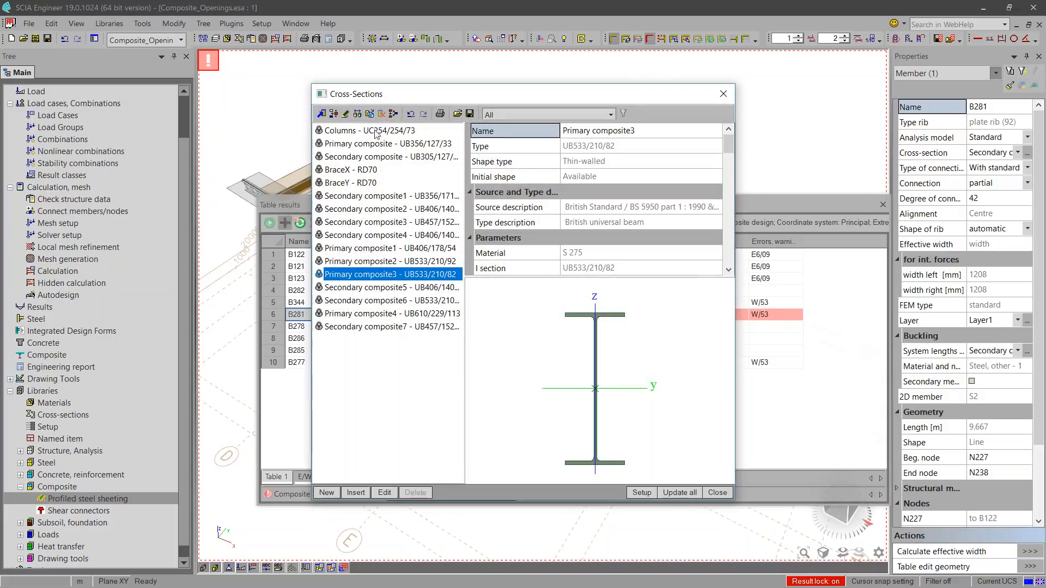
pyautogui.click(321, 113)
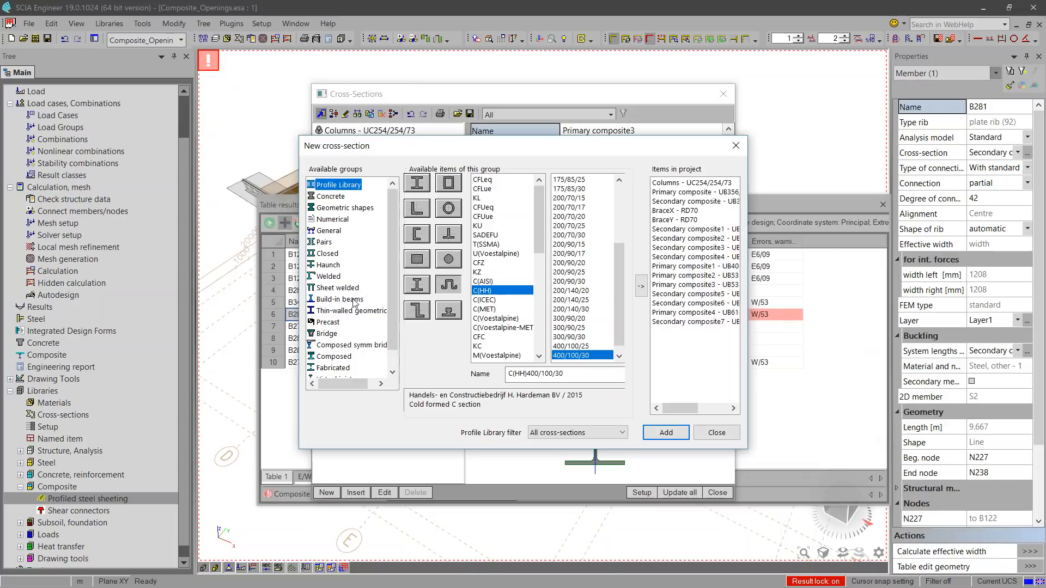
pyautogui.scroll(-1, 347, 263)
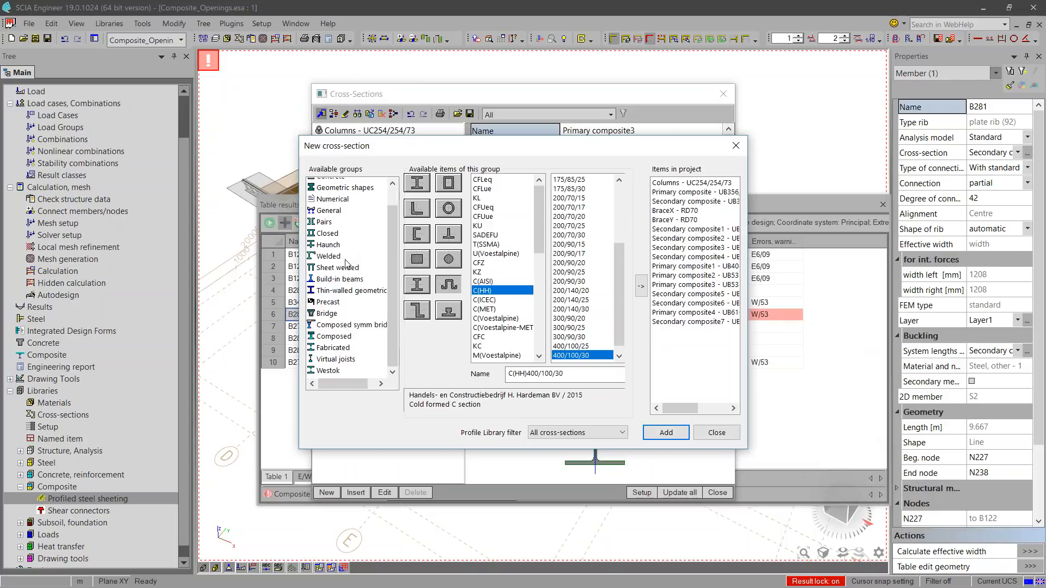
pyautogui.click(347, 337)
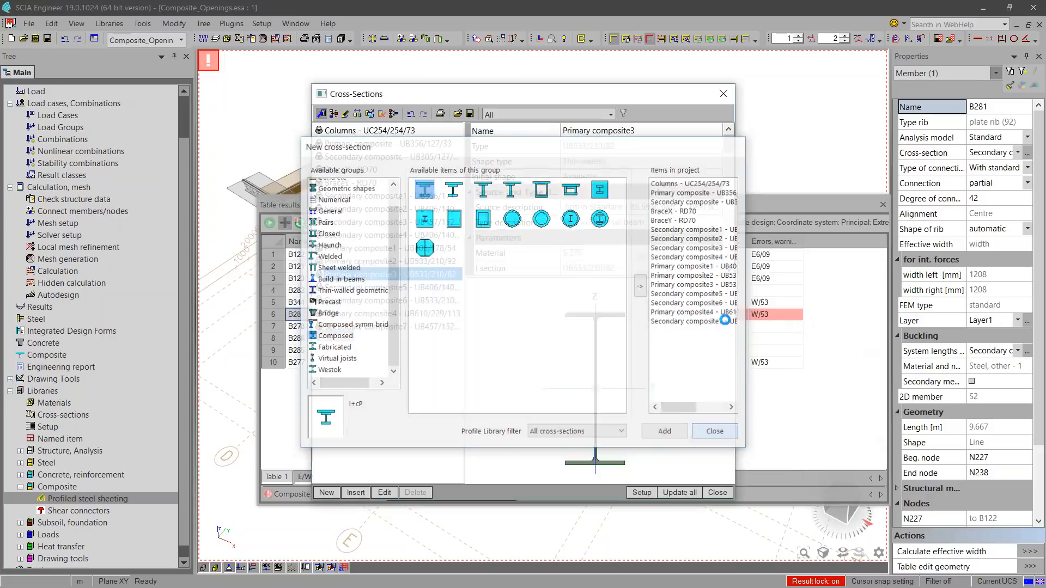
pyautogui.click(731, 431)
pyautogui.click(717, 493)
# - Try enabling the CADS Composite add-on in the project's functionality settings, read its description, and discard the project data changes
pyautogui.scroll(4, 50, 89)
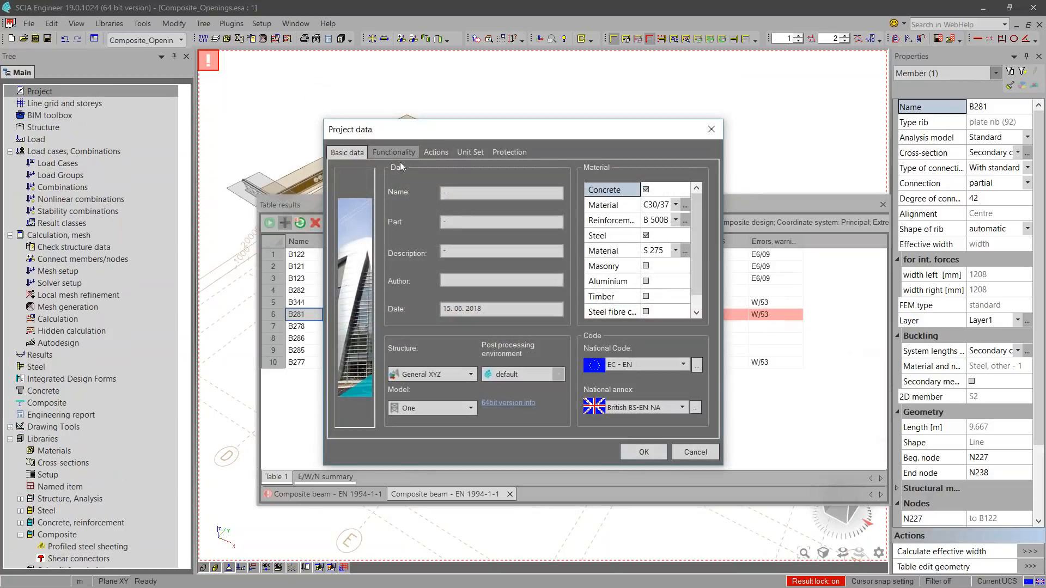
pyautogui.click(400, 153)
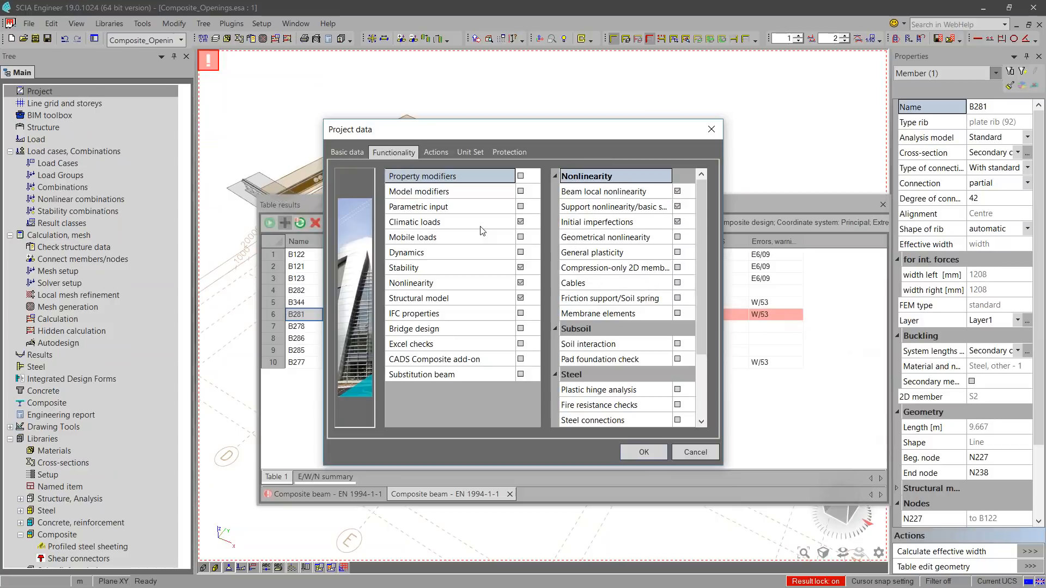
pyautogui.click(434, 361)
pyautogui.click(521, 358)
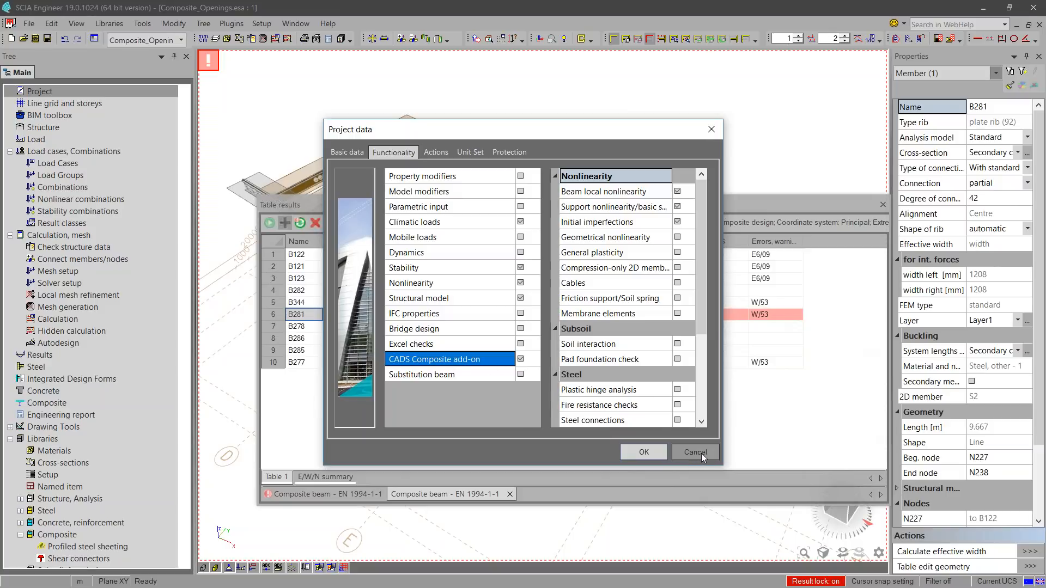
pyautogui.click(521, 359)
pyautogui.moveTo(474, 359)
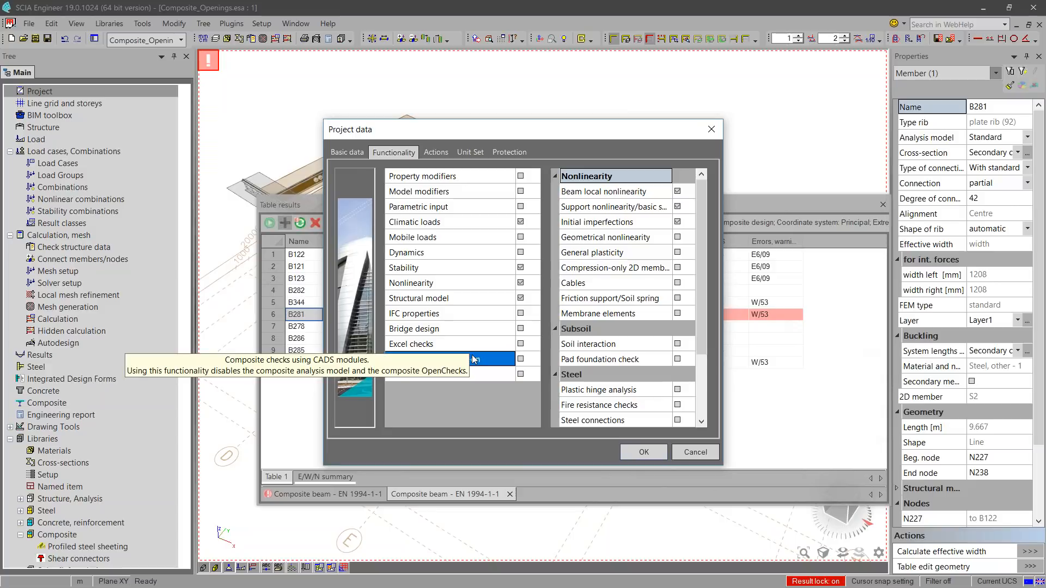
pyautogui.click(520, 360)
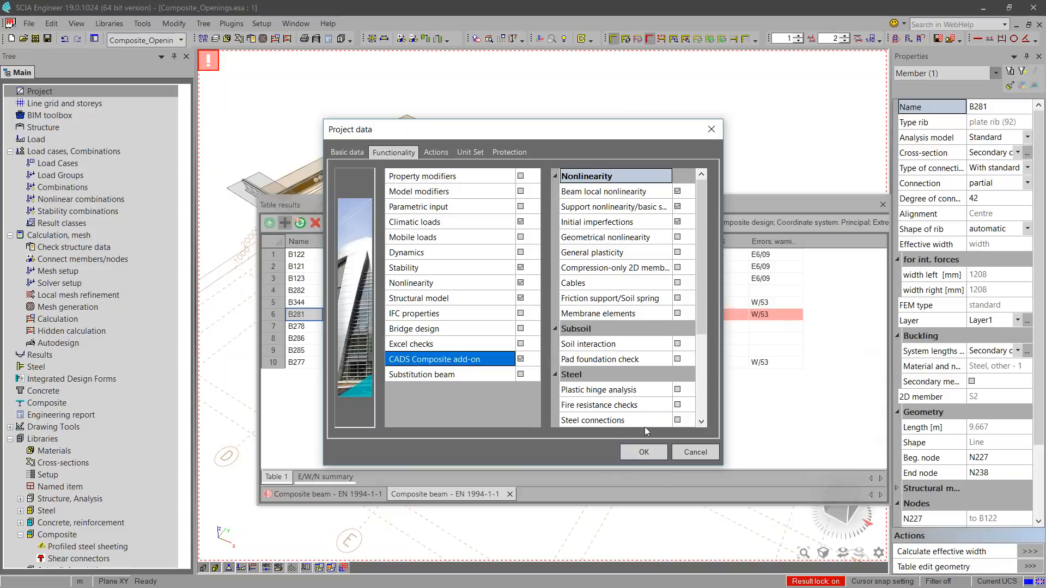
pyautogui.click(694, 452)
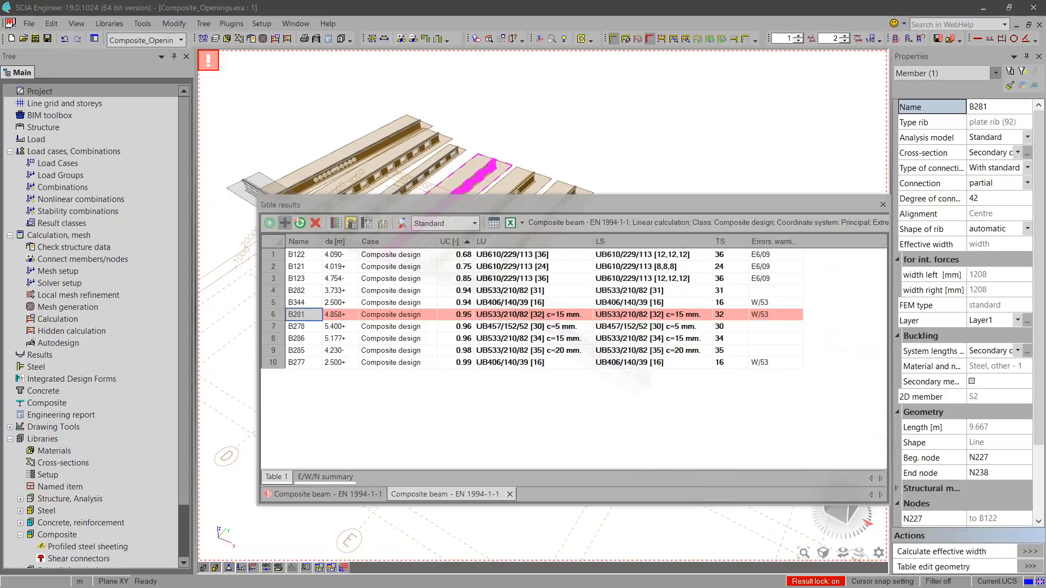
# - Create an ultimate nonlinear combination containing all load cases from self weight to LC8 wind left
pyautogui.doubleClick(60, 199)
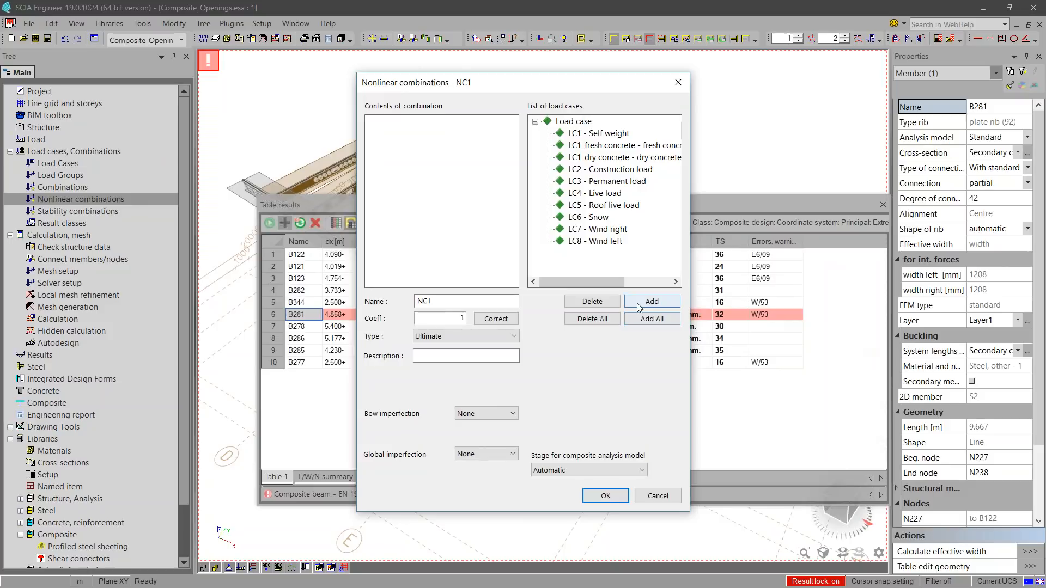
pyautogui.moveTo(610, 262); pyautogui.dragTo(567, 180)
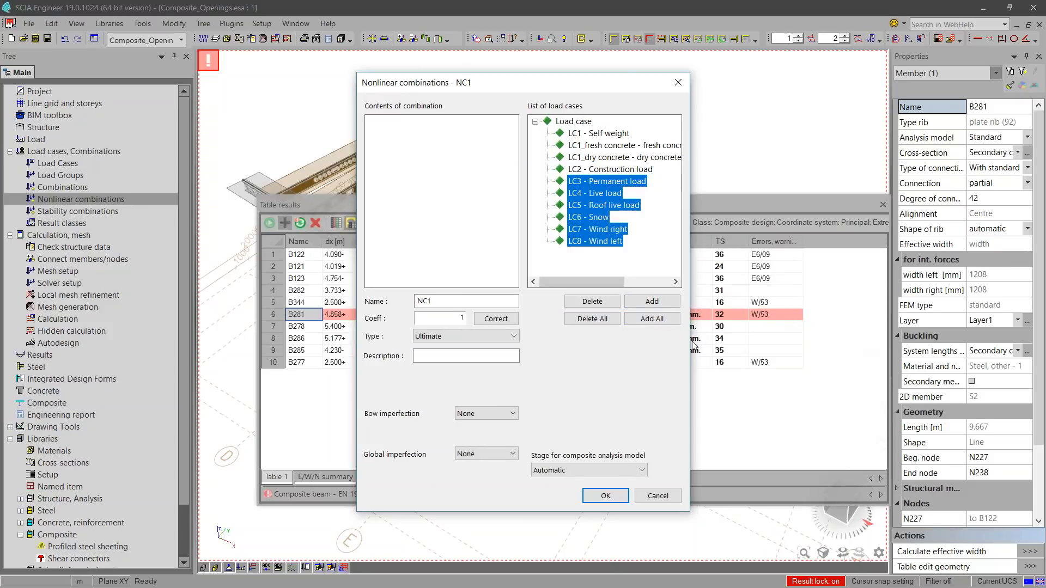
pyautogui.click(652, 319)
pyautogui.click(605, 496)
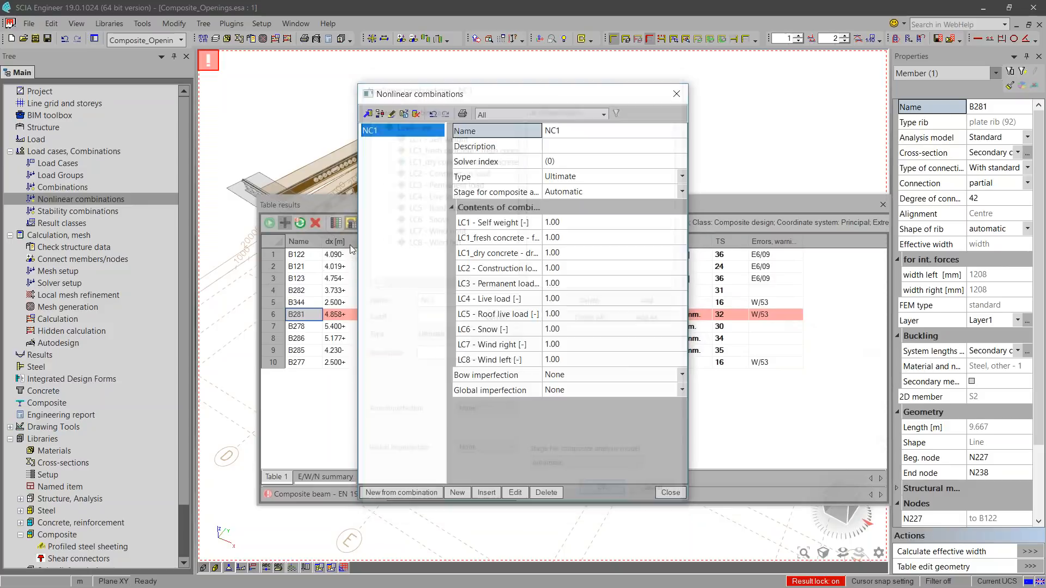
# - Inspect the available bow and global imperfection options of nonlinear combination NC1
pyautogui.click(563, 374)
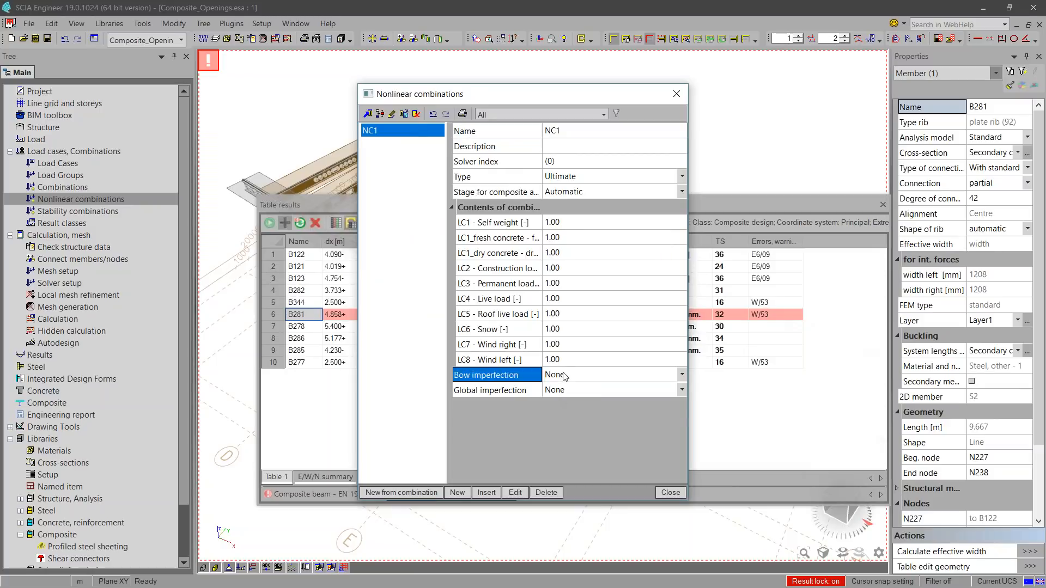
pyautogui.click(563, 375)
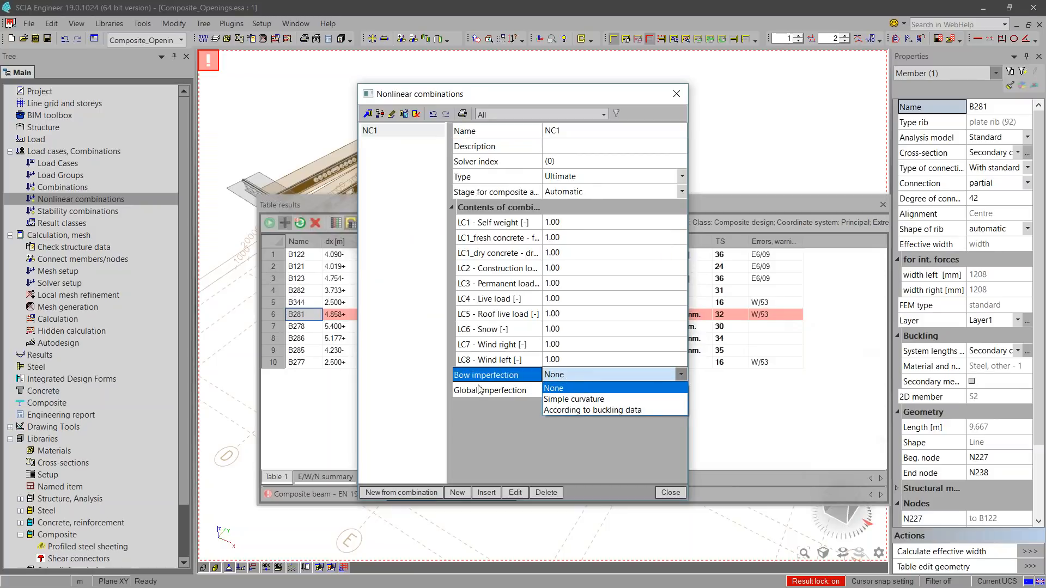
pyautogui.click(574, 389)
pyautogui.click(573, 389)
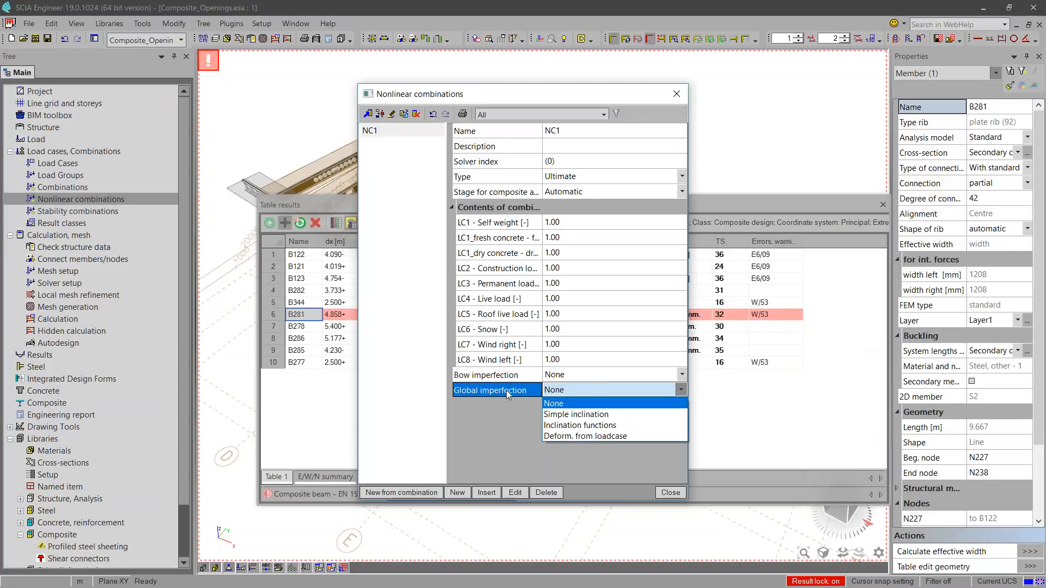
# - Try the According to buckling data bow imperfection for NC1, and set it to Simple curvature instead
pyautogui.click(496, 379)
pyautogui.click(587, 383)
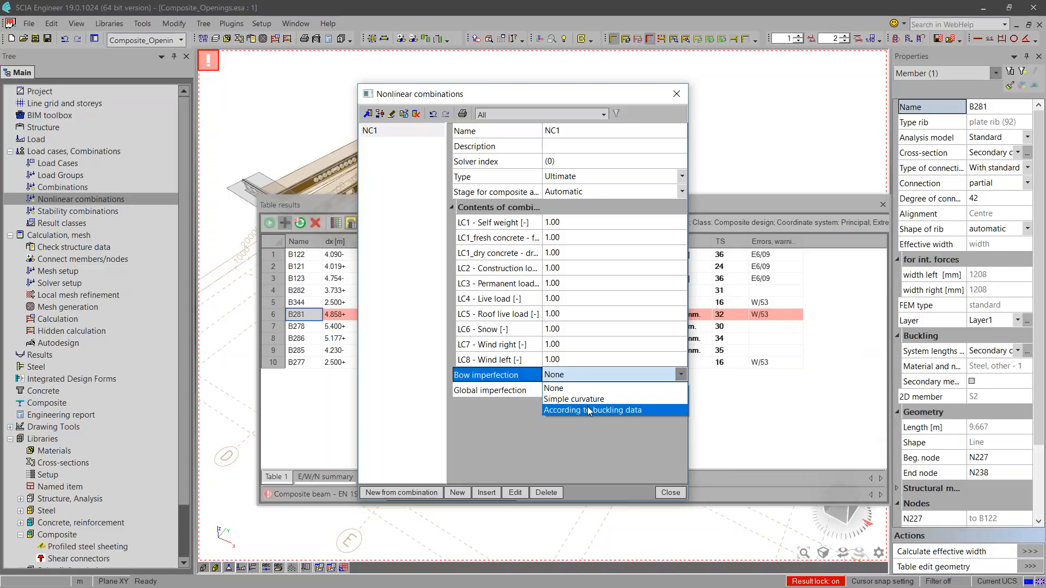
pyautogui.click(587, 410)
pyautogui.click(590, 379)
pyautogui.click(590, 379)
pyautogui.click(590, 379)
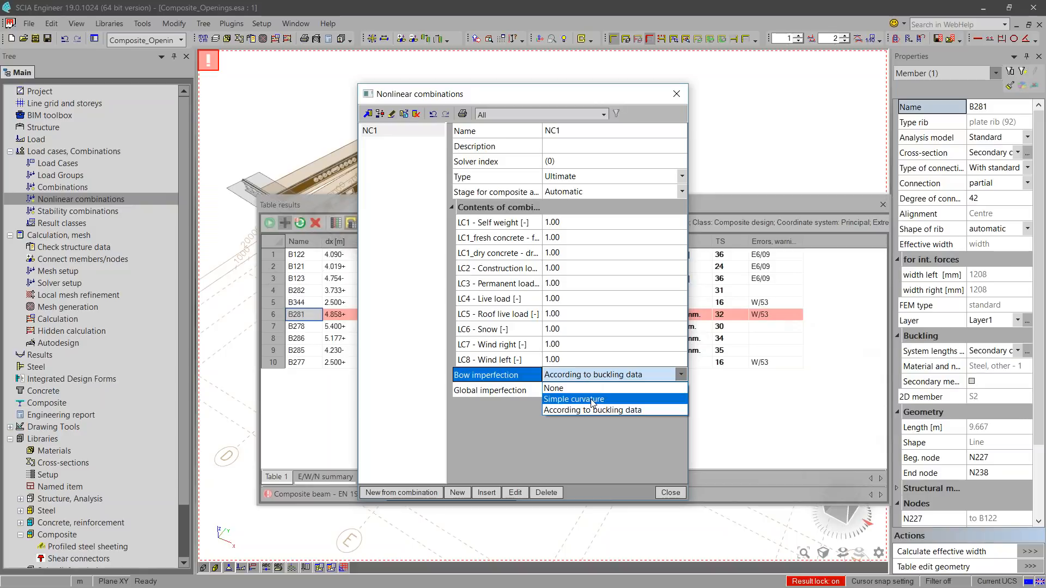
pyautogui.click(591, 400)
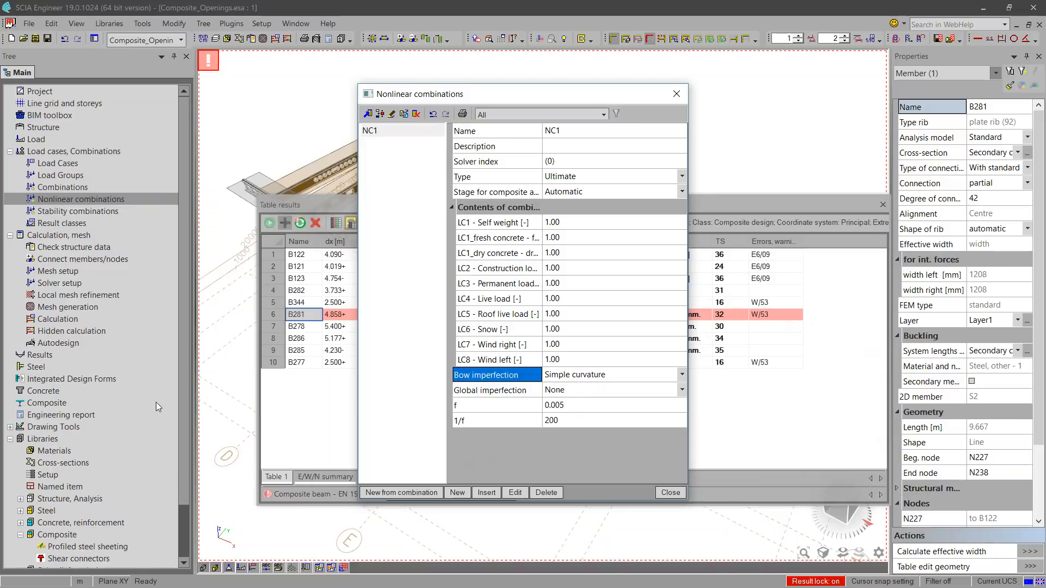
pyautogui.hotkey('alt', 'Tab')
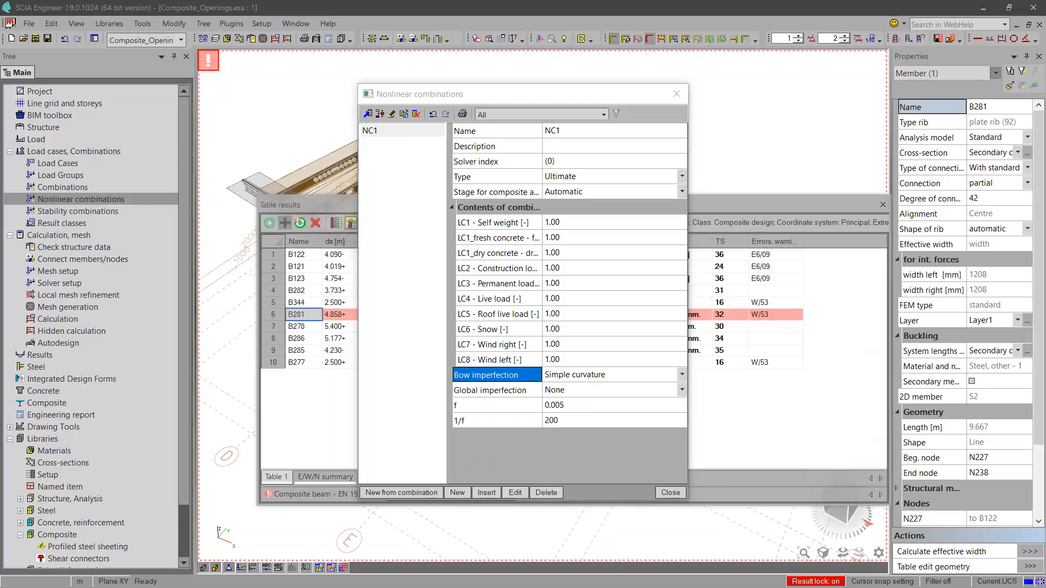